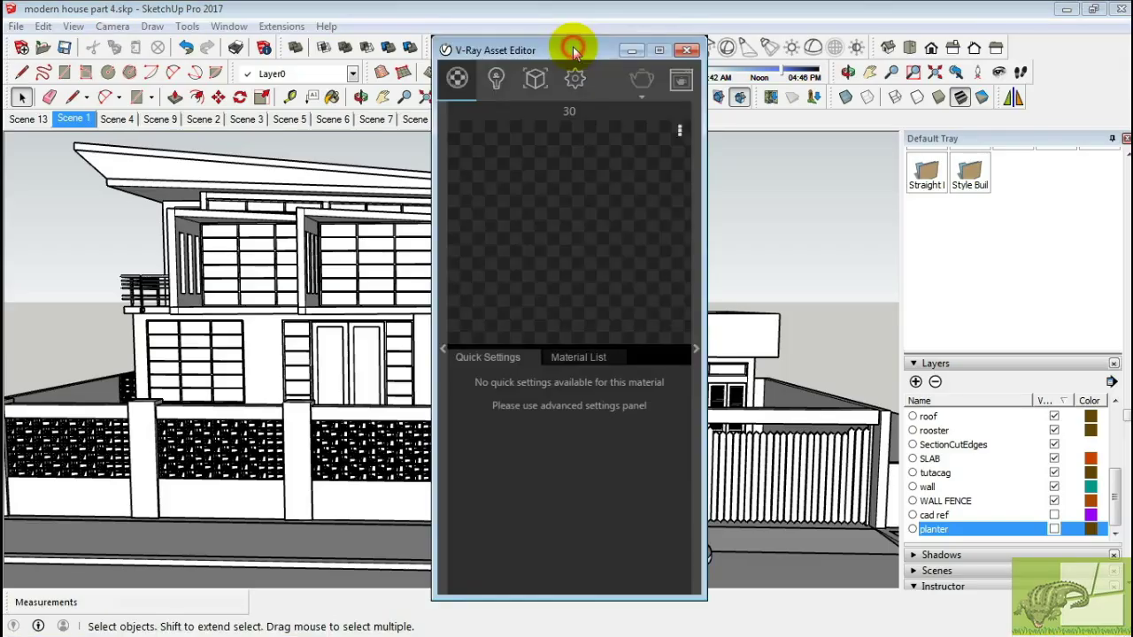
Add clear_glass#1 from the V-Ray Glass library to the scene's Material List.
{"action": "left_click_drag", "start_coordinate": [576, 46], "coordinate": [154, 30]}
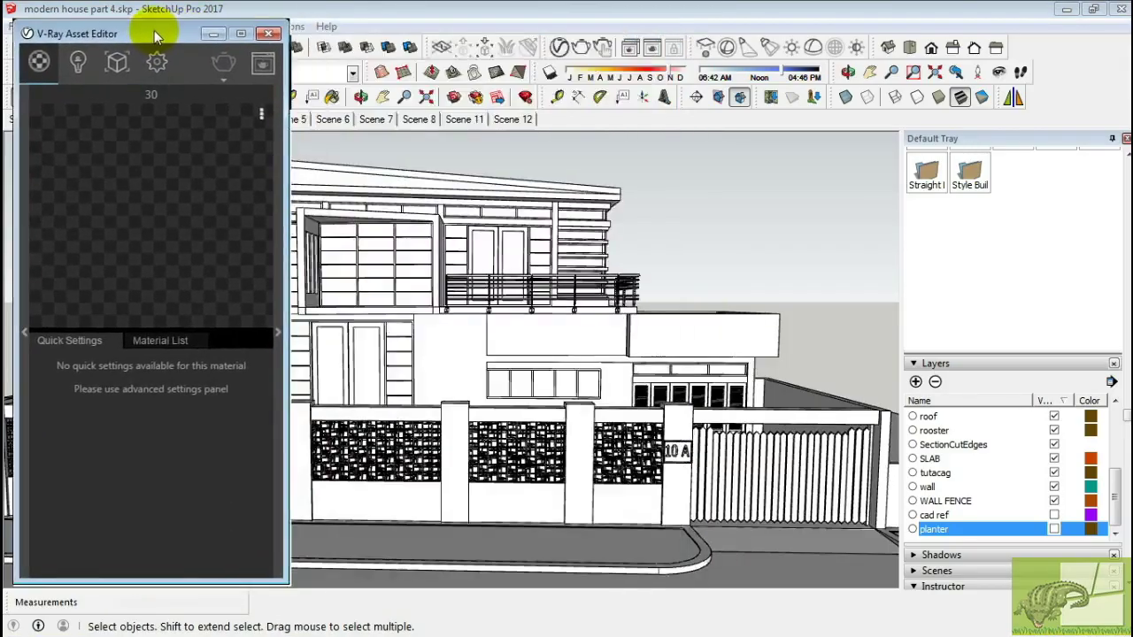
{"action": "left_click", "coordinate": [155, 337]}
{"action": "left_click", "coordinate": [19, 328]}
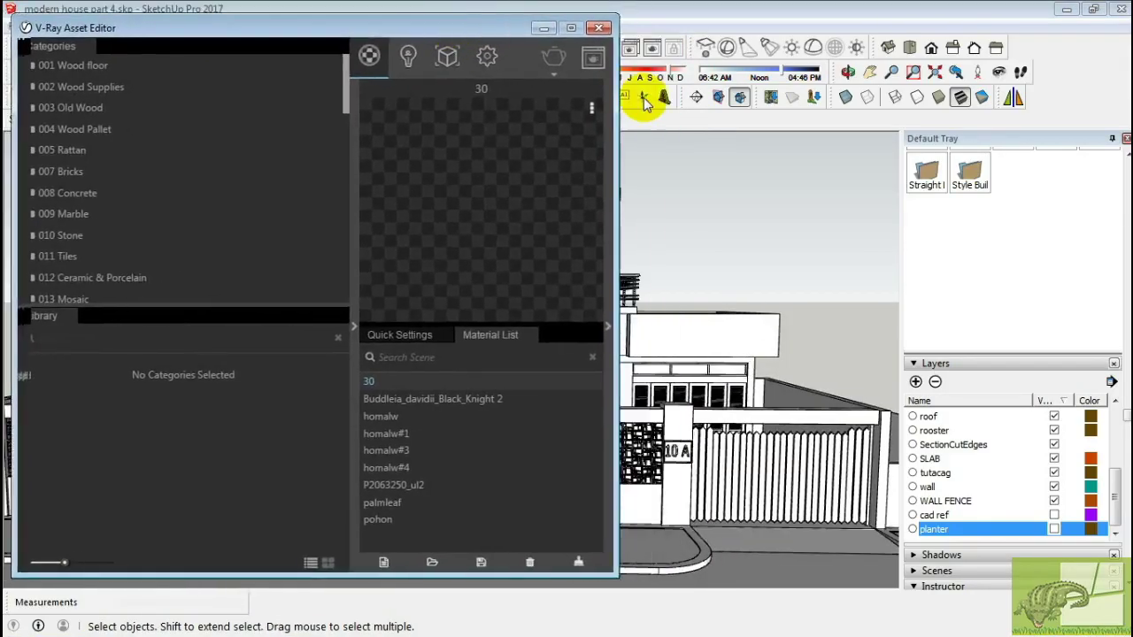
{"action": "scroll", "coordinate": [179, 171], "scroll_direction": "down", "scroll_amount": 5}
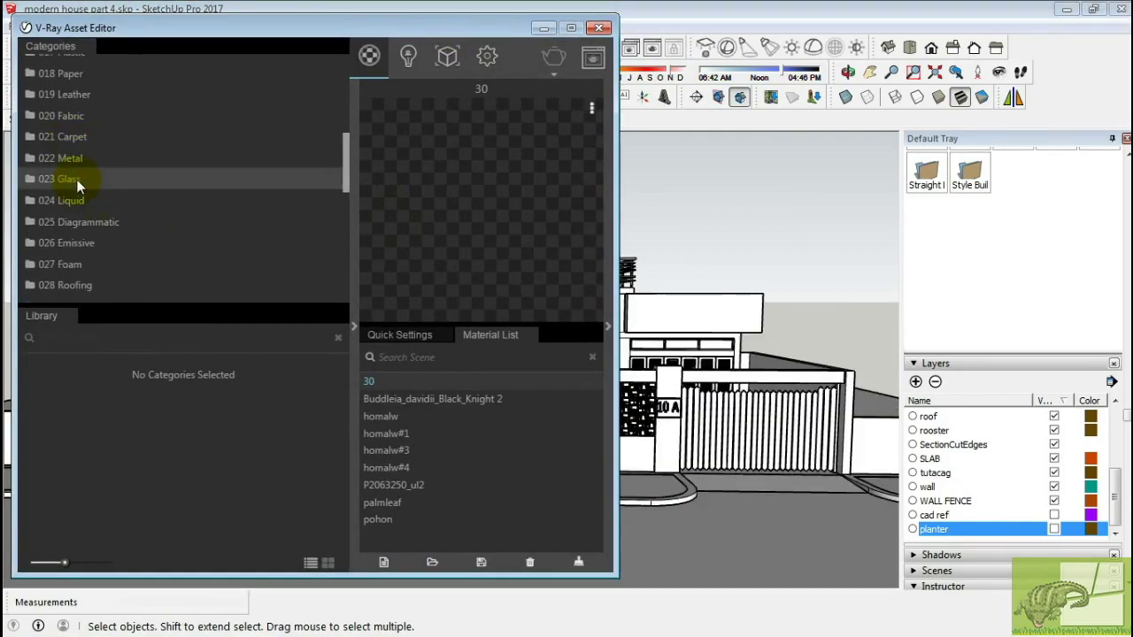
{"action": "left_click_drag", "start_coordinate": [66, 563], "coordinate": [147, 566]}
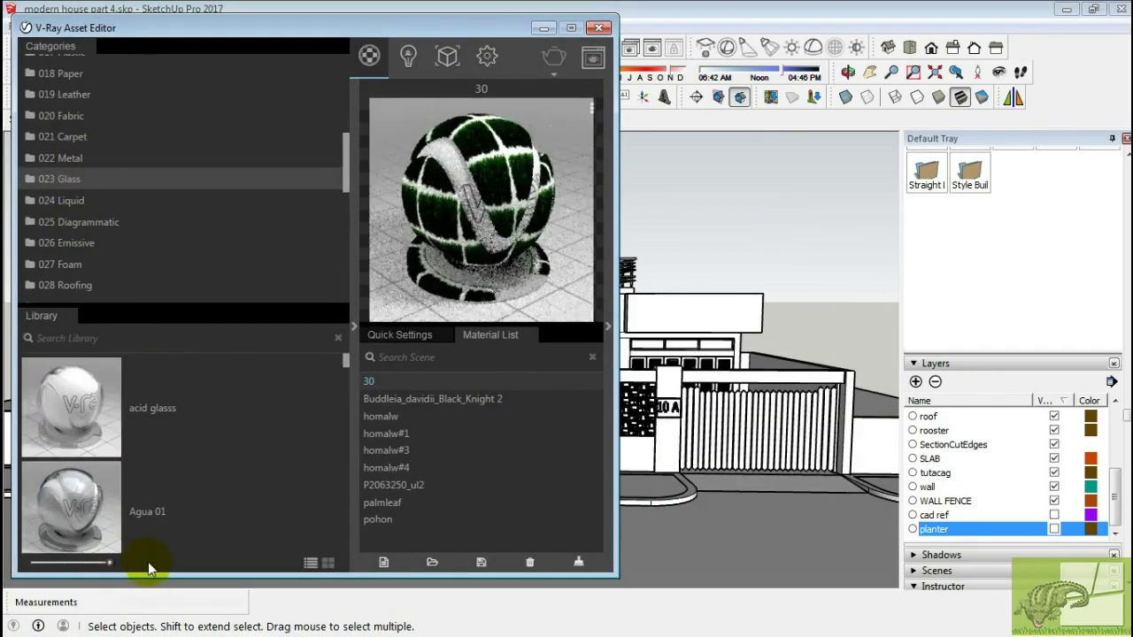
{"action": "scroll", "coordinate": [220, 442], "scroll_direction": "down", "scroll_amount": 1}
{"action": "scroll", "coordinate": [220, 441], "scroll_direction": "down", "scroll_amount": 1}
{"action": "scroll", "coordinate": [220, 442], "scroll_direction": "down", "scroll_amount": 1}
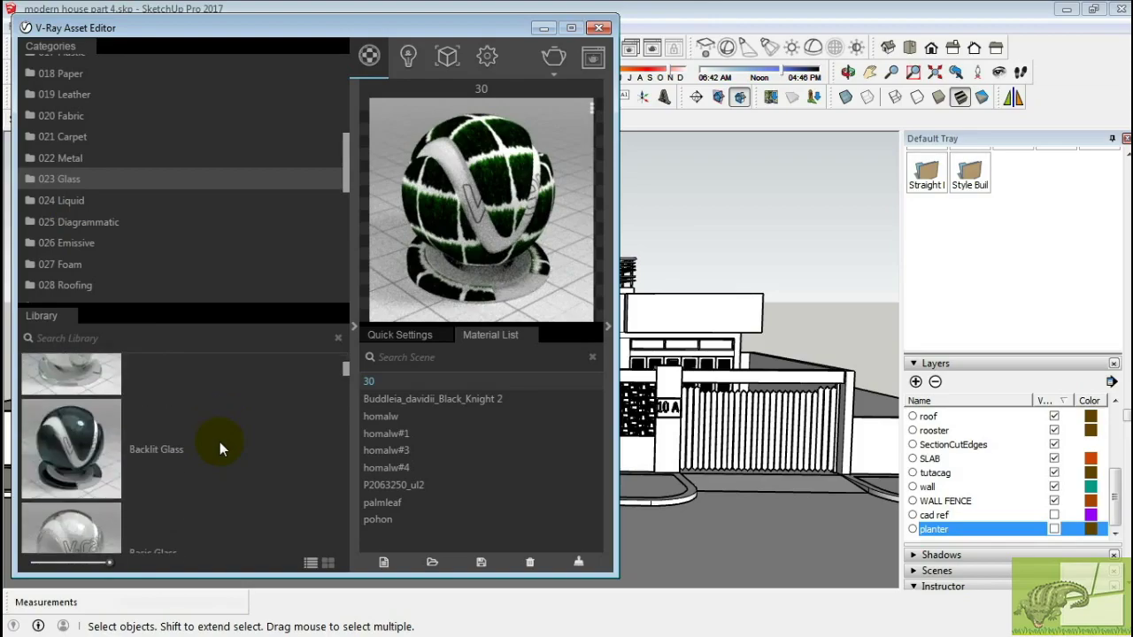
{"action": "scroll", "coordinate": [220, 442], "scroll_direction": "down", "scroll_amount": 1}
{"action": "scroll", "coordinate": [219, 442], "scroll_direction": "down", "scroll_amount": 1}
{"action": "scroll", "coordinate": [219, 442], "scroll_direction": "down", "scroll_amount": 1}
{"action": "scroll", "coordinate": [219, 442], "scroll_direction": "down", "scroll_amount": 1}
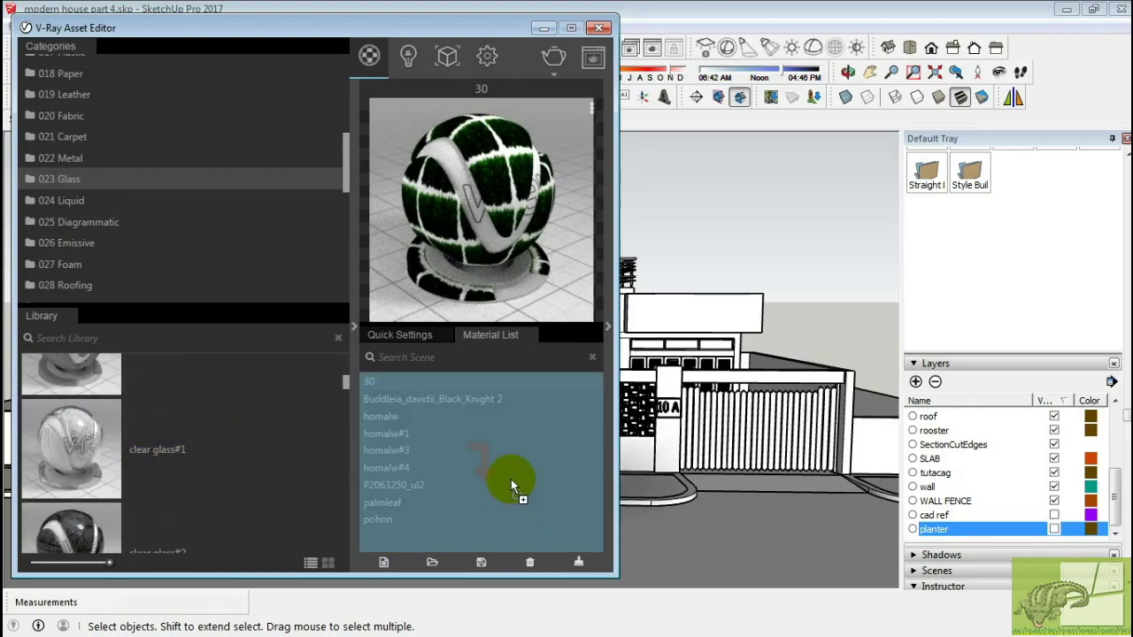
{"action": "left_click_drag", "start_coordinate": [490, 473], "coordinate": [511, 479]}
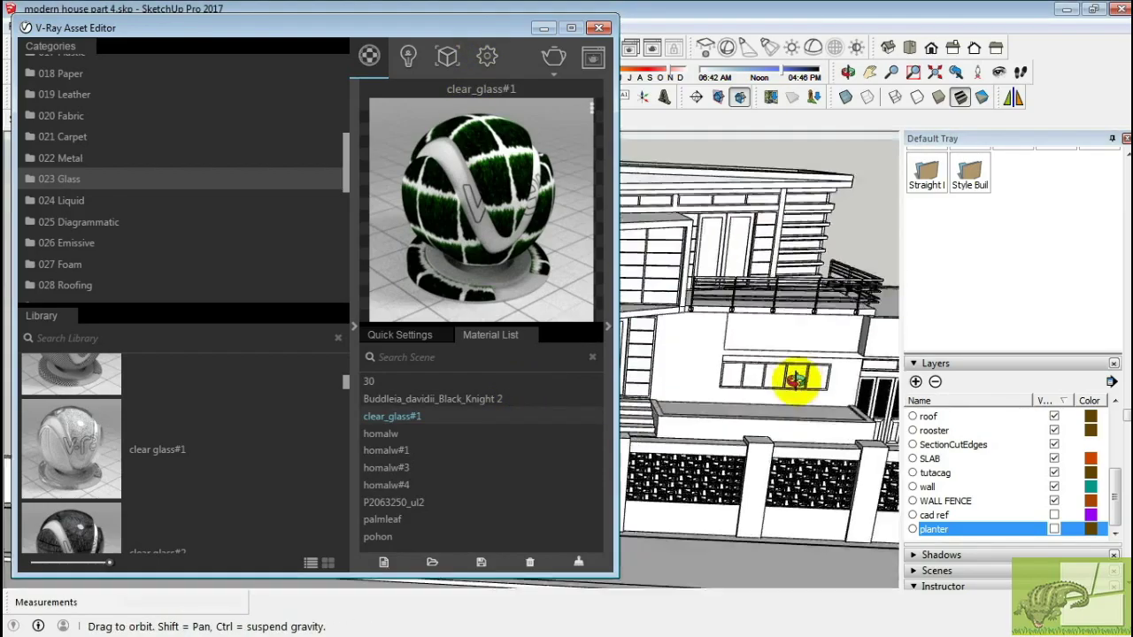
Apply clear_glass#1 to the upper-floor window panes.
{"action": "middle_click_drag", "start_coordinate": [786, 303], "coordinate": [718, 354]}
{"action": "scroll", "coordinate": [718, 354], "scroll_direction": "up", "scroll_amount": 3}
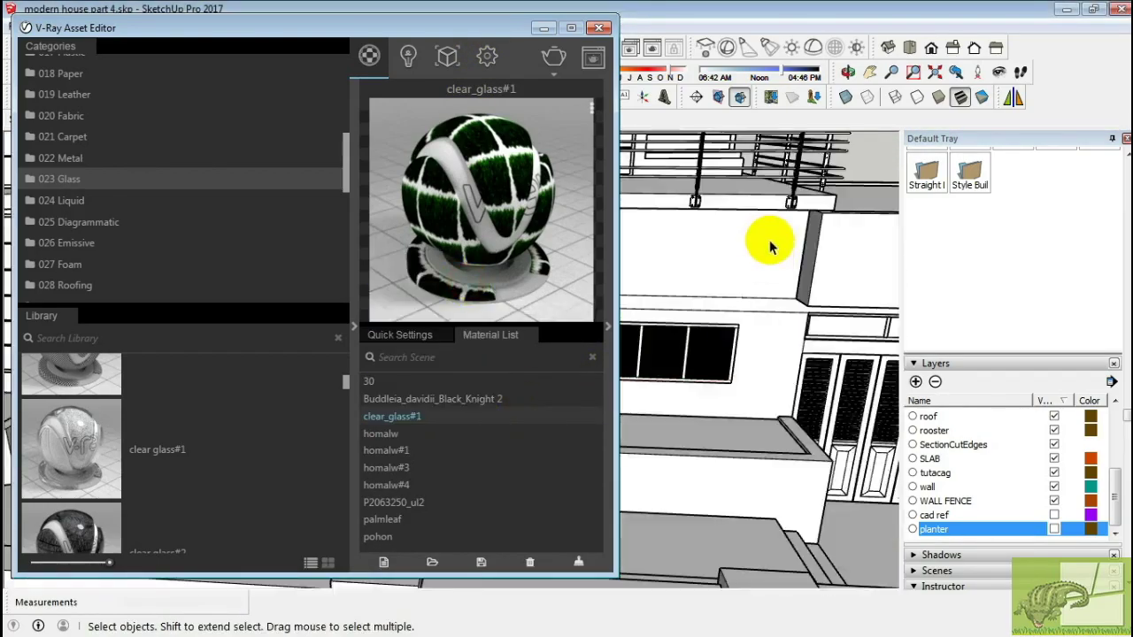
{"action": "left_click", "coordinate": [464, 282]}
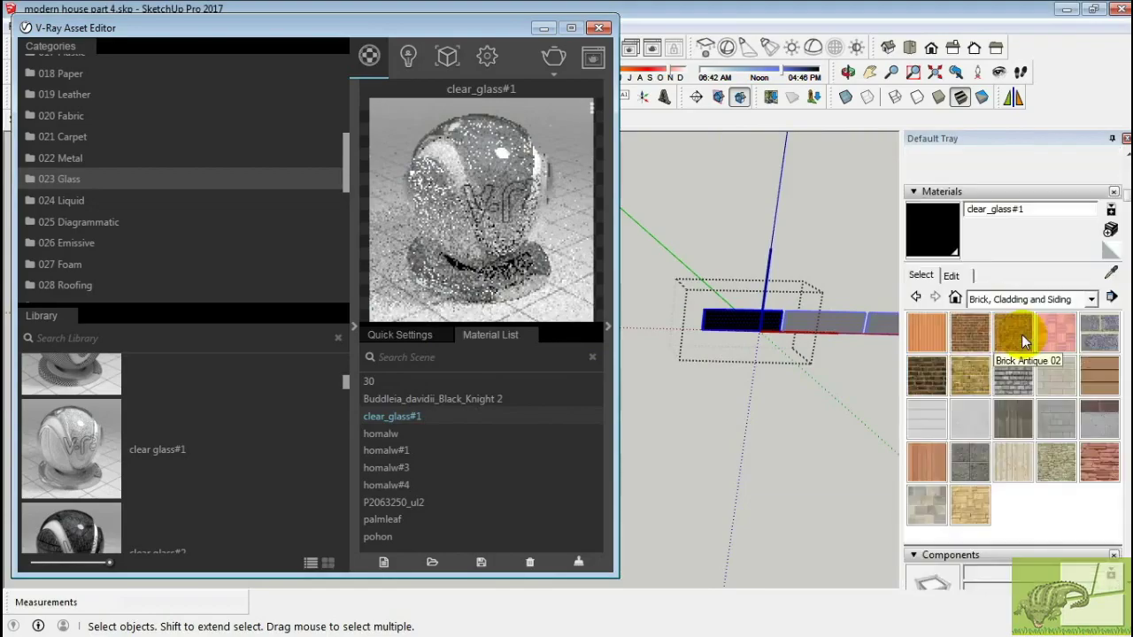
{"action": "scroll", "coordinate": [744, 354], "scroll_direction": "down", "scroll_amount": 5}
{"action": "scroll", "coordinate": [741, 278], "scroll_direction": "up", "scroll_amount": 3}
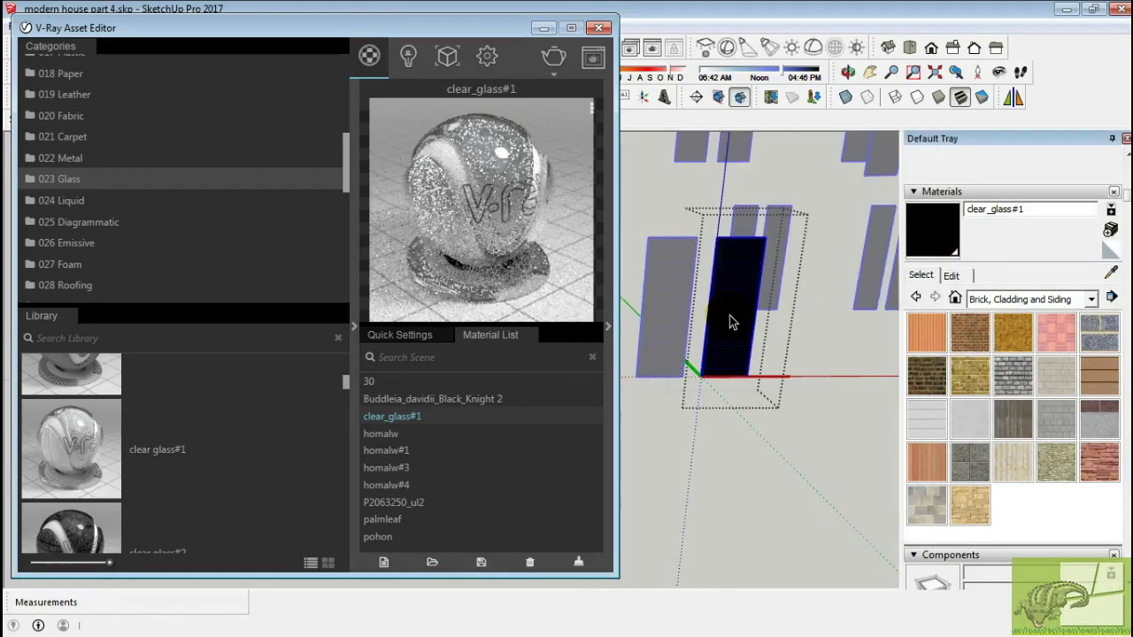
{"action": "left_click", "coordinate": [930, 226]}
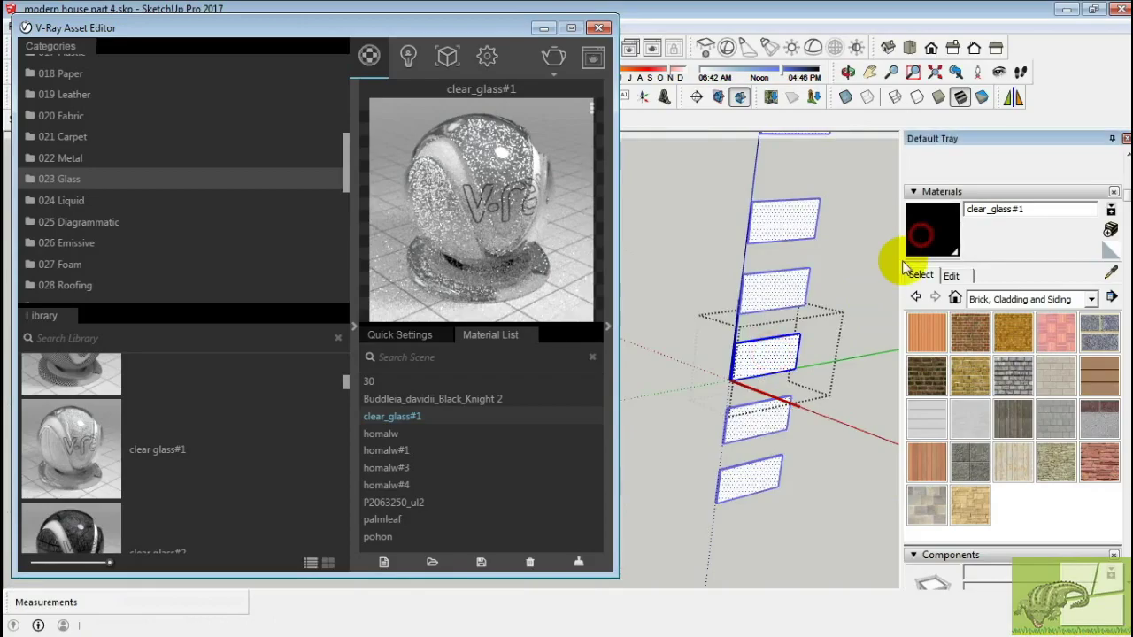
{"action": "mouse_move", "coordinate": [767, 376]}
{"action": "middle_mouse_down"}
{"action": "mouse_move", "coordinate": [742, 409]}
{"action": "mouse_move", "coordinate": [713, 347]}
{"action": "middle_mouse_up"}
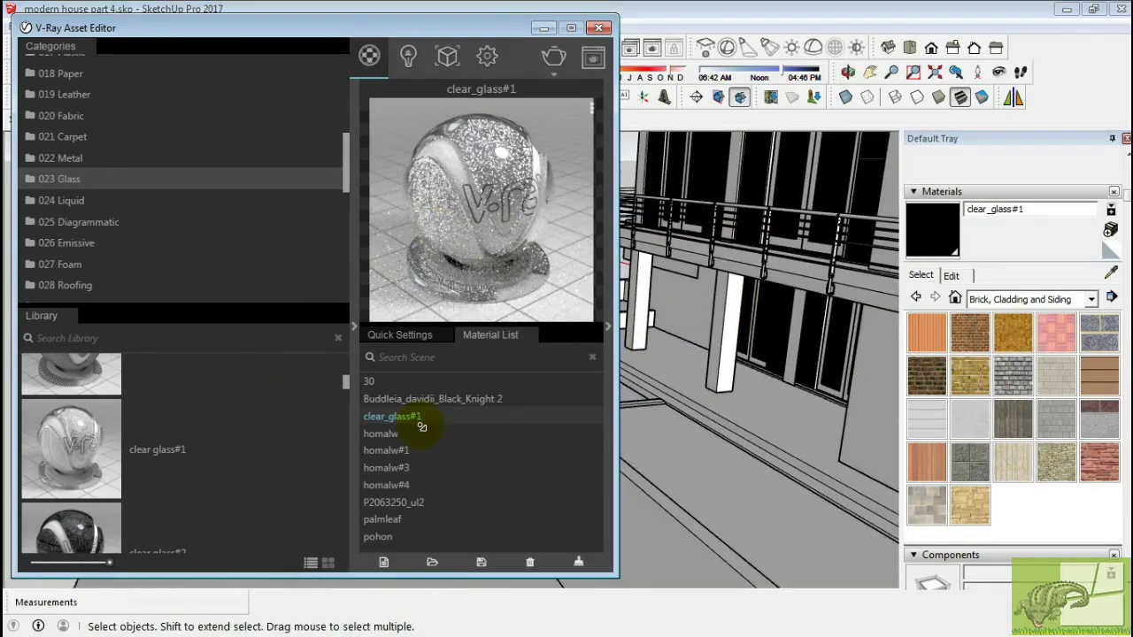
Add Aluminum_Anodized_Clear to the scene and apply it to the selected window frames.
{"action": "scroll", "coordinate": [119, 189], "scroll_direction": "down", "scroll_amount": 10}
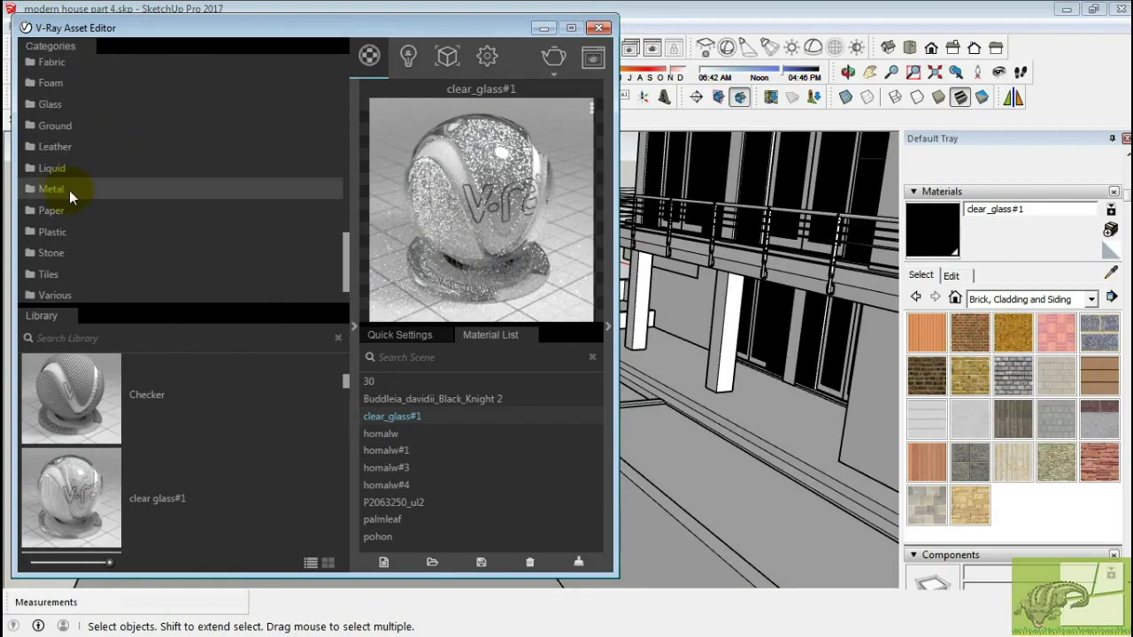
{"action": "scroll", "coordinate": [237, 413], "scroll_direction": "up", "scroll_amount": 5}
{"action": "scroll", "coordinate": [238, 414], "scroll_direction": "up", "scroll_amount": 5}
{"action": "left_click_drag", "start_coordinate": [238, 413], "coordinate": [494, 466]}
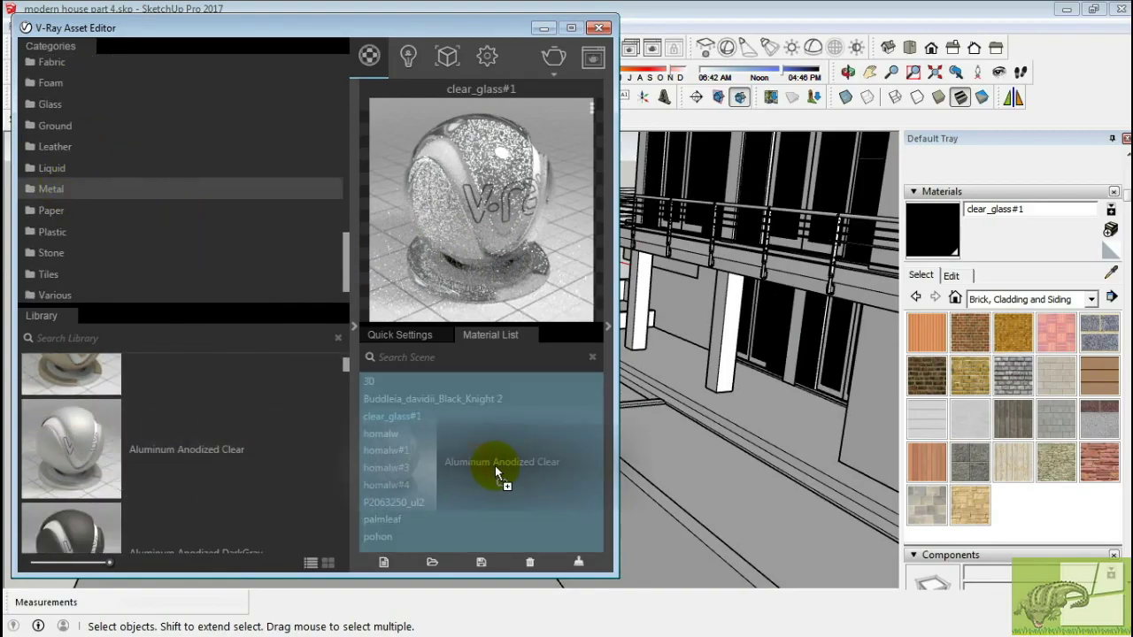
{"action": "middle_click_drag", "start_coordinate": [778, 331], "coordinate": [720, 460]}
{"action": "right_click", "coordinate": [455, 389]}
{"action": "left_click", "coordinate": [495, 399]}
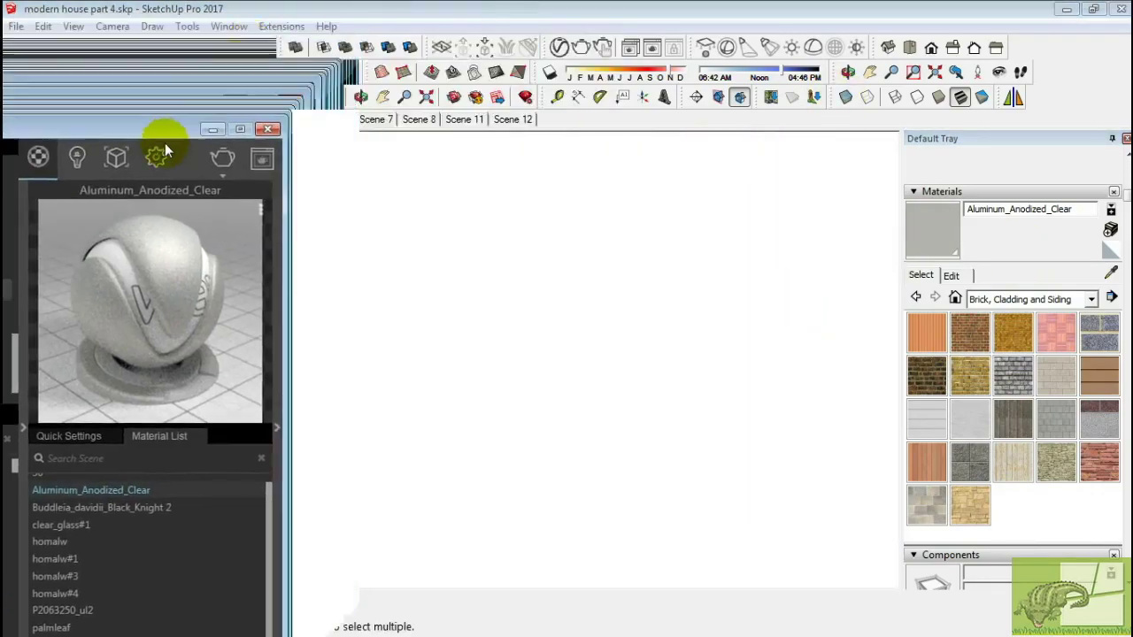
Shrink the material editor and orbit out to view the whole house.
{"action": "left_click", "coordinate": [962, 47]}
{"action": "scroll", "coordinate": [697, 381], "scroll_direction": "up", "scroll_amount": 3}
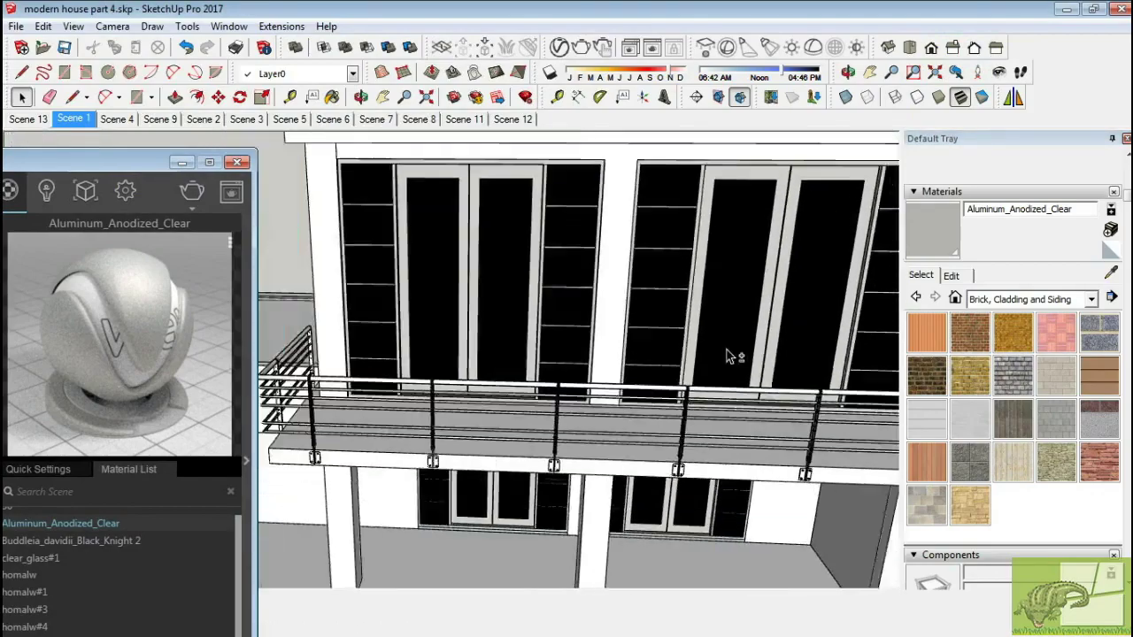
{"action": "scroll", "coordinate": [731, 354], "scroll_direction": "up", "scroll_amount": 3}
{"action": "scroll", "coordinate": [751, 328], "scroll_direction": "up", "scroll_amount": 3}
{"action": "scroll", "coordinate": [749, 301], "scroll_direction": "up", "scroll_amount": 2}
{"action": "key", "text": "b"}
{"action": "key", "text": "space"}
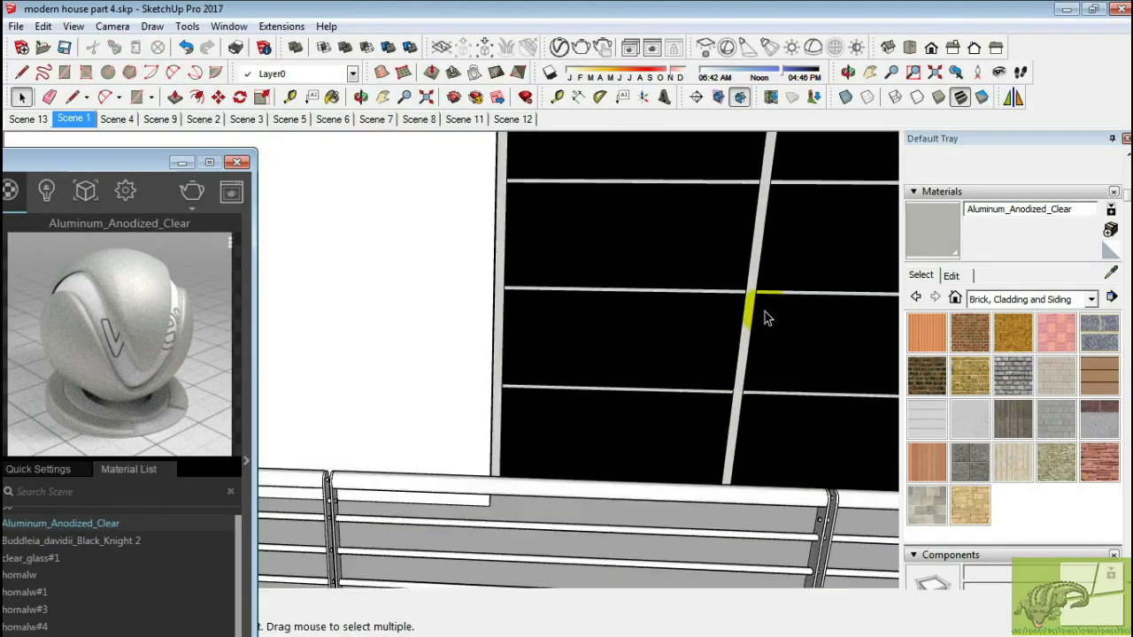
{"action": "scroll", "coordinate": [764, 315], "scroll_direction": "down", "scroll_amount": 5}
{"action": "mouse_move", "coordinate": [759, 314]}
{"action": "middle_mouse_down"}
{"action": "mouse_move", "coordinate": [493, 329]}
{"action": "mouse_move", "coordinate": [403, 270]}
{"action": "middle_mouse_up"}
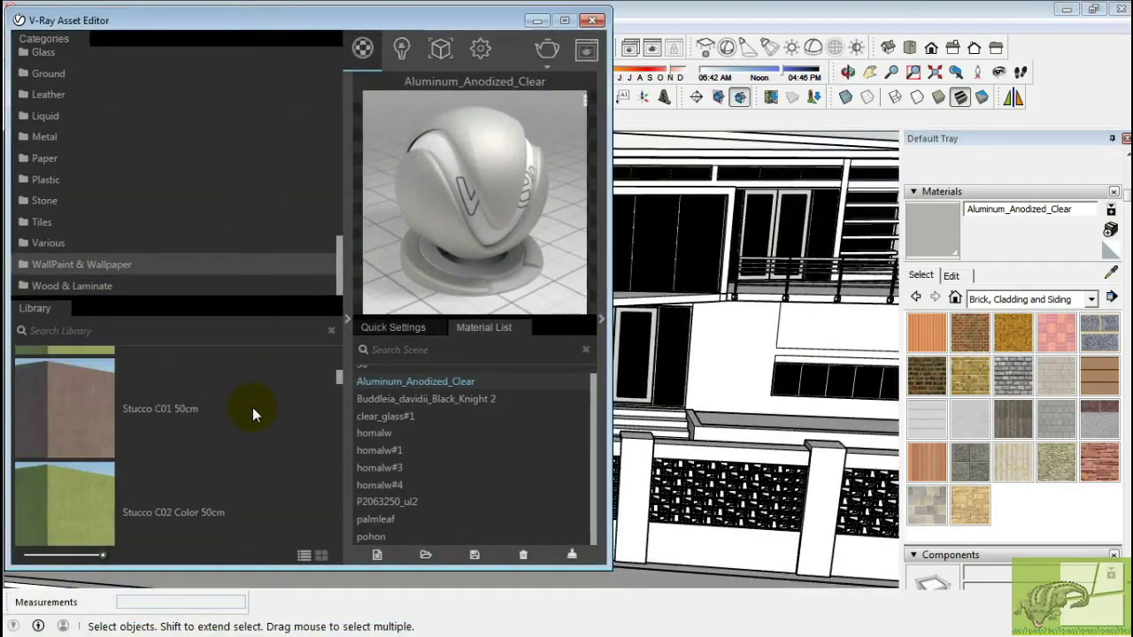
Add WallPaint_Bumpy_01_Gray_1m to the scene and lighten its diffuse colour.
{"action": "scroll", "coordinate": [253, 407], "scroll_direction": "down", "scroll_amount": 2}
{"action": "scroll", "coordinate": [252, 407], "scroll_direction": "down", "scroll_amount": 1}
{"action": "left_click_drag", "start_coordinate": [252, 416], "coordinate": [475, 460]}
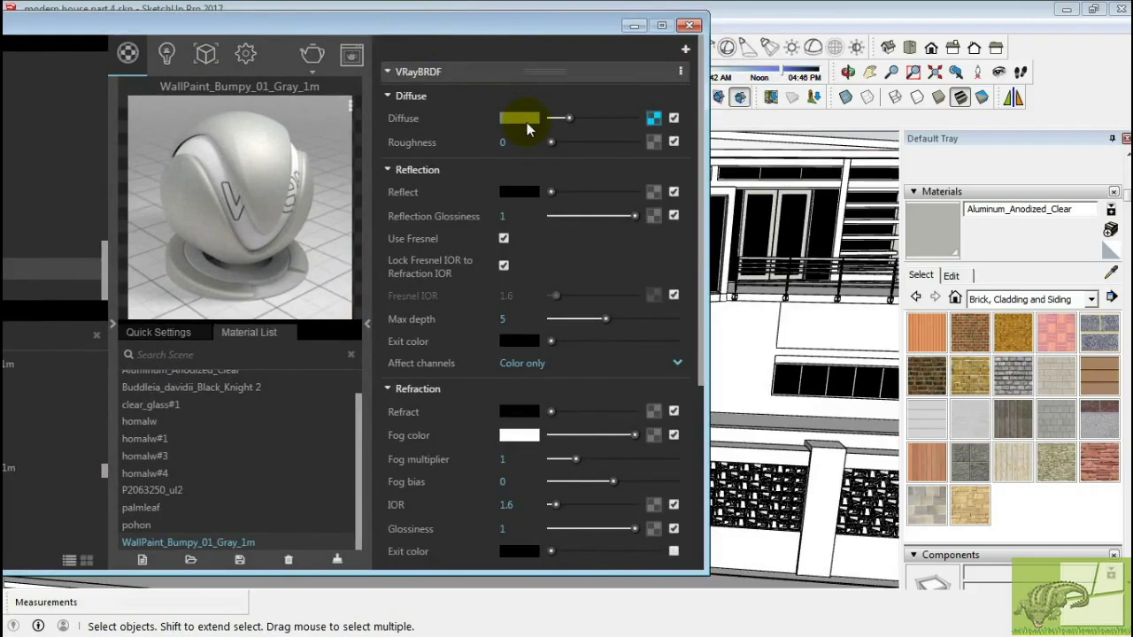
{"action": "left_click", "coordinate": [526, 122]}
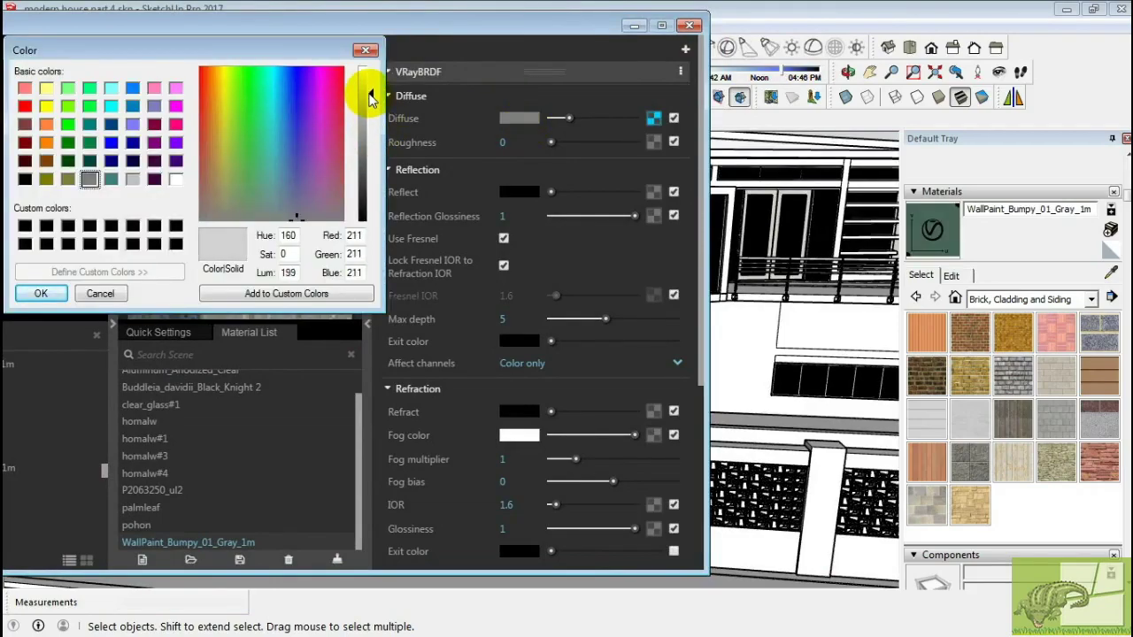
Apply WallPaint_Bumpy_01_Gray_1m to the selected house walls.
{"action": "left_click", "coordinate": [367, 324]}
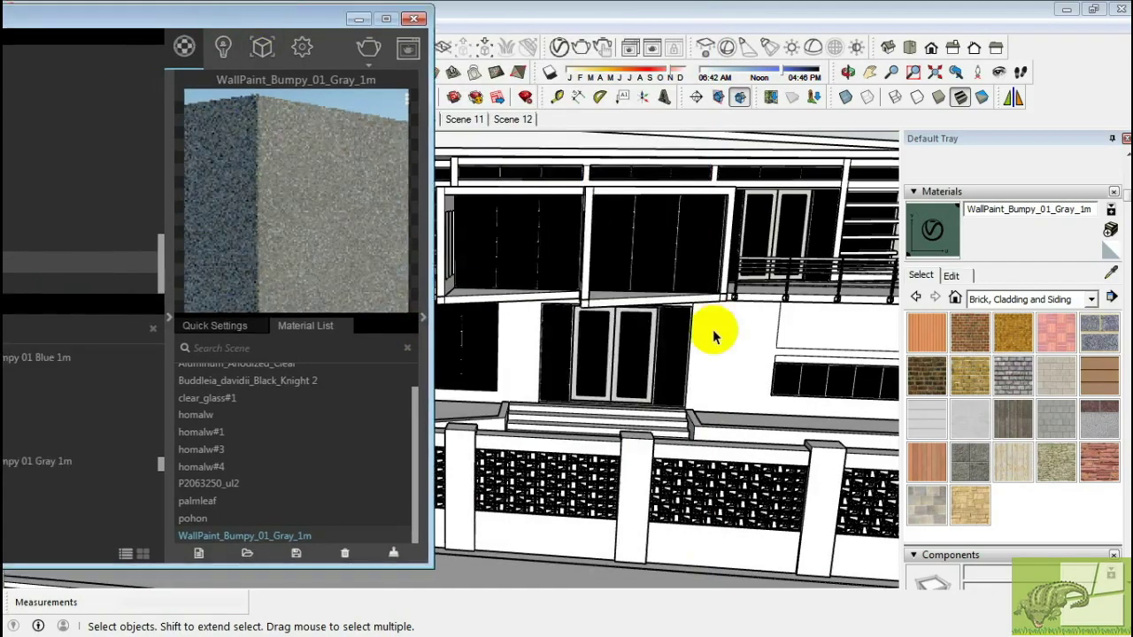
{"action": "right_click", "coordinate": [236, 537]}
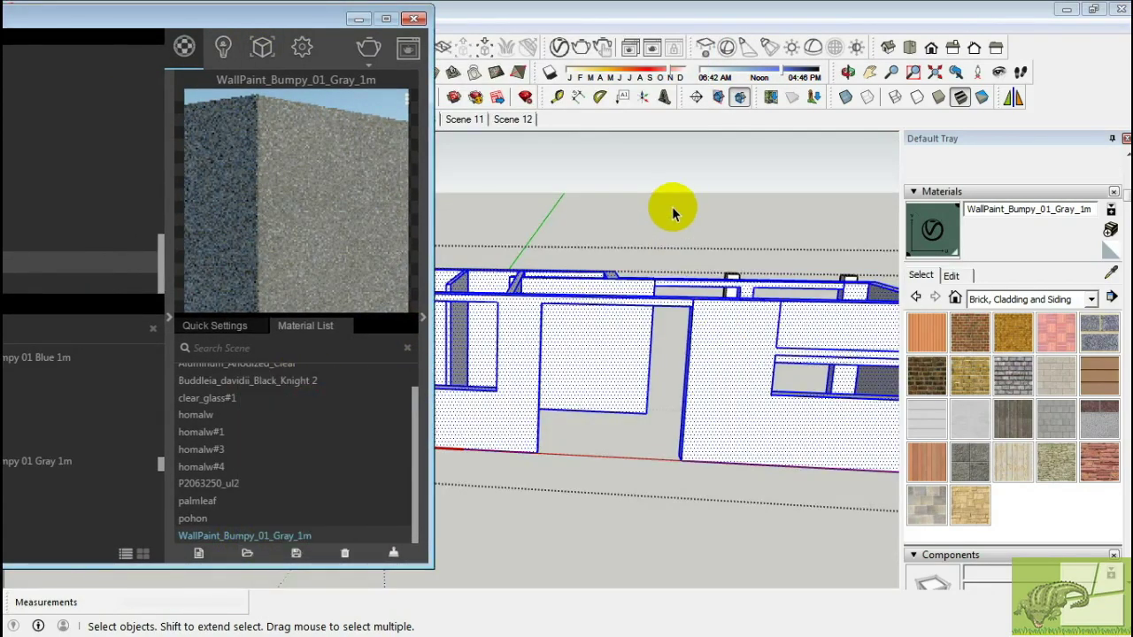
{"action": "left_click", "coordinate": [963, 276]}
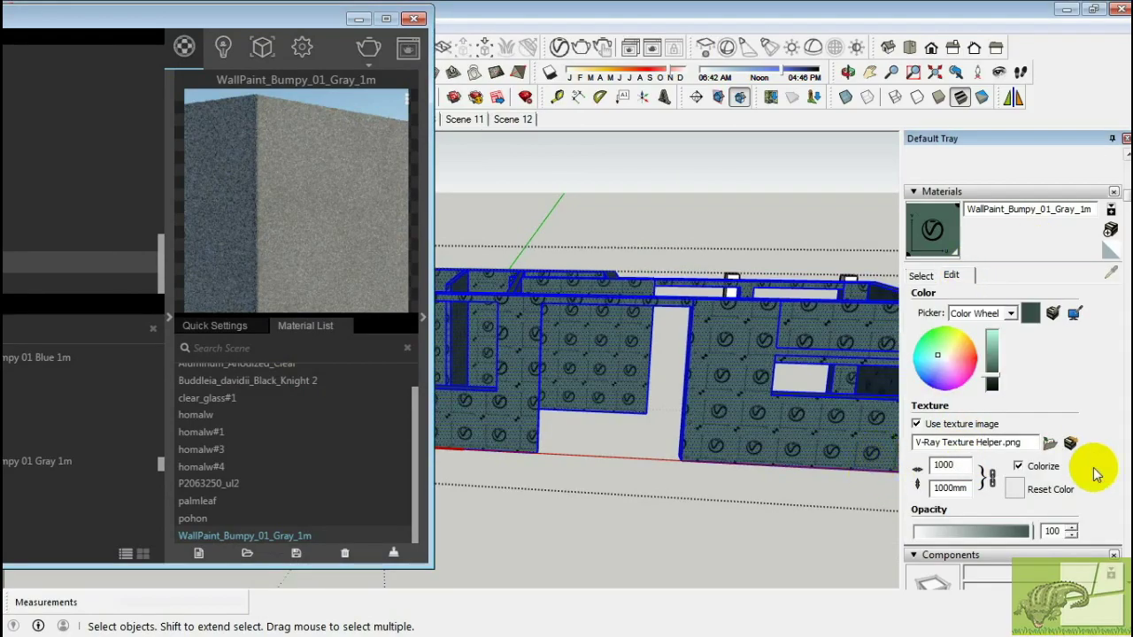
{"action": "right_click", "coordinate": [311, 530]}
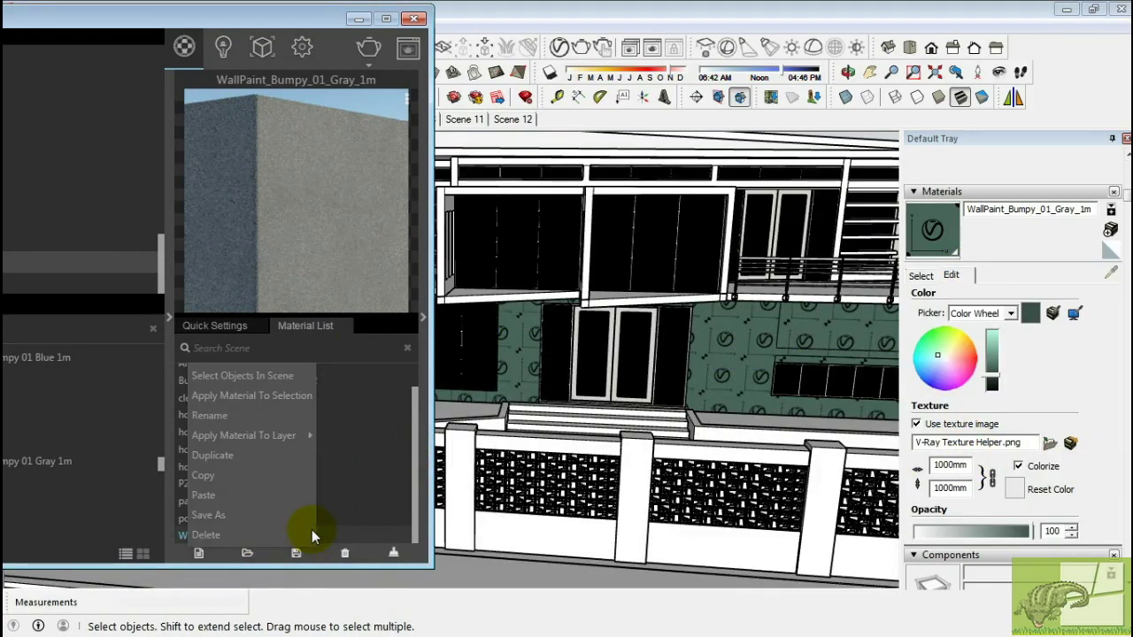
{"action": "mouse_move", "coordinate": [261, 23]}
{"action": "left_mouse_down"}
{"action": "mouse_move", "coordinate": [489, 13]}
{"action": "mouse_move", "coordinate": [370, 20]}
{"action": "left_mouse_up"}
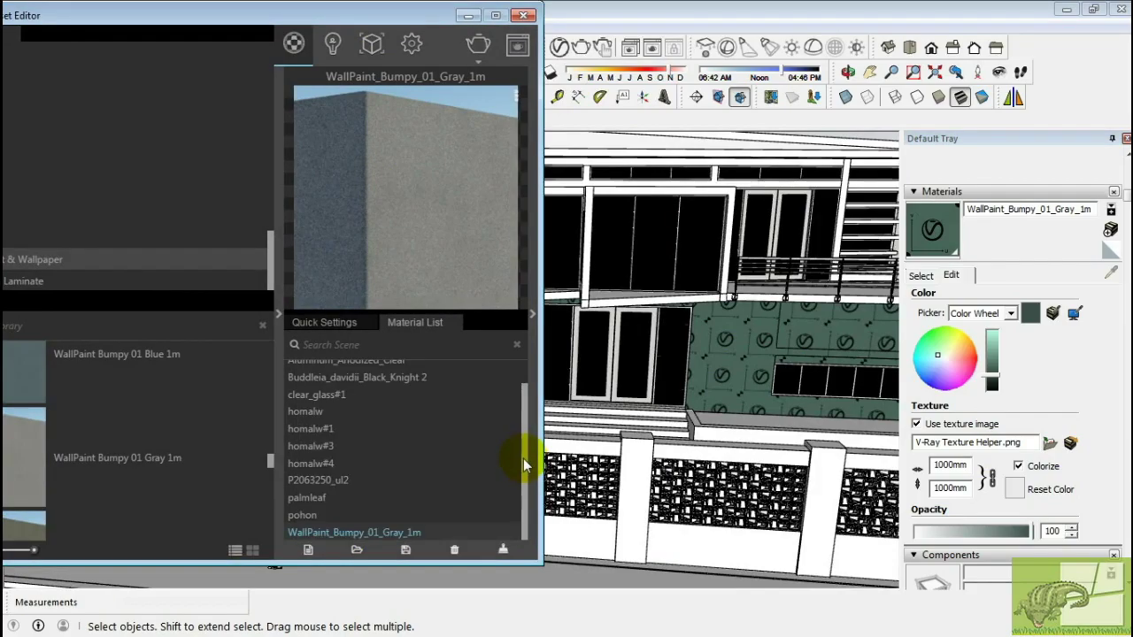
Paint the remaining upper-floor walls with the gray wall paint.
{"action": "mouse_move", "coordinate": [523, 467]}
{"action": "middle_mouse_down"}
{"action": "mouse_move", "coordinate": [734, 361]}
{"action": "mouse_move", "coordinate": [752, 324]}
{"action": "mouse_move", "coordinate": [757, 345]}
{"action": "mouse_move", "coordinate": [713, 309]}
{"action": "mouse_move", "coordinate": [903, 215]}
{"action": "middle_mouse_up"}
{"action": "left_click", "coordinate": [932, 229]}
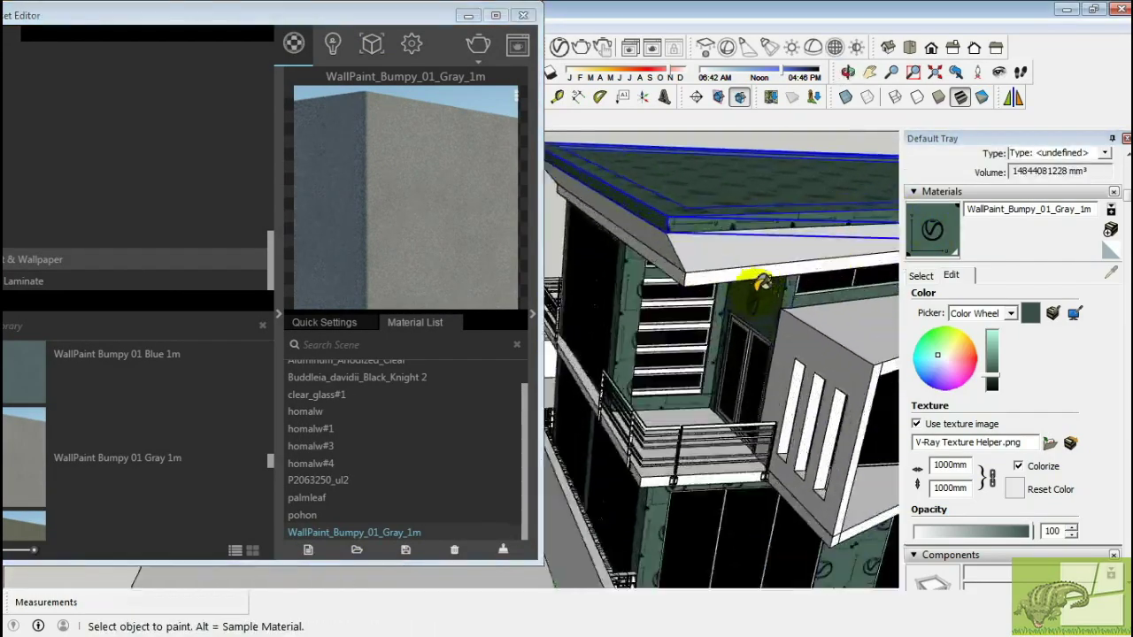
{"action": "scroll", "coordinate": [760, 281], "scroll_direction": "up", "scroll_amount": 5}
{"action": "scroll", "coordinate": [724, 295], "scroll_direction": "up", "scroll_amount": 3}
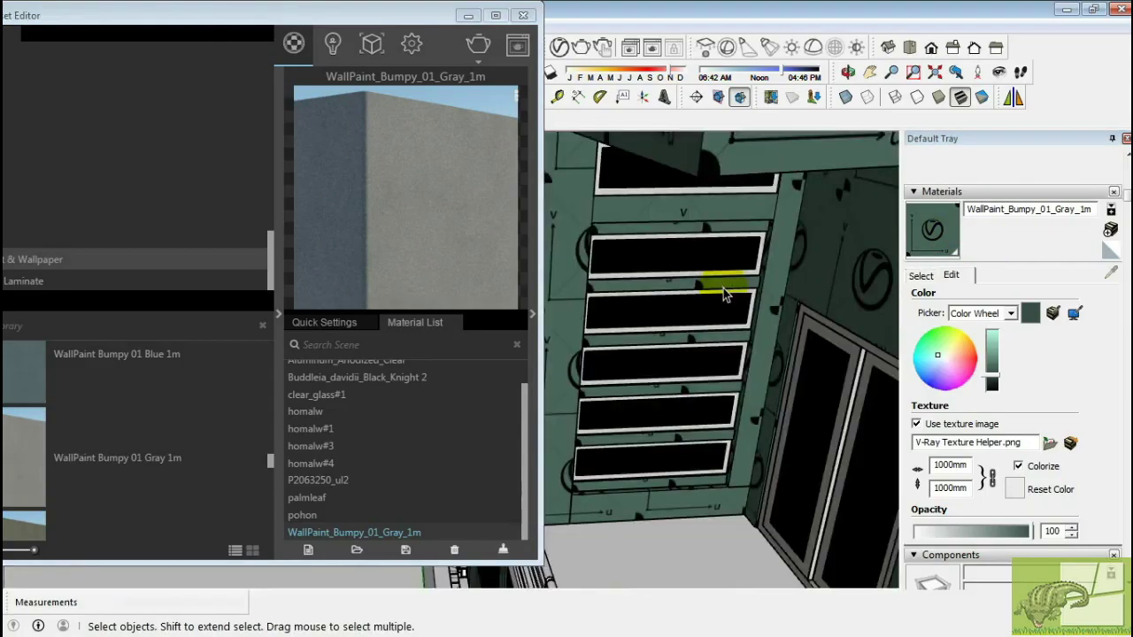
{"action": "scroll", "coordinate": [724, 295], "scroll_direction": "down", "scroll_amount": 5}
{"action": "mouse_move", "coordinate": [758, 278]}
{"action": "middle_mouse_down"}
{"action": "mouse_move", "coordinate": [779, 412]}
{"action": "mouse_move", "coordinate": [659, 390]}
{"action": "middle_mouse_up"}
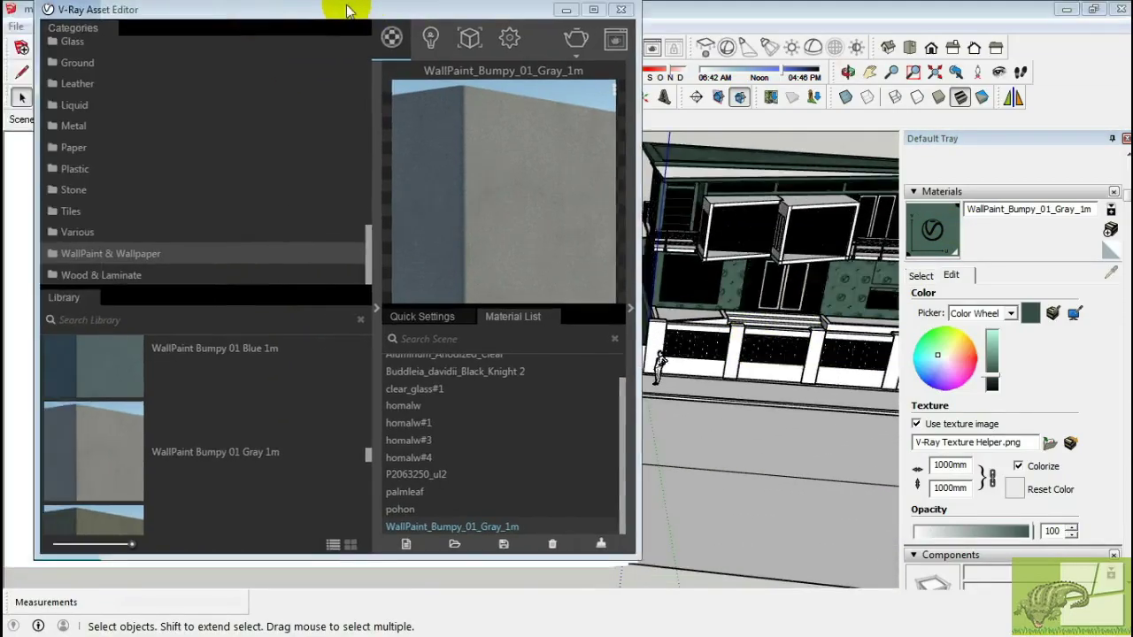
{"action": "left_click_drag", "start_coordinate": [347, 10], "coordinate": [347, 17]}
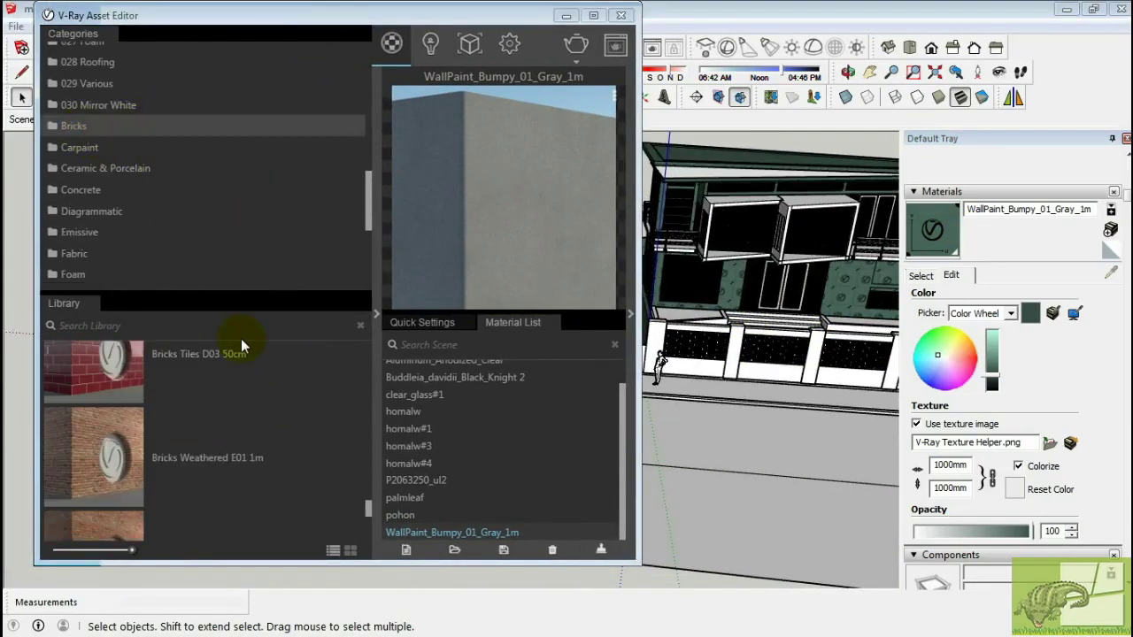
Add Bricks_A02_1m, apply it to the gate pillar, and set its texture width to 1000mm.
{"action": "scroll", "coordinate": [236, 443], "scroll_direction": "down", "scroll_amount": 2}
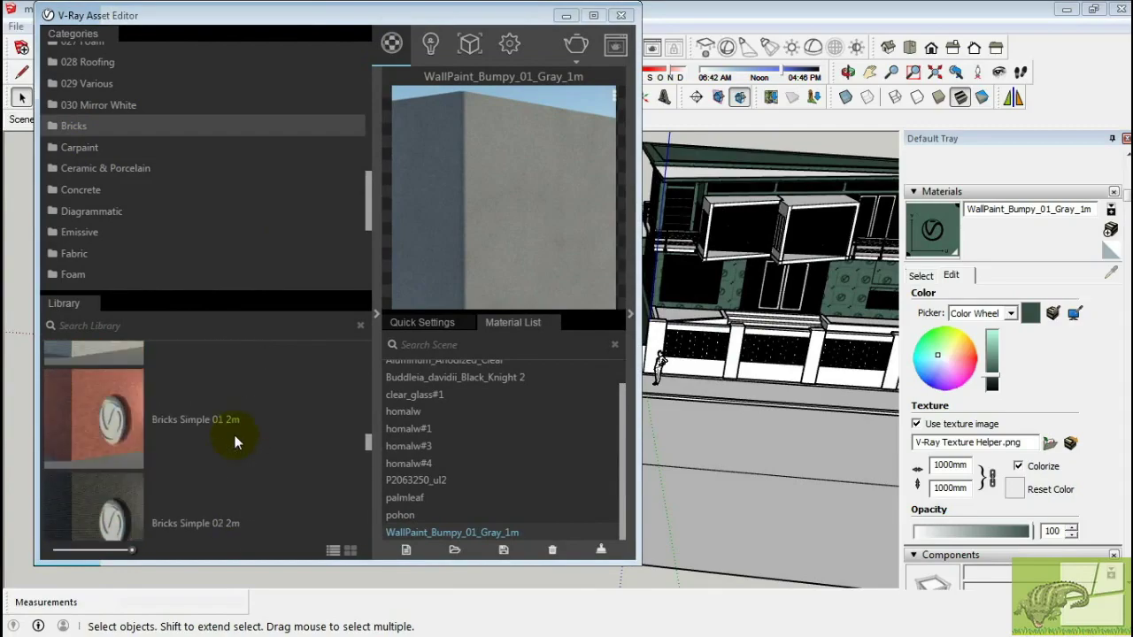
{"action": "left_click_drag", "start_coordinate": [321, 459], "coordinate": [451, 442]}
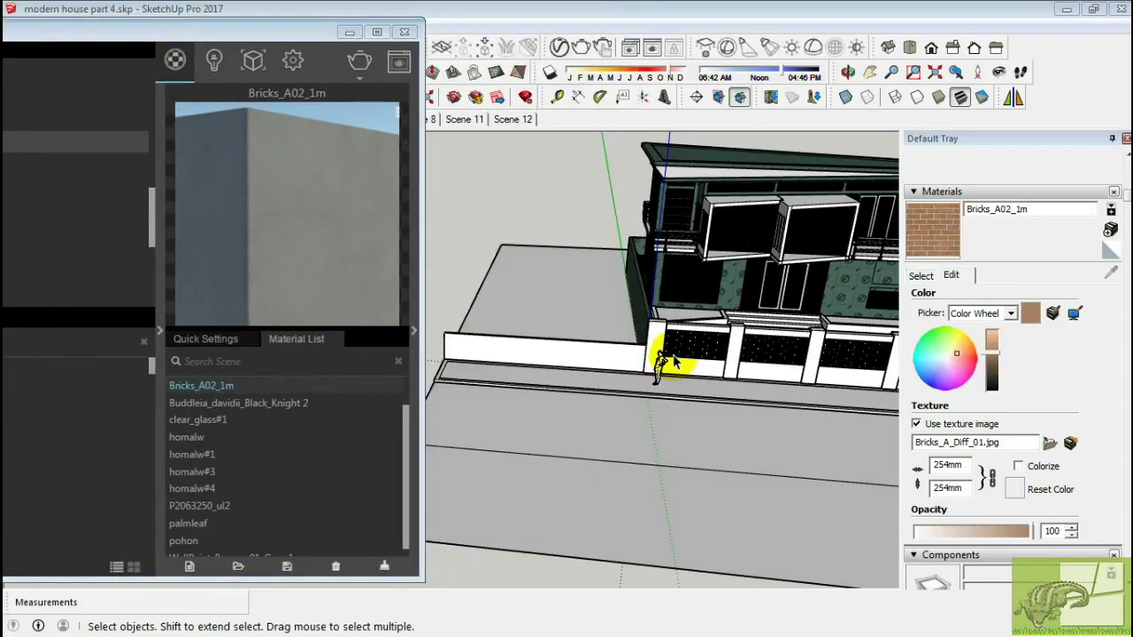
{"action": "right_click", "coordinate": [250, 394]}
{"action": "left_click", "coordinate": [333, 389]}
{"action": "left_click", "coordinate": [943, 464]}
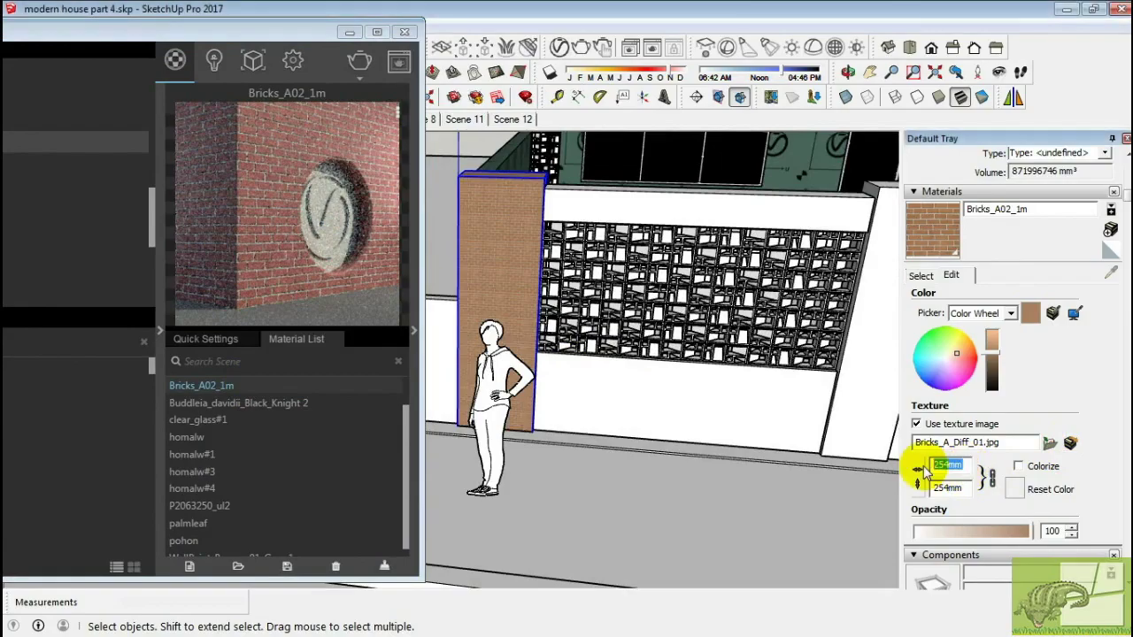
{"action": "type", "text": "1000"}
{"action": "key", "text": "Return"}
Paint the pillar's white top with Bricks_A02_1m.
{"action": "key", "text": "b"}
{"action": "mouse_move", "coordinate": [640, 475]}
{"action": "middle_mouse_down"}
{"action": "mouse_move", "coordinate": [739, 332]}
{"action": "mouse_move", "coordinate": [663, 369]}
{"action": "mouse_move", "coordinate": [741, 371]}
{"action": "middle_mouse_up"}
{"action": "key", "text": "space"}
{"action": "double_click", "coordinate": [733, 370]}
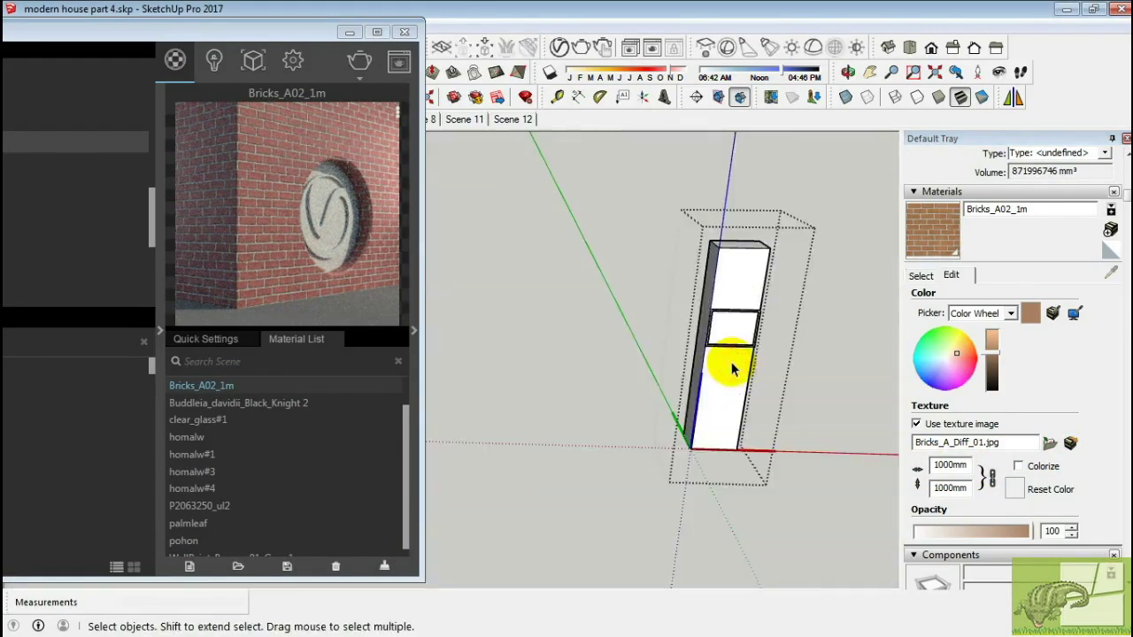
{"action": "left_click", "coordinate": [742, 278]}
{"action": "scroll", "coordinate": [777, 190], "scroll_direction": "up", "scroll_amount": 3}
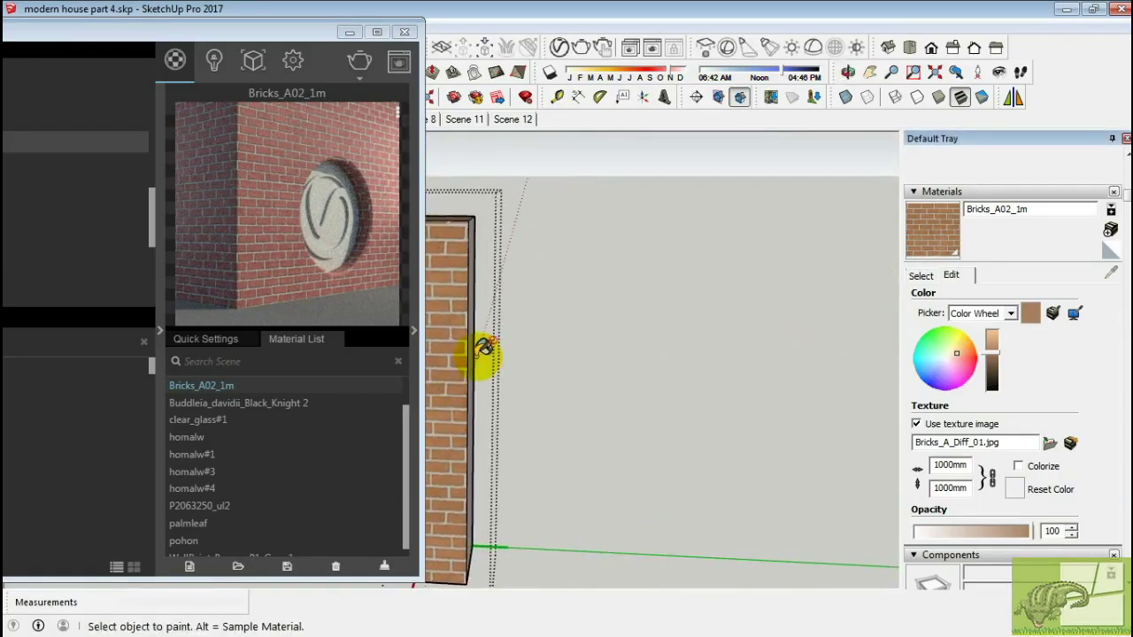
{"action": "middle_click_drag", "start_coordinate": [486, 349], "coordinate": [498, 357]}
{"action": "key", "text": "Escape"}
Sample WallPaint_Bumpy_01_Gray_1m and paint the 10 A sign with it.
{"action": "left_click", "coordinate": [1111, 272]}
{"action": "left_click", "coordinate": [599, 346]}
{"action": "scroll", "coordinate": [670, 346], "scroll_direction": "up", "scroll_amount": 5}
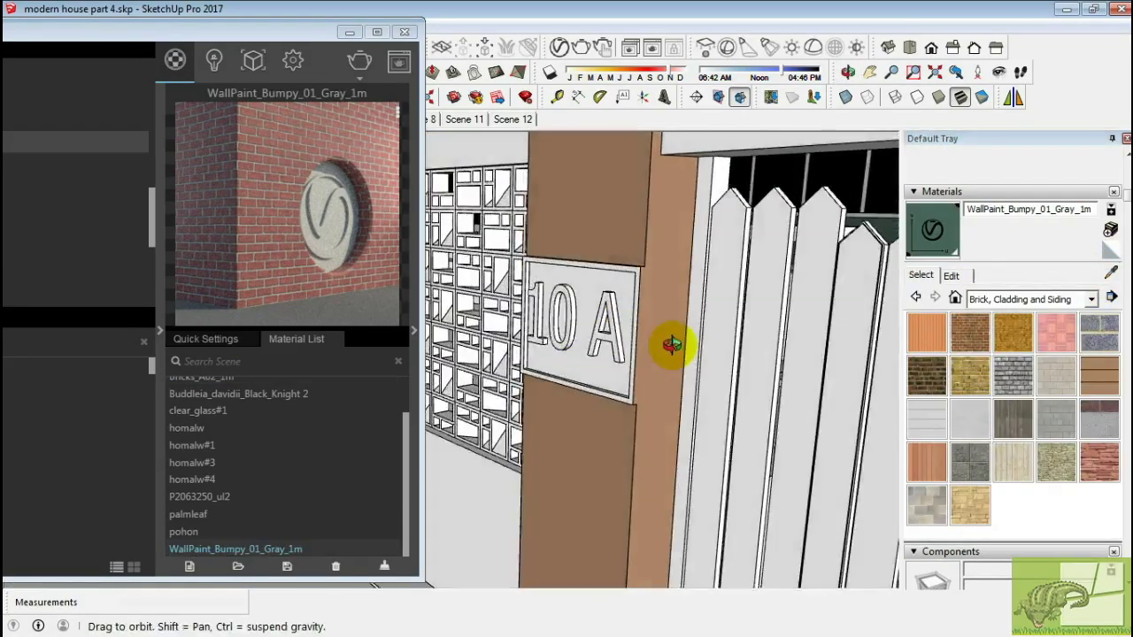
{"action": "scroll", "coordinate": [632, 320], "scroll_direction": "up", "scroll_amount": 3}
{"action": "key", "text": "b"}
{"action": "left_click", "coordinate": [552, 155]}
{"action": "mouse_move", "coordinate": [552, 155]}
{"action": "middle_mouse_down"}
{"action": "mouse_move", "coordinate": [623, 298]}
{"action": "mouse_move", "coordinate": [679, 354]}
{"action": "mouse_move", "coordinate": [680, 184]}
{"action": "mouse_move", "coordinate": [599, 329]}
{"action": "mouse_move", "coordinate": [600, 202]}
{"action": "mouse_move", "coordinate": [676, 291]}
{"action": "middle_mouse_up"}
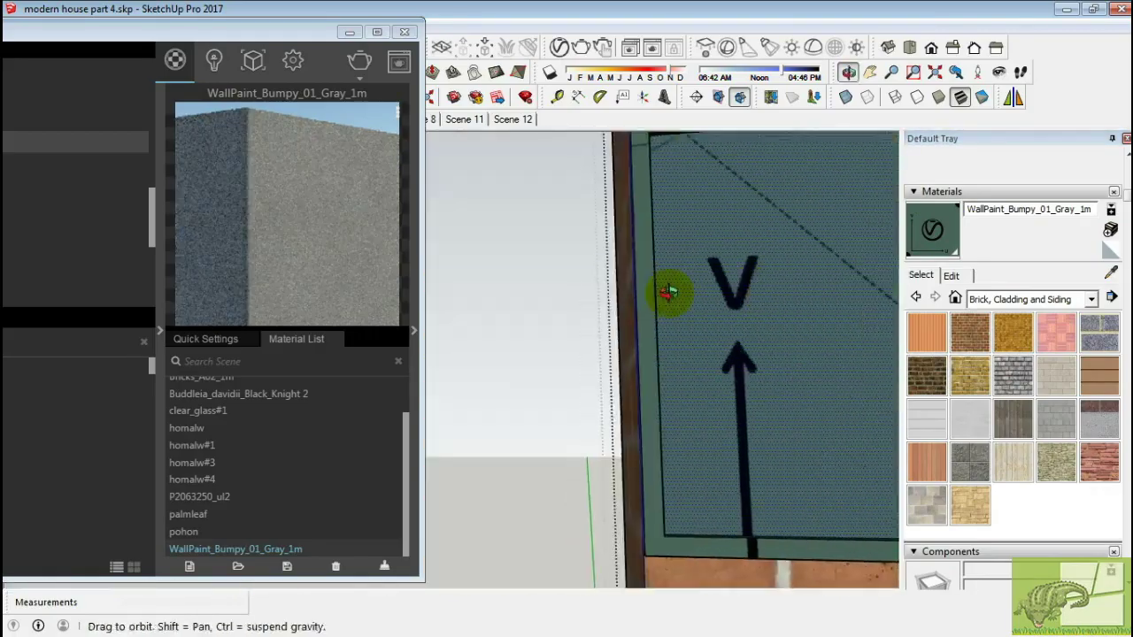
{"action": "scroll", "coordinate": [698, 326], "scroll_direction": "down", "scroll_amount": 3}
{"action": "key", "text": "space"}
{"action": "scroll", "coordinate": [698, 326], "scroll_direction": "down", "scroll_amount": 3}
{"action": "scroll", "coordinate": [729, 359], "scroll_direction": "down", "scroll_amount": 3}
Add Concrete_Simple_B01_2m from the Concrete library to the scene's materials.
{"action": "left_click", "coordinate": [159, 331]}
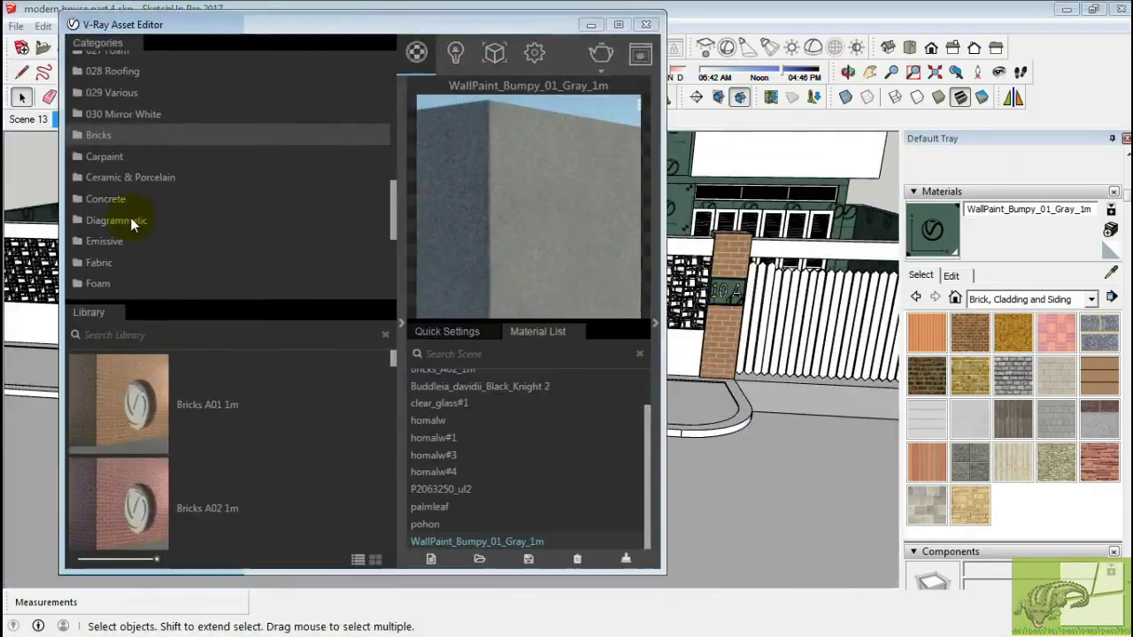
{"action": "left_click", "coordinate": [119, 205]}
{"action": "left_click_drag", "start_coordinate": [317, 33], "coordinate": [284, 24]}
{"action": "scroll", "coordinate": [199, 417], "scroll_direction": "down", "scroll_amount": 3}
{"action": "scroll", "coordinate": [199, 418], "scroll_direction": "down", "scroll_amount": 3}
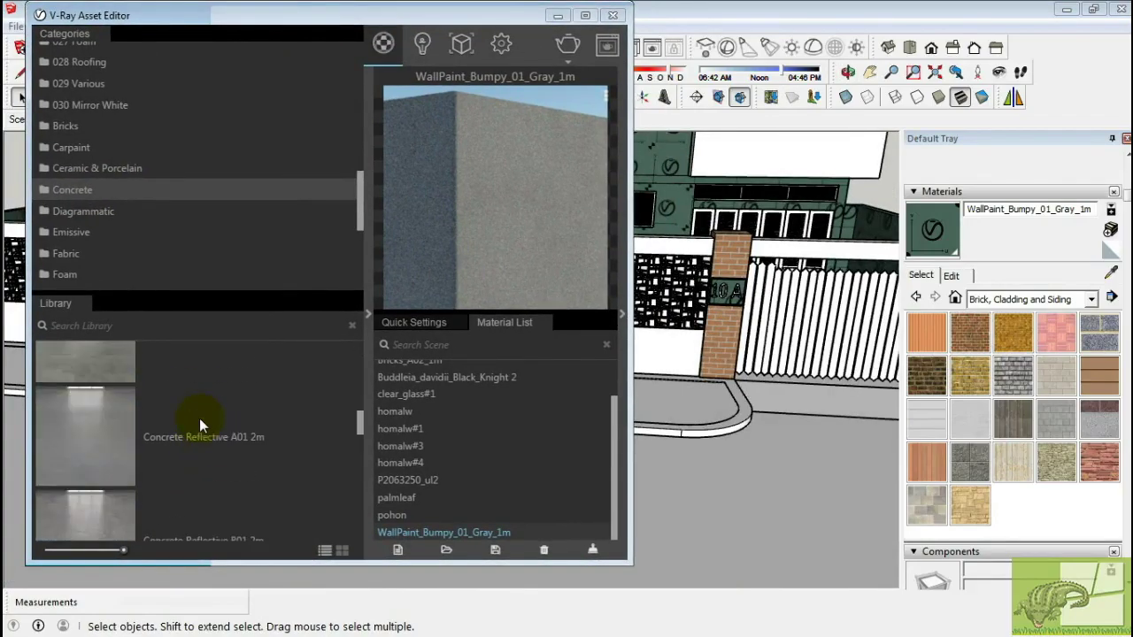
{"action": "scroll", "coordinate": [199, 418], "scroll_direction": "down", "scroll_amount": 3}
{"action": "left_click_drag", "start_coordinate": [199, 496], "coordinate": [431, 455]}
{"action": "left_click_drag", "start_coordinate": [265, 15], "coordinate": [142, 26]}
Apply Concrete_Simple_B01_2m to the curb with a 2000mm texture size.
{"action": "left_click", "coordinate": [658, 405]}
{"action": "scroll", "coordinate": [658, 405], "scroll_direction": "up", "scroll_amount": 5}
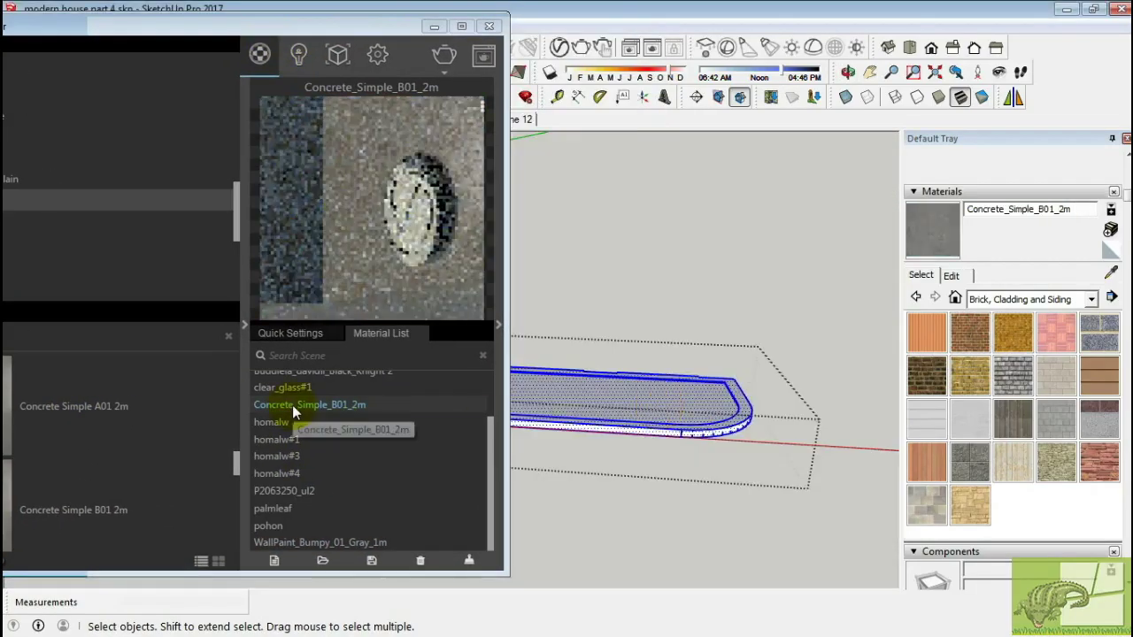
{"action": "left_click", "coordinate": [292, 404]}
{"action": "left_click", "coordinate": [956, 274]}
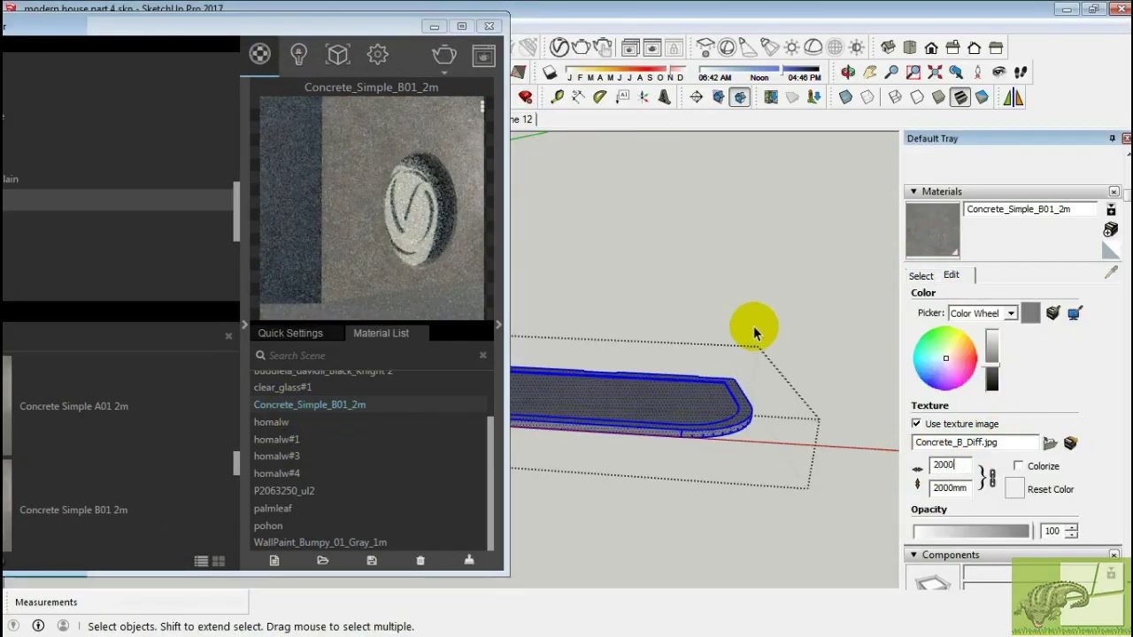
{"action": "scroll", "coordinate": [754, 333], "scroll_direction": "down", "scroll_amount": 5}
{"action": "mouse_move", "coordinate": [734, 442]}
{"action": "middle_mouse_down"}
{"action": "mouse_move", "coordinate": [678, 473]}
{"action": "mouse_move", "coordinate": [791, 400]}
{"action": "middle_mouse_up"}
{"action": "scroll", "coordinate": [751, 448], "scroll_direction": "up", "scroll_amount": 5}
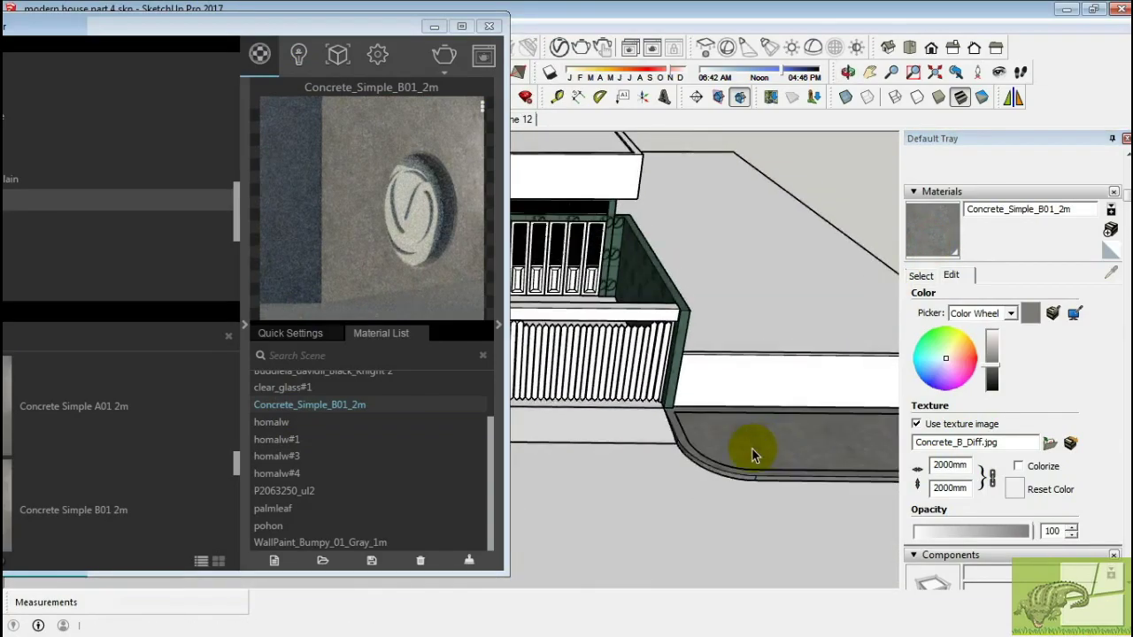
{"action": "left_click_drag", "start_coordinate": [177, 26], "coordinate": [446, 19]}
{"action": "scroll", "coordinate": [358, 177], "scroll_direction": "up", "scroll_amount": 3}
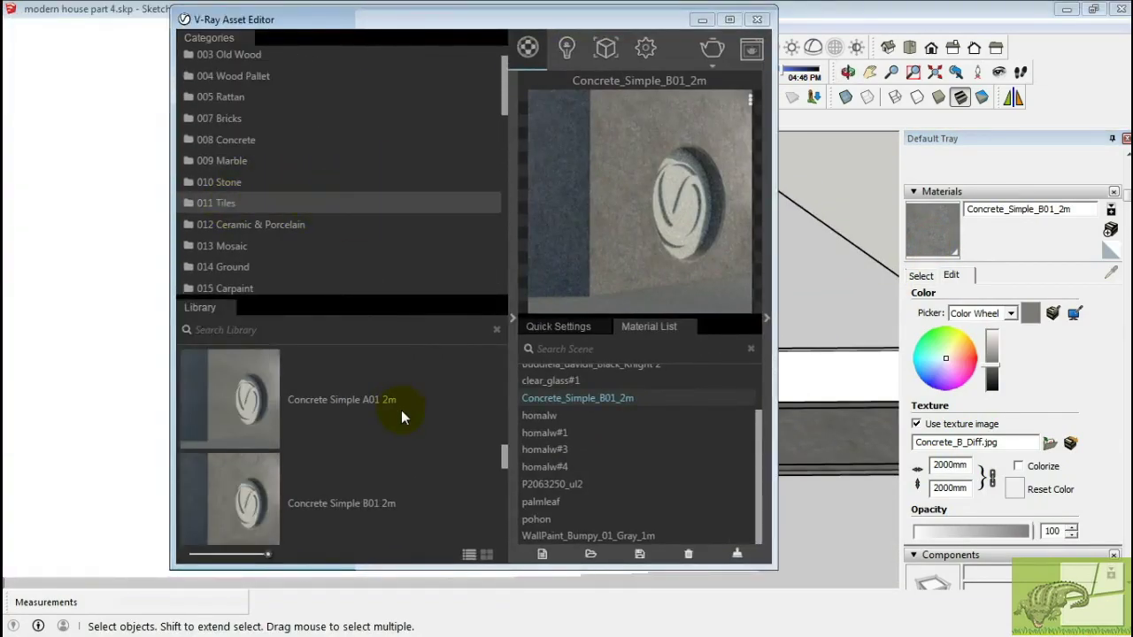
Add Tiles_B_130cm and apply it to the paving slab at 1300mm texture size.
{"action": "left_click_drag", "start_coordinate": [322, 20], "coordinate": [235, 19]}
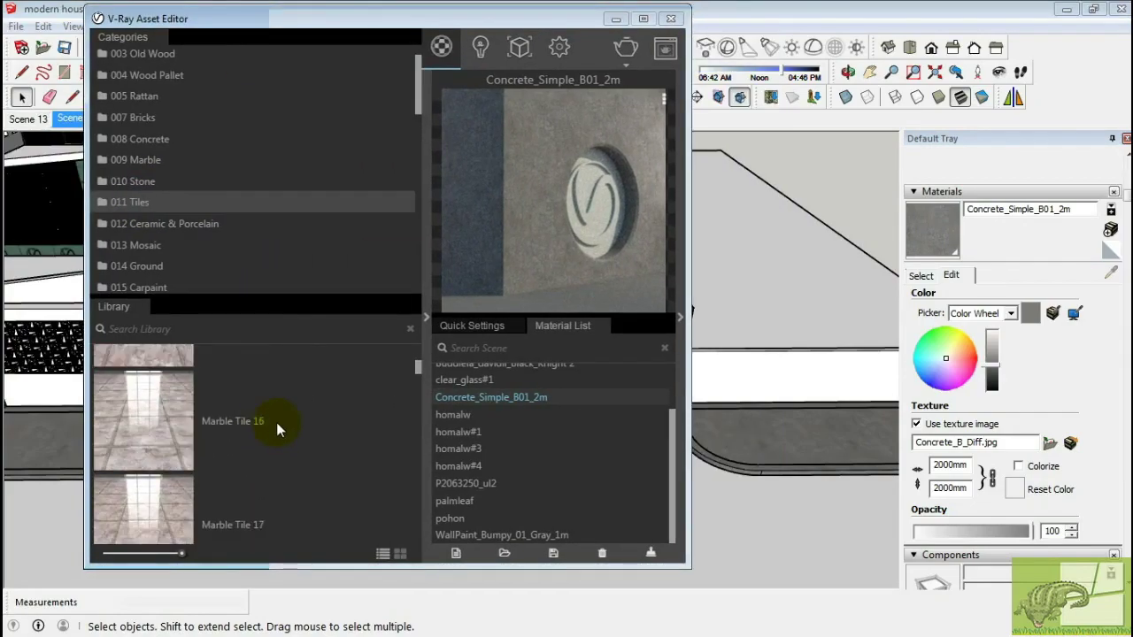
{"action": "scroll", "coordinate": [276, 422], "scroll_direction": "down", "scroll_amount": 5}
{"action": "scroll", "coordinate": [276, 422], "scroll_direction": "down", "scroll_amount": 5}
{"action": "scroll", "coordinate": [221, 416], "scroll_direction": "down", "scroll_amount": 3}
{"action": "left_click_drag", "start_coordinate": [170, 411], "coordinate": [502, 455]}
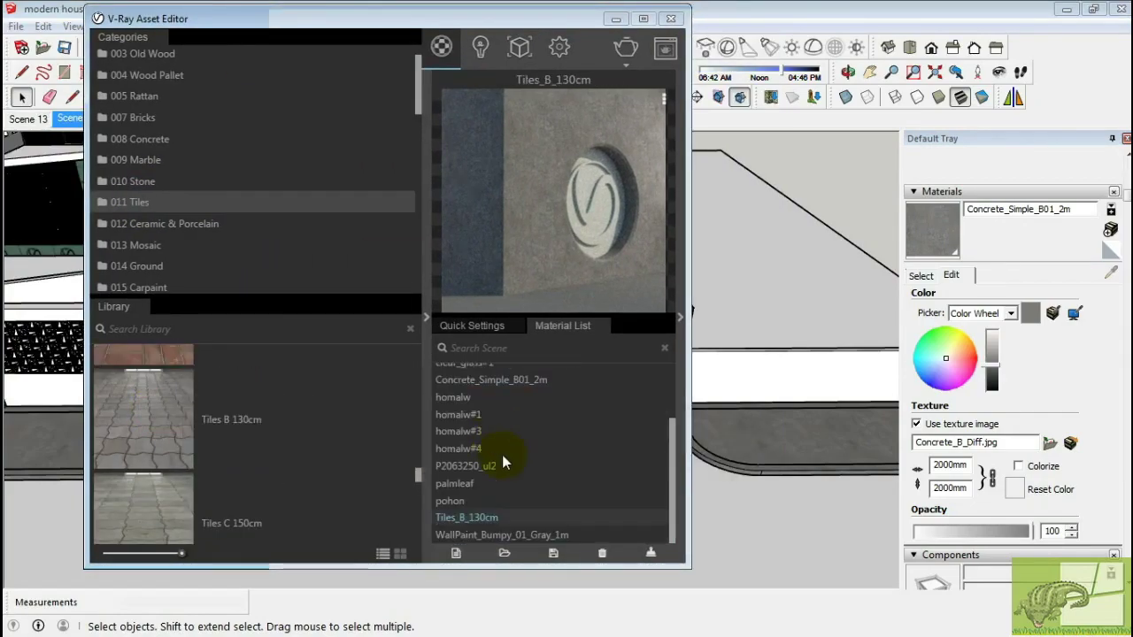
{"action": "left_click", "coordinate": [797, 447]}
{"action": "right_click", "coordinate": [452, 524]}
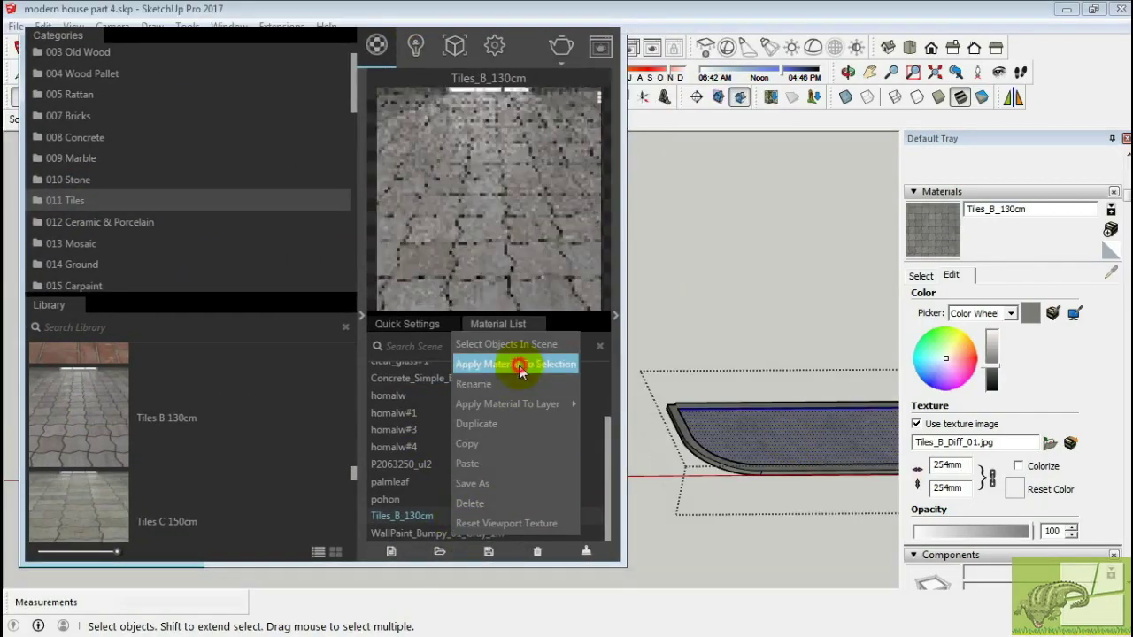
{"action": "left_click", "coordinate": [523, 351]}
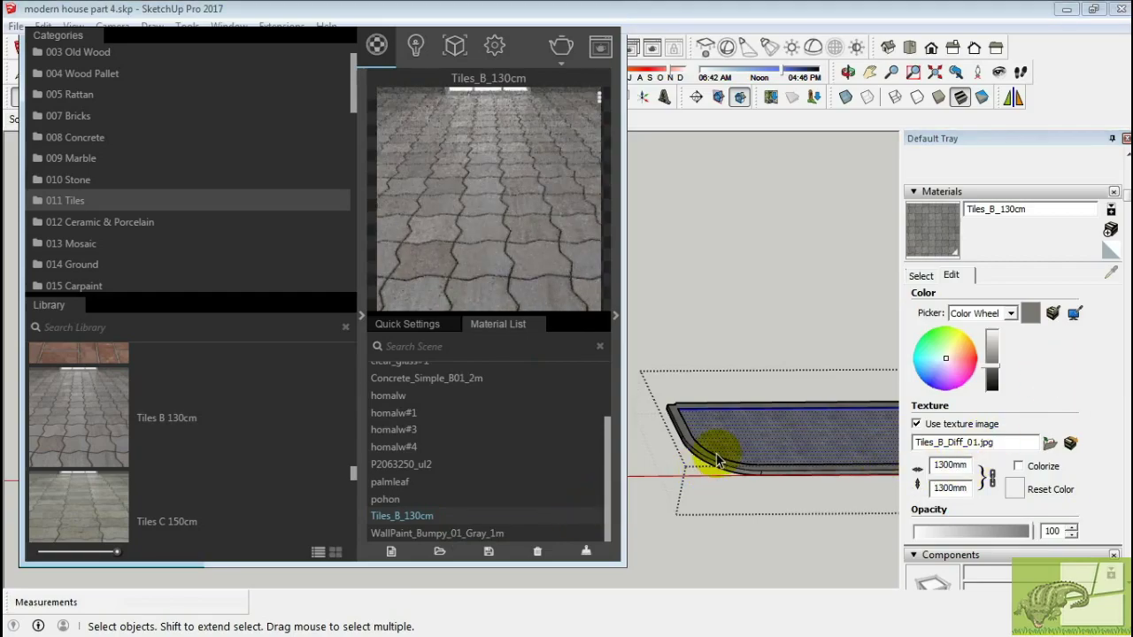
{"action": "scroll", "coordinate": [729, 416], "scroll_direction": "up", "scroll_amount": 3}
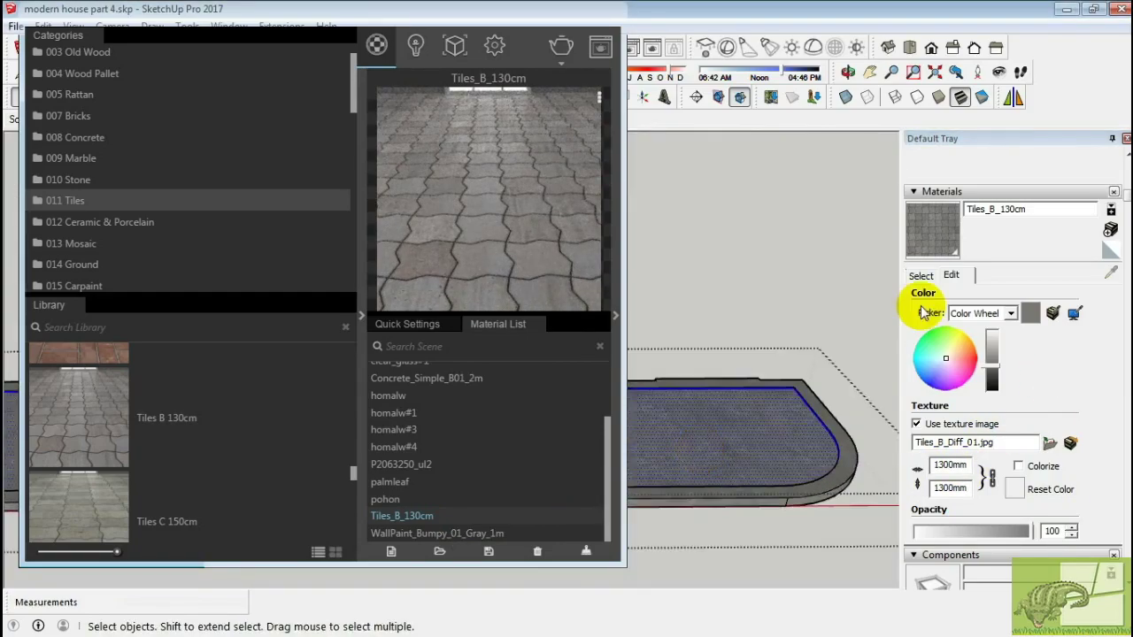
Sample Concrete_Simple_B01_2m and paint the pavement in front of the pillar and fence.
{"action": "left_click", "coordinate": [797, 430], "text": "alt"}
{"action": "mouse_move", "coordinate": [796, 431]}
{"action": "middle_mouse_down"}
{"action": "mouse_move", "coordinate": [682, 417]}
{"action": "mouse_move", "coordinate": [734, 323]}
{"action": "mouse_move", "coordinate": [720, 362]}
{"action": "middle_mouse_up"}
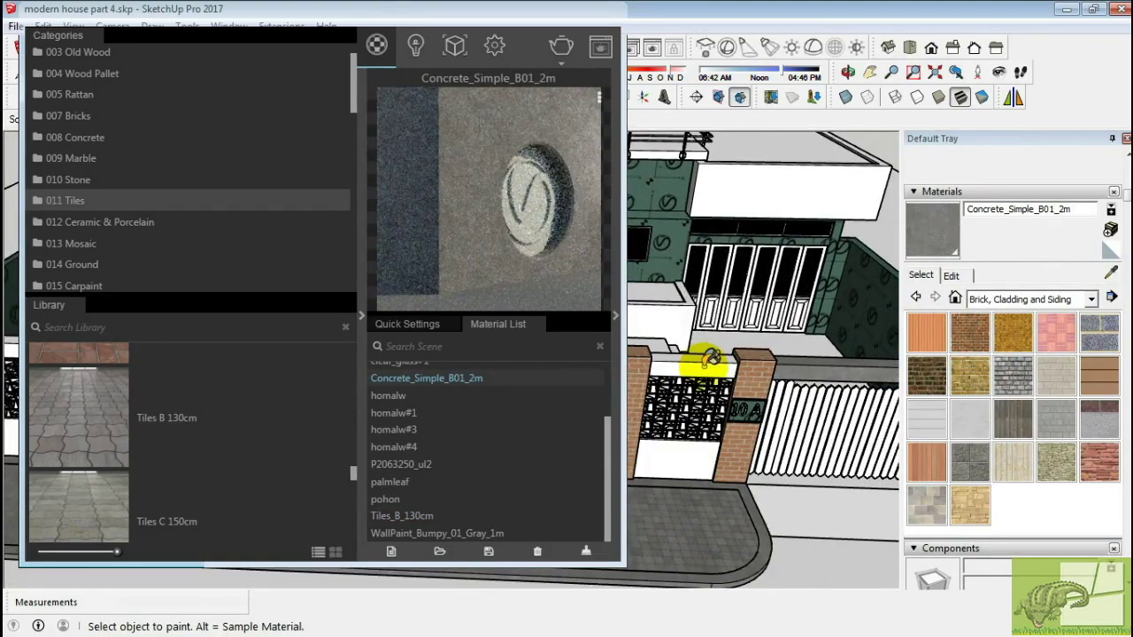
{"action": "mouse_move", "coordinate": [715, 366]}
{"action": "middle_mouse_down"}
{"action": "mouse_move", "coordinate": [686, 362]}
{"action": "mouse_move", "coordinate": [740, 354]}
{"action": "mouse_move", "coordinate": [734, 392]}
{"action": "mouse_move", "coordinate": [770, 420]}
{"action": "middle_mouse_up"}
{"action": "left_click", "coordinate": [1111, 274]}
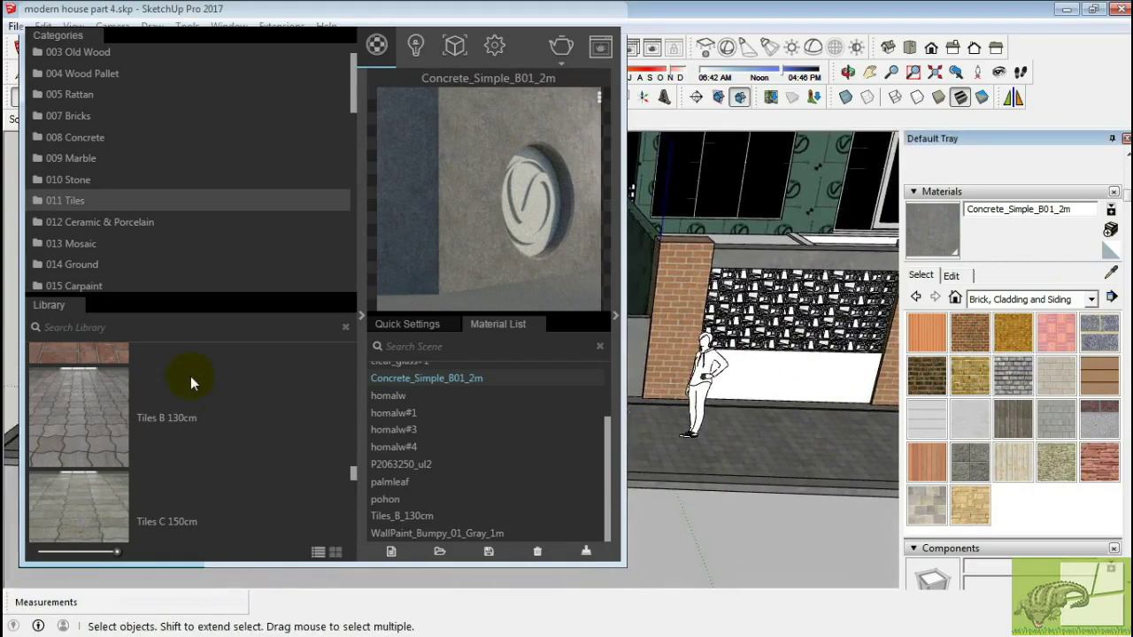
Add Stone_B_150cm and apply it to the low wall block at 1500mm texture size.
{"action": "left_click_drag", "start_coordinate": [355, 472], "coordinate": [360, 492]}
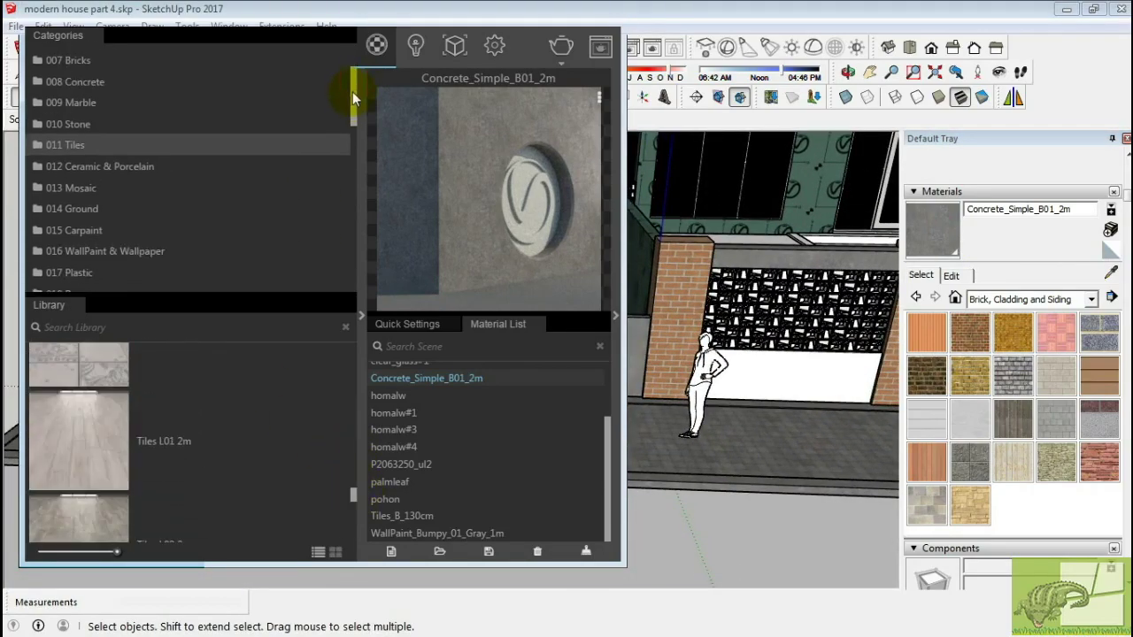
{"action": "left_click_drag", "start_coordinate": [353, 92], "coordinate": [353, 265]}
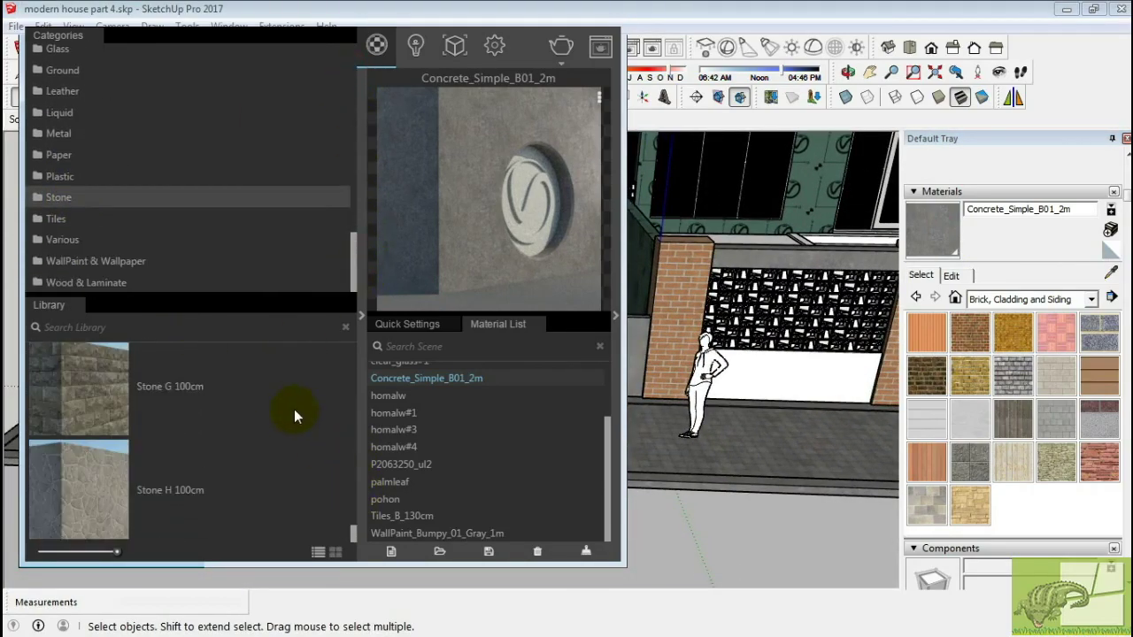
{"action": "scroll", "coordinate": [307, 471], "scroll_direction": "up", "scroll_amount": 2}
{"action": "scroll", "coordinate": [308, 471], "scroll_direction": "up", "scroll_amount": 2}
{"action": "scroll", "coordinate": [307, 471], "scroll_direction": "up", "scroll_amount": 2}
{"action": "scroll", "coordinate": [307, 471], "scroll_direction": "up", "scroll_amount": 2}
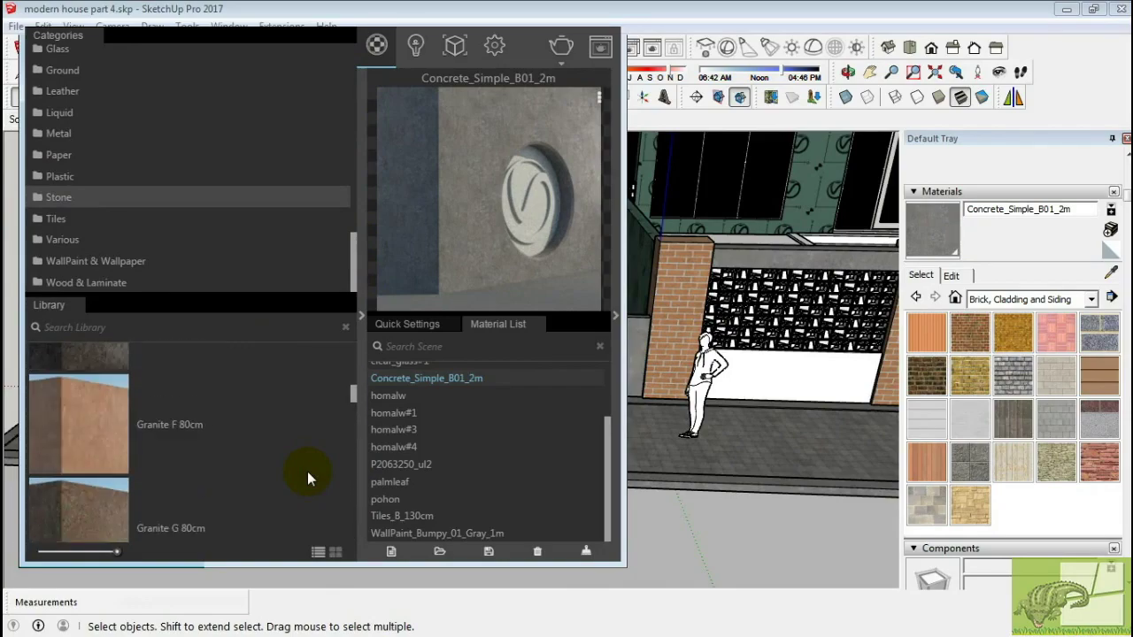
{"action": "scroll", "coordinate": [307, 471], "scroll_direction": "down", "scroll_amount": 2}
{"action": "left_click_drag", "start_coordinate": [307, 471], "coordinate": [460, 472]}
{"action": "right_click", "coordinate": [485, 500]}
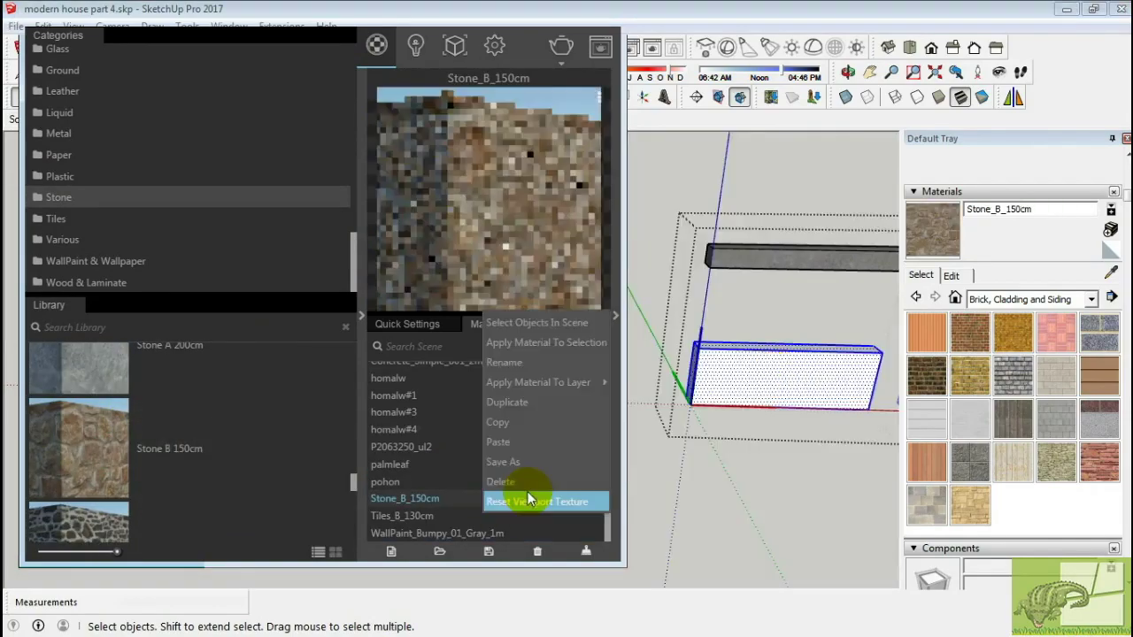
{"action": "left_click", "coordinate": [536, 502]}
{"action": "left_click", "coordinate": [953, 275]}
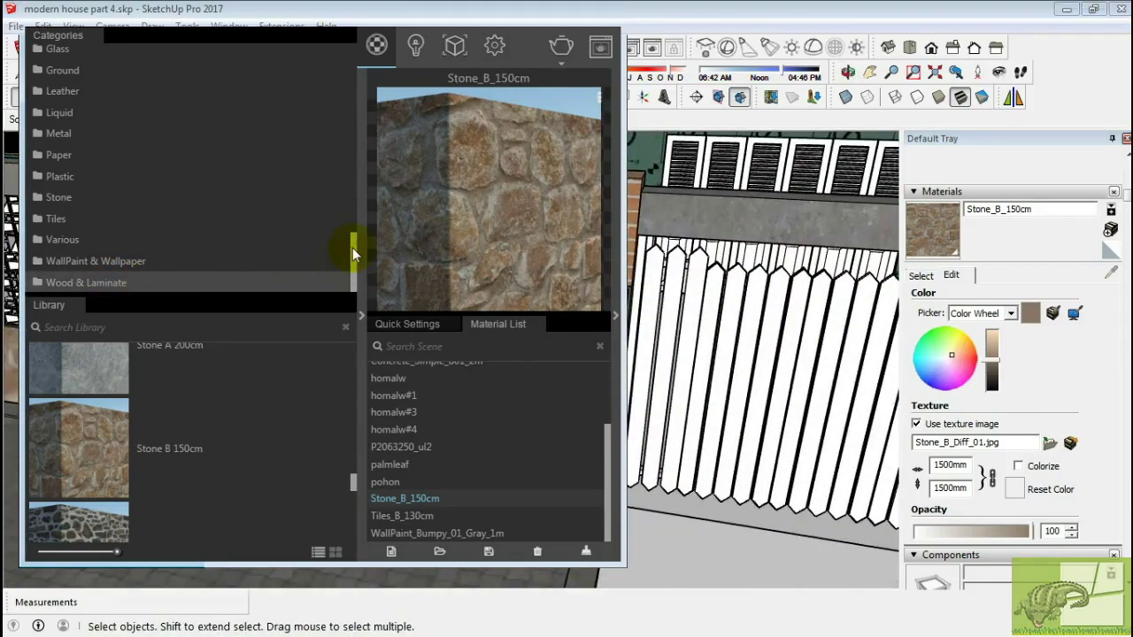
Add Wood_Planks_C01_100cm at 1000mm and paint the strips beside the brick wall.
{"action": "scroll", "coordinate": [260, 429], "scroll_direction": "down", "scroll_amount": 3}
{"action": "scroll", "coordinate": [259, 429], "scroll_direction": "down", "scroll_amount": 3}
{"action": "scroll", "coordinate": [260, 429], "scroll_direction": "down", "scroll_amount": 3}
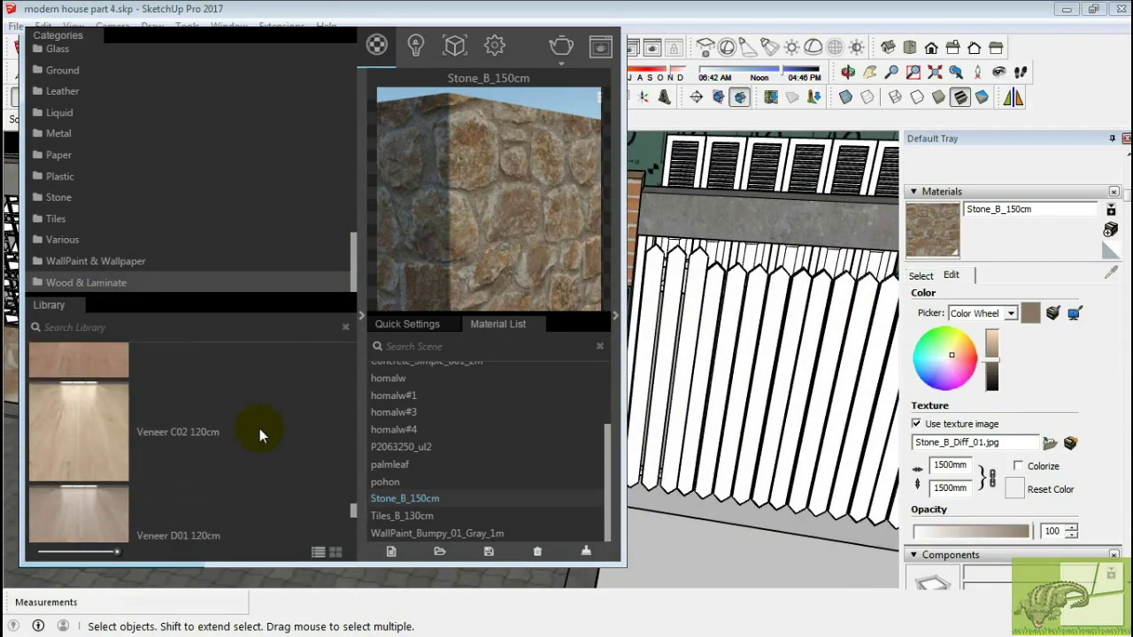
{"action": "scroll", "coordinate": [259, 429], "scroll_direction": "down", "scroll_amount": 3}
{"action": "scroll", "coordinate": [259, 429], "scroll_direction": "down", "scroll_amount": 2}
{"action": "left_click", "coordinate": [275, 491]}
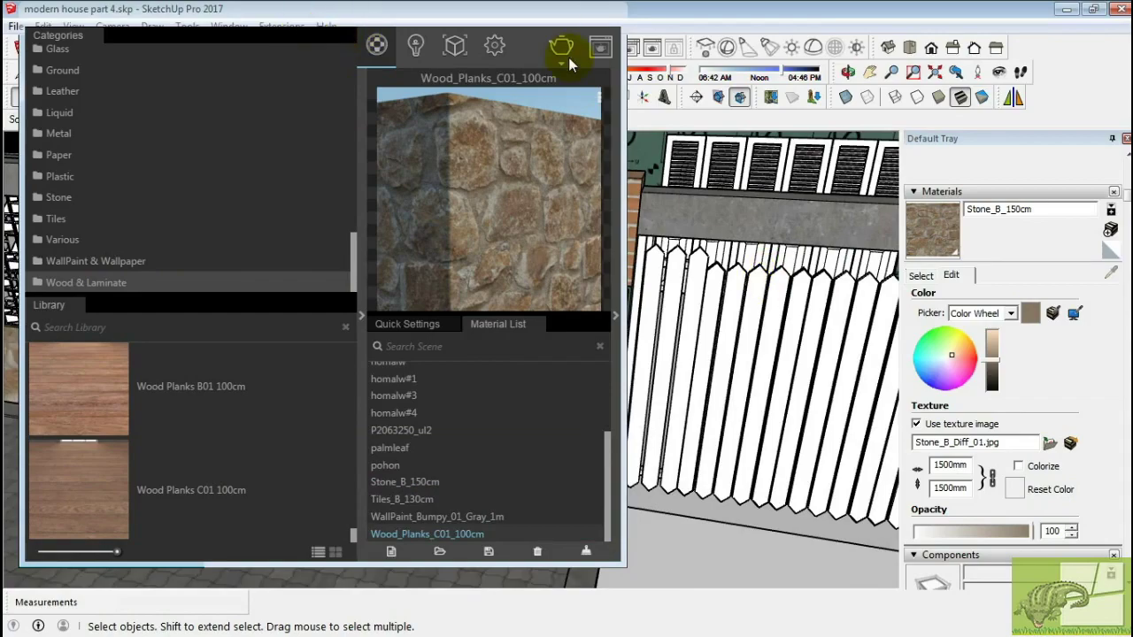
{"action": "middle_click_drag", "start_coordinate": [709, 265], "coordinate": [688, 380]}
{"action": "scroll", "coordinate": [721, 342], "scroll_direction": "up", "scroll_amount": 5}
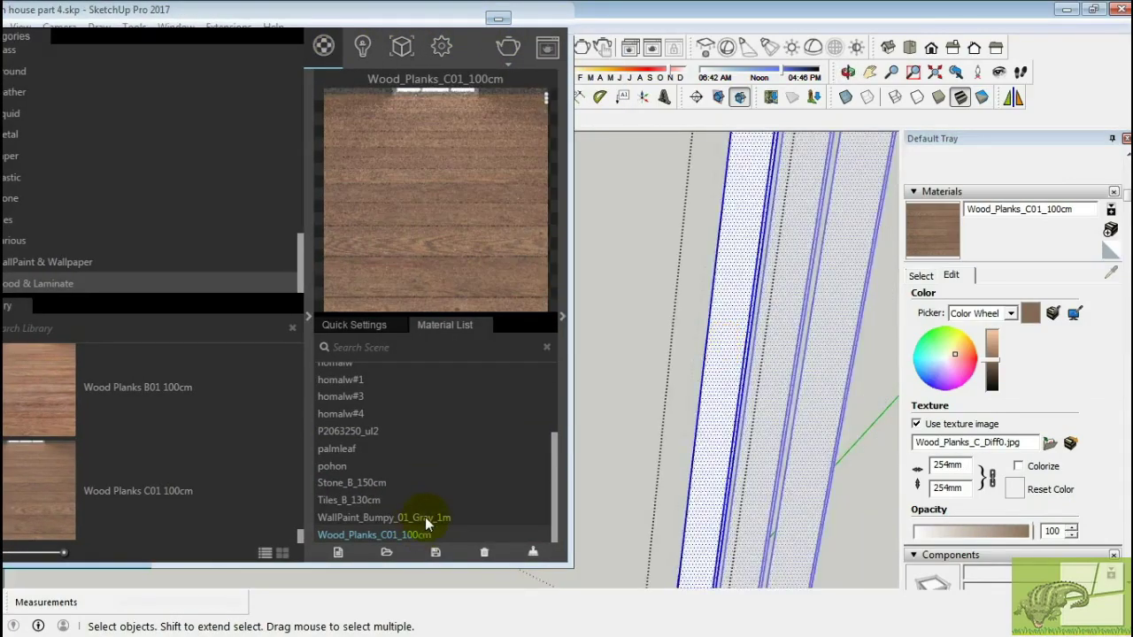
{"action": "left_click", "coordinate": [743, 282]}
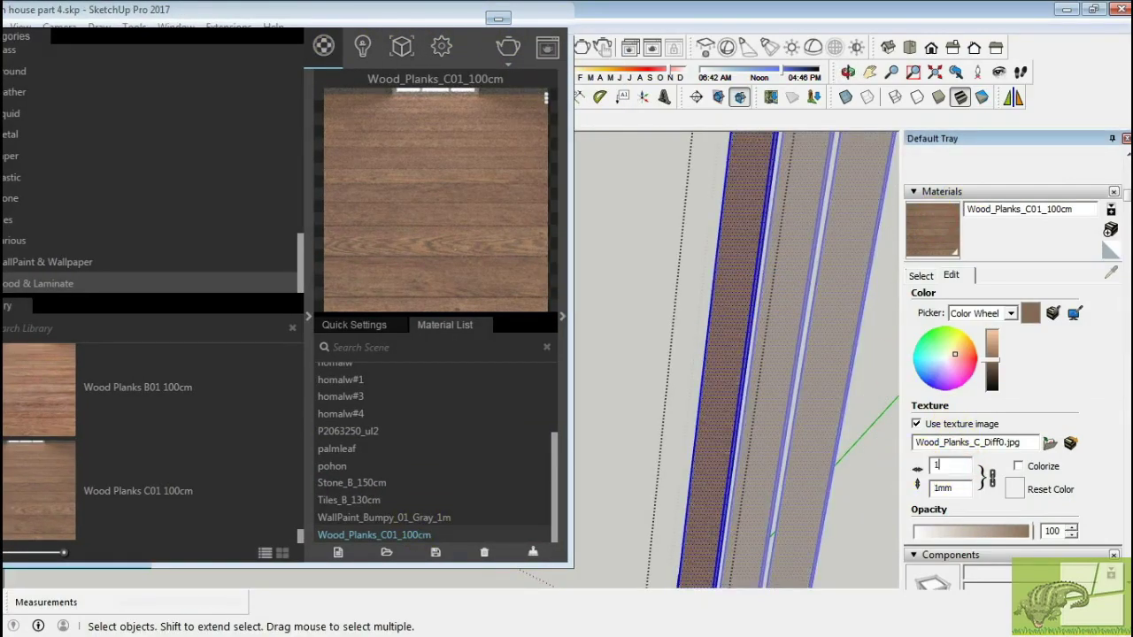
Paint the front fence boards with Wood_Planks_C01_100cm.
{"action": "scroll", "coordinate": [663, 412], "scroll_direction": "down", "scroll_amount": 2}
{"action": "scroll", "coordinate": [767, 399], "scroll_direction": "down", "scroll_amount": 3}
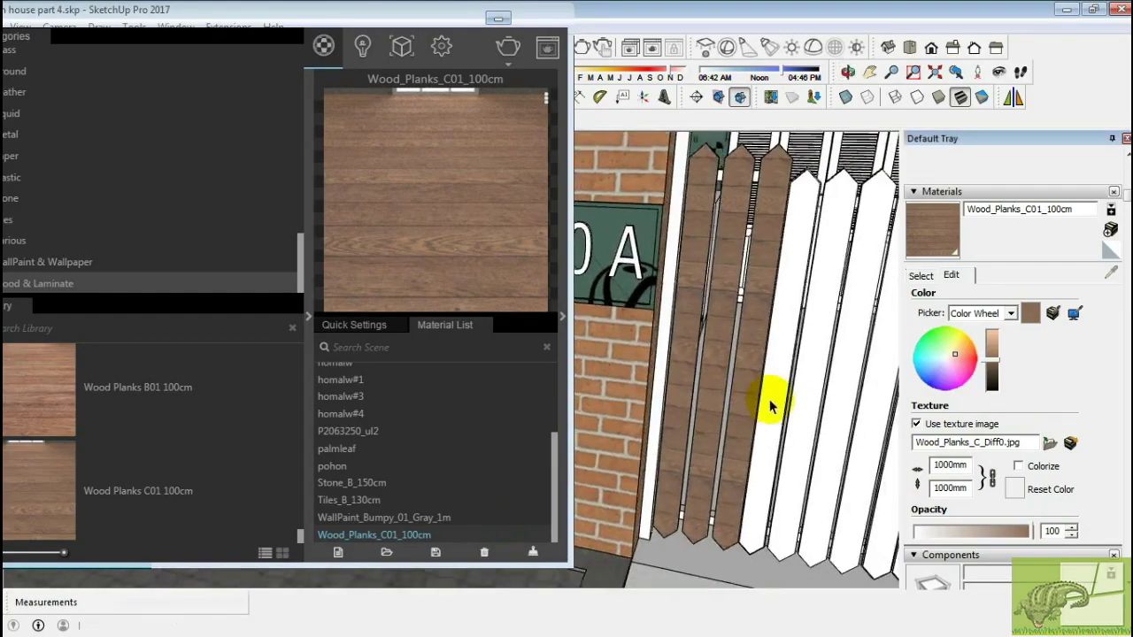
{"action": "scroll", "coordinate": [789, 430], "scroll_direction": "up", "scroll_amount": 5}
{"action": "key", "text": "b"}
{"action": "left_click", "coordinate": [836, 305]}
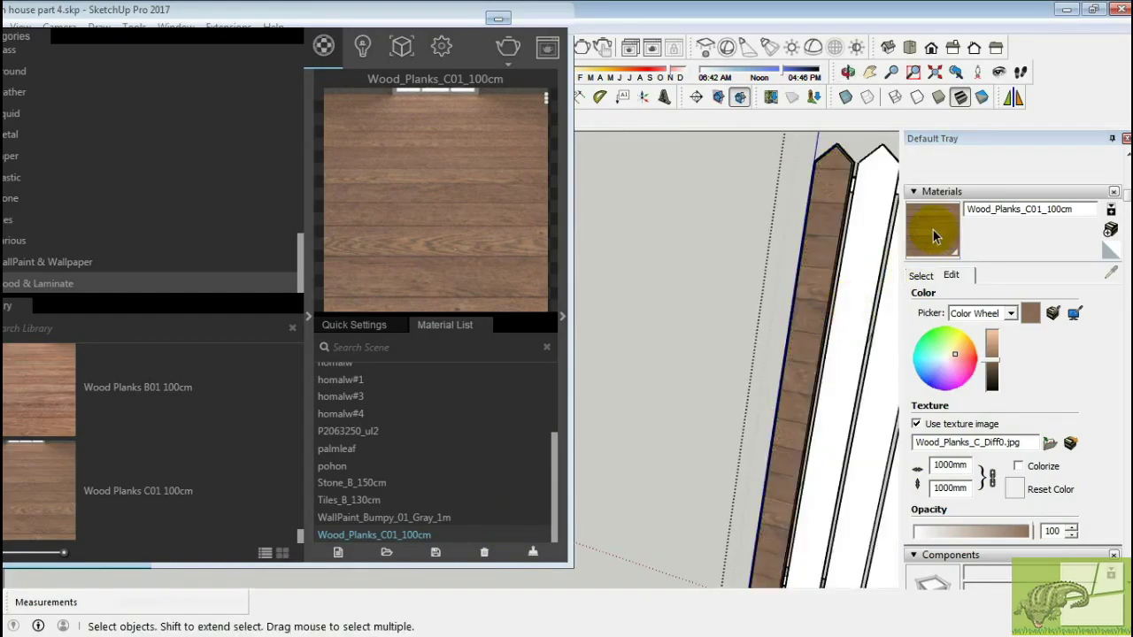
{"action": "mouse_move", "coordinate": [839, 294]}
{"action": "middle_mouse_down"}
{"action": "mouse_move", "coordinate": [754, 355]}
{"action": "mouse_move", "coordinate": [817, 399]}
{"action": "mouse_move", "coordinate": [615, 253]}
{"action": "mouse_move", "coordinate": [750, 255]}
{"action": "middle_mouse_up"}
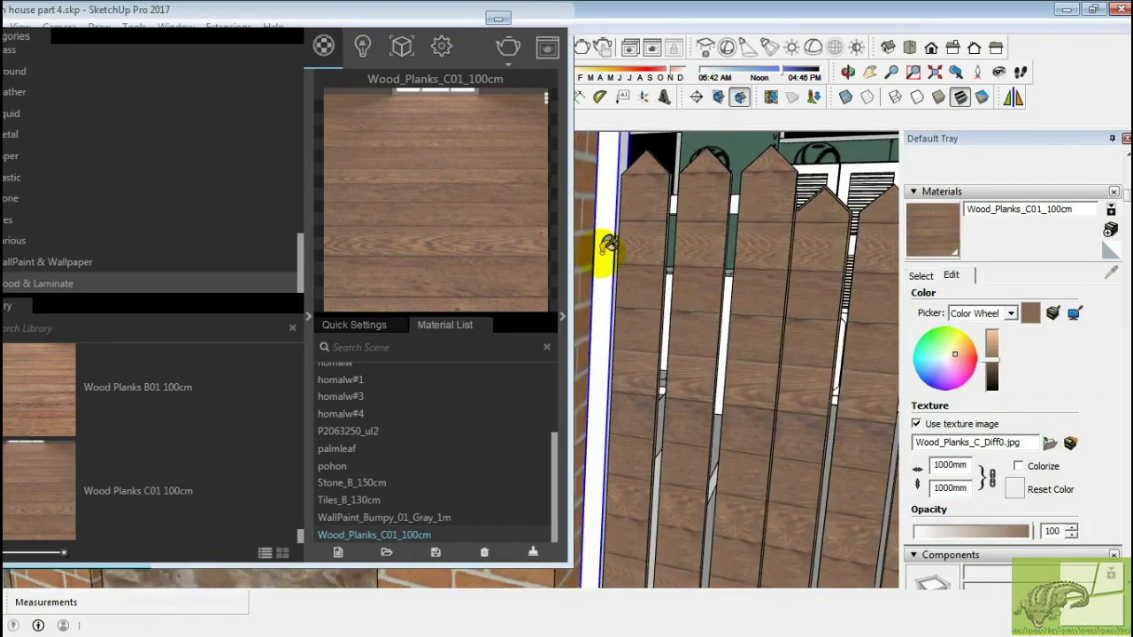
{"action": "scroll", "coordinate": [607, 246], "scroll_direction": "up", "scroll_amount": 2}
Drag Wood_Planks_A03_100cm from the Wood & Laminate library into the Material List.
{"action": "mouse_move", "coordinate": [626, 279]}
{"action": "middle_mouse_down"}
{"action": "mouse_move", "coordinate": [636, 290]}
{"action": "mouse_move", "coordinate": [681, 197]}
{"action": "middle_mouse_up"}
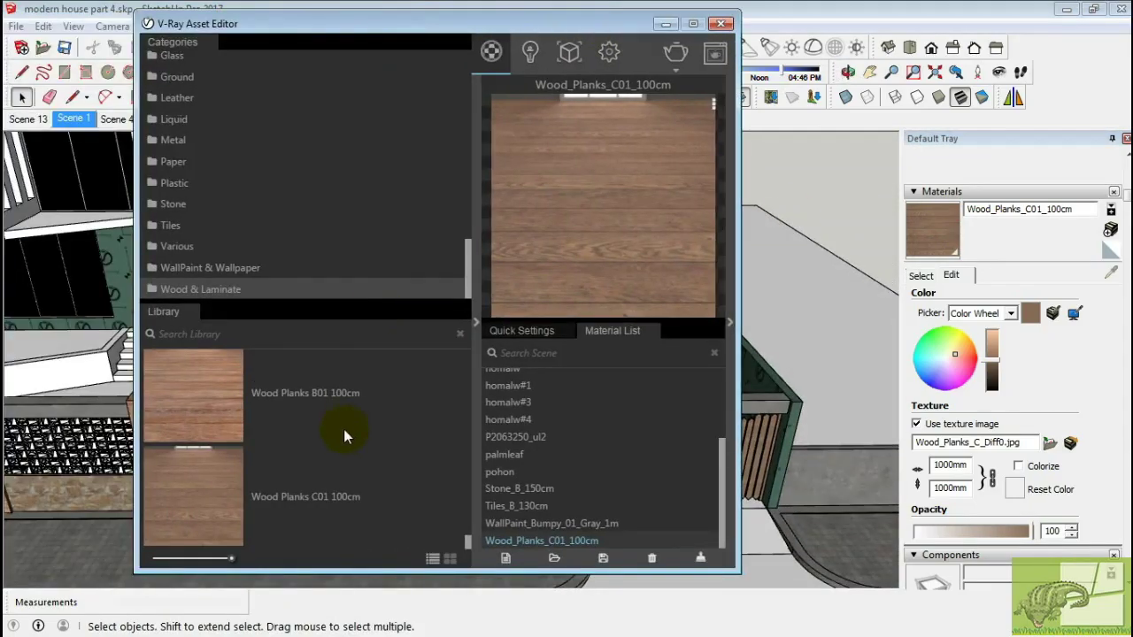
{"action": "scroll", "coordinate": [345, 436], "scroll_direction": "up", "scroll_amount": 5}
{"action": "left_click_drag", "start_coordinate": [193, 495], "coordinate": [556, 463]}
{"action": "left_click_drag", "start_coordinate": [448, 24], "coordinate": [476, 110]}
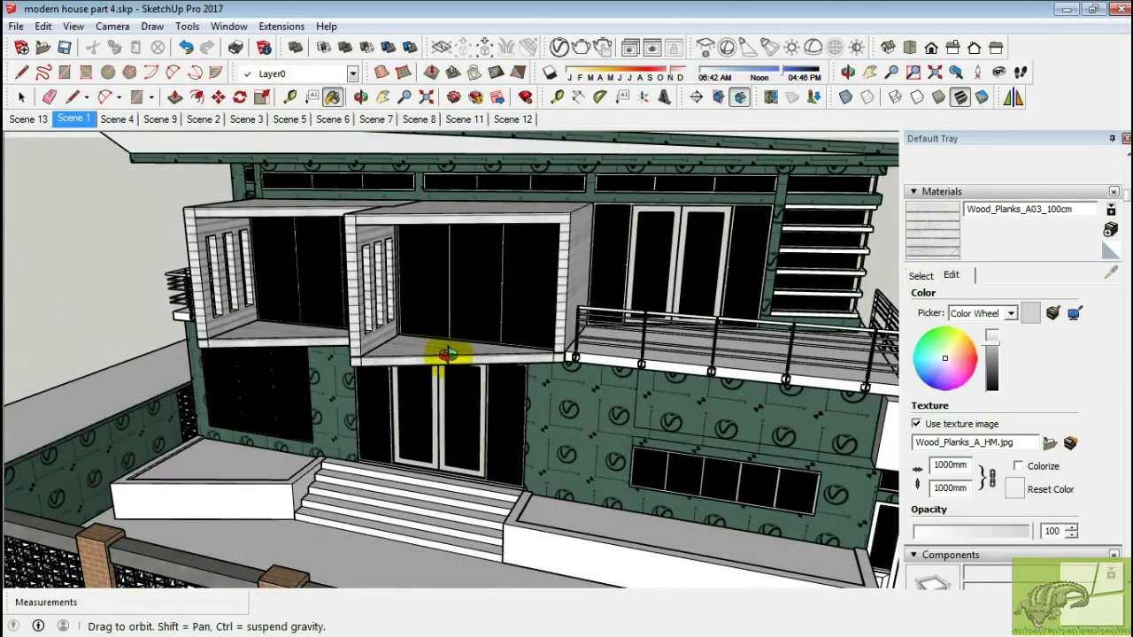
Paint the white balcony slats grey-green with WallPaint_Bumpy_01_Gray_1m.
{"action": "middle_click_drag", "start_coordinate": [442, 354], "coordinate": [721, 278]}
{"action": "scroll", "coordinate": [720, 283], "scroll_direction": "up", "scroll_amount": 5}
{"action": "left_click", "coordinate": [1115, 277]}
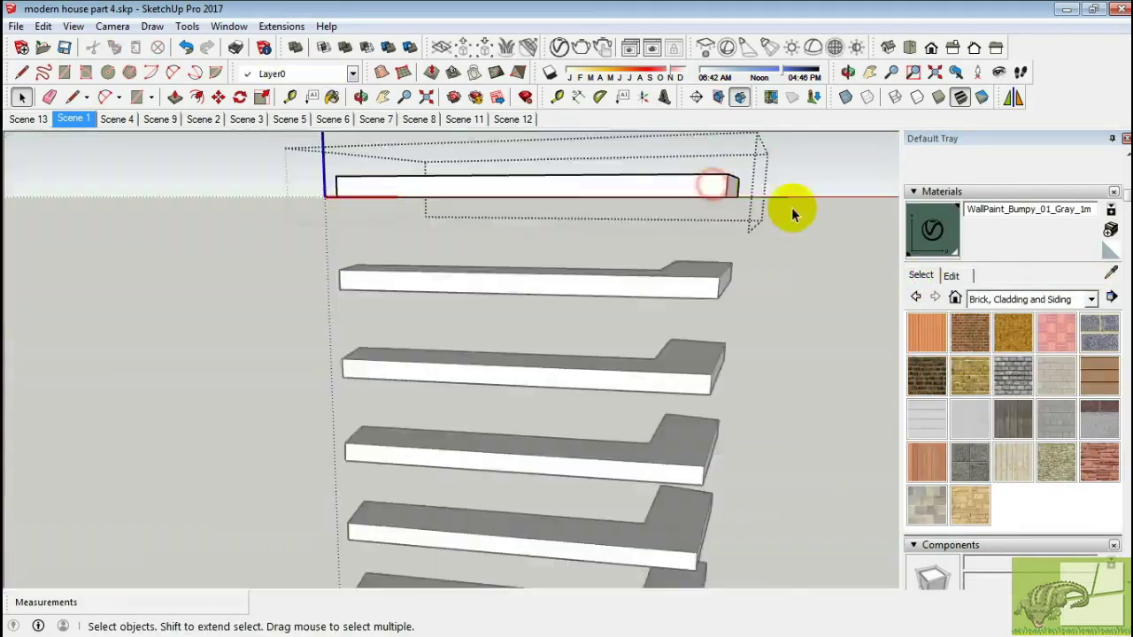
{"action": "left_click", "coordinate": [705, 200]}
{"action": "scroll", "coordinate": [702, 282], "scroll_direction": "down", "scroll_amount": 5}
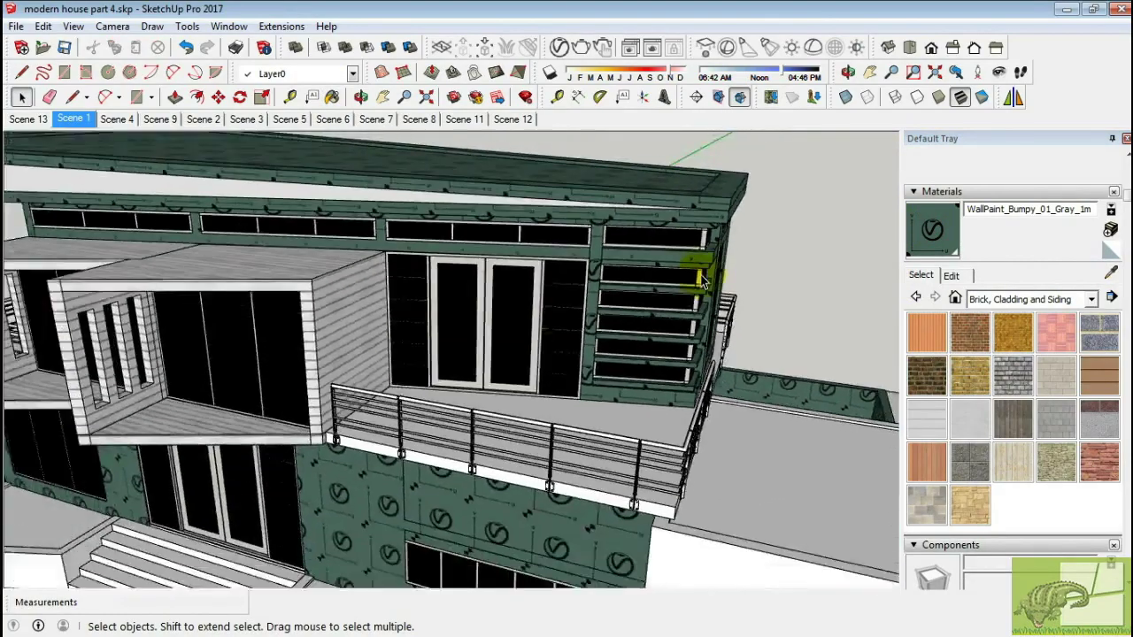
{"action": "key", "text": "b"}
{"action": "left_click", "coordinate": [76, 493], "text": "alt"}
{"action": "scroll", "coordinate": [270, 193], "scroll_direction": "up", "scroll_amount": 5}
{"action": "key", "text": "space"}
{"action": "scroll", "coordinate": [270, 193], "scroll_direction": "down", "scroll_amount": 3}
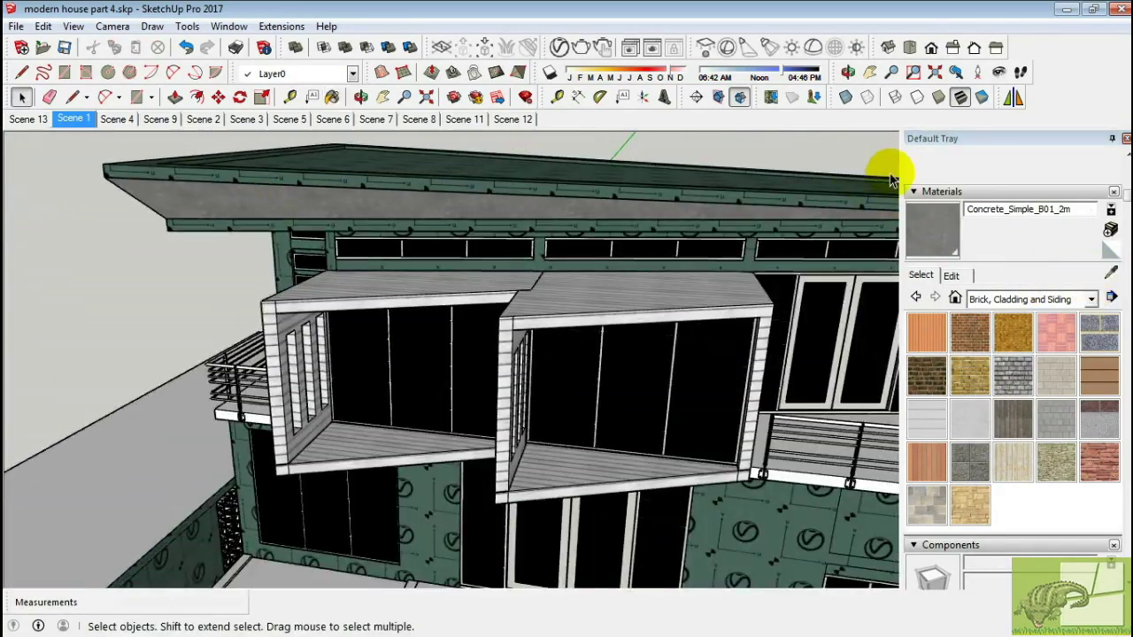
Darken the Wood_Planks_A03_100cm diffuse colour to near black in the V-Ray Asset Editor.
{"action": "left_click", "coordinate": [264, 47]}
{"action": "left_click", "coordinate": [651, 327]}
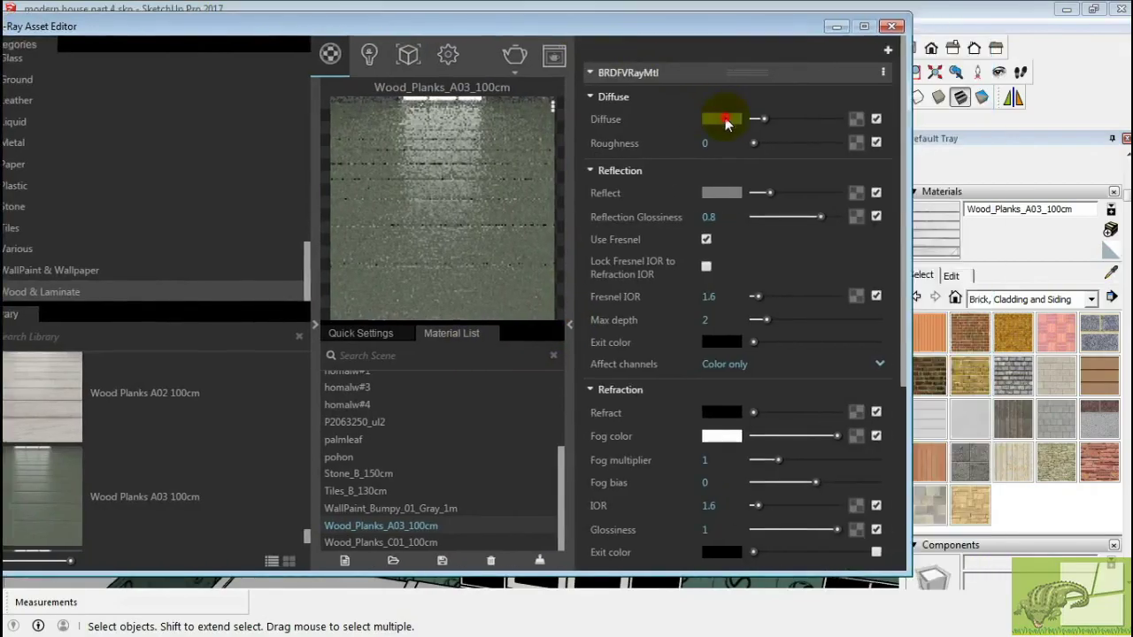
{"action": "left_click", "coordinate": [724, 119]}
{"action": "left_click", "coordinate": [41, 294]}
{"action": "left_click", "coordinate": [835, 26]}
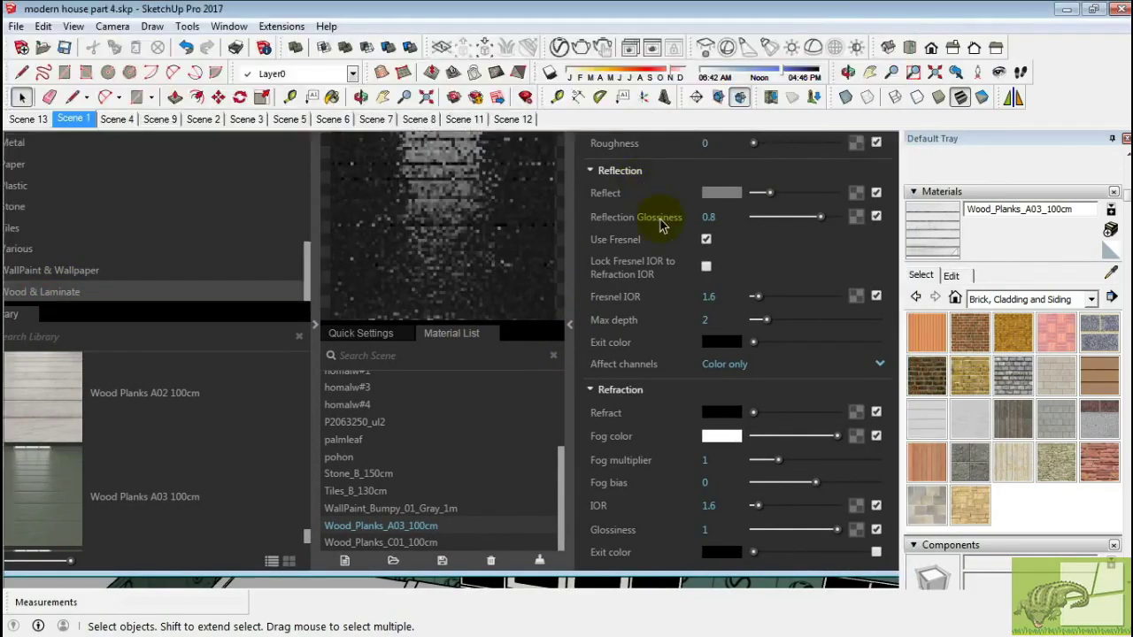
{"action": "scroll", "coordinate": [663, 222], "scroll_direction": "down", "scroll_amount": 5}
{"action": "mouse_move", "coordinate": [646, 271]}
{"action": "middle_mouse_down"}
{"action": "mouse_move", "coordinate": [468, 382]}
{"action": "mouse_move", "coordinate": [509, 369]}
{"action": "middle_mouse_up"}
{"action": "scroll", "coordinate": [509, 370], "scroll_direction": "up", "scroll_amount": 5}
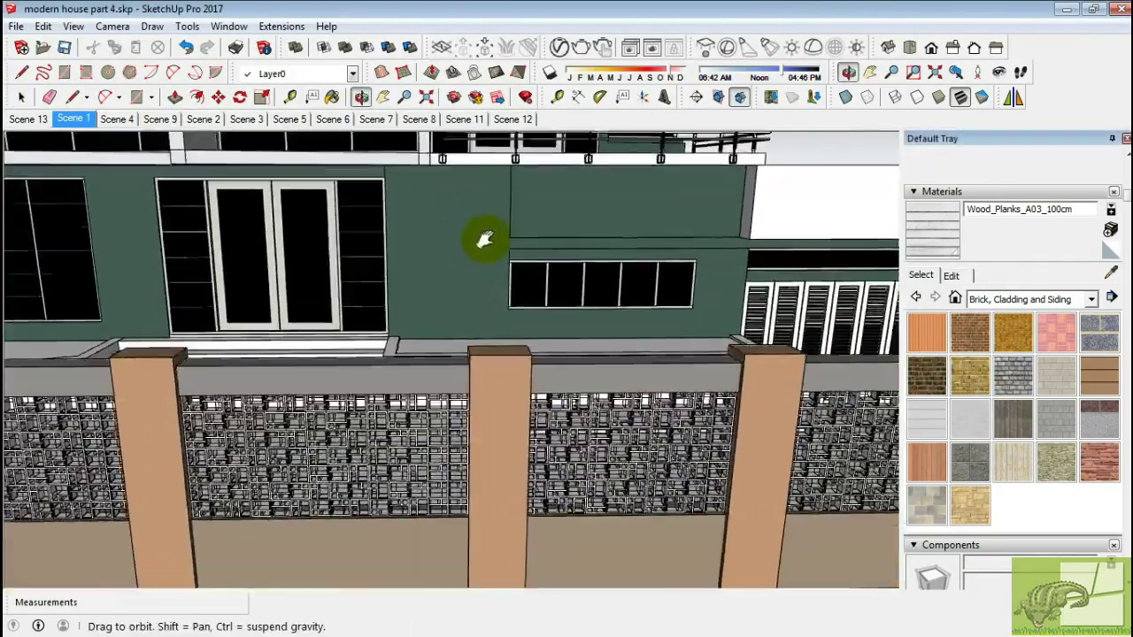
{"action": "scroll", "coordinate": [481, 240], "scroll_direction": "up", "scroll_amount": 3}
Add Silver_Brushed_5cm from the V-Ray Metal library to the scene materials.
{"action": "left_click", "coordinate": [264, 47]}
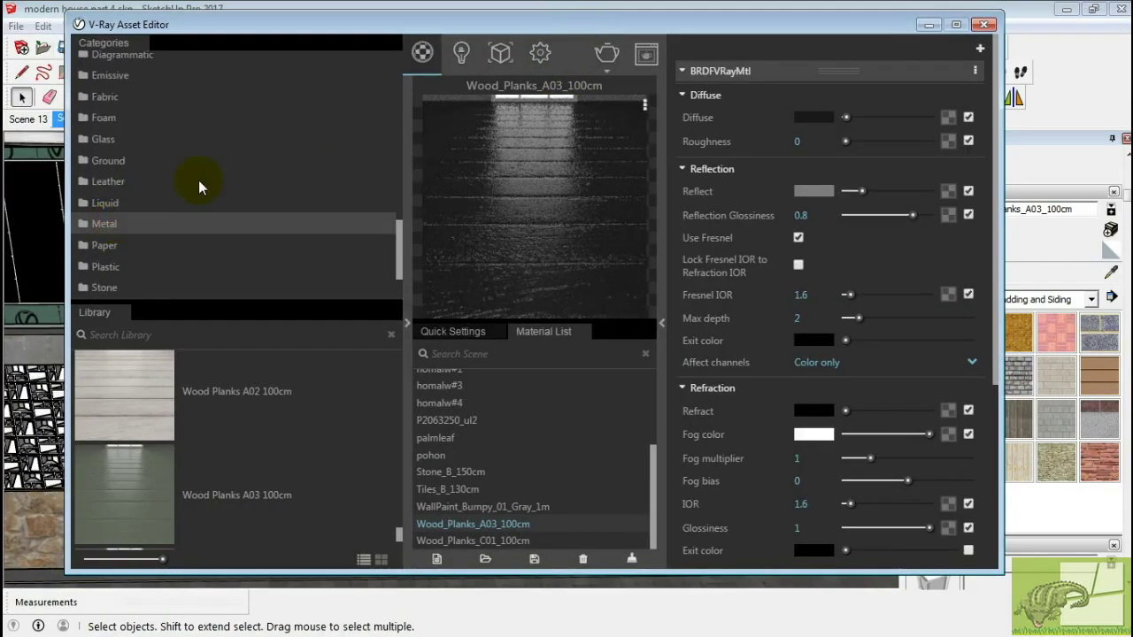
{"action": "scroll", "coordinate": [199, 180], "scroll_direction": "down", "scroll_amount": 2}
{"action": "scroll", "coordinate": [292, 422], "scroll_direction": "down", "scroll_amount": 3}
{"action": "scroll", "coordinate": [291, 422], "scroll_direction": "down", "scroll_amount": 3}
{"action": "scroll", "coordinate": [291, 422], "scroll_direction": "down", "scroll_amount": 3}
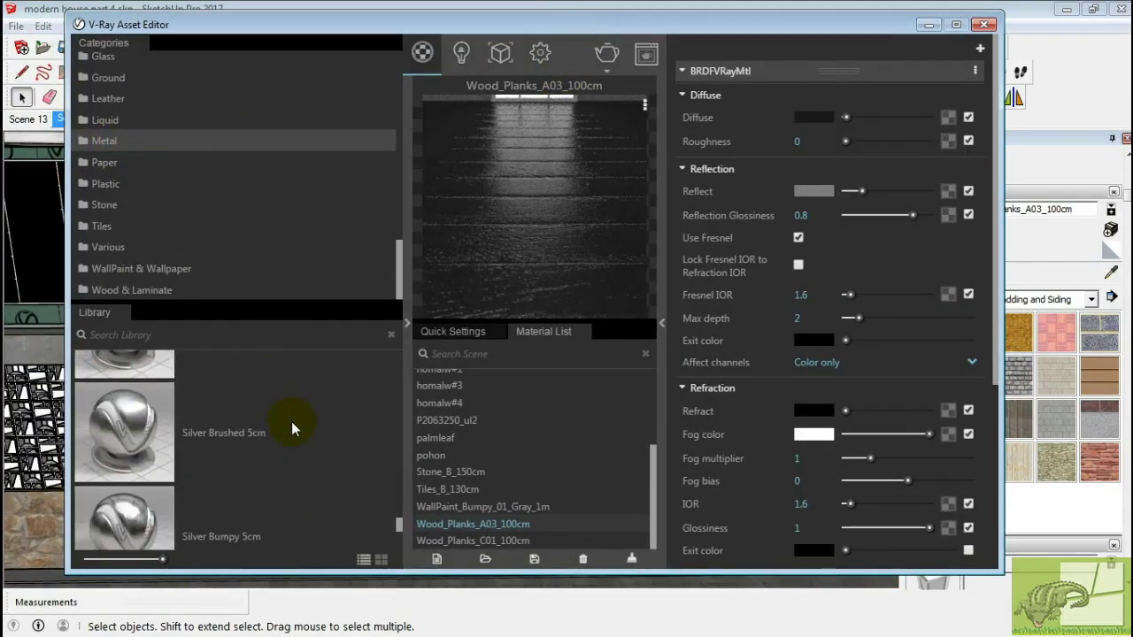
{"action": "left_click_drag", "start_coordinate": [114, 405], "coordinate": [532, 460]}
{"action": "left_click", "coordinate": [670, 9]}
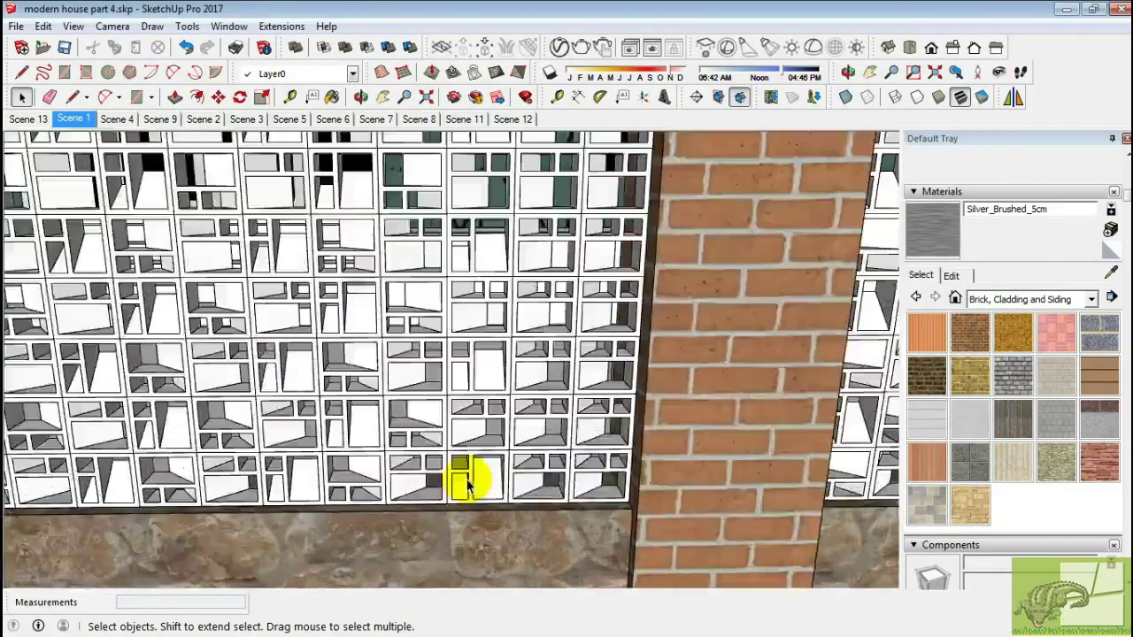
{"action": "scroll", "coordinate": [467, 483], "scroll_direction": "up", "scroll_amount": 3}
Paint the first fence block frame with Silver_Brushed_5cm and set its texture size to 50mm.
{"action": "left_click", "coordinate": [468, 304]}
{"action": "left_click", "coordinate": [932, 228]}
{"action": "left_click", "coordinate": [483, 305]}
{"action": "key", "text": "space"}
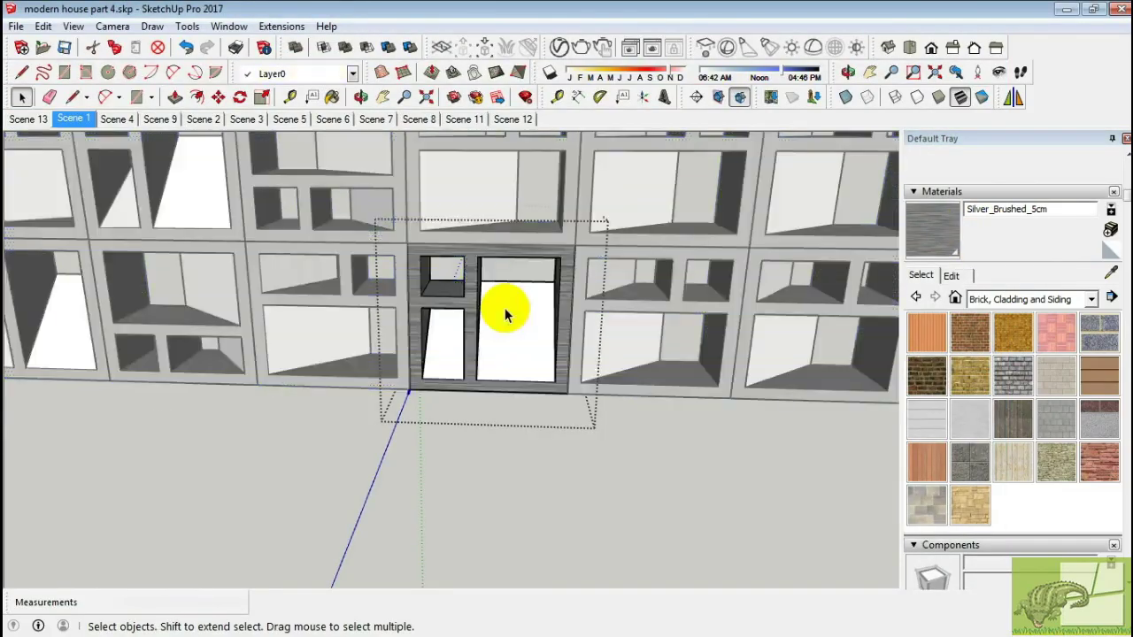
{"action": "left_click", "coordinate": [950, 275]}
{"action": "type", "text": "0"}
{"action": "key", "text": "Return"}
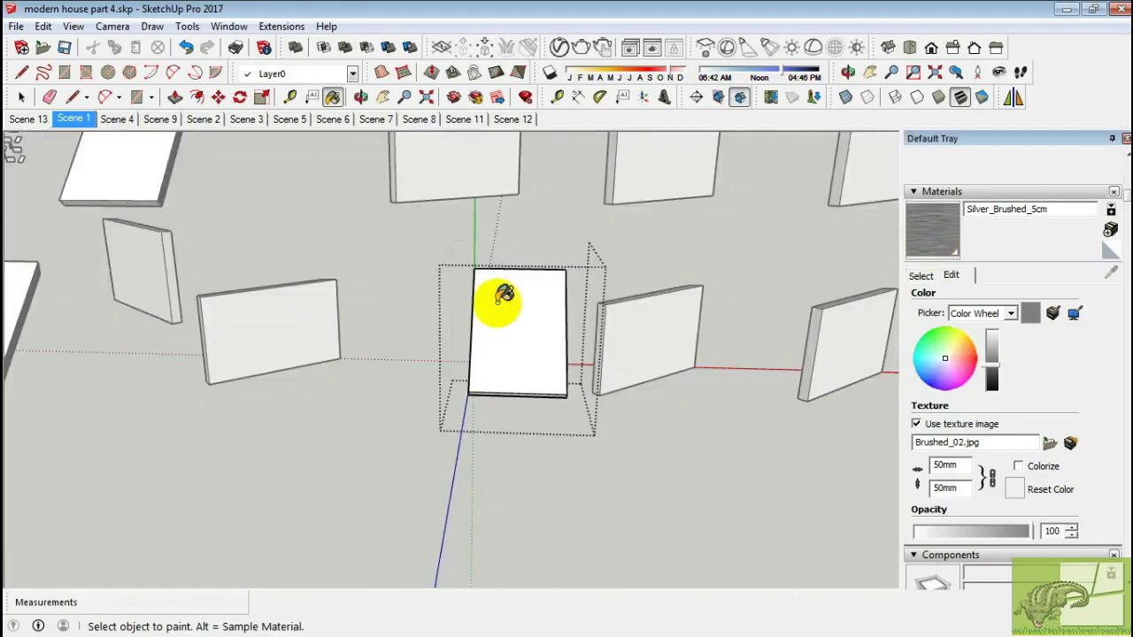
Paint another fence block frame and the small opening's frame silver brushed.
{"action": "left_click", "coordinate": [505, 303]}
{"action": "middle_click_drag", "start_coordinate": [505, 298], "coordinate": [734, 215]}
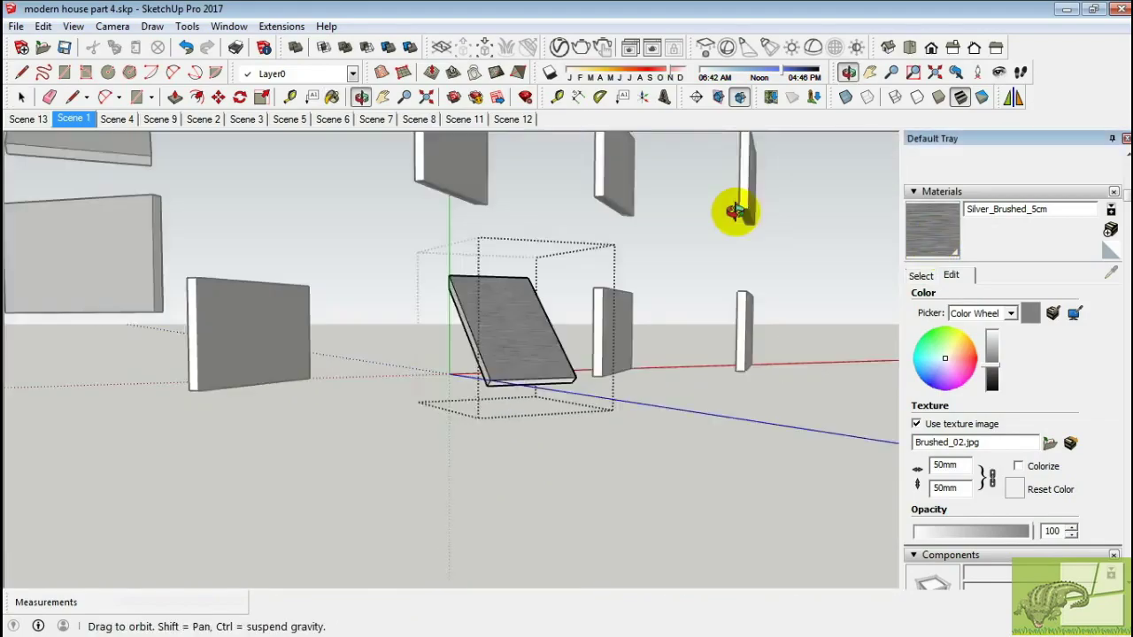
{"action": "key", "text": "space"}
{"action": "scroll", "coordinate": [559, 330], "scroll_direction": "up", "scroll_amount": 5}
{"action": "scroll", "coordinate": [506, 324], "scroll_direction": "up", "scroll_amount": 4}
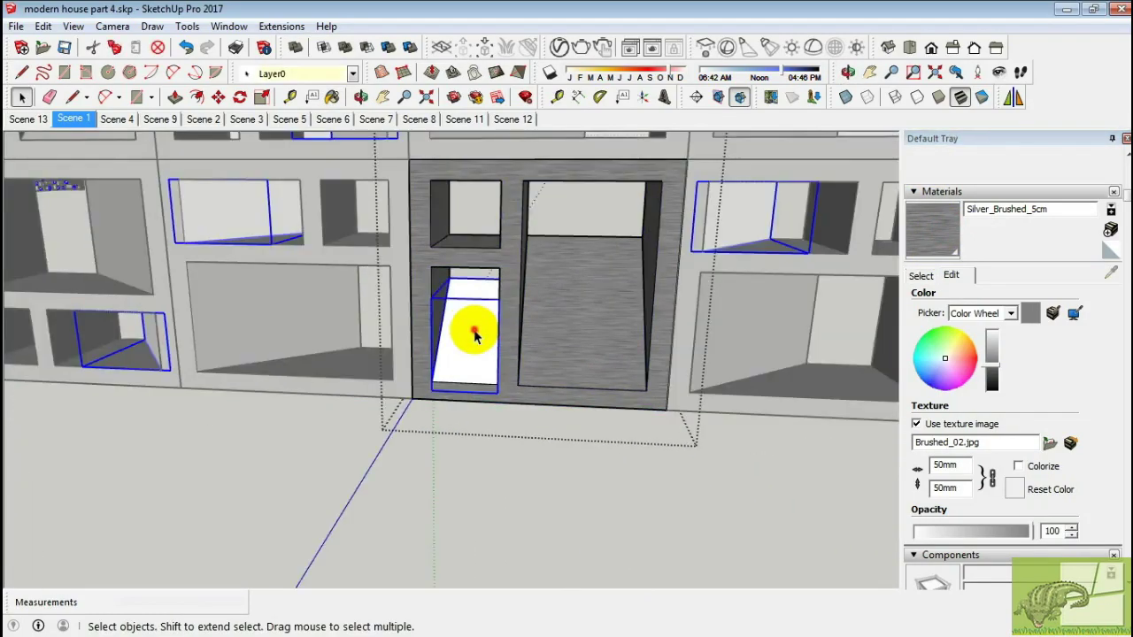
{"action": "left_click", "coordinate": [946, 235]}
{"action": "key", "text": "space"}
Select a fence panel and start the Line tool near it.
{"action": "left_click", "coordinate": [615, 434]}
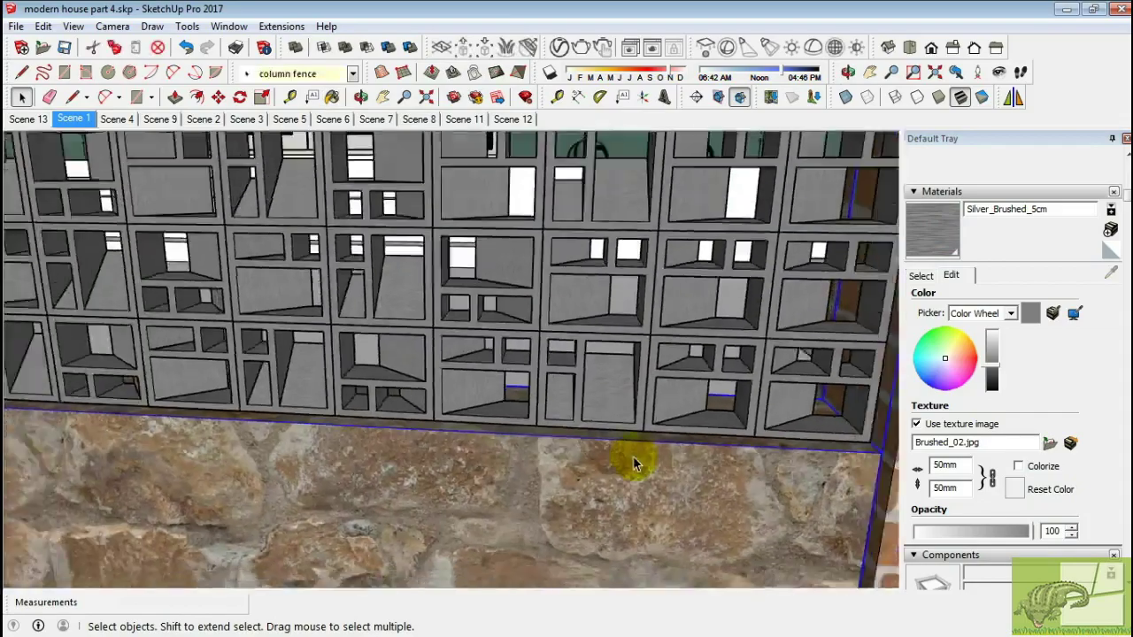
{"action": "scroll", "coordinate": [624, 447], "scroll_direction": "down", "scroll_amount": 6}
{"action": "scroll", "coordinate": [602, 400], "scroll_direction": "up", "scroll_amount": 6}
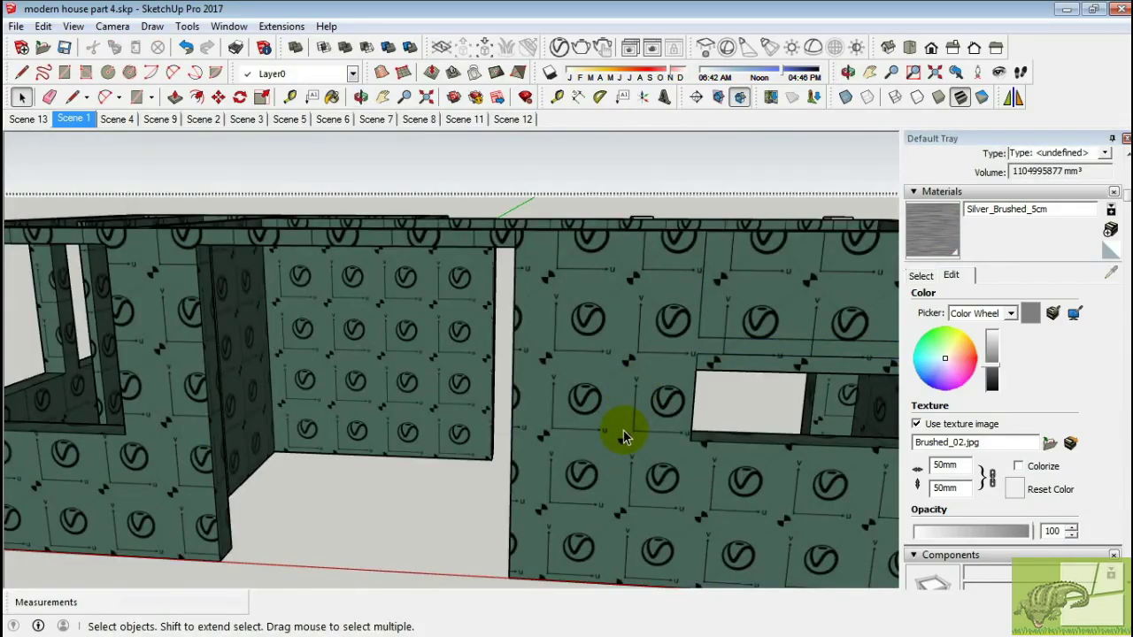
{"action": "scroll", "coordinate": [571, 460], "scroll_direction": "up", "scroll_amount": 3}
{"action": "key", "text": "l"}
{"action": "scroll", "coordinate": [458, 486], "scroll_direction": "up", "scroll_amount": 3}
{"action": "scroll", "coordinate": [455, 516], "scroll_direction": "down", "scroll_amount": 4}
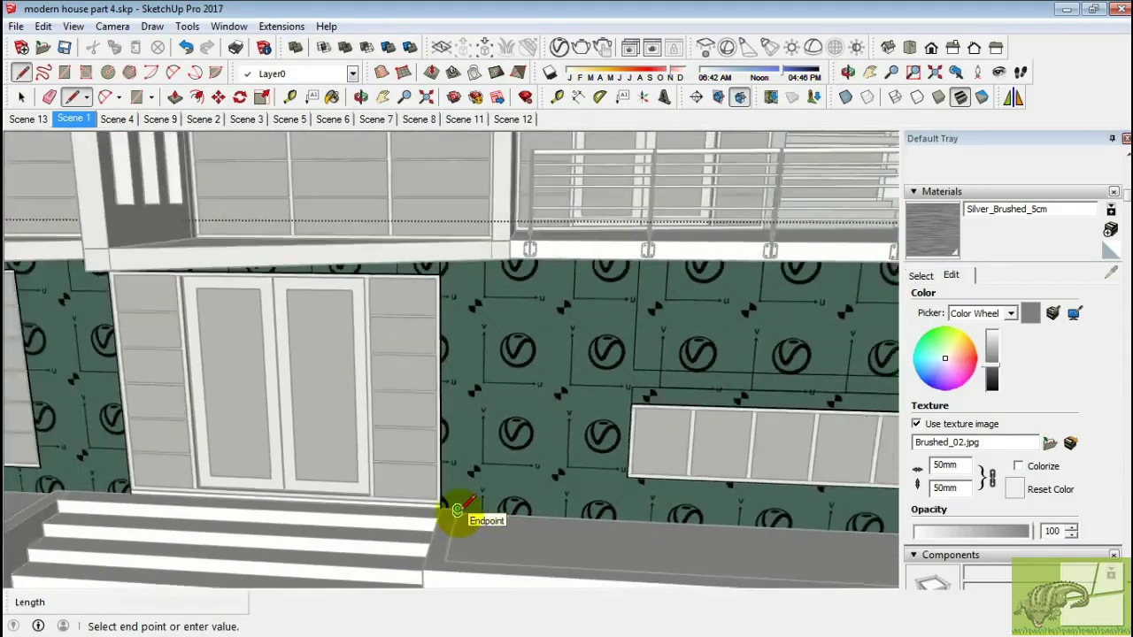
{"action": "scroll", "coordinate": [614, 503], "scroll_direction": "up", "scroll_amount": 1}
{"action": "scroll", "coordinate": [636, 435], "scroll_direction": "up", "scroll_amount": 4}
{"action": "scroll", "coordinate": [636, 435], "scroll_direction": "down", "scroll_amount": 5}
Orbit around the front wall to see all of its panels.
{"action": "key", "text": "space"}
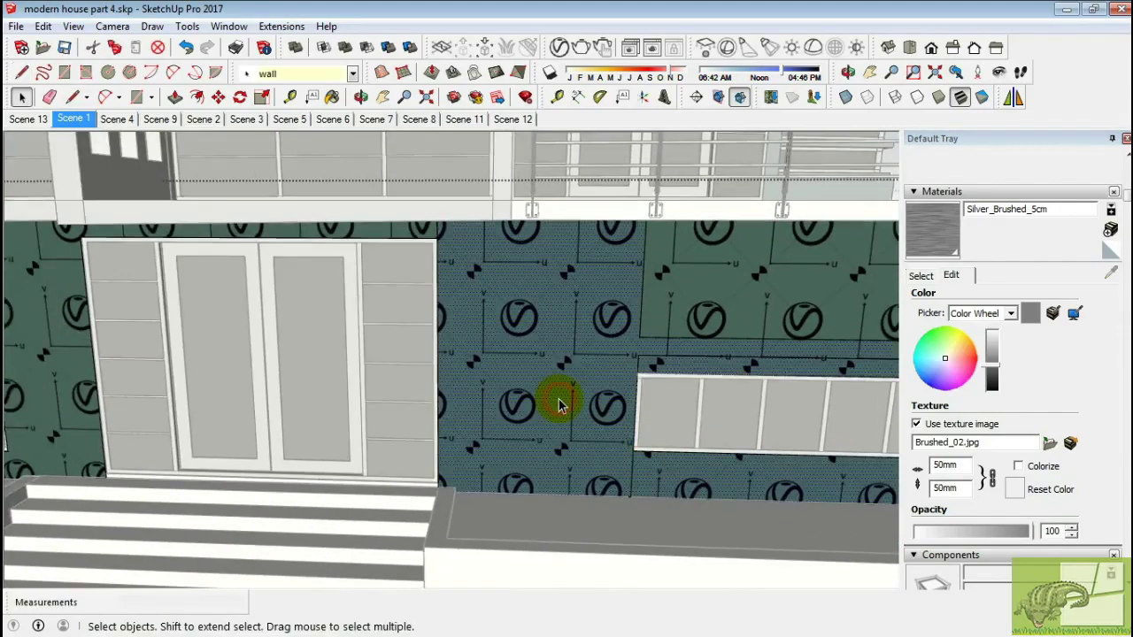
{"action": "mouse_move", "coordinate": [557, 397]}
{"action": "middle_mouse_down"}
{"action": "mouse_move", "coordinate": [577, 445]}
{"action": "mouse_move", "coordinate": [699, 459]}
{"action": "mouse_move", "coordinate": [582, 452]}
{"action": "middle_mouse_up"}
{"action": "scroll", "coordinate": [576, 445], "scroll_direction": "up", "scroll_amount": 5}
{"action": "left_click", "coordinate": [582, 452]}
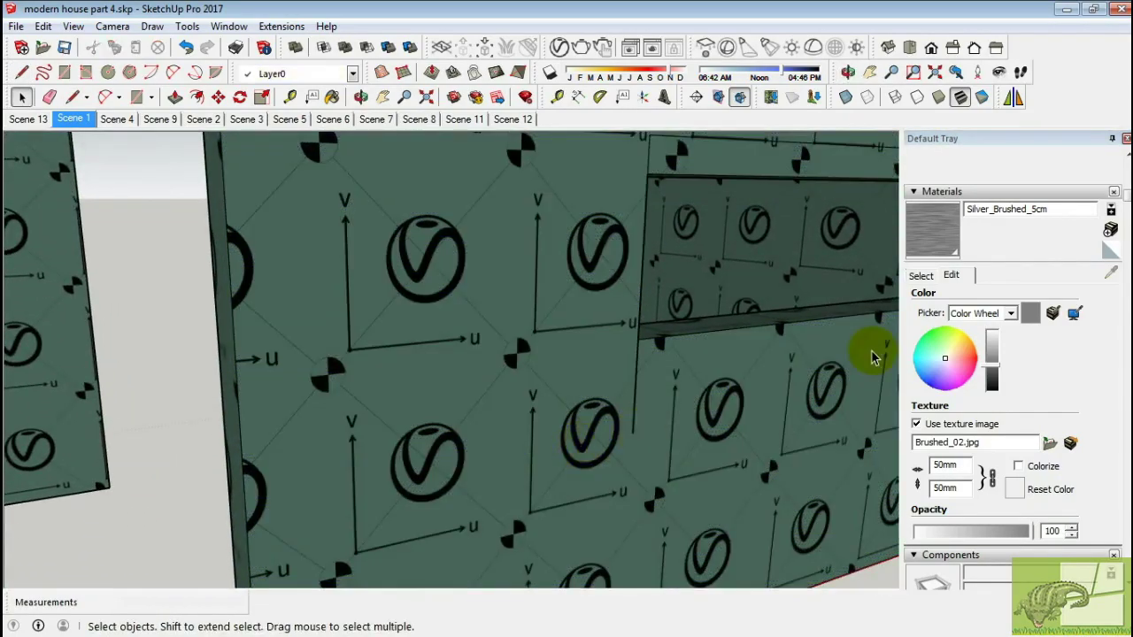
{"action": "middle_click_drag", "start_coordinate": [646, 426], "coordinate": [625, 440]}
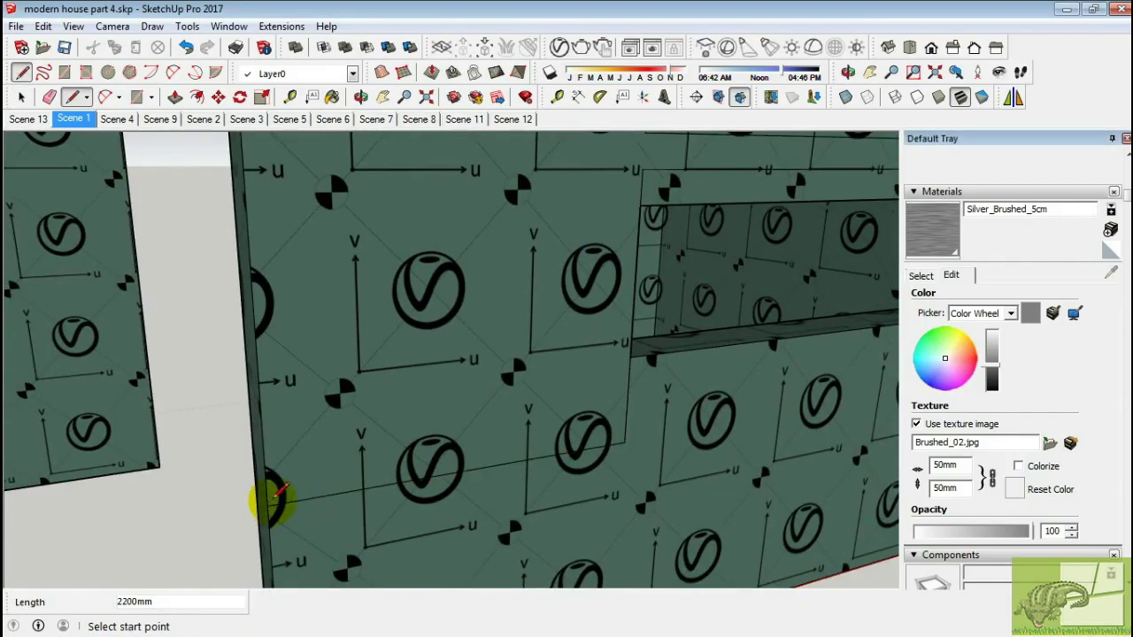
{"action": "scroll", "coordinate": [270, 501], "scroll_direction": "down", "scroll_amount": 5}
{"action": "middle_click_drag", "start_coordinate": [270, 500], "coordinate": [473, 372]}
{"action": "scroll", "coordinate": [519, 298], "scroll_direction": "up", "scroll_amount": 5}
Clad one selected front wall panel in Bricks_A02_1m.
{"action": "key", "text": "space"}
{"action": "scroll", "coordinate": [473, 296], "scroll_direction": "down", "scroll_amount": 5}
{"action": "left_click", "coordinate": [472, 296]}
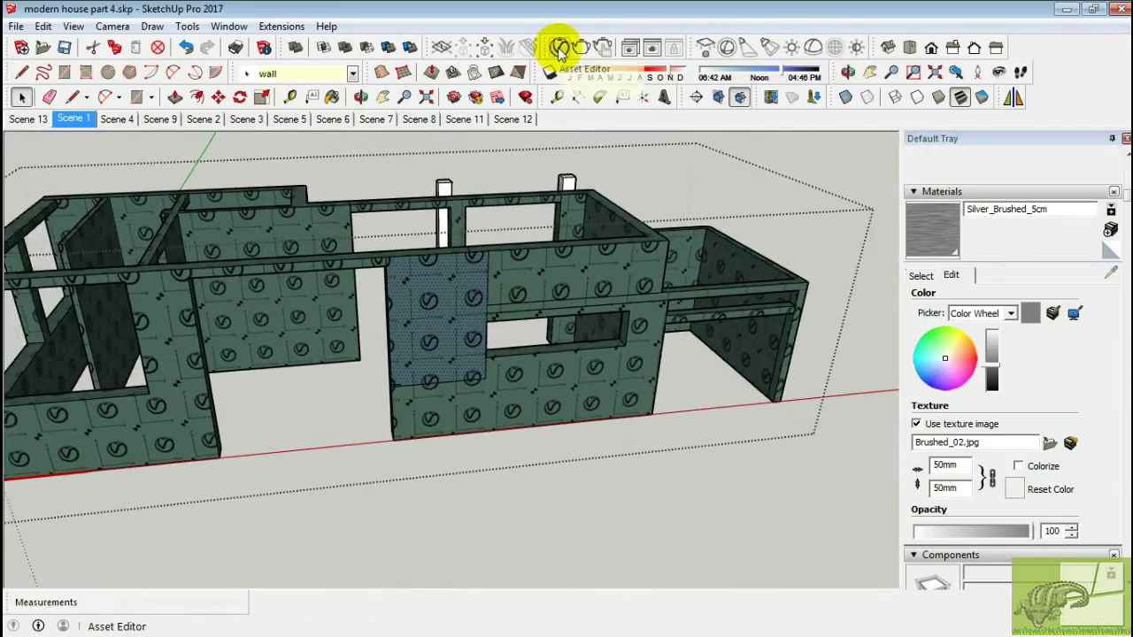
{"action": "left_click", "coordinate": [560, 48]}
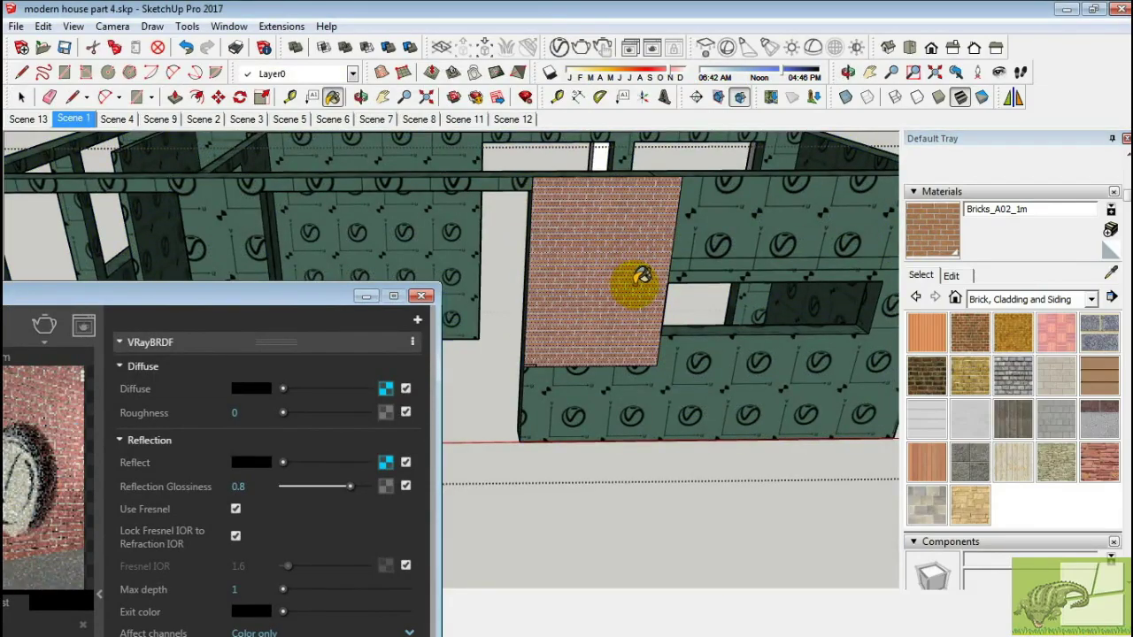
{"action": "scroll", "coordinate": [637, 286], "scroll_direction": "down", "scroll_amount": 5}
{"action": "scroll", "coordinate": [638, 288], "scroll_direction": "down", "scroll_amount": 5}
Paint the white box above the garage with Stone_B_150cm inside its group.
{"action": "middle_click_drag", "start_coordinate": [637, 288], "coordinate": [797, 260]}
{"action": "key", "text": "space"}
{"action": "scroll", "coordinate": [742, 216], "scroll_direction": "up", "scroll_amount": 3}
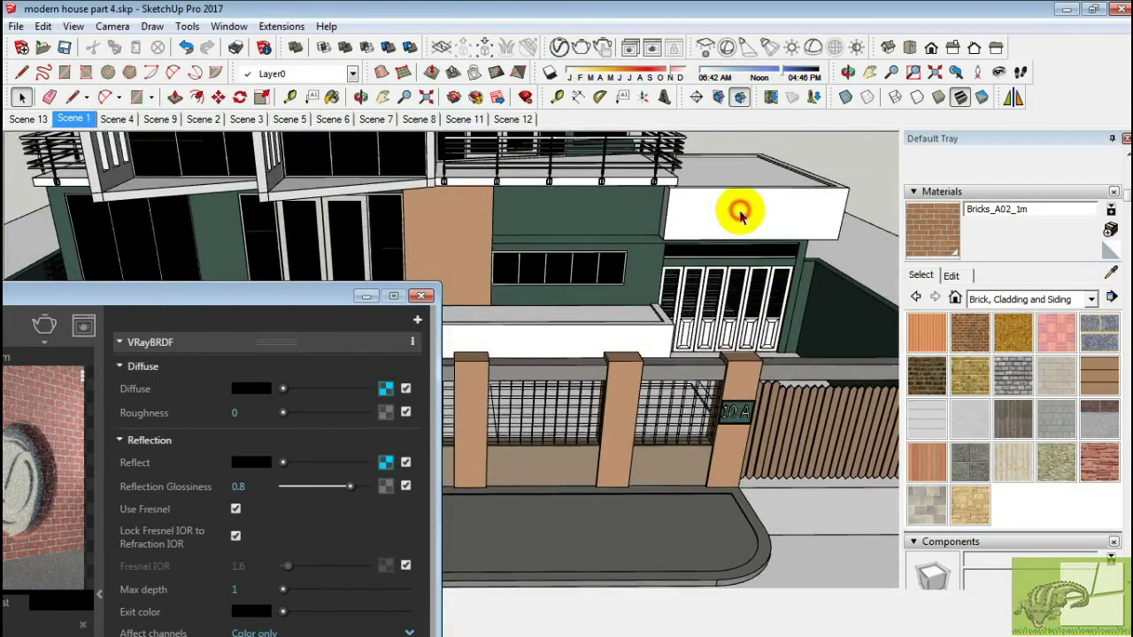
{"action": "double_click", "coordinate": [740, 216]}
{"action": "mouse_move", "coordinate": [688, 277]}
{"action": "middle_mouse_down"}
{"action": "mouse_move", "coordinate": [526, 284]}
{"action": "mouse_move", "coordinate": [670, 260]}
{"action": "mouse_move", "coordinate": [602, 182]}
{"action": "middle_mouse_up"}
{"action": "scroll", "coordinate": [602, 182], "scroll_direction": "down", "scroll_amount": 3}
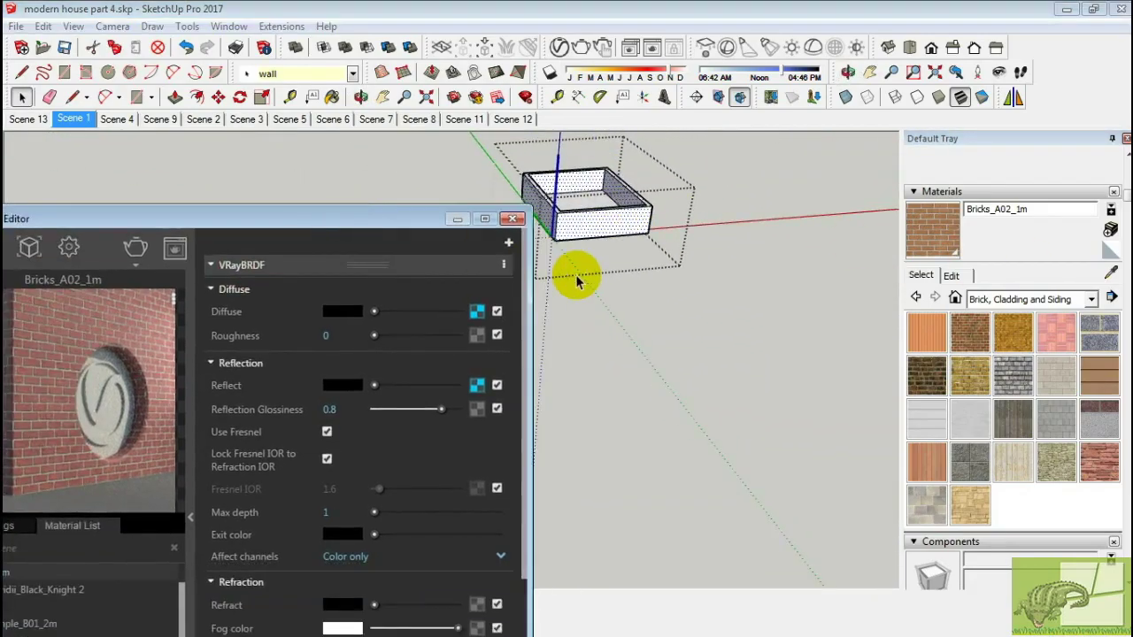
{"action": "left_click", "coordinate": [1113, 373]}
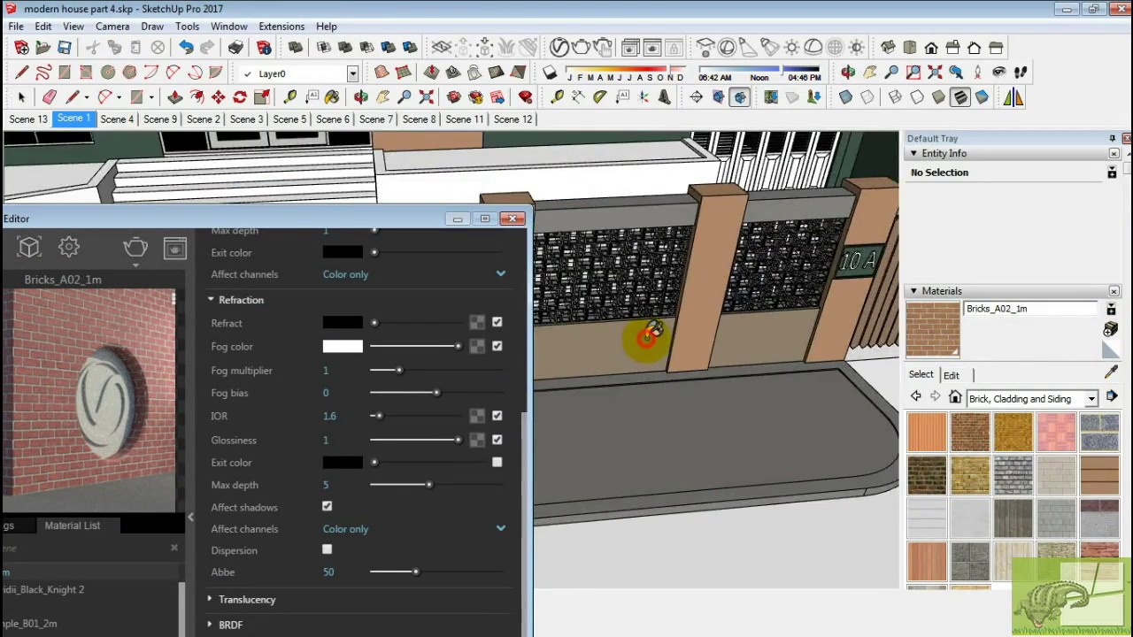
{"action": "left_click", "coordinate": [751, 185]}
Sample the Concrete_Simple_B01_2m material from the model.
{"action": "mouse_move", "coordinate": [752, 185]}
{"action": "middle_mouse_down"}
{"action": "mouse_move", "coordinate": [681, 259]}
{"action": "mouse_move", "coordinate": [688, 314]}
{"action": "mouse_move", "coordinate": [752, 331]}
{"action": "mouse_move", "coordinate": [602, 229]}
{"action": "mouse_move", "coordinate": [759, 240]}
{"action": "mouse_move", "coordinate": [518, 284]}
{"action": "mouse_move", "coordinate": [785, 344]}
{"action": "middle_mouse_up"}
{"action": "left_click", "coordinate": [784, 344], "text": "alt"}
{"action": "scroll", "coordinate": [628, 371], "scroll_direction": "up", "scroll_amount": 5}
Add Asphalt_A01_100cm from the V-Ray library to the scene materials.
{"action": "scroll", "coordinate": [627, 372], "scroll_direction": "down", "scroll_amount": 10}
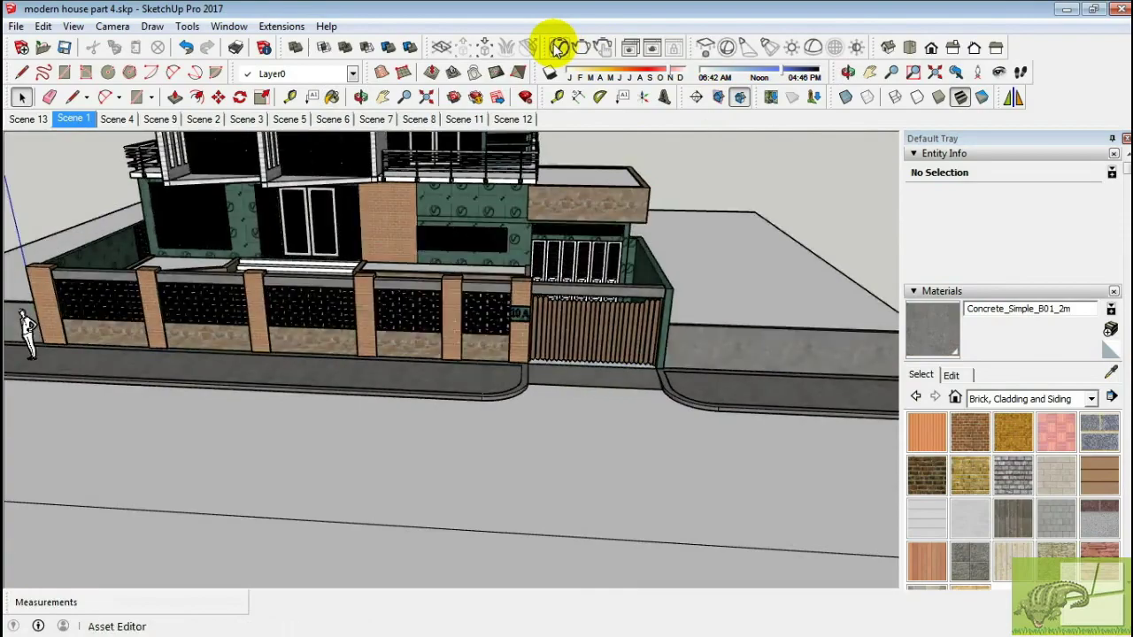
{"action": "left_click", "coordinate": [558, 47]}
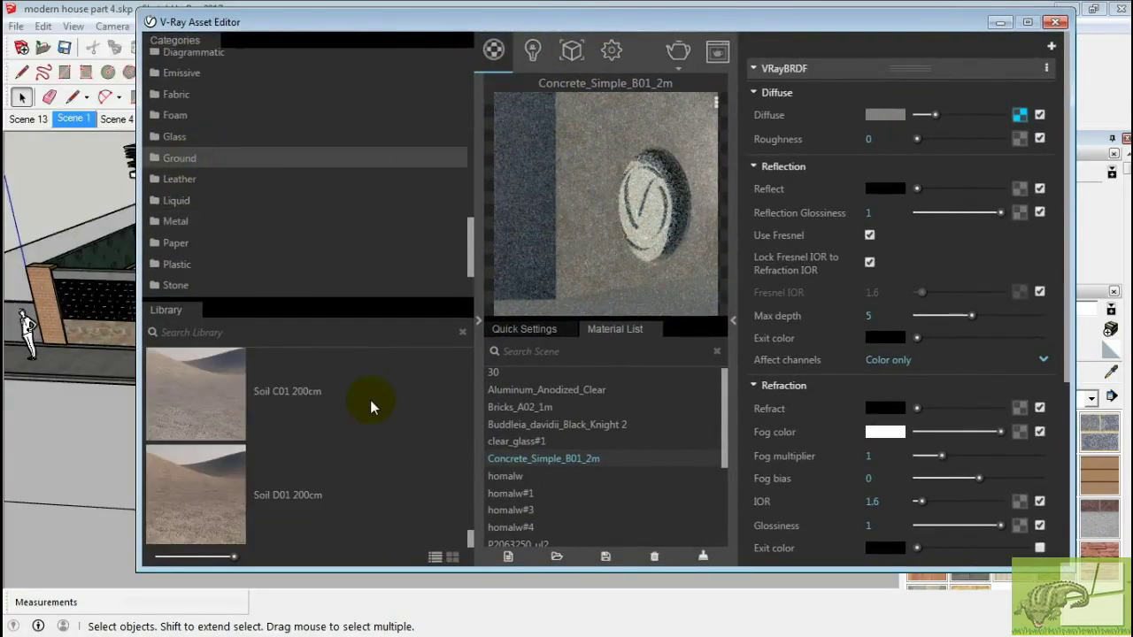
{"action": "scroll", "coordinate": [370, 400], "scroll_direction": "up", "scroll_amount": 5}
{"action": "scroll", "coordinate": [370, 400], "scroll_direction": "up", "scroll_amount": 5}
{"action": "scroll", "coordinate": [370, 400], "scroll_direction": "up", "scroll_amount": 3}
{"action": "double_click", "coordinate": [214, 396]}
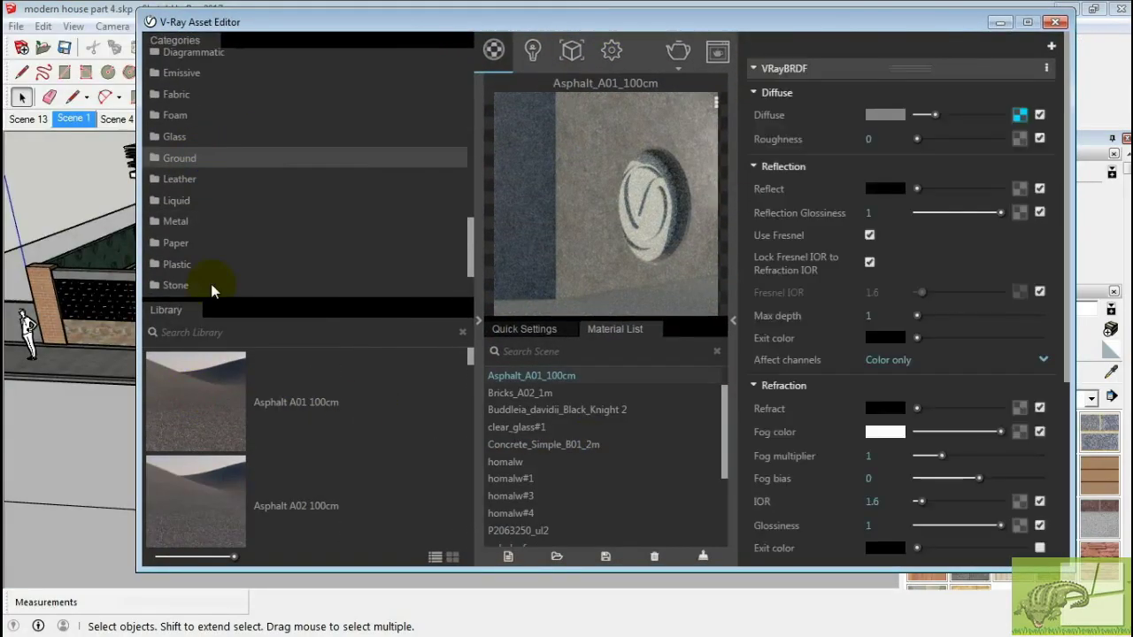
Give the asphalt on the road a 1000mm texture size and re-expand the V-Ray material library.
{"action": "left_click", "coordinate": [717, 52]}
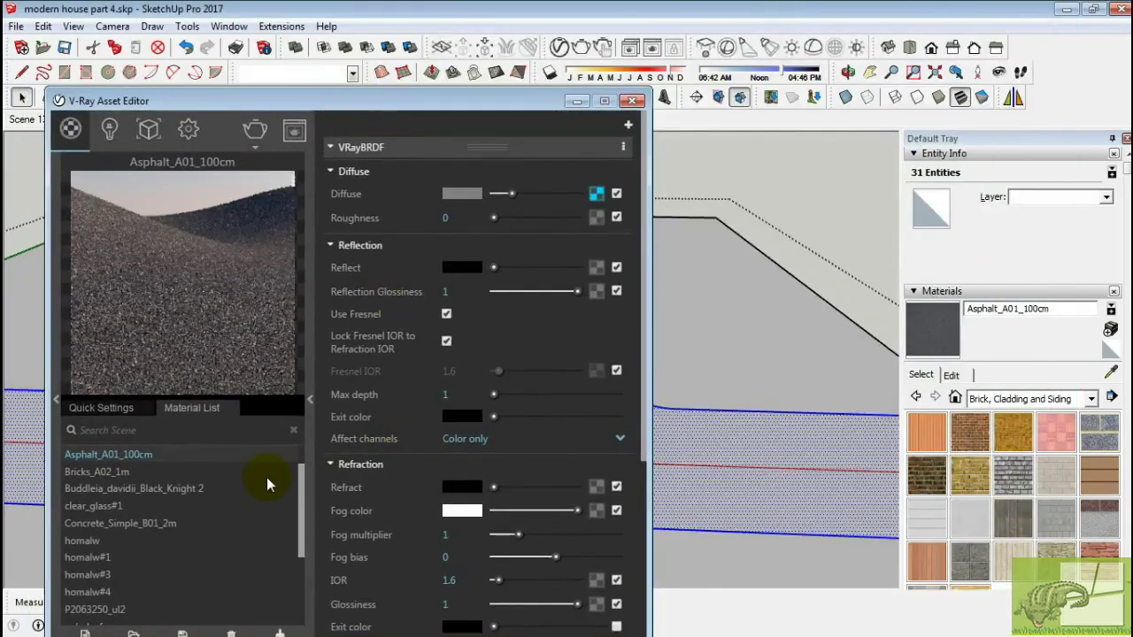
{"action": "left_click", "coordinate": [955, 376]}
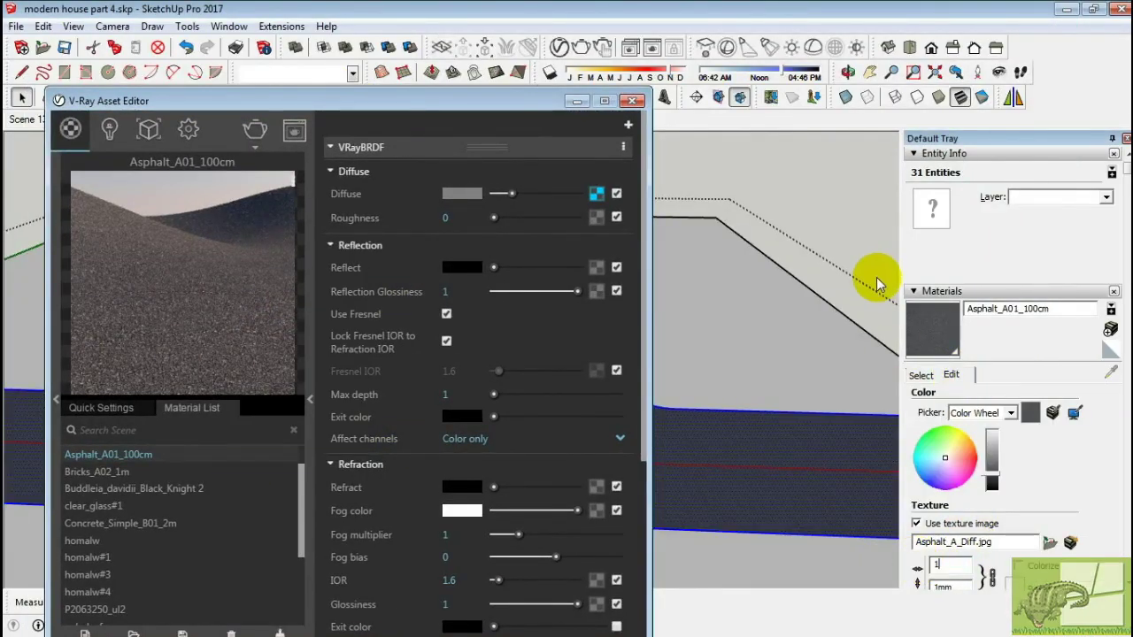
{"action": "middle_click_drag", "start_coordinate": [678, 362], "coordinate": [531, 224]}
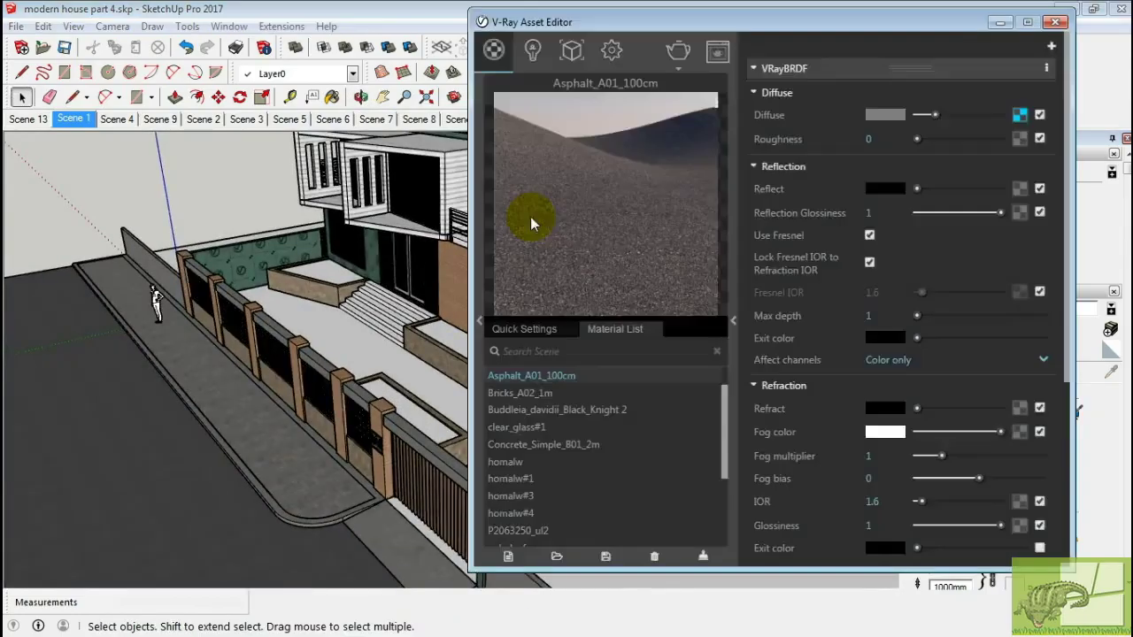
{"action": "left_click", "coordinate": [479, 321]}
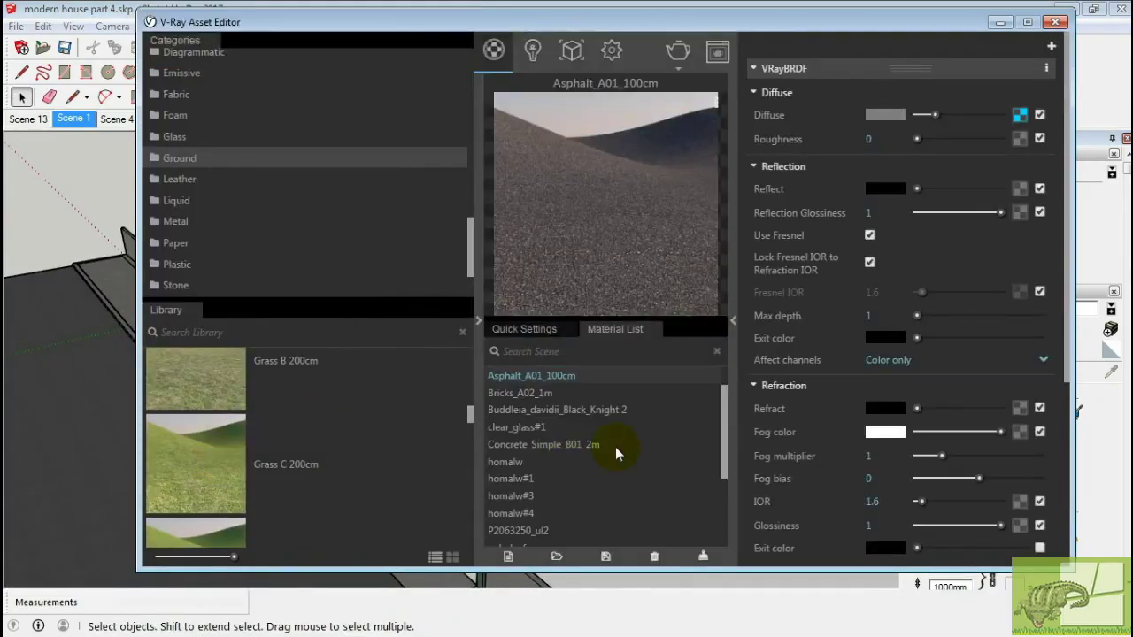
Add Grass_C_200cm, paint the planter tops with it, and scale its texture to 2000mm.
{"action": "left_click_drag", "start_coordinate": [196, 464], "coordinate": [618, 453]}
{"action": "left_click", "coordinate": [1001, 22]}
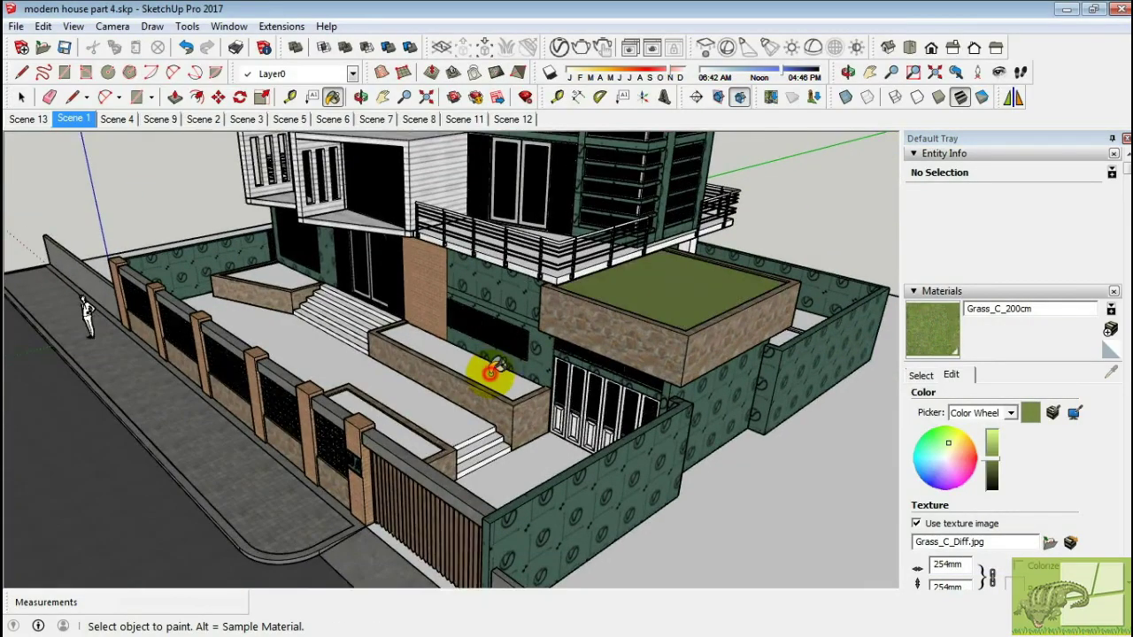
{"action": "left_click", "coordinate": [494, 367]}
{"action": "mouse_move", "coordinate": [494, 367]}
{"action": "middle_mouse_down"}
{"action": "mouse_move", "coordinate": [304, 227]}
{"action": "mouse_move", "coordinate": [965, 567]}
{"action": "middle_mouse_up"}
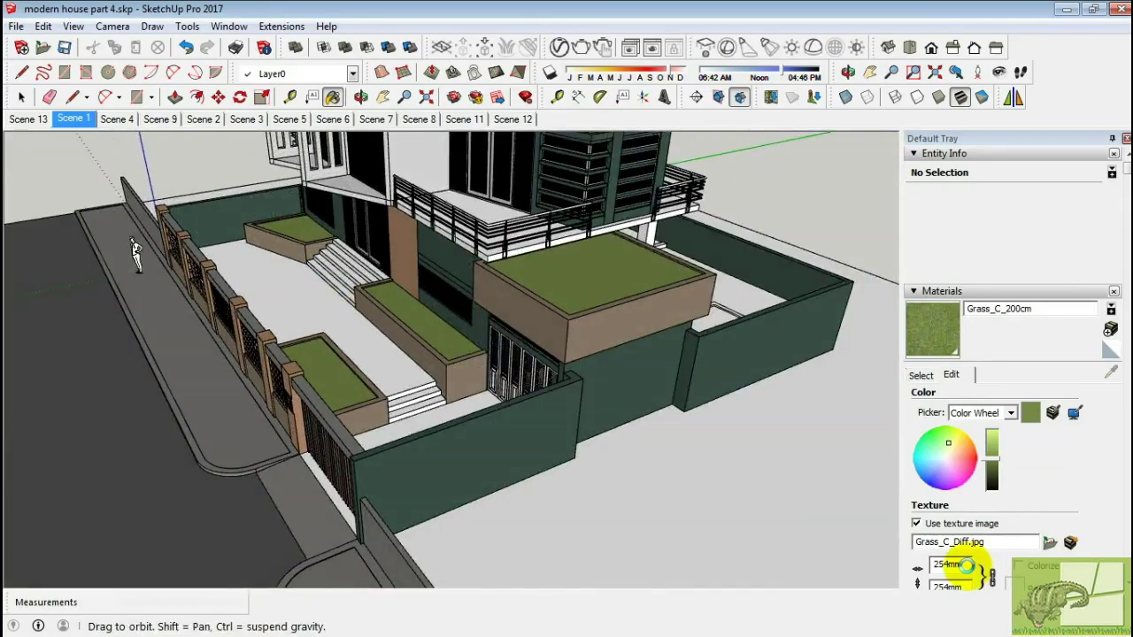
{"action": "left_click", "coordinate": [941, 564]}
{"action": "type", "text": "2000"}
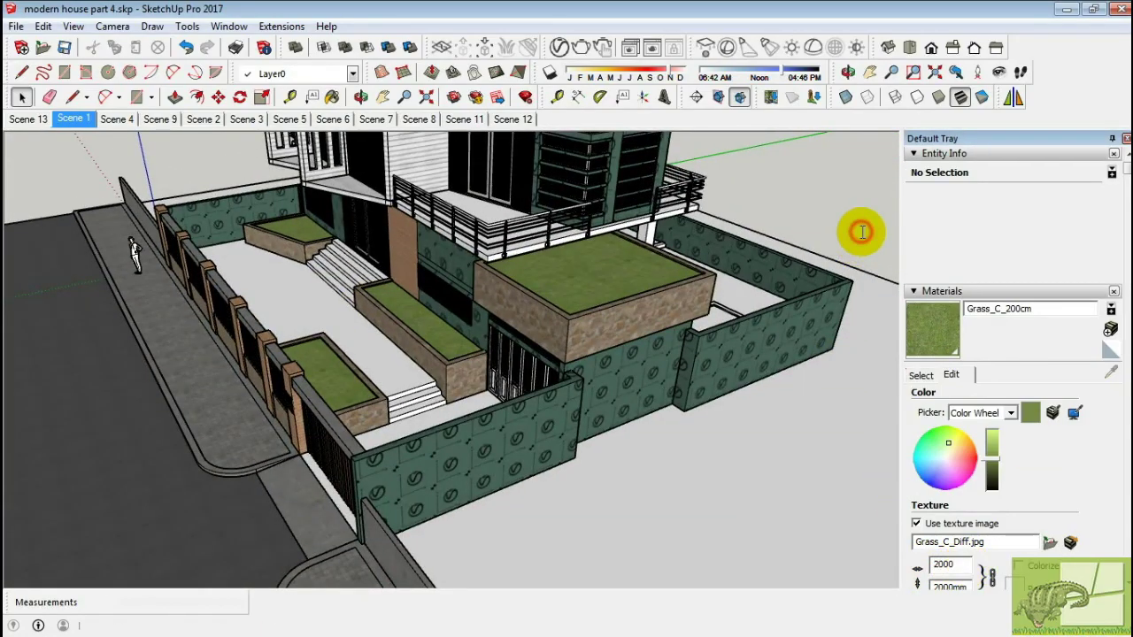
{"action": "mouse_move", "coordinate": [863, 235]}
{"action": "middle_mouse_down"}
{"action": "mouse_move", "coordinate": [498, 380]}
{"action": "mouse_move", "coordinate": [640, 374]}
{"action": "mouse_move", "coordinate": [615, 425]}
{"action": "mouse_move", "coordinate": [653, 372]}
{"action": "middle_mouse_up"}
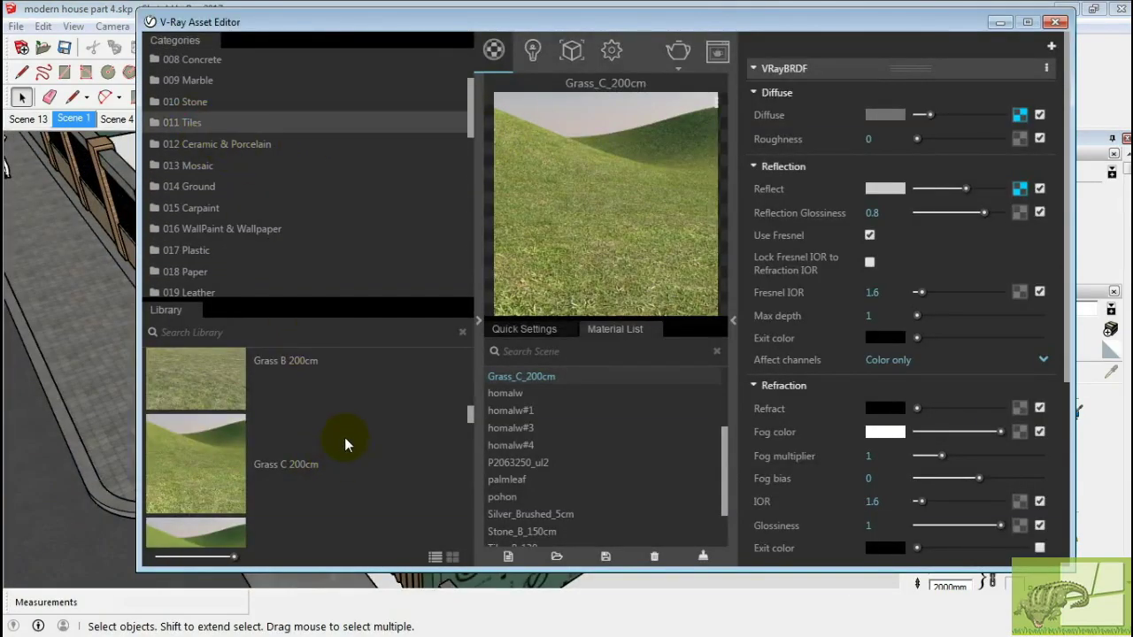
Add Tiles D 90cm from the V-Ray library to the scene materials.
{"action": "scroll", "coordinate": [337, 478], "scroll_direction": "down", "scroll_amount": 2}
{"action": "scroll", "coordinate": [337, 477], "scroll_direction": "down", "scroll_amount": 2}
{"action": "scroll", "coordinate": [337, 477], "scroll_direction": "down", "scroll_amount": 2}
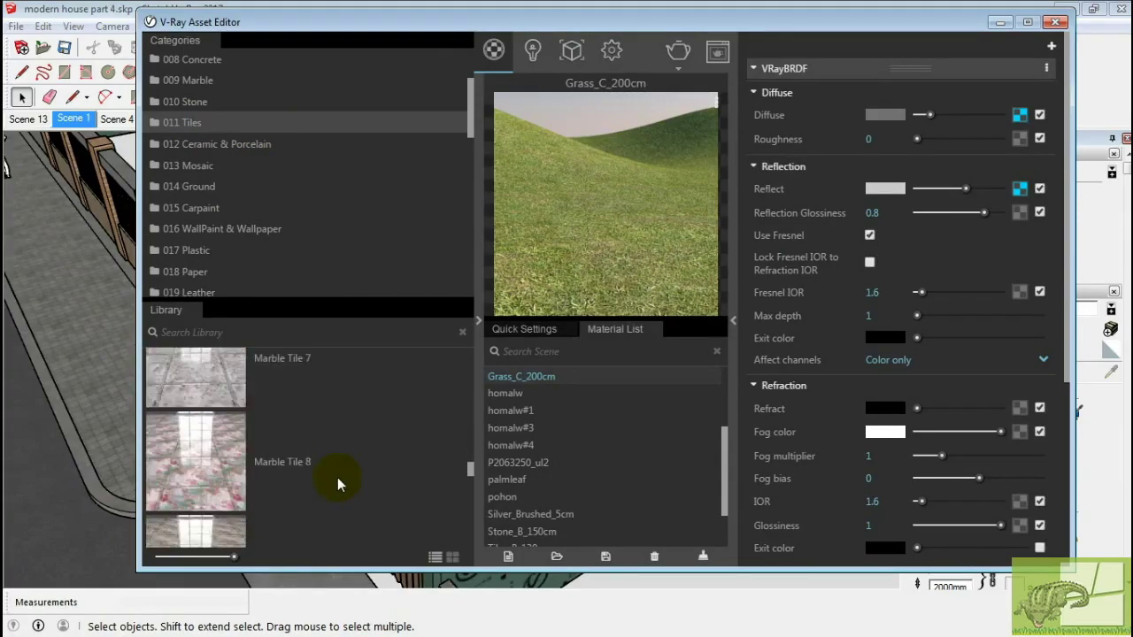
{"action": "scroll", "coordinate": [337, 477], "scroll_direction": "down", "scroll_amount": 2}
{"action": "left_click_drag", "start_coordinate": [337, 477], "coordinate": [607, 469]}
{"action": "left_click_drag", "start_coordinate": [616, 24], "coordinate": [431, 37]}
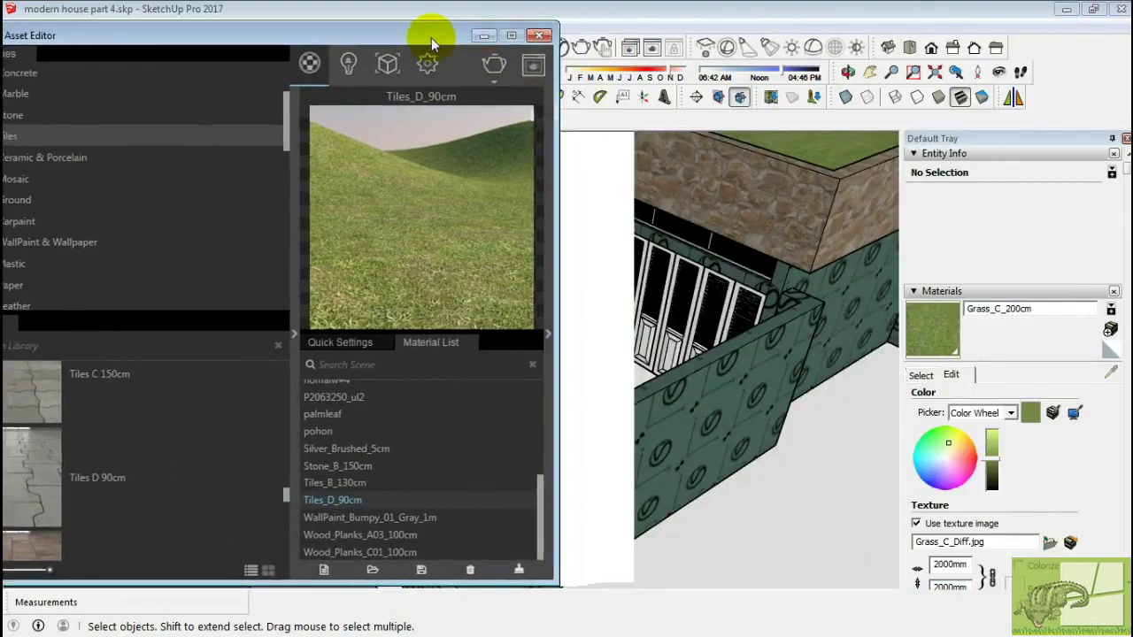
Pave the courtyard floor with Tiles D 90cm at a 1000mm texture size.
{"action": "middle_click_drag", "start_coordinate": [687, 365], "coordinate": [718, 369]}
{"action": "scroll", "coordinate": [696, 380], "scroll_direction": "down", "scroll_amount": 3}
{"action": "left_click", "coordinate": [766, 366]}
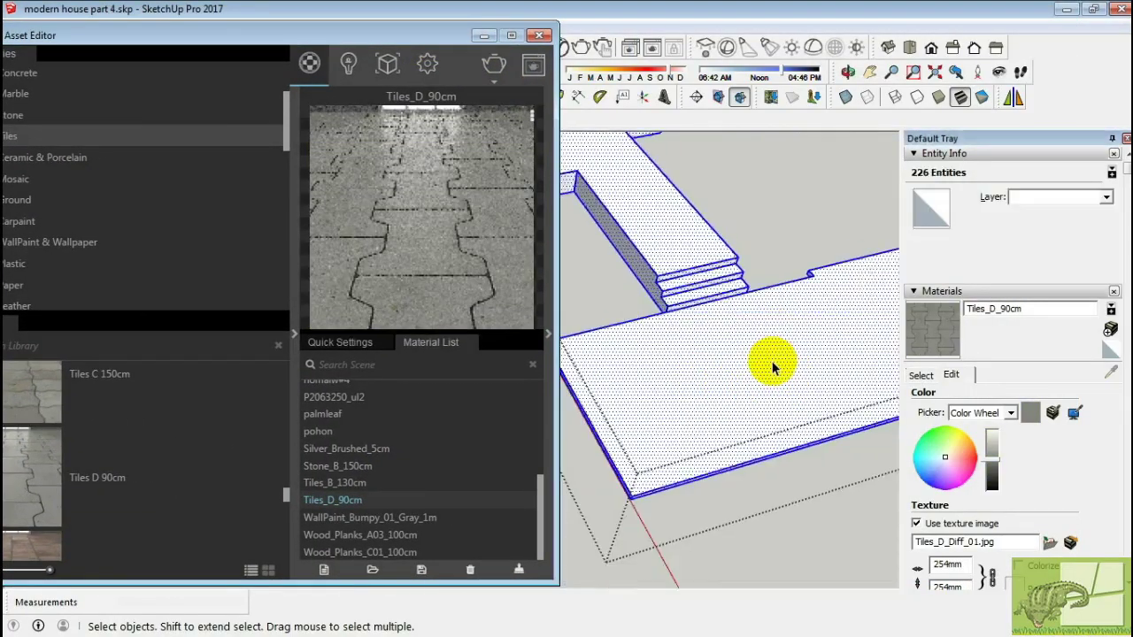
{"action": "left_click", "coordinate": [934, 333]}
{"action": "type", "text": "1000"}
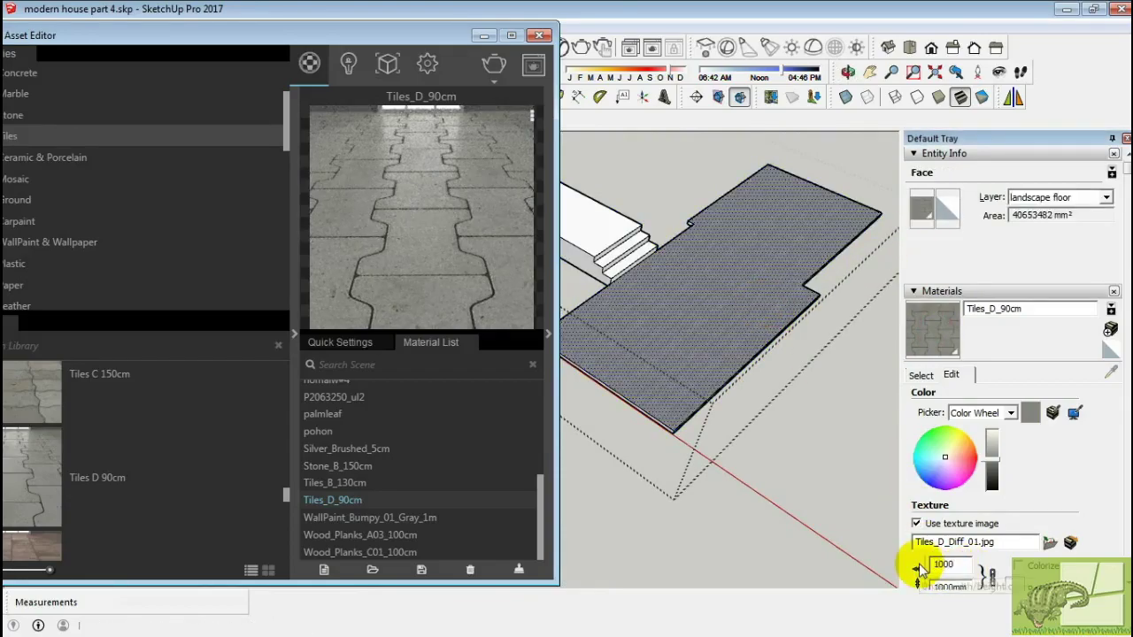
{"action": "key", "text": "Return"}
{"action": "scroll", "coordinate": [710, 281], "scroll_direction": "down", "scroll_amount": 3}
{"action": "scroll", "coordinate": [706, 312], "scroll_direction": "up", "scroll_amount": 3}
{"action": "scroll", "coordinate": [705, 312], "scroll_direction": "down", "scroll_amount": 3}
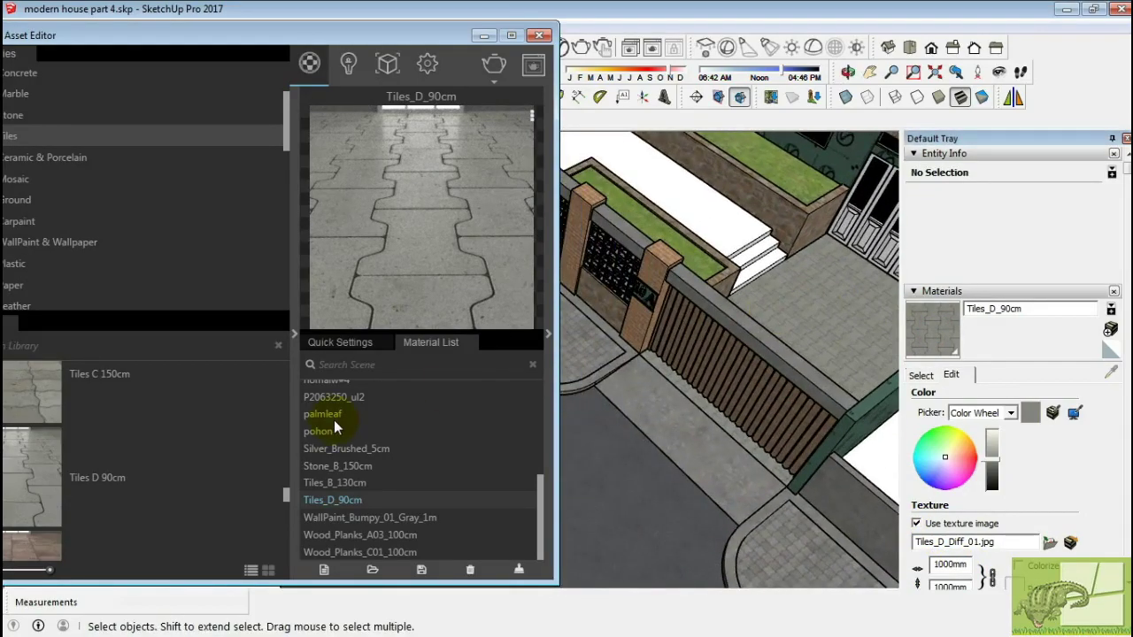
{"action": "left_click_drag", "start_coordinate": [251, 43], "coordinate": [334, 34]}
{"action": "scroll", "coordinate": [176, 444], "scroll_direction": "down", "scroll_amount": 2}
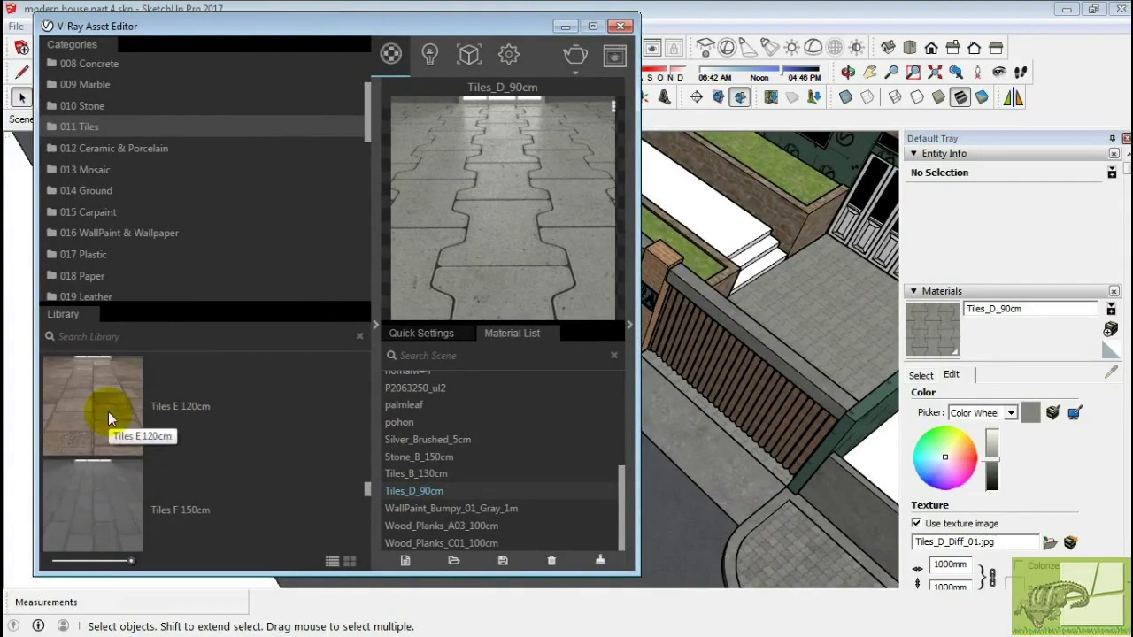
Add Tiles E 120cm to the scene materials and move in close to the front walkway.
{"action": "double_click", "coordinate": [100, 402]}
{"action": "left_click_drag", "start_coordinate": [389, 27], "coordinate": [190, 36]}
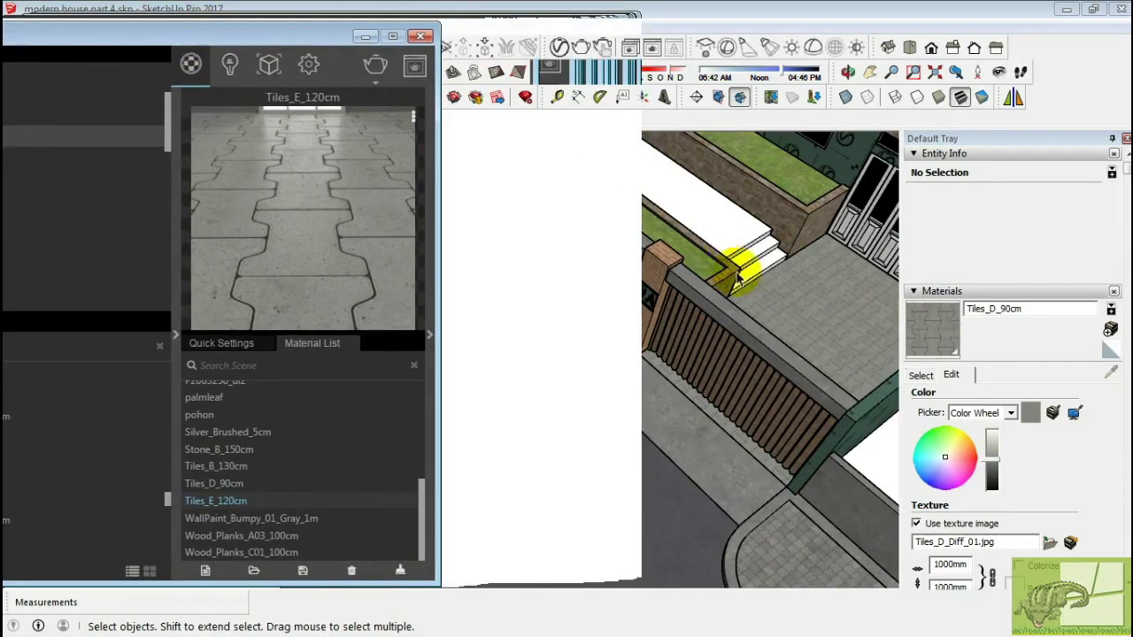
{"action": "middle_click_drag", "start_coordinate": [746, 266], "coordinate": [677, 328]}
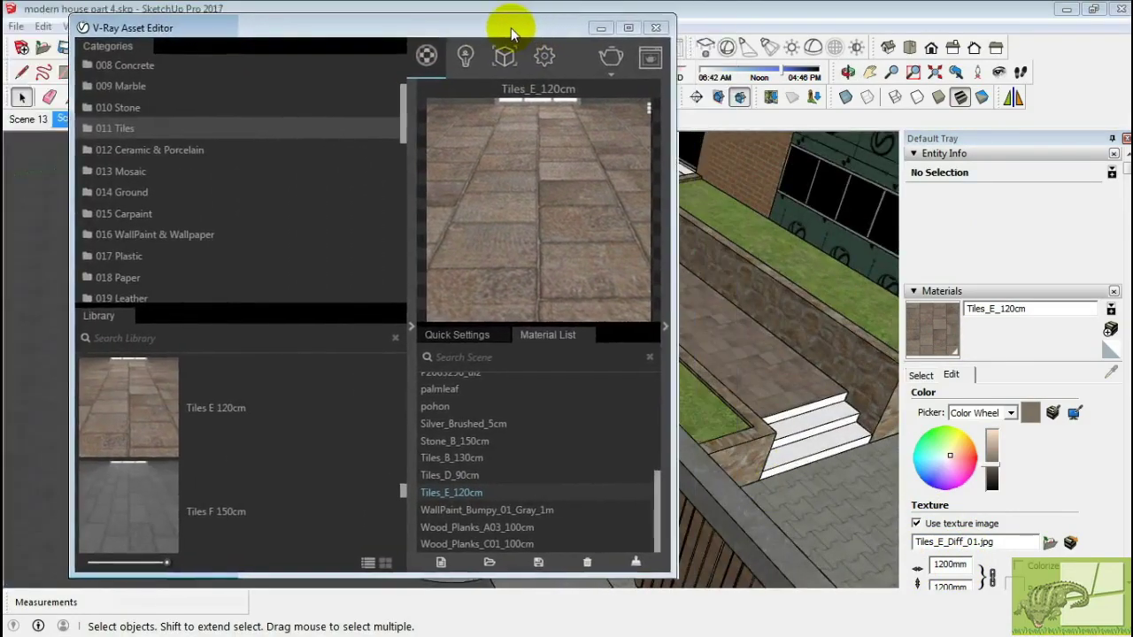
Add Stone F 100cm to the scene and apply it to the stair face.
{"action": "left_click_drag", "start_coordinate": [511, 27], "coordinate": [493, 27]}
{"action": "scroll", "coordinate": [113, 191], "scroll_direction": "up", "scroll_amount": 2}
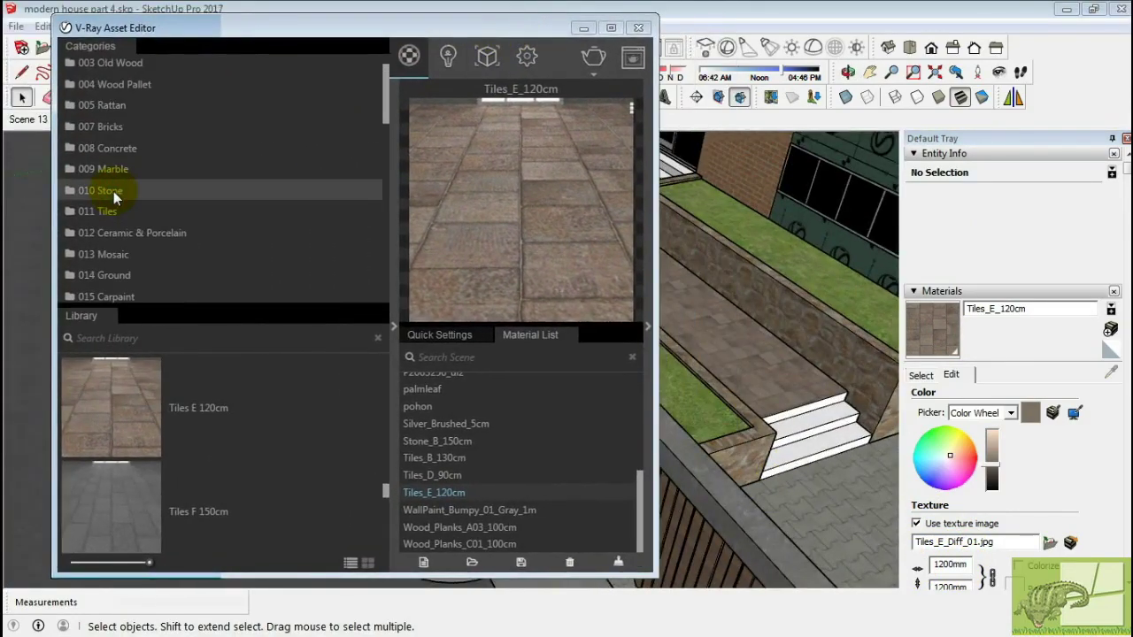
{"action": "scroll", "coordinate": [262, 415], "scroll_direction": "down", "scroll_amount": 5}
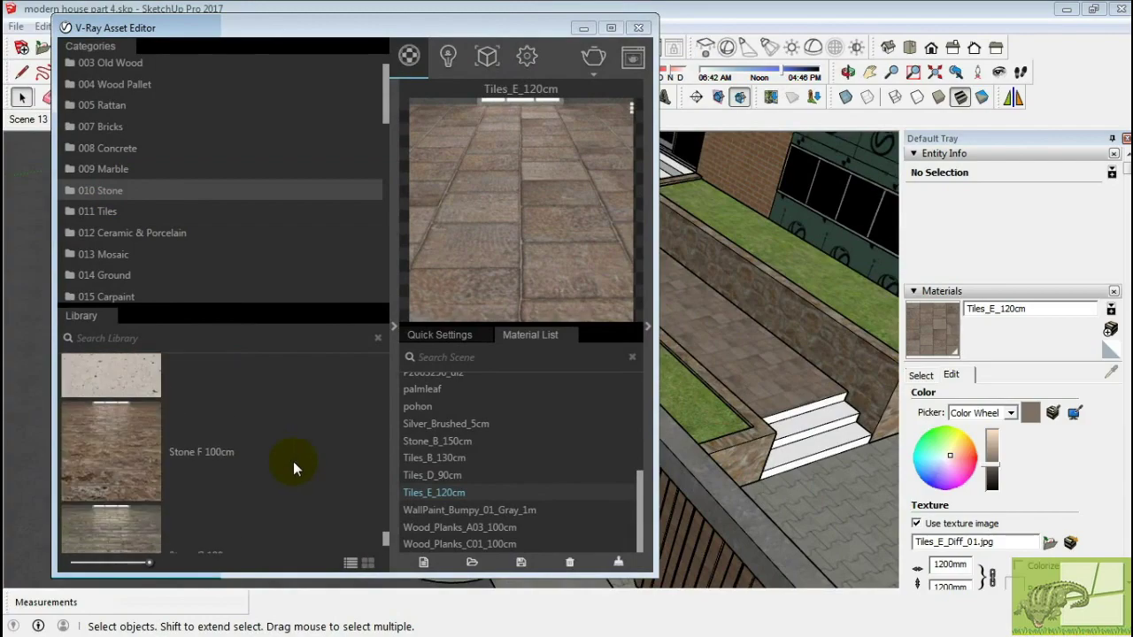
{"action": "left_click", "coordinate": [129, 394]}
{"action": "left_click_drag", "start_coordinate": [128, 394], "coordinate": [804, 455]}
{"action": "scroll", "coordinate": [806, 464], "scroll_direction": "up", "scroll_amount": 3}
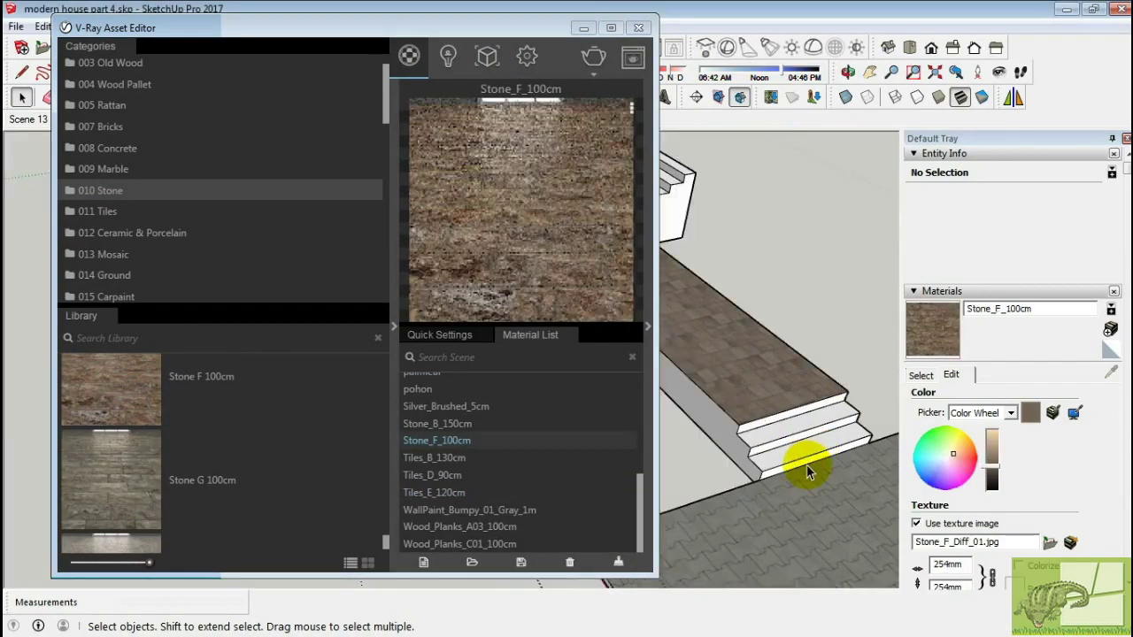
{"action": "scroll", "coordinate": [806, 465], "scroll_direction": "up", "scroll_amount": 2}
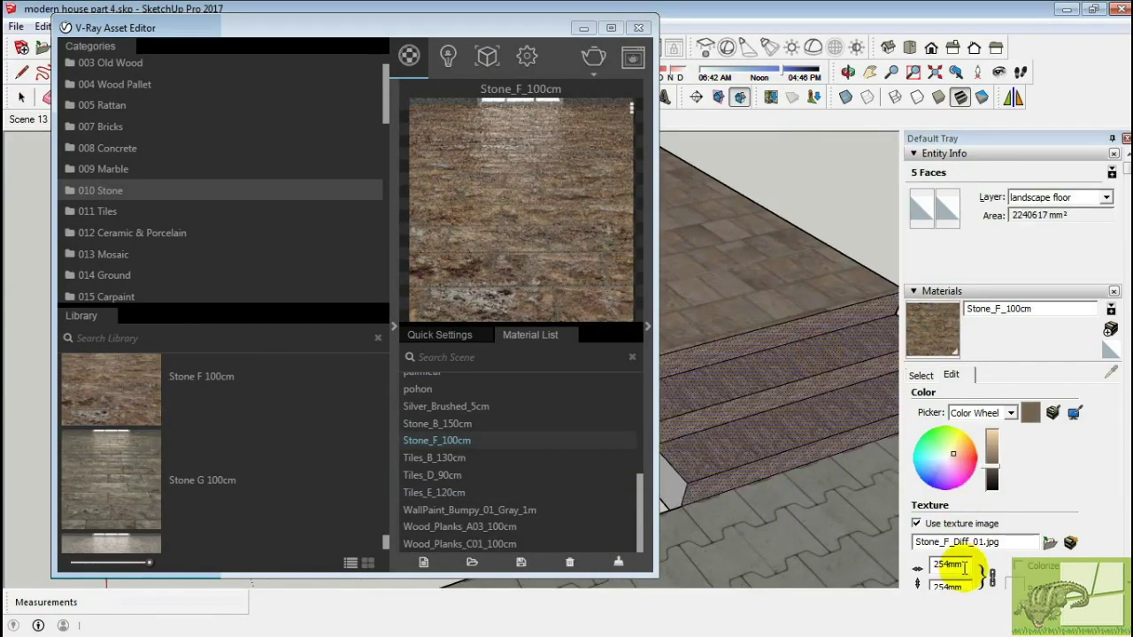
{"action": "mouse_move", "coordinate": [771, 443]}
{"action": "middle_mouse_down"}
{"action": "mouse_move", "coordinate": [724, 444]}
{"action": "mouse_move", "coordinate": [708, 279]}
{"action": "mouse_move", "coordinate": [771, 449]}
{"action": "middle_mouse_up"}
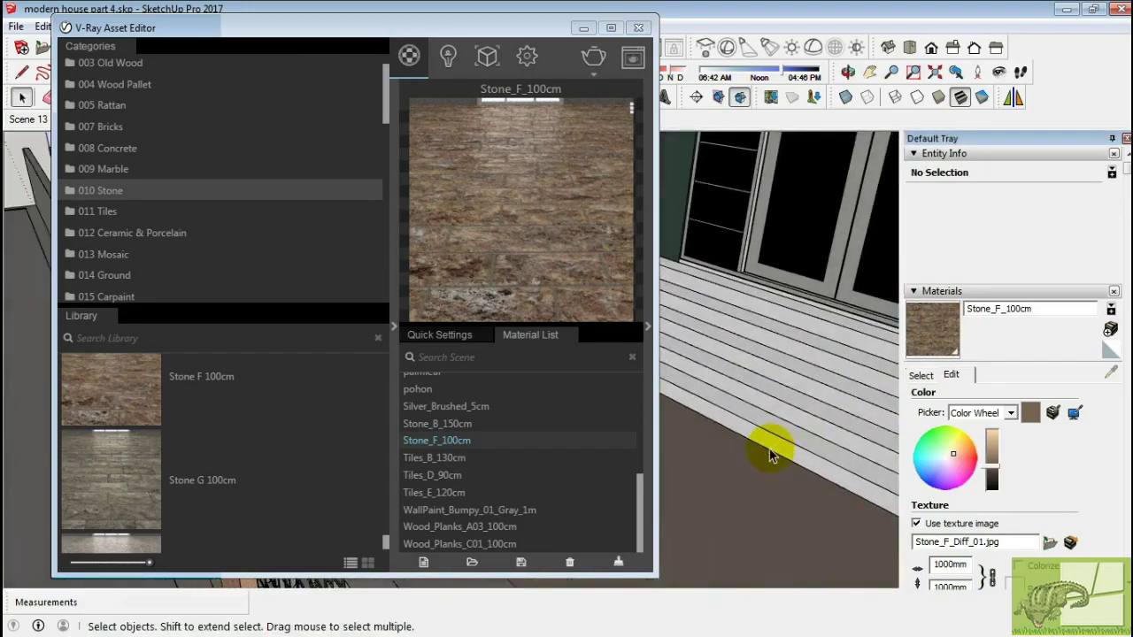
{"action": "scroll", "coordinate": [779, 438], "scroll_direction": "down", "scroll_amount": 2}
Paint the stair and lower floor faces with Stone F 100cm and lighten its colour.
{"action": "left_click", "coordinate": [773, 414]}
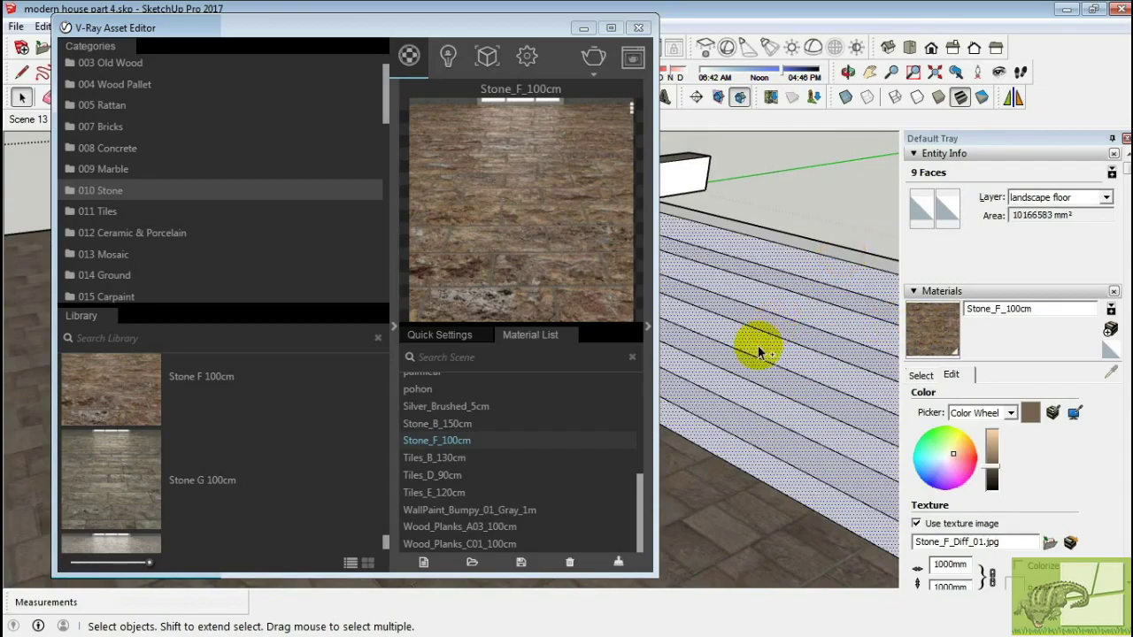
{"action": "key", "text": "b"}
{"action": "left_click", "coordinate": [773, 444]}
{"action": "key", "text": "space"}
{"action": "left_click", "coordinate": [993, 473]}
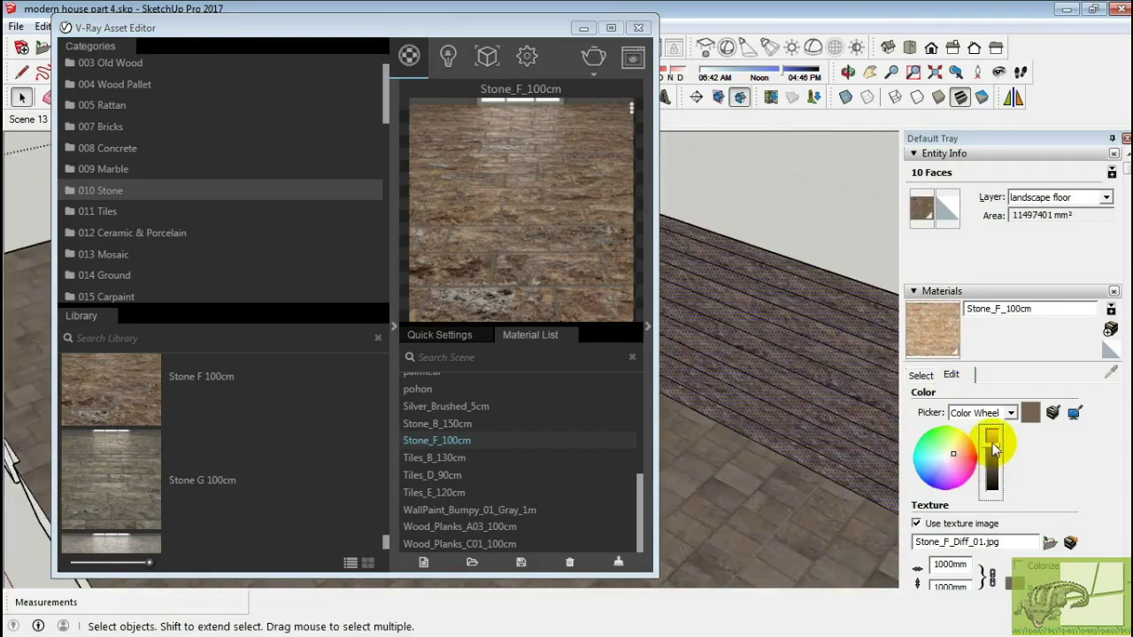
{"action": "left_click_drag", "start_coordinate": [994, 450], "coordinate": [998, 451]}
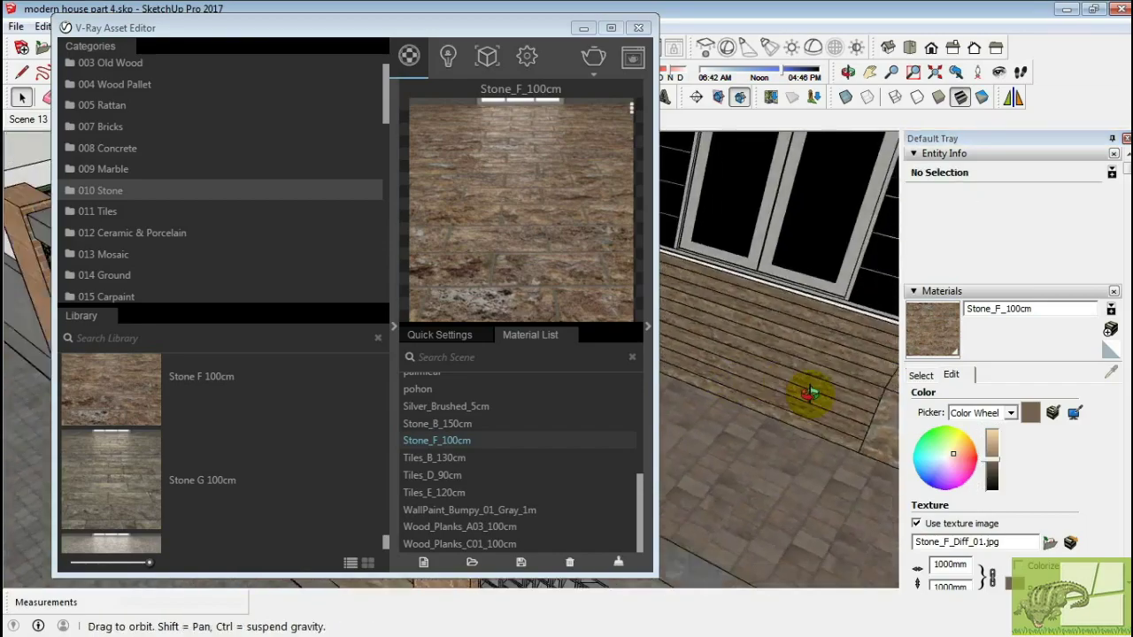
{"action": "middle_click_drag", "start_coordinate": [784, 364], "coordinate": [688, 372]}
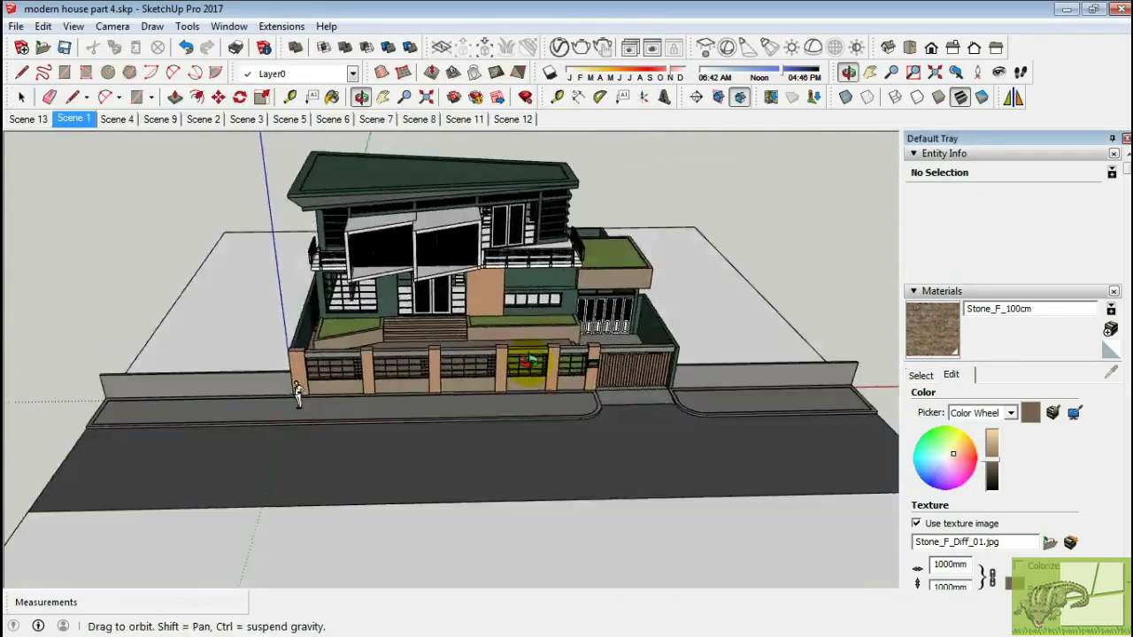
{"action": "middle_click_drag", "start_coordinate": [569, 308], "coordinate": [489, 341]}
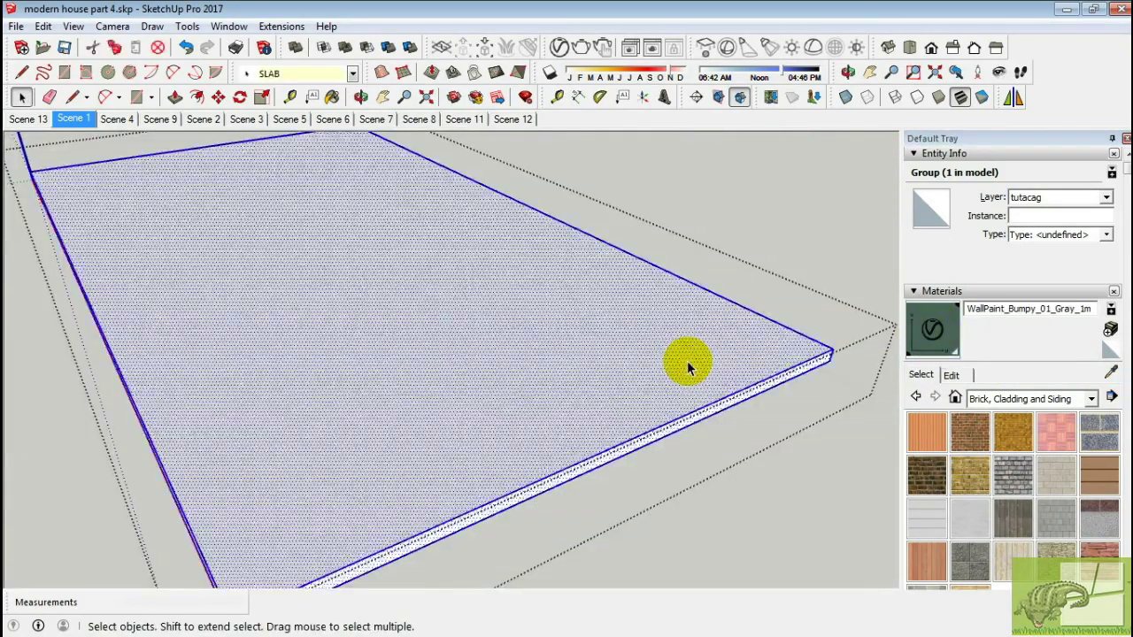
Paint the slab with WallPaint_Bumpy_01_Gray_1m using the Paint Bucket.
{"action": "key", "text": "b"}
{"action": "left_click", "coordinate": [602, 353]}
{"action": "key", "text": "space"}
{"action": "middle_click_drag", "start_coordinate": [741, 259], "coordinate": [700, 164]}
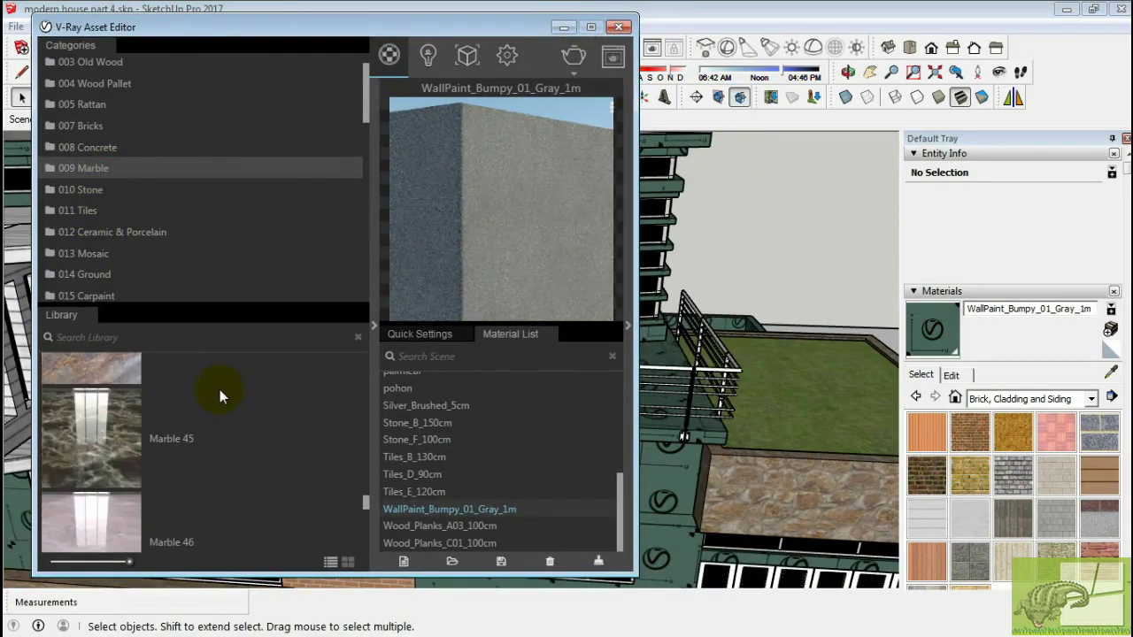
Add Marble 55 and WallPaint FineGrain 01 White 1m to the scene materials.
{"action": "scroll", "coordinate": [127, 419], "scroll_direction": "down", "scroll_amount": 5}
{"action": "left_click_drag", "start_coordinate": [228, 414], "coordinate": [407, 442]}
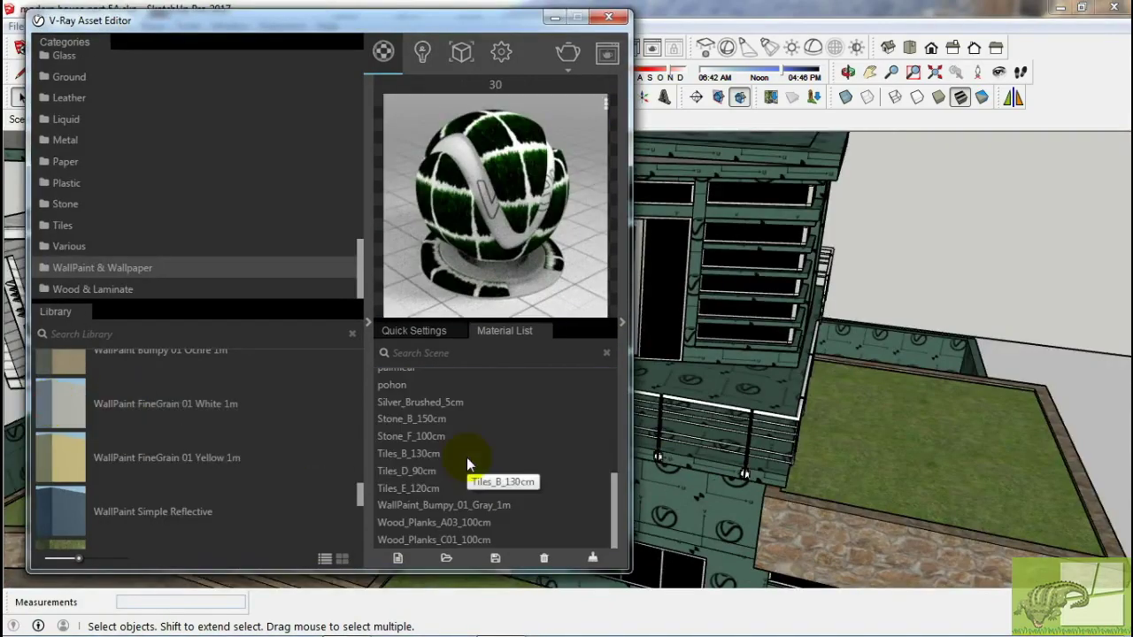
{"action": "left_click_drag", "start_coordinate": [55, 403], "coordinate": [466, 456]}
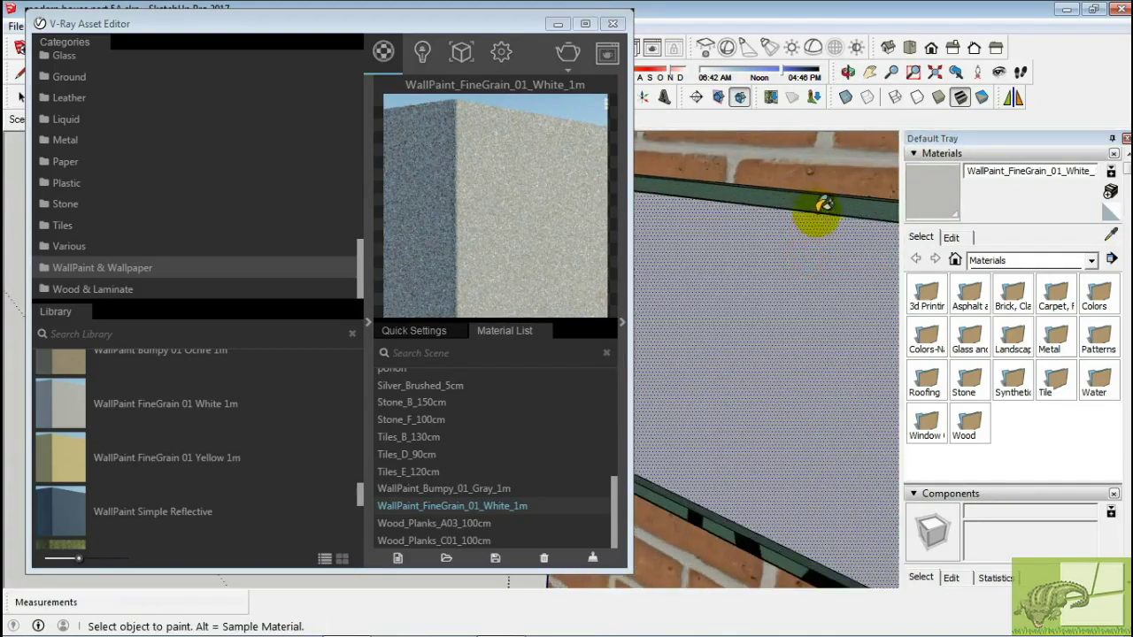
Zoom in on the brick wall and sample Silver Brushed 5cm from the model.
{"action": "middle_click_drag", "start_coordinate": [824, 204], "coordinate": [702, 430]}
{"action": "middle_click_drag", "start_coordinate": [702, 324], "coordinate": [751, 182]}
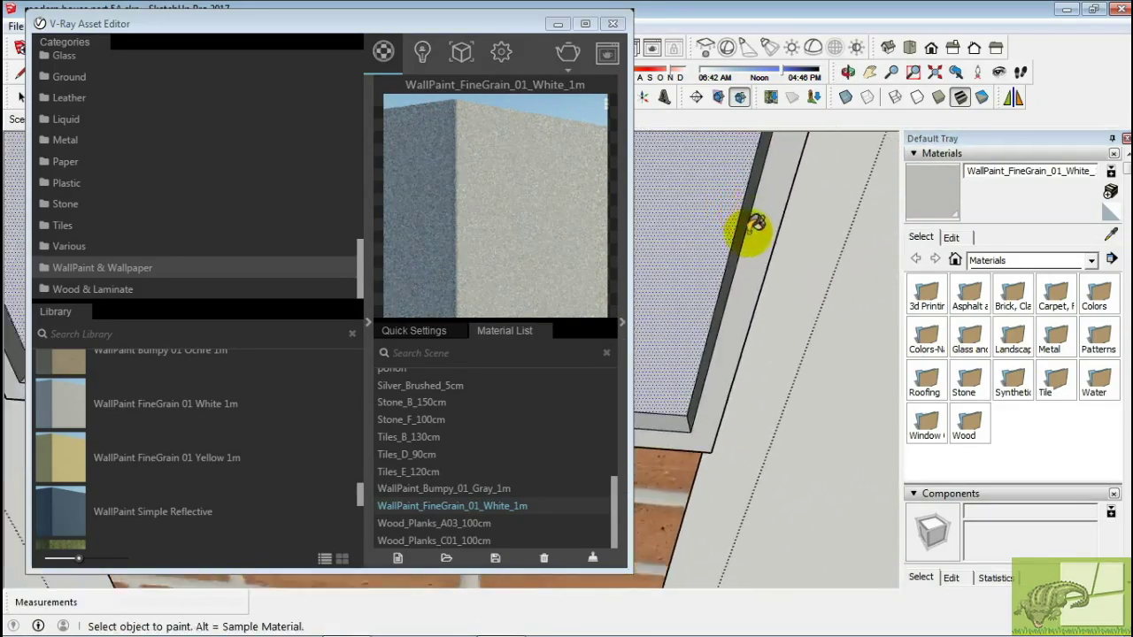
{"action": "scroll", "coordinate": [751, 227], "scroll_direction": "up", "scroll_amount": 3}
{"action": "scroll", "coordinate": [774, 235], "scroll_direction": "down", "scroll_amount": 5}
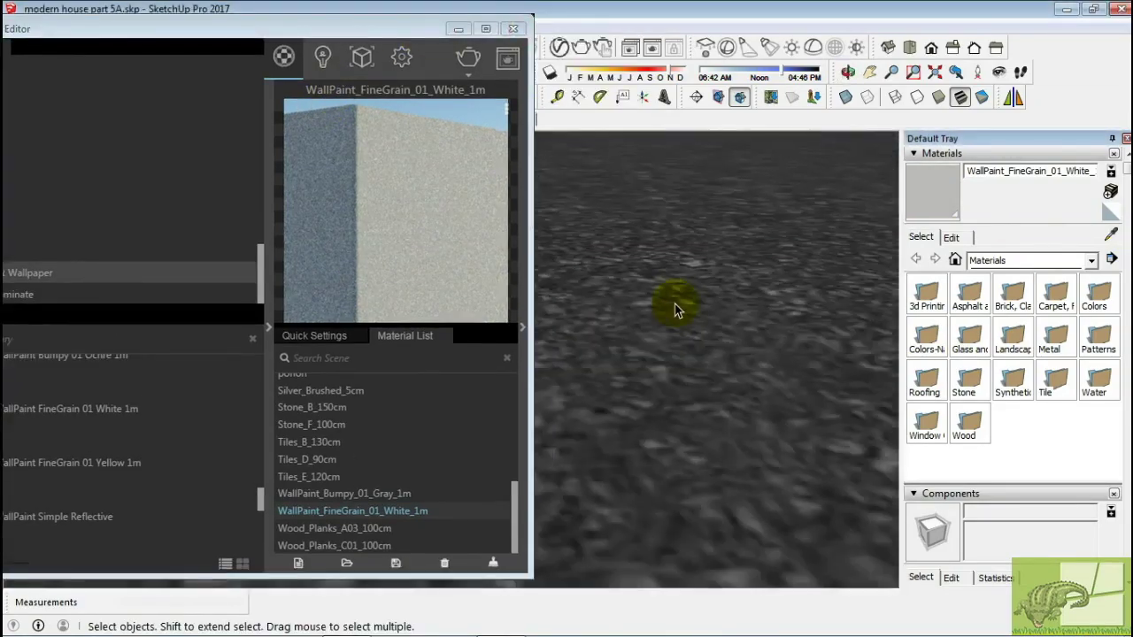
{"action": "scroll", "coordinate": [678, 303], "scroll_direction": "down", "scroll_amount": 5}
{"action": "scroll", "coordinate": [670, 311], "scroll_direction": "up", "scroll_amount": 2}
{"action": "scroll", "coordinate": [671, 311], "scroll_direction": "up", "scroll_amount": 5}
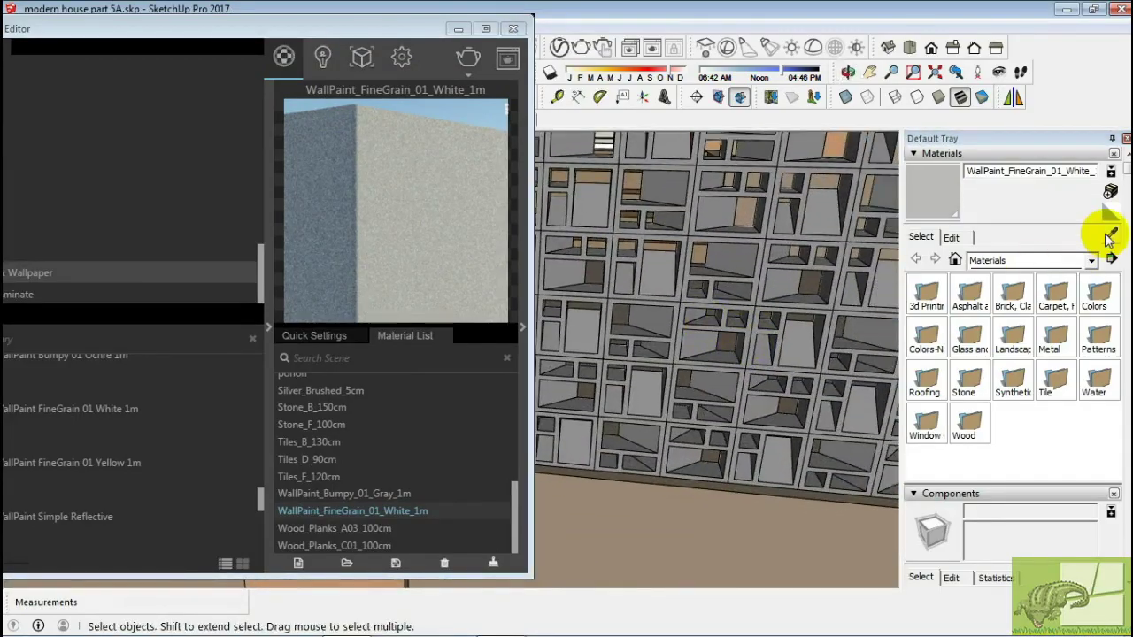
{"action": "left_click", "coordinate": [1111, 235]}
{"action": "left_click", "coordinate": [688, 399]}
{"action": "mouse_move", "coordinate": [694, 394]}
{"action": "middle_mouse_down"}
{"action": "mouse_move", "coordinate": [800, 396]}
{"action": "mouse_move", "coordinate": [673, 354]}
{"action": "middle_mouse_up"}
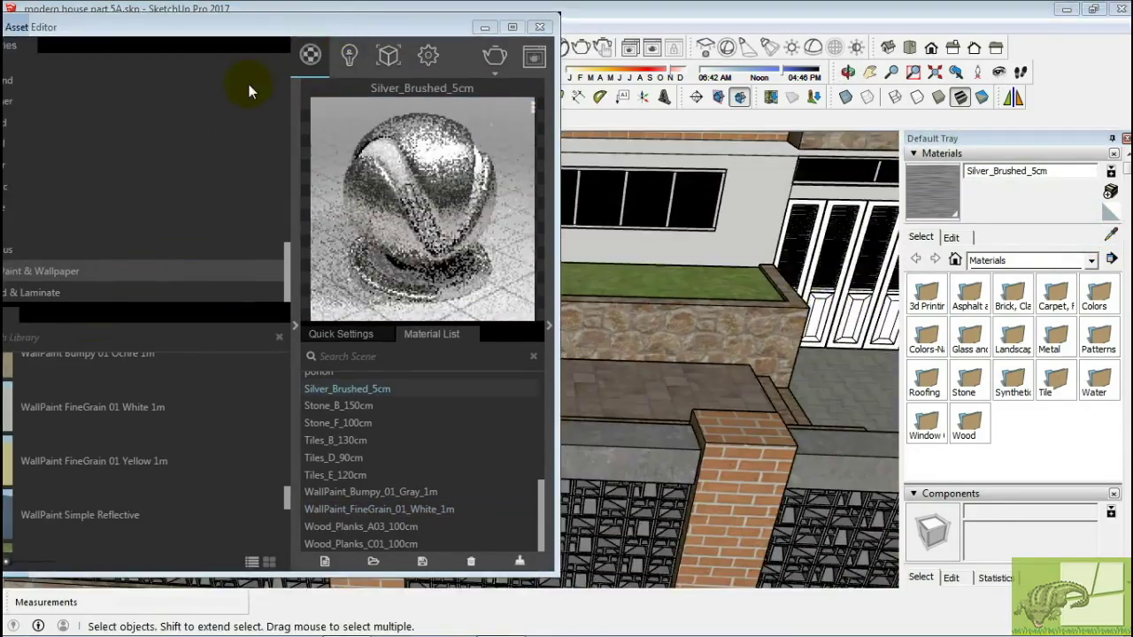
Apply Veneer_D02_120cm wood to the doors and set its texture width to 1200mm.
{"action": "scroll", "coordinate": [112, 475], "scroll_direction": "down", "scroll_amount": 3}
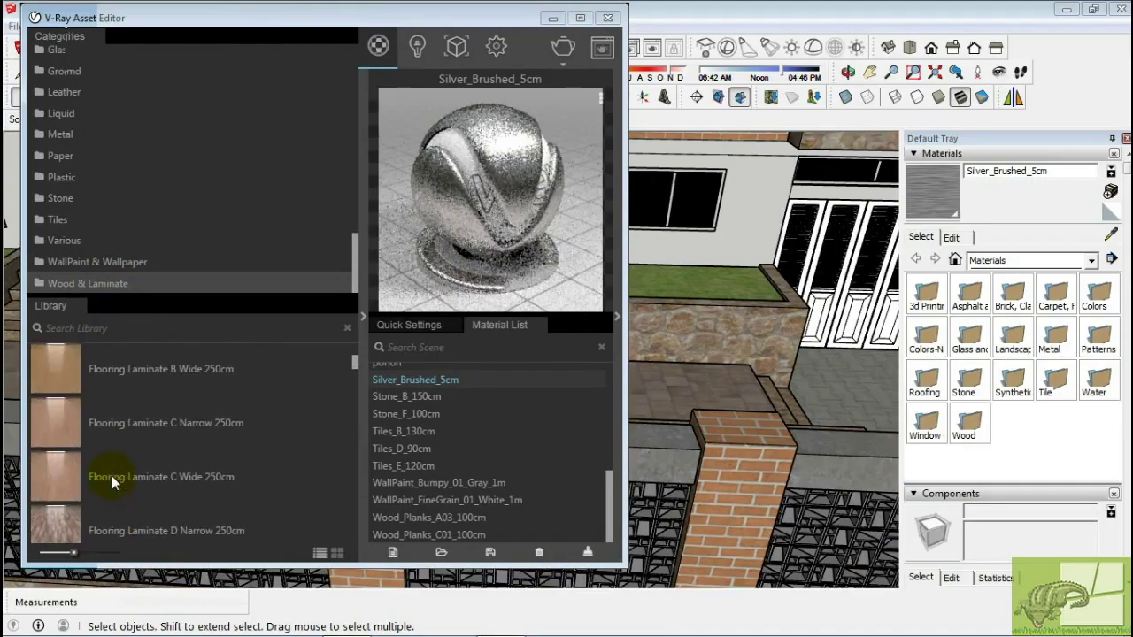
{"action": "scroll", "coordinate": [111, 476], "scroll_direction": "down", "scroll_amount": 3}
{"action": "scroll", "coordinate": [89, 477], "scroll_direction": "down", "scroll_amount": 3}
{"action": "left_click_drag", "start_coordinate": [68, 478], "coordinate": [442, 481]}
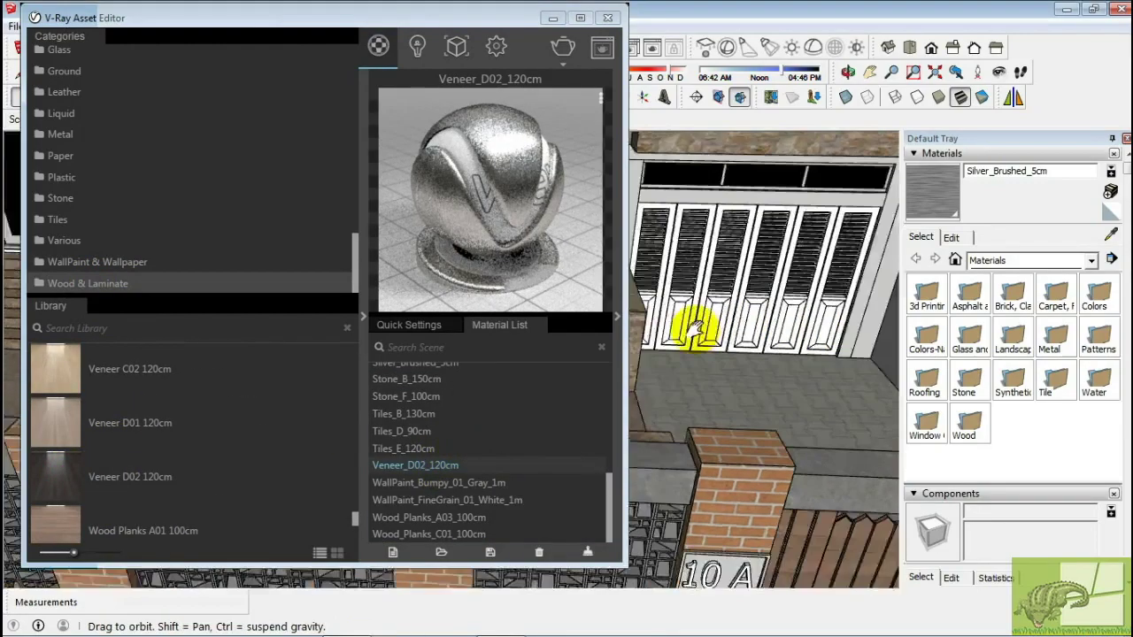
{"action": "middle_click_drag", "start_coordinate": [688, 324], "coordinate": [771, 362]}
{"action": "left_click", "coordinate": [951, 237]}
{"action": "left_click", "coordinate": [965, 426]}
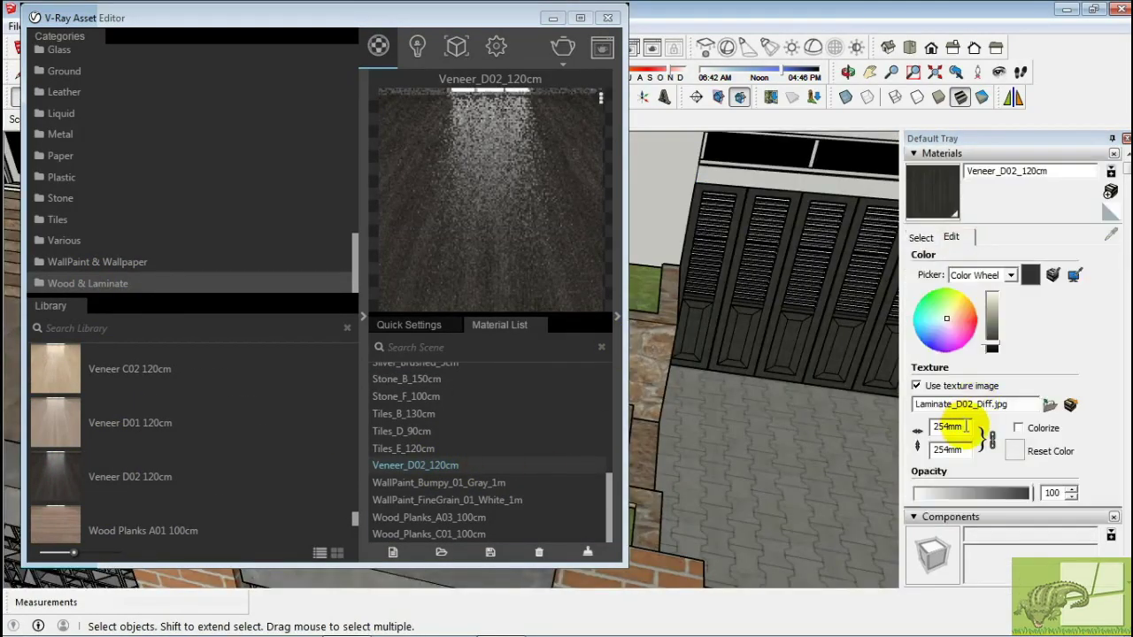
{"action": "type", "text": "1200"}
{"action": "scroll", "coordinate": [821, 346], "scroll_direction": "up", "scroll_amount": 3}
{"action": "scroll", "coordinate": [784, 385], "scroll_direction": "down", "scroll_amount": 4}
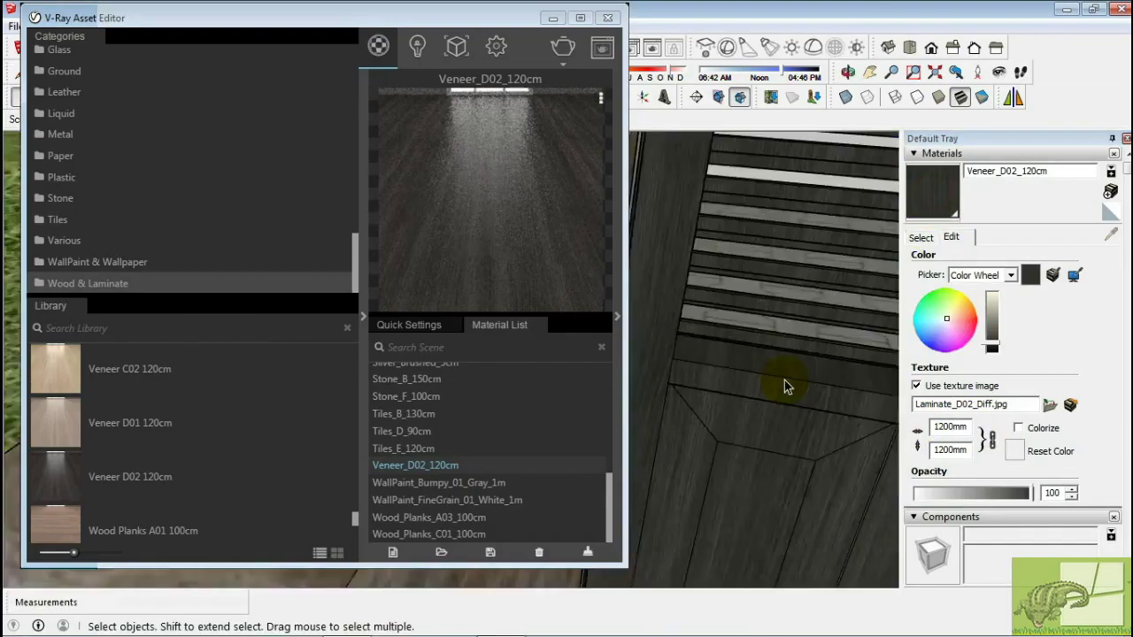
Add Granite I 80cm from the library's tile materials to the scene.
{"action": "middle_click_drag", "start_coordinate": [784, 384], "coordinate": [690, 345]}
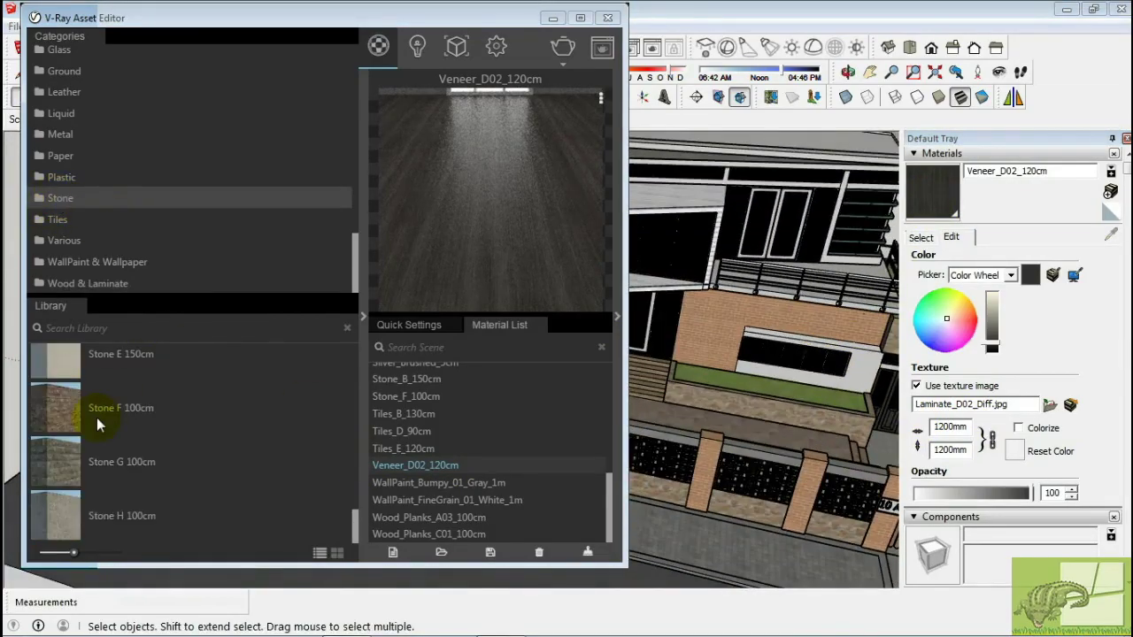
{"action": "scroll", "coordinate": [96, 425], "scroll_direction": "up", "scroll_amount": 5}
{"action": "scroll", "coordinate": [166, 203], "scroll_direction": "up", "scroll_amount": 5}
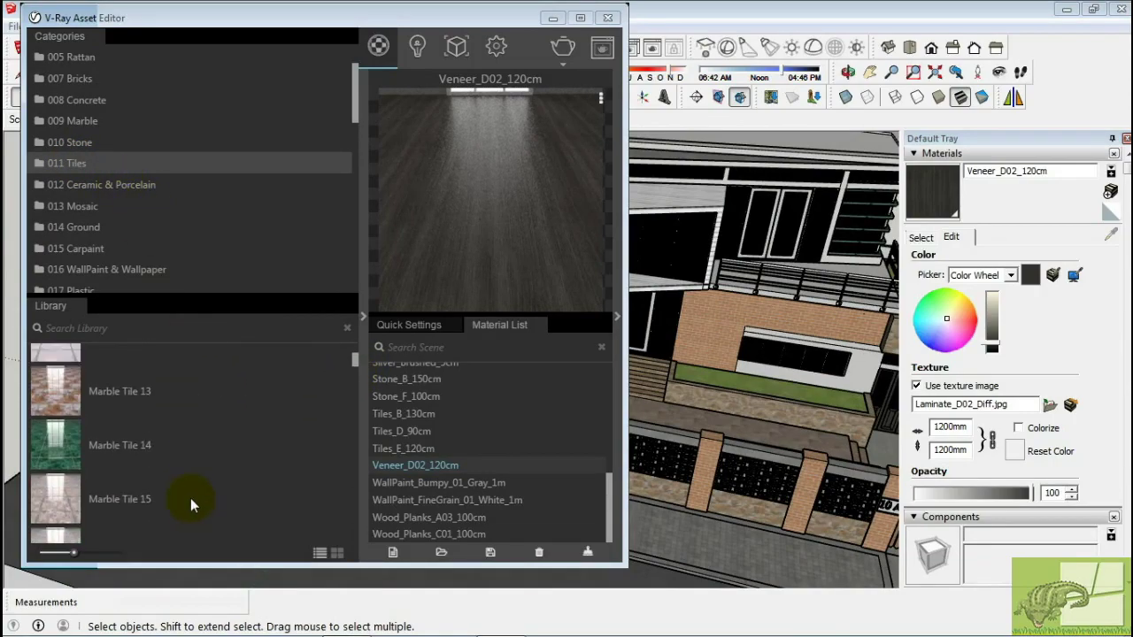
{"action": "scroll", "coordinate": [190, 498], "scroll_direction": "up", "scroll_amount": 2}
{"action": "scroll", "coordinate": [137, 406], "scroll_direction": "down", "scroll_amount": 4}
{"action": "scroll", "coordinate": [138, 406], "scroll_direction": "down", "scroll_amount": 3}
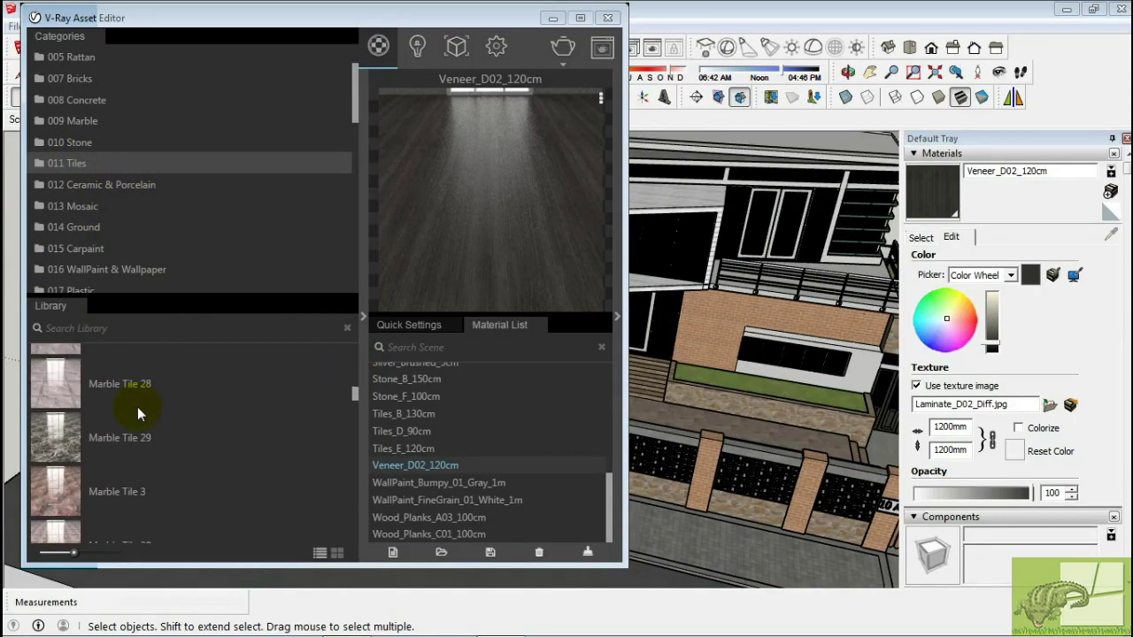
{"action": "scroll", "coordinate": [137, 407], "scroll_direction": "down", "scroll_amount": 3}
{"action": "scroll", "coordinate": [137, 406], "scroll_direction": "down", "scroll_amount": 3}
{"action": "scroll", "coordinate": [160, 208], "scroll_direction": "down", "scroll_amount": 5}
{"action": "left_click", "coordinate": [95, 223]}
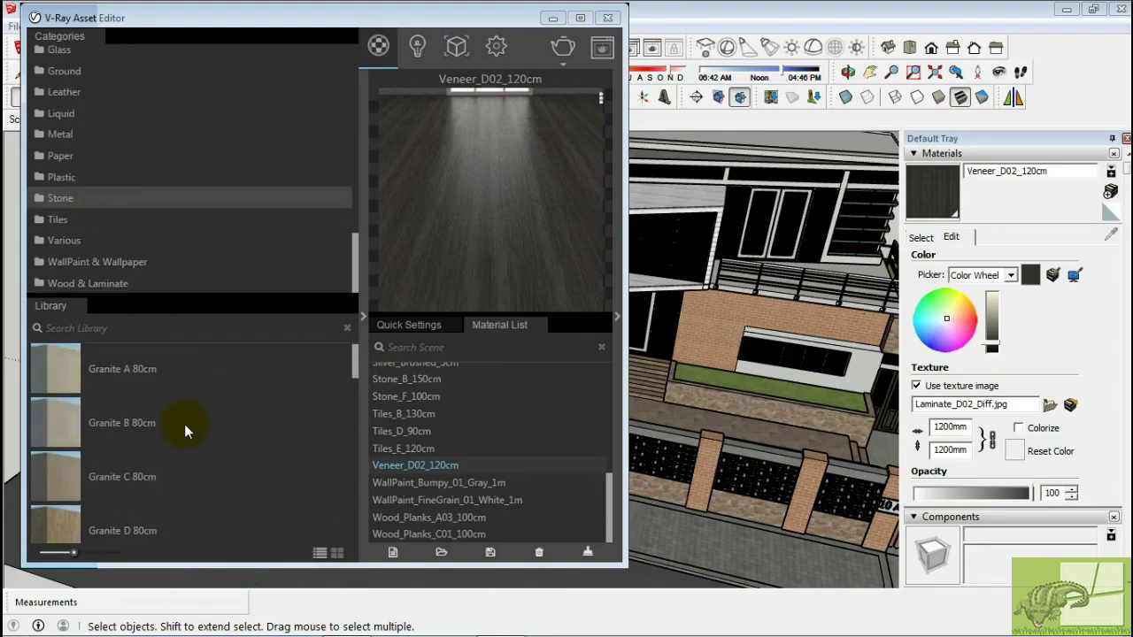
{"action": "left_click_drag", "start_coordinate": [75, 394], "coordinate": [442, 405]}
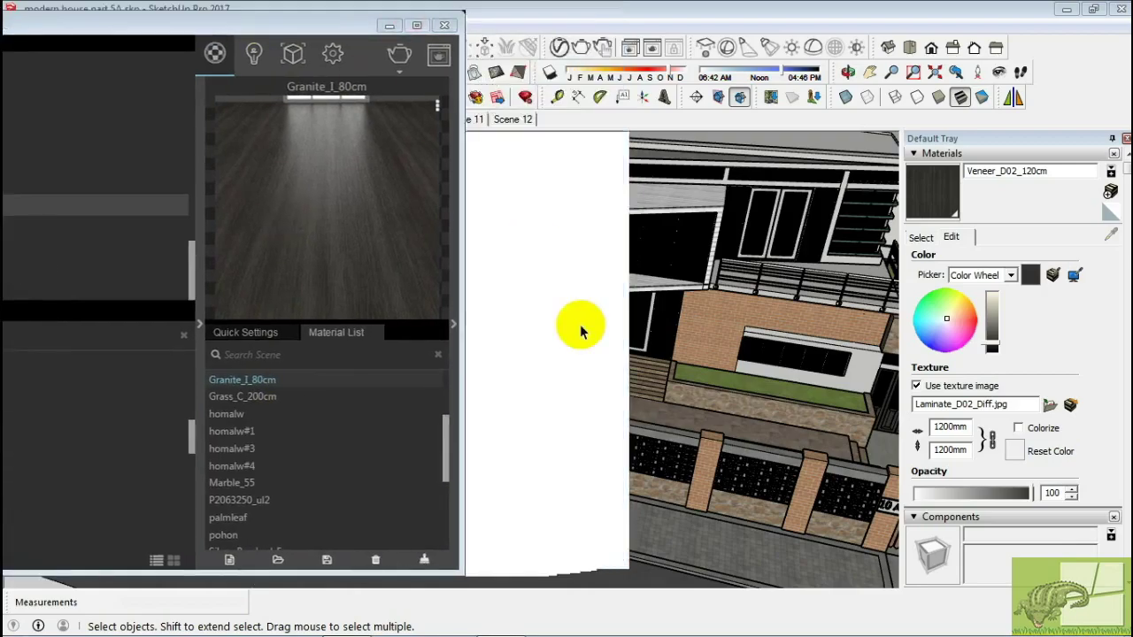
Open the white slab group and paint its top face with Granite I 80cm.
{"action": "left_click", "coordinate": [581, 331]}
{"action": "scroll", "coordinate": [596, 346], "scroll_direction": "up", "scroll_amount": 5}
{"action": "scroll", "coordinate": [590, 348], "scroll_direction": "up", "scroll_amount": 3}
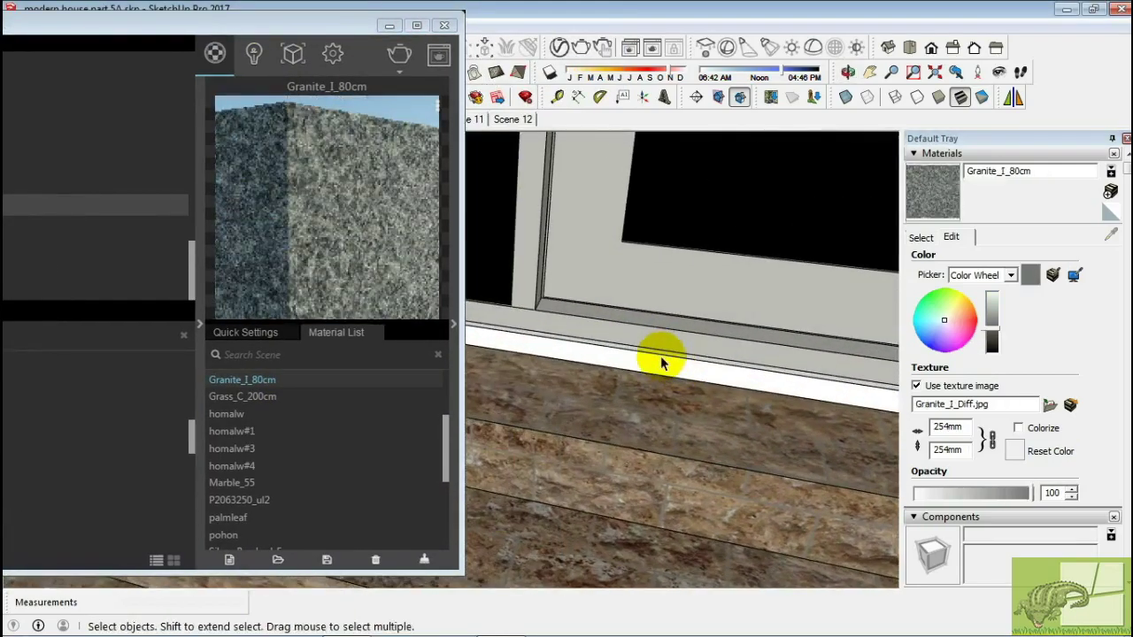
{"action": "double_click", "coordinate": [670, 363]}
{"action": "scroll", "coordinate": [670, 366], "scroll_direction": "down", "scroll_amount": 4}
{"action": "left_click", "coordinate": [857, 280]}
{"action": "scroll", "coordinate": [703, 321], "scroll_direction": "up", "scroll_amount": 3}
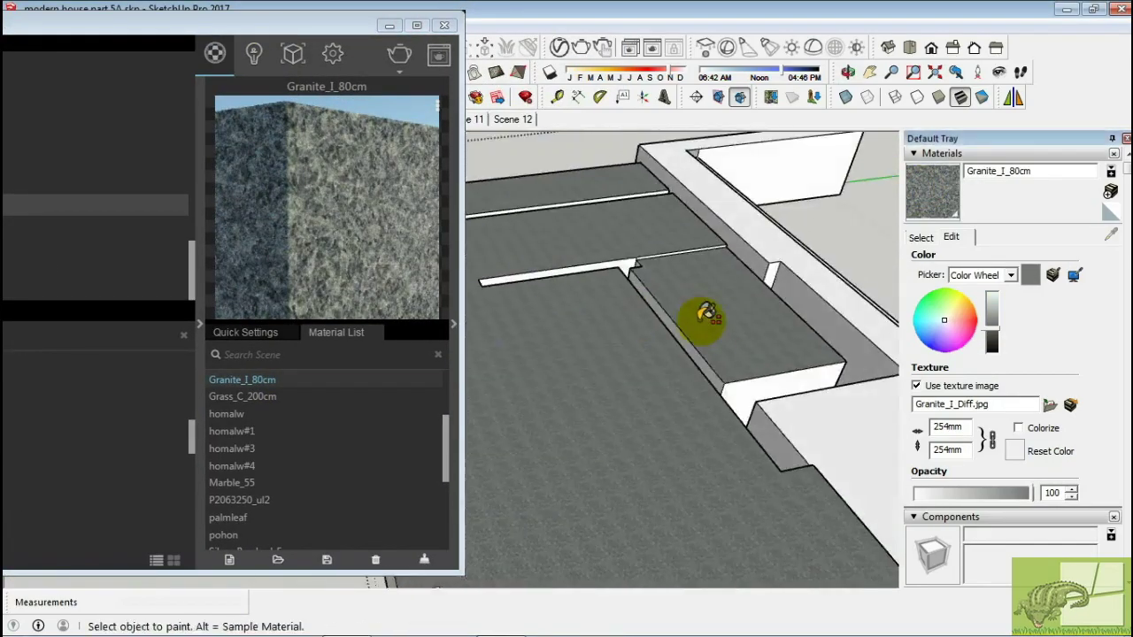
{"action": "scroll", "coordinate": [670, 240], "scroll_direction": "up", "scroll_amount": 3}
{"action": "scroll", "coordinate": [670, 240], "scroll_direction": "down", "scroll_amount": 4}
Orbit over to the balcony slab and paint it with the granite.
{"action": "mouse_move", "coordinate": [670, 240]}
{"action": "middle_mouse_down"}
{"action": "mouse_move", "coordinate": [781, 429]}
{"action": "mouse_move", "coordinate": [842, 389]}
{"action": "middle_mouse_up"}
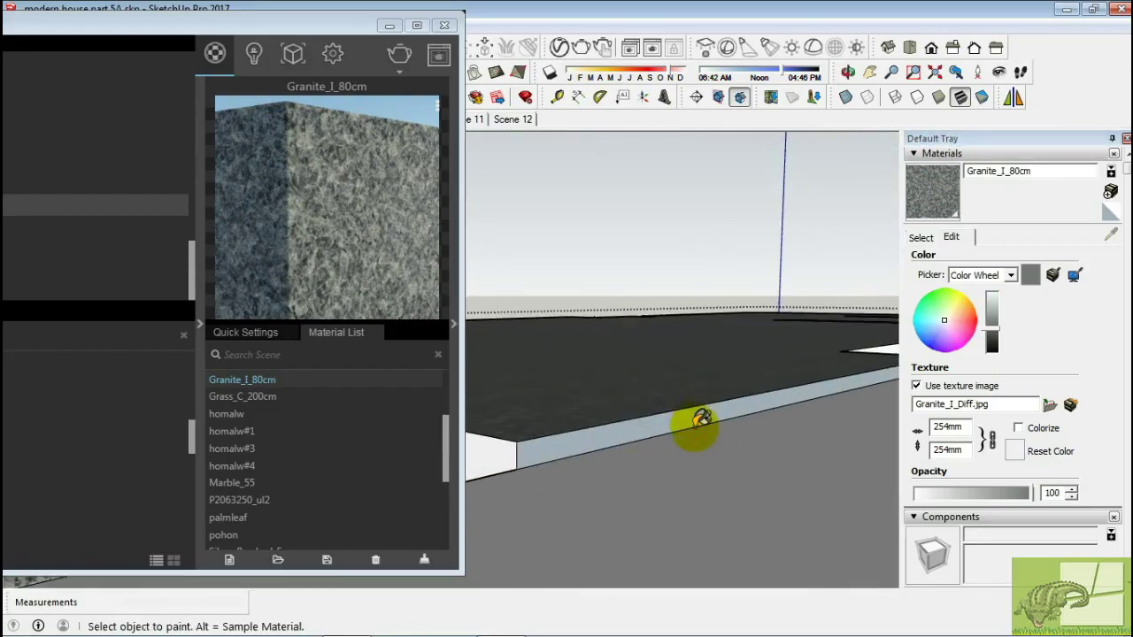
{"action": "middle_click_drag", "start_coordinate": [701, 405], "coordinate": [999, 469]}
{"action": "key", "text": "space"}
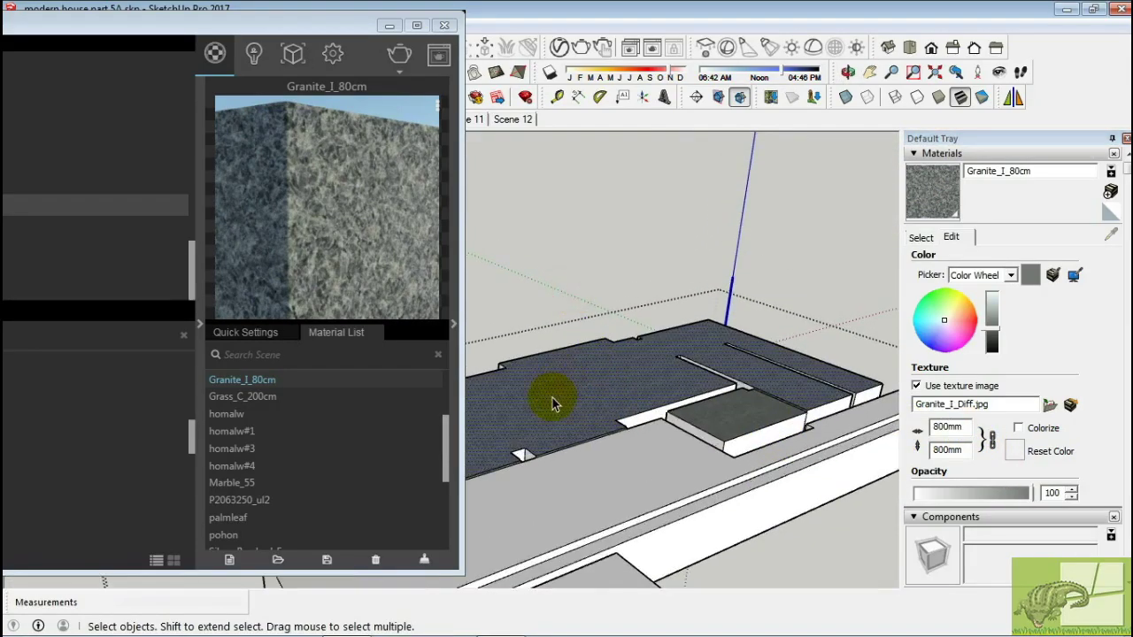
{"action": "mouse_move", "coordinate": [553, 403]}
{"action": "middle_mouse_down"}
{"action": "mouse_move", "coordinate": [678, 443]}
{"action": "mouse_move", "coordinate": [645, 371]}
{"action": "middle_mouse_up"}
{"action": "scroll", "coordinate": [645, 371], "scroll_direction": "up", "scroll_amount": 5}
{"action": "left_click", "coordinate": [932, 190]}
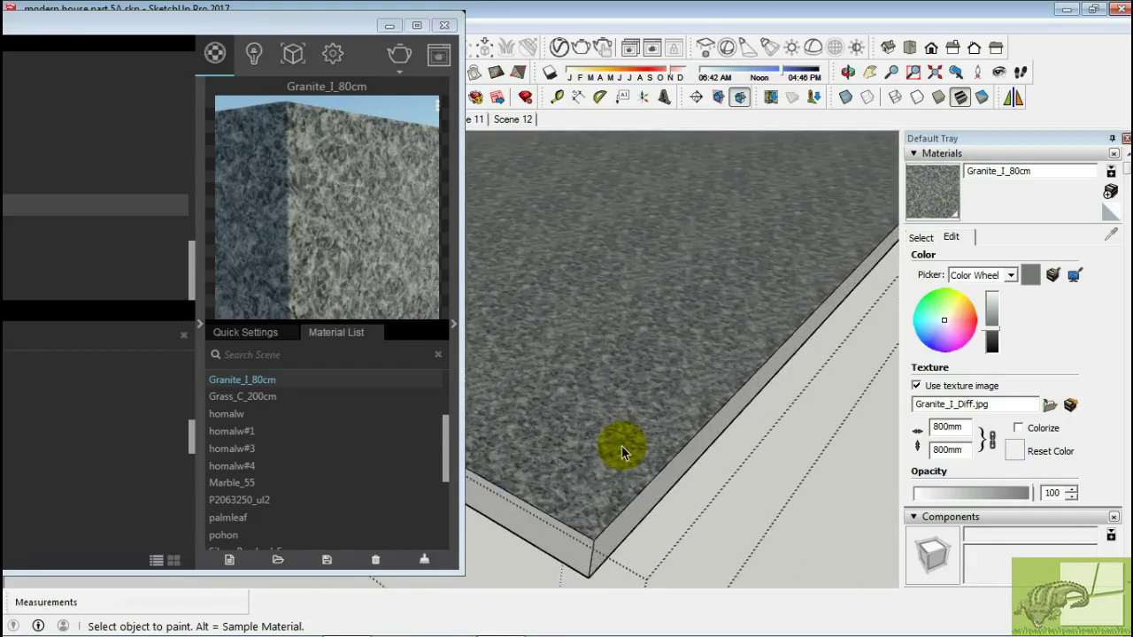
{"action": "key", "text": "space"}
{"action": "scroll", "coordinate": [623, 452], "scroll_direction": "down", "scroll_amount": 3}
{"action": "mouse_move", "coordinate": [620, 435]}
{"action": "middle_mouse_down"}
{"action": "mouse_move", "coordinate": [716, 455]}
{"action": "mouse_move", "coordinate": [882, 171]}
{"action": "middle_mouse_up"}
Open the louver component for editing and orbit round to the balcony railing.
{"action": "left_click", "coordinate": [921, 237]}
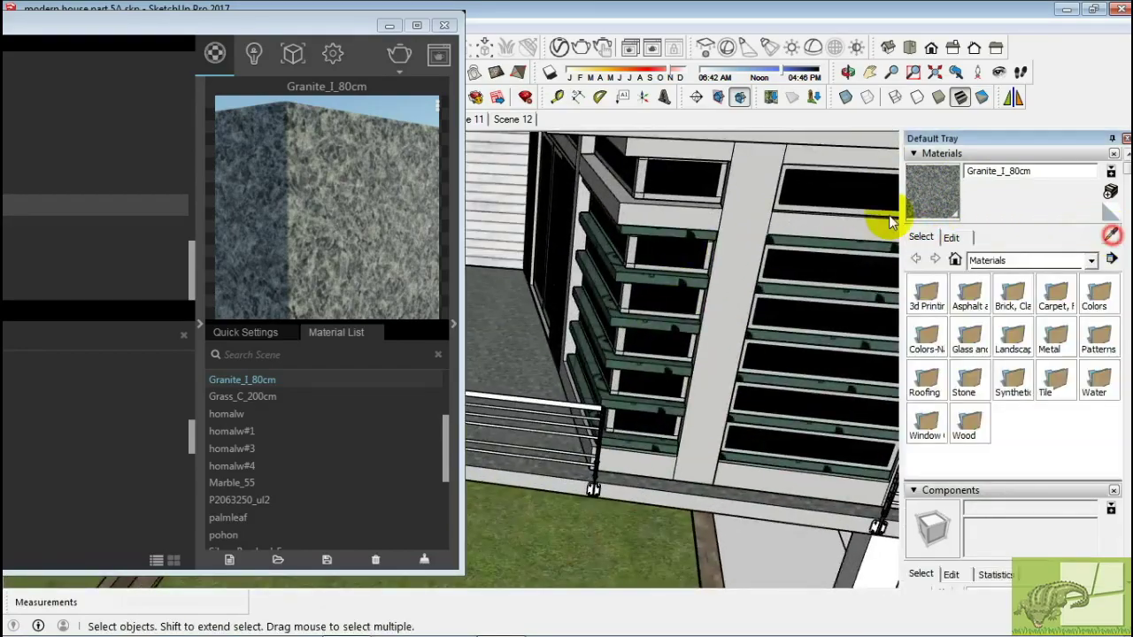
{"action": "double_click", "coordinate": [659, 245]}
{"action": "left_click", "coordinate": [961, 216]}
{"action": "middle_click_drag", "start_coordinate": [700, 266], "coordinate": [791, 220]}
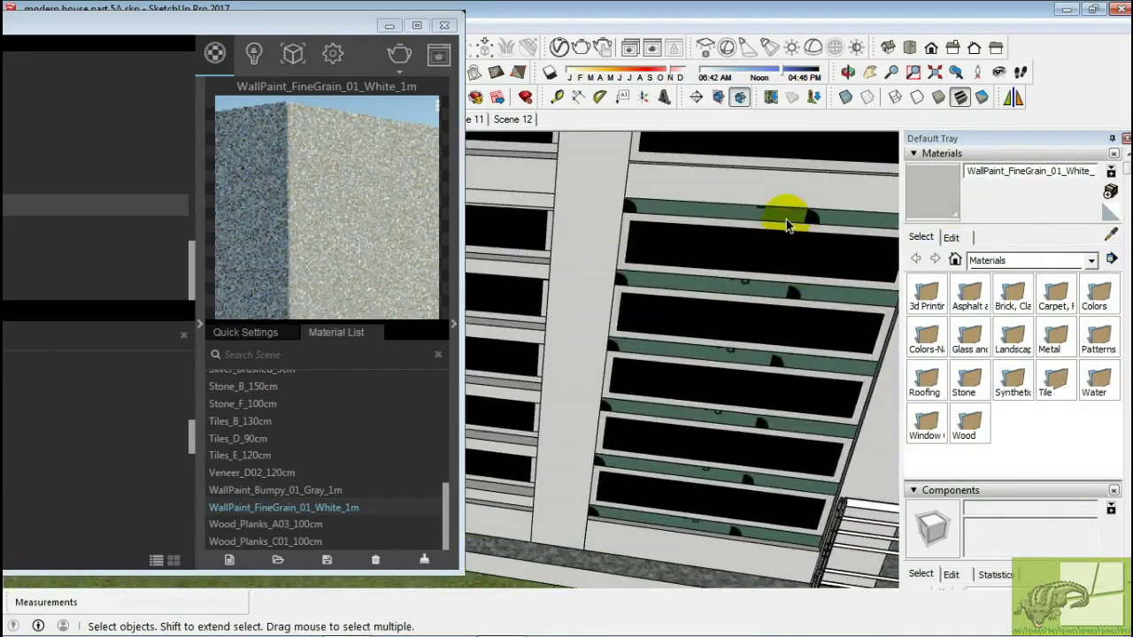
{"action": "key", "text": "space"}
{"action": "scroll", "coordinate": [711, 224], "scroll_direction": "down", "scroll_amount": 3}
{"action": "mouse_move", "coordinate": [713, 233]}
{"action": "middle_mouse_down"}
{"action": "mouse_move", "coordinate": [670, 223]}
{"action": "mouse_move", "coordinate": [594, 265]}
{"action": "mouse_move", "coordinate": [607, 195]}
{"action": "mouse_move", "coordinate": [703, 321]}
{"action": "mouse_move", "coordinate": [632, 425]}
{"action": "middle_mouse_up"}
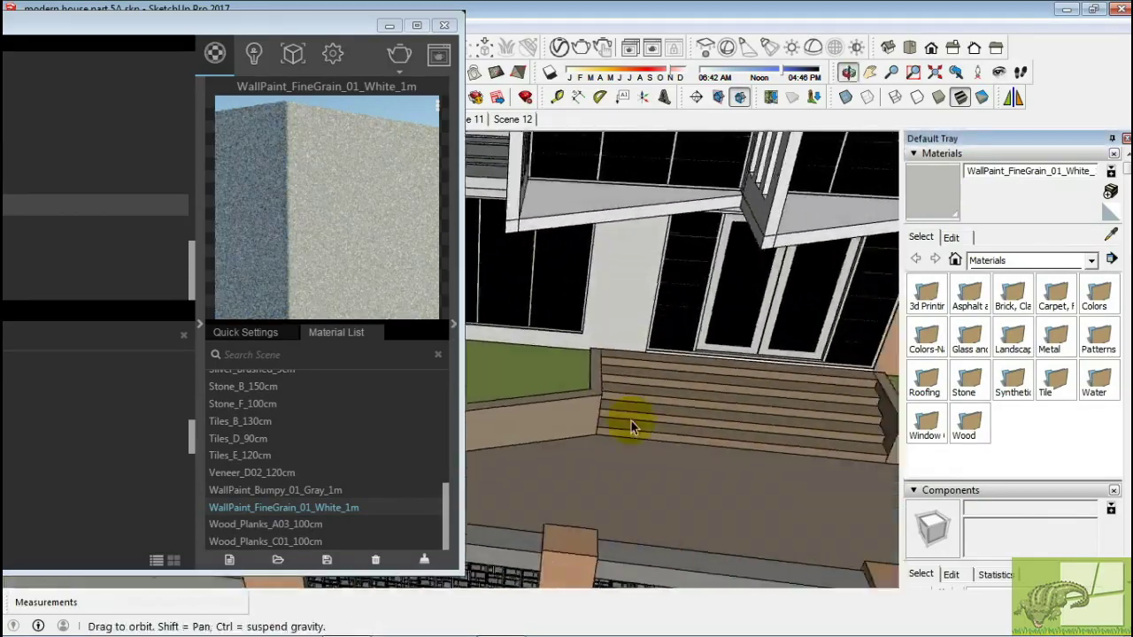
{"action": "scroll", "coordinate": [663, 346], "scroll_direction": "up", "scroll_amount": 3}
{"action": "scroll", "coordinate": [749, 345], "scroll_direction": "down", "scroll_amount": 3}
Add Chrome Black to the scene materials and move the material editor off the model.
{"action": "scroll", "coordinate": [239, 246], "scroll_direction": "up", "scroll_amount": 3}
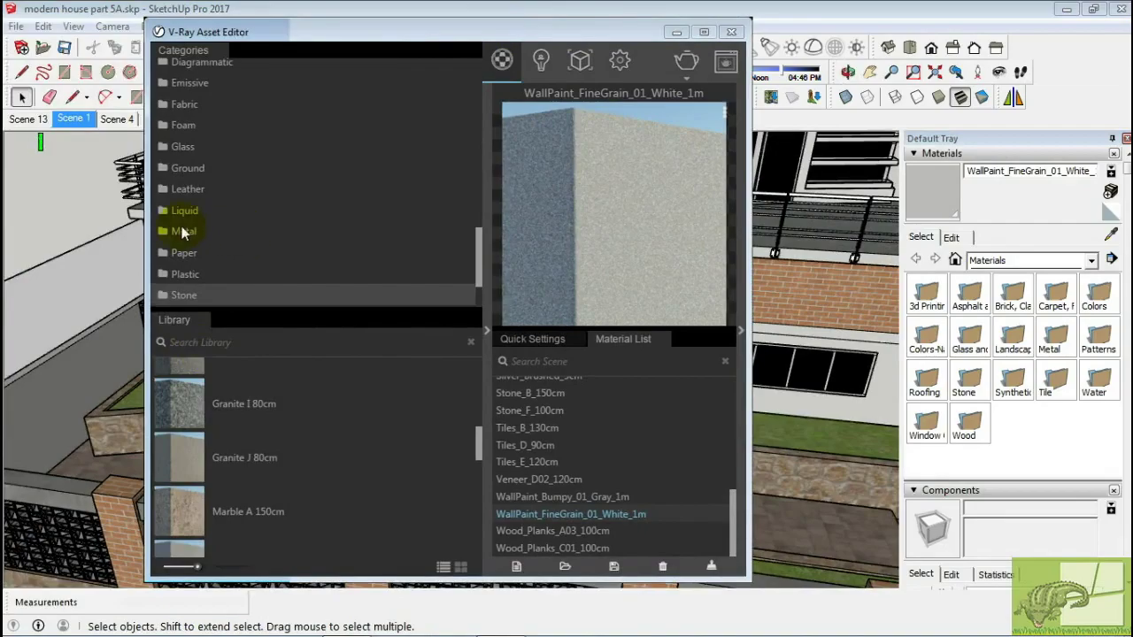
{"action": "left_click_drag", "start_coordinate": [236, 403], "coordinate": [611, 460]}
{"action": "left_click_drag", "start_coordinate": [592, 29], "coordinate": [412, 38]}
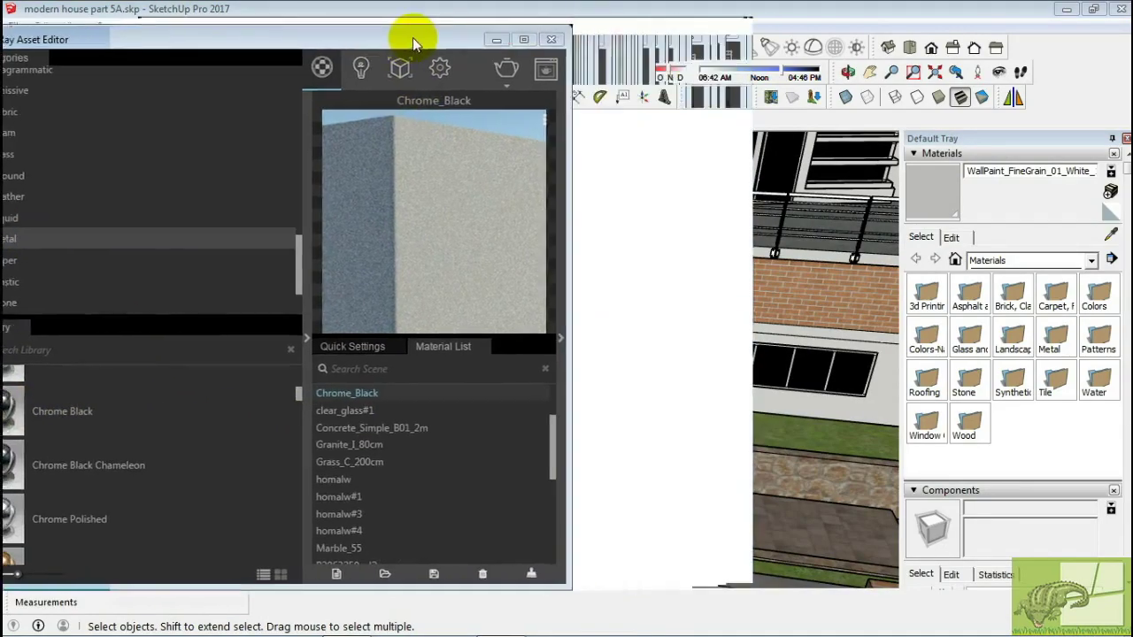
{"action": "scroll", "coordinate": [671, 328], "scroll_direction": "up", "scroll_amount": 5}
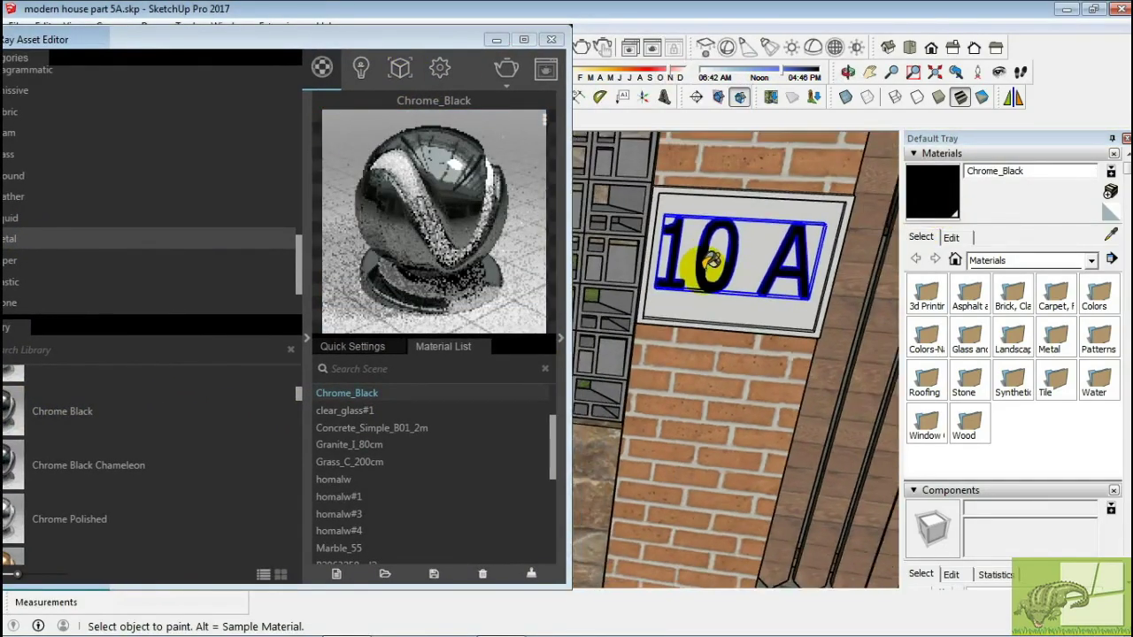
{"action": "scroll", "coordinate": [691, 258], "scroll_direction": "down", "scroll_amount": 5}
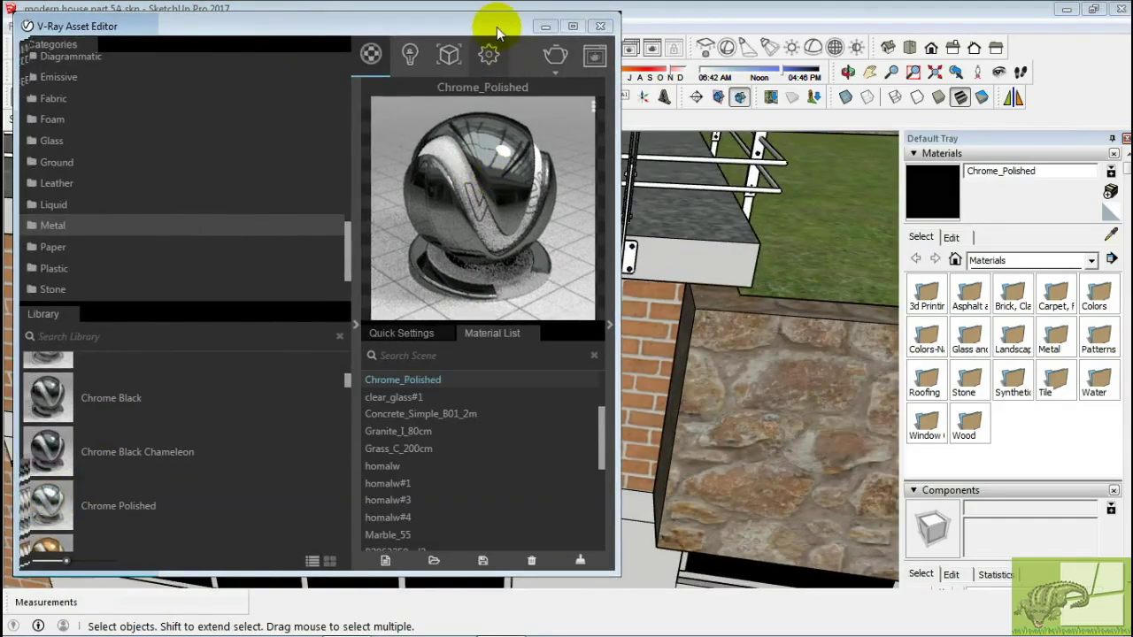
{"action": "left_click_drag", "start_coordinate": [496, 27], "coordinate": [367, 33]}
{"action": "scroll", "coordinate": [611, 253], "scroll_direction": "up", "scroll_amount": 3}
{"action": "scroll", "coordinate": [611, 248], "scroll_direction": "up", "scroll_amount": 3}
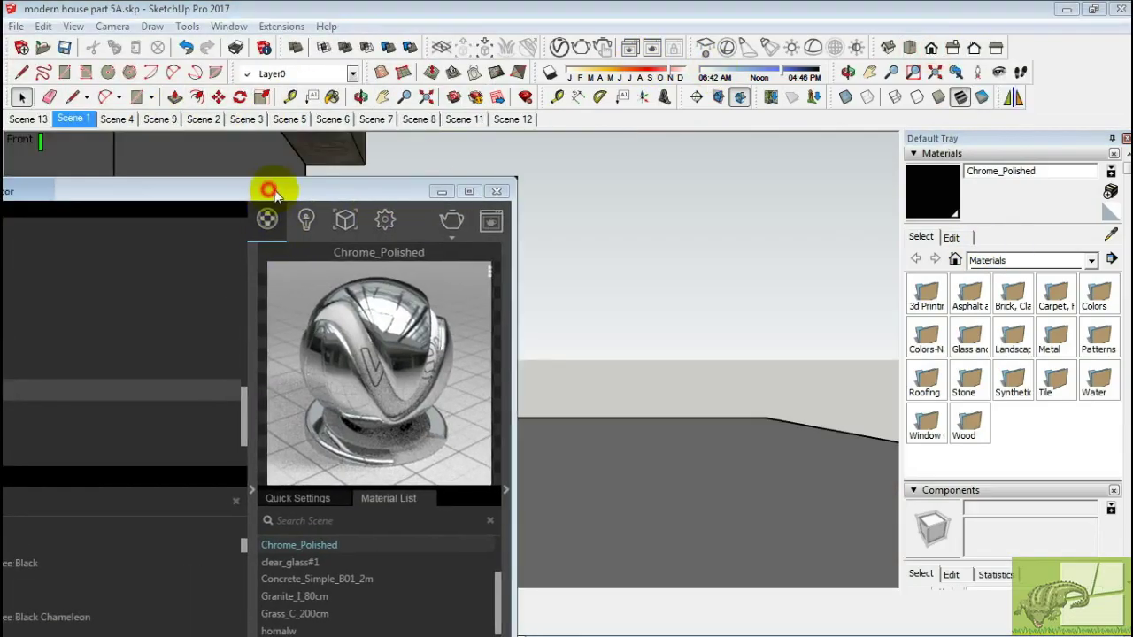
{"action": "left_click_drag", "start_coordinate": [270, 191], "coordinate": [514, 246]}
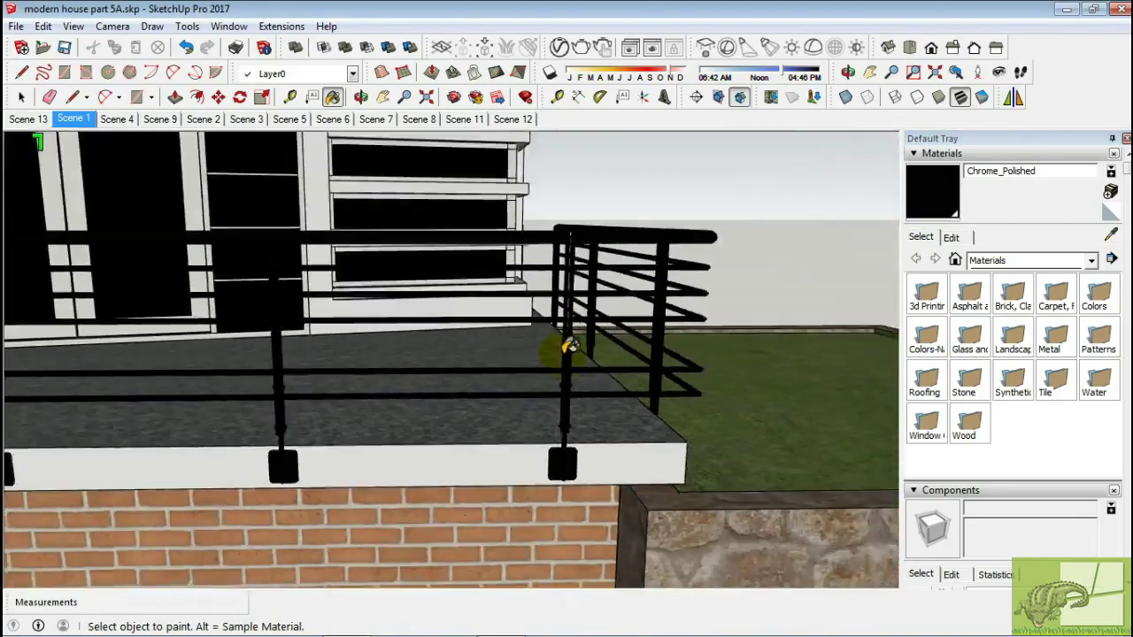
Sample the brick material from the wall and the Stone B material for painting.
{"action": "middle_click_drag", "start_coordinate": [202, 260], "coordinate": [536, 314]}
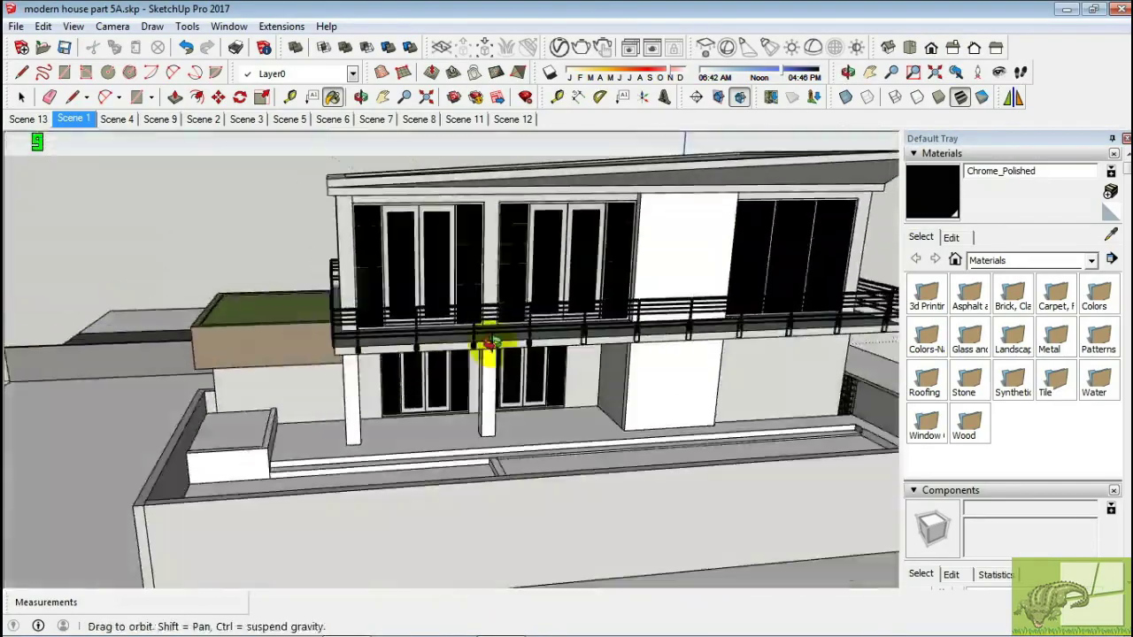
{"action": "mouse_move", "coordinate": [486, 354]}
{"action": "middle_mouse_down"}
{"action": "mouse_move", "coordinate": [462, 297]}
{"action": "mouse_move", "coordinate": [637, 328]}
{"action": "middle_mouse_up"}
{"action": "key", "text": "b"}
{"action": "middle_click_drag", "start_coordinate": [324, 348], "coordinate": [640, 324]}
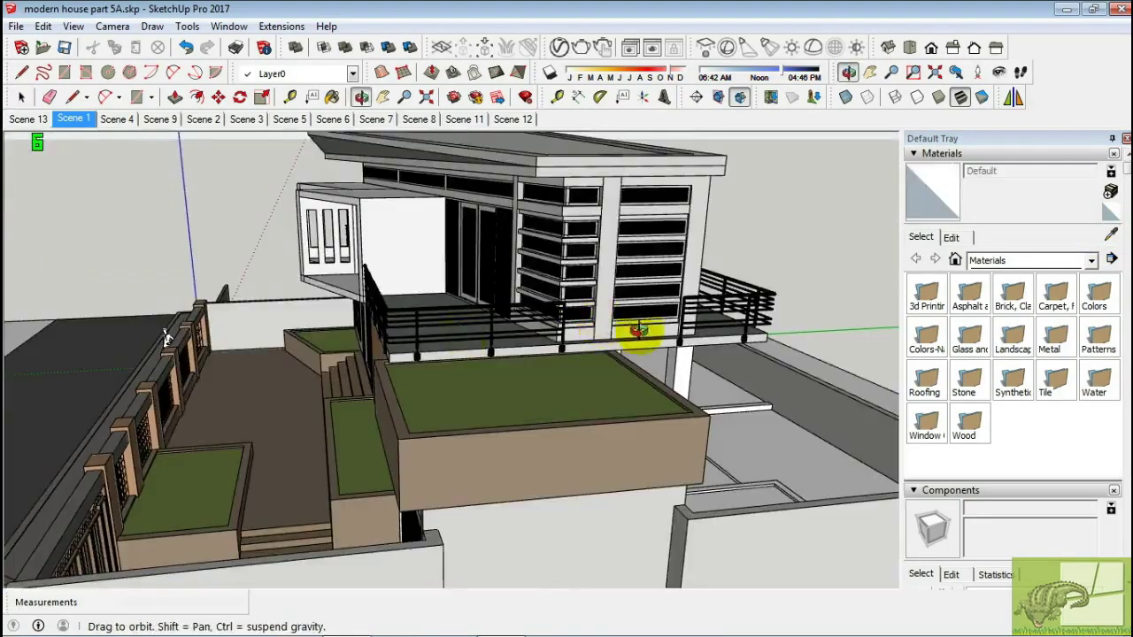
{"action": "left_click", "coordinate": [428, 332], "text": "alt"}
{"action": "mouse_move", "coordinate": [428, 332]}
{"action": "middle_mouse_down"}
{"action": "mouse_move", "coordinate": [726, 328]}
{"action": "mouse_move", "coordinate": [716, 227]}
{"action": "mouse_move", "coordinate": [614, 384]}
{"action": "mouse_move", "coordinate": [673, 434]}
{"action": "mouse_move", "coordinate": [430, 354]}
{"action": "mouse_move", "coordinate": [380, 469]}
{"action": "middle_mouse_up"}
{"action": "left_click", "coordinate": [430, 354], "text": "alt"}
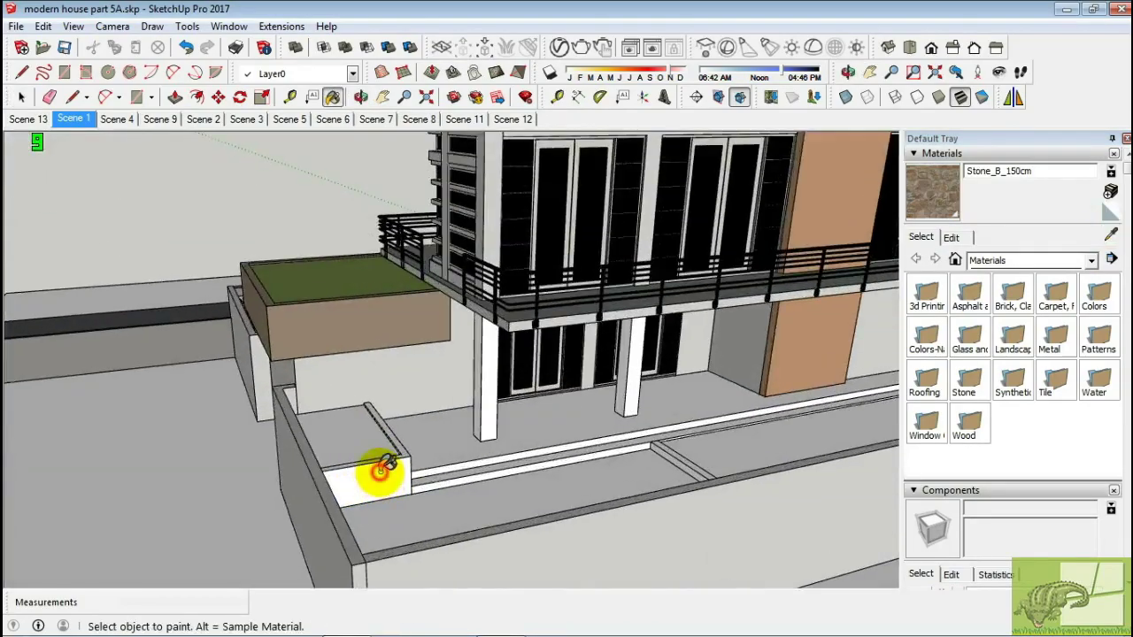
Paint the planter with Stone B stone.
{"action": "left_click", "coordinate": [379, 469]}
{"action": "key", "text": "space"}
{"action": "middle_click_drag", "start_coordinate": [306, 413], "coordinate": [582, 412]}
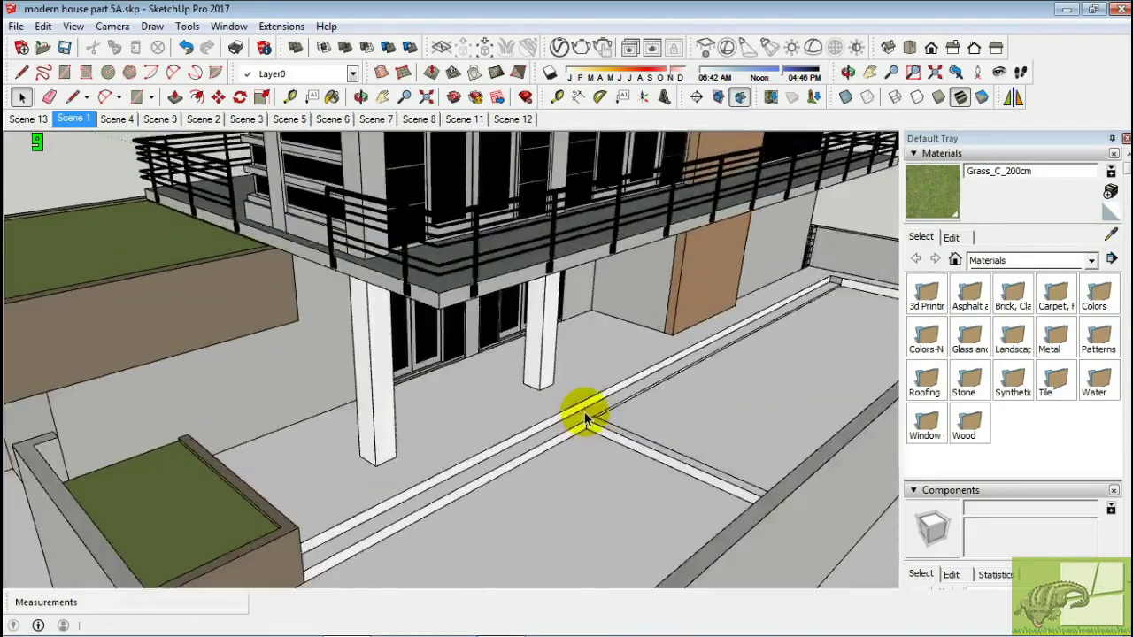
Show the V-Ray material library with enlarged thumbnails.
{"action": "left_click", "coordinate": [569, 45]}
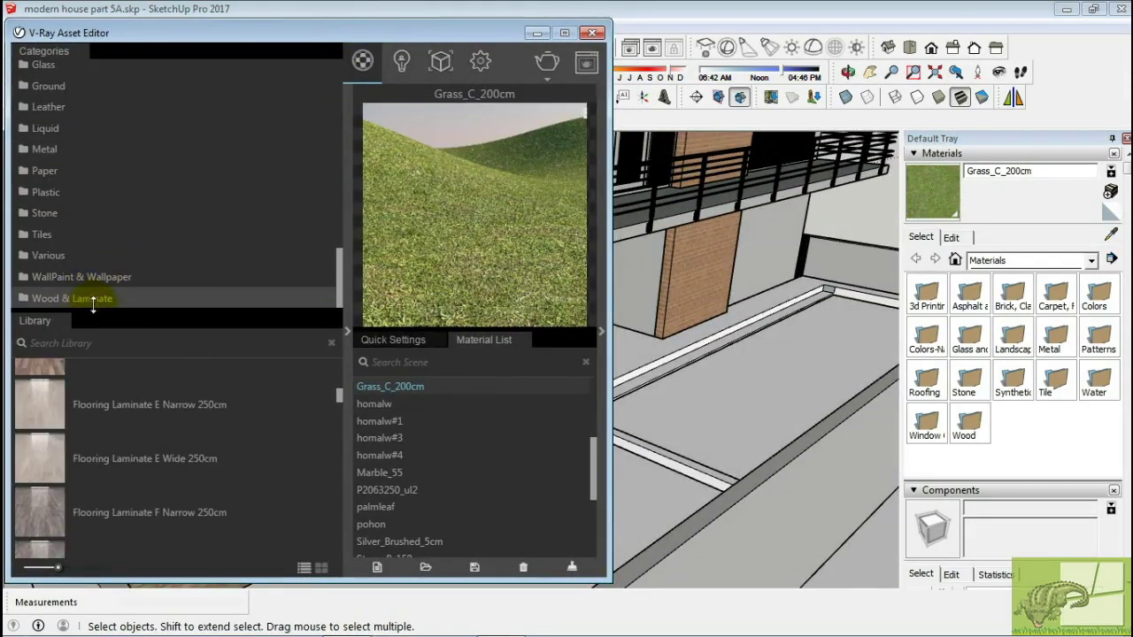
{"action": "scroll", "coordinate": [159, 419], "scroll_direction": "down", "scroll_amount": 3}
{"action": "scroll", "coordinate": [160, 419], "scroll_direction": "down", "scroll_amount": 5}
{"action": "scroll", "coordinate": [159, 420], "scroll_direction": "down", "scroll_amount": 3}
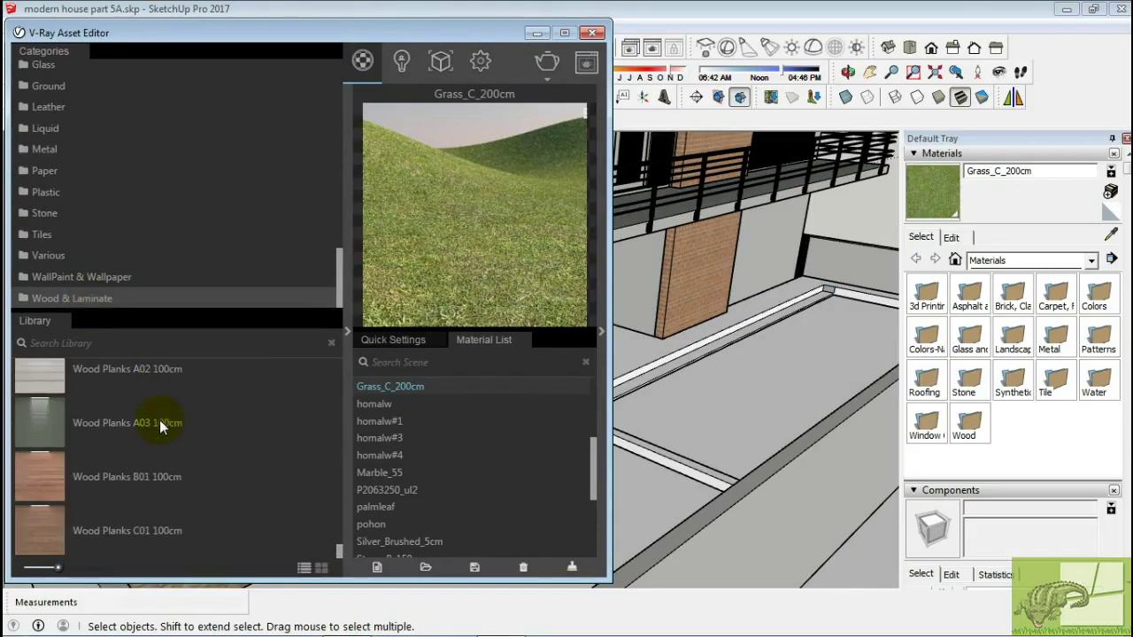
{"action": "scroll", "coordinate": [160, 420], "scroll_direction": "up", "scroll_amount": 5}
{"action": "left_click_drag", "start_coordinate": [66, 569], "coordinate": [103, 567]}
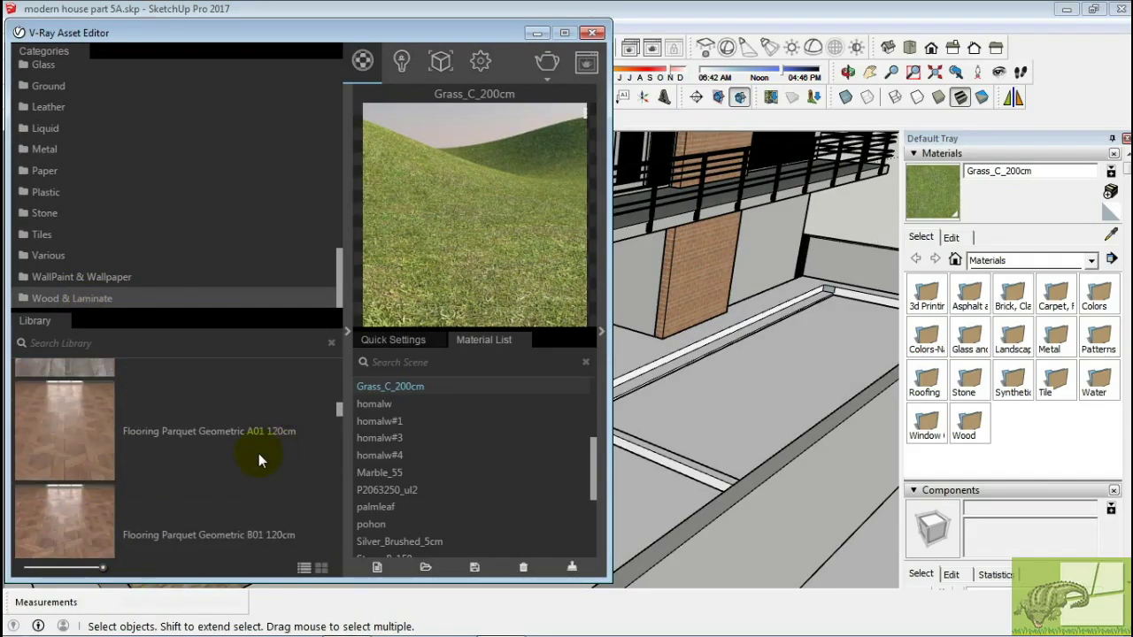
Select the floor face and inspect the floor edge beside the low wall.
{"action": "key", "text": "space"}
{"action": "left_click", "coordinate": [772, 378]}
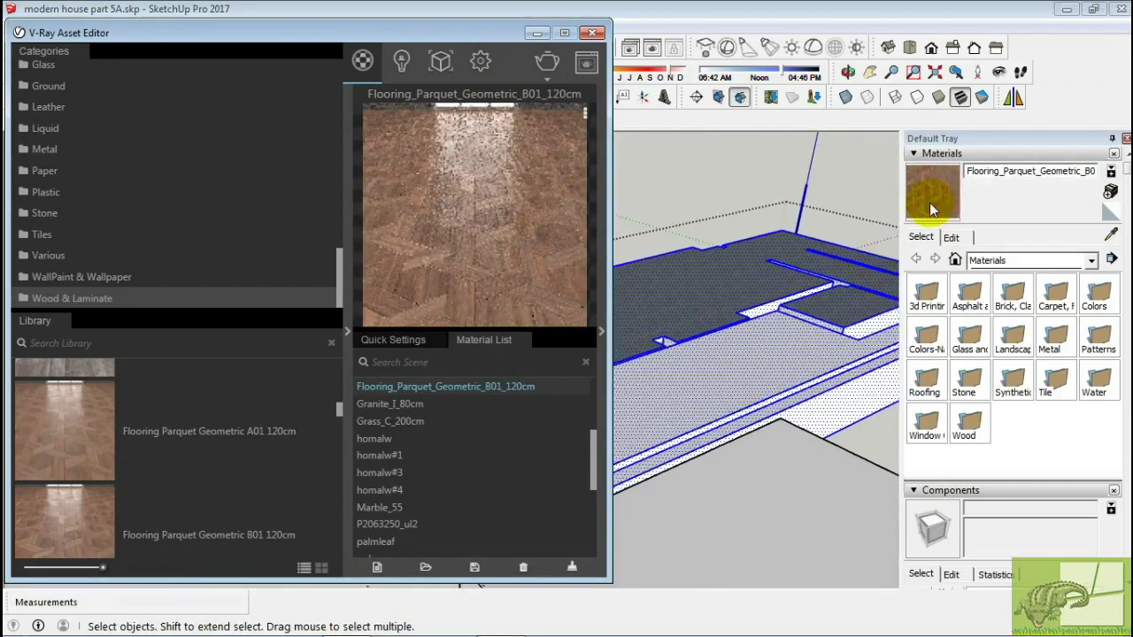
{"action": "middle_click_drag", "start_coordinate": [748, 423], "coordinate": [816, 226]}
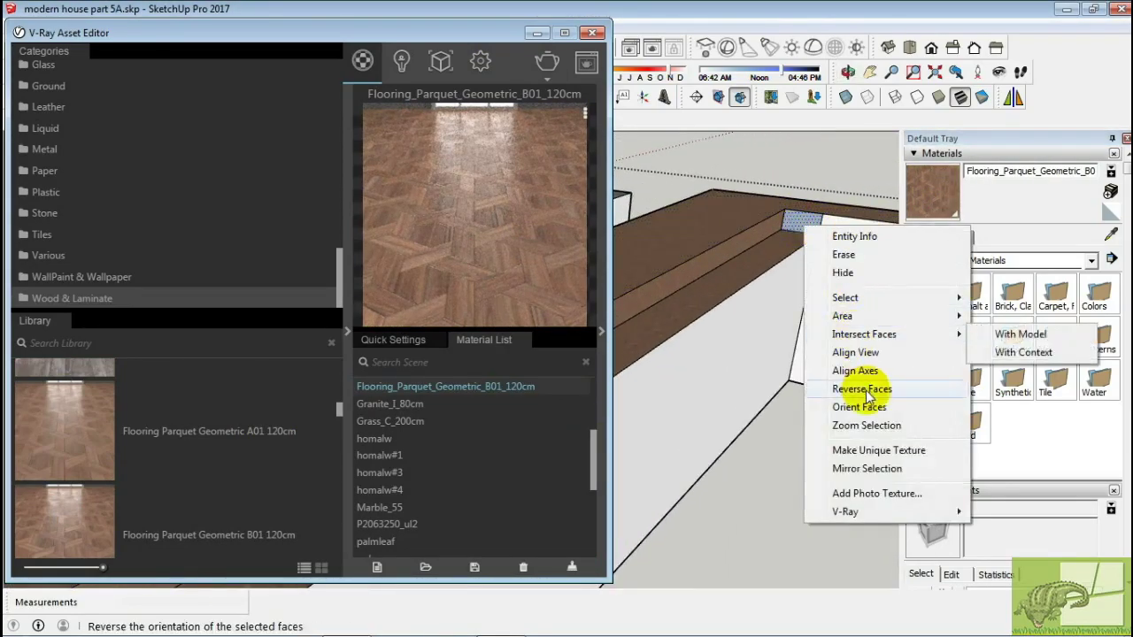
{"action": "left_click", "coordinate": [866, 396]}
{"action": "scroll", "coordinate": [834, 217], "scroll_direction": "up", "scroll_amount": 2}
{"action": "key", "text": "e"}
{"action": "scroll", "coordinate": [815, 226], "scroll_direction": "down", "scroll_amount": 3}
{"action": "key", "text": "l"}
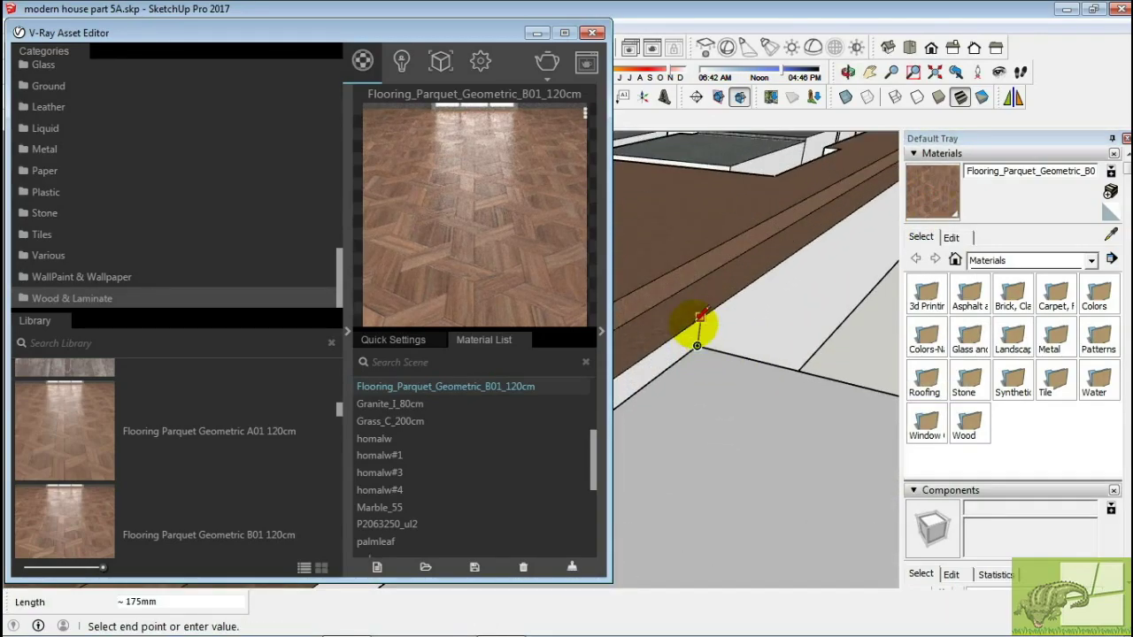
{"action": "left_click", "coordinate": [707, 373]}
{"action": "key", "text": "e"}
{"action": "middle_click_drag", "start_coordinate": [741, 367], "coordinate": [891, 316]}
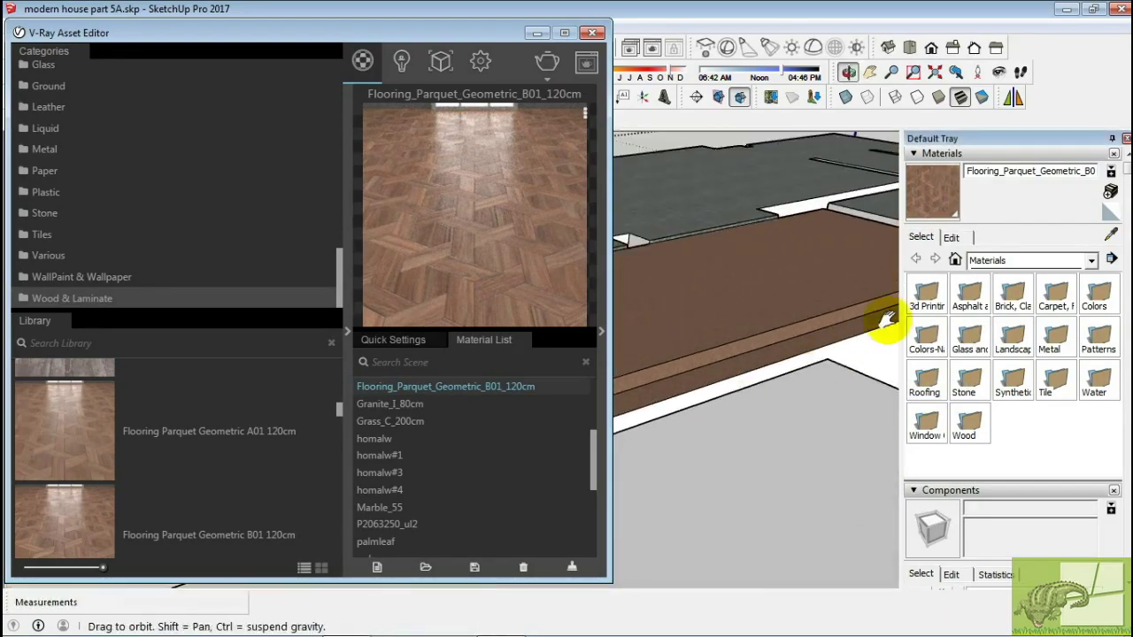
Paint the floor strip with Flooring_Parquet_Geometric_B01_120cm and open its material settings.
{"action": "key", "text": "m"}
{"action": "mouse_move", "coordinate": [688, 322]}
{"action": "middle_mouse_down", "text": "shift"}
{"action": "mouse_move", "coordinate": [765, 326]}
{"action": "mouse_move", "coordinate": [822, 296]}
{"action": "middle_mouse_up", "text": "shift"}
{"action": "key", "text": "space"}
{"action": "left_click", "coordinate": [823, 296]}
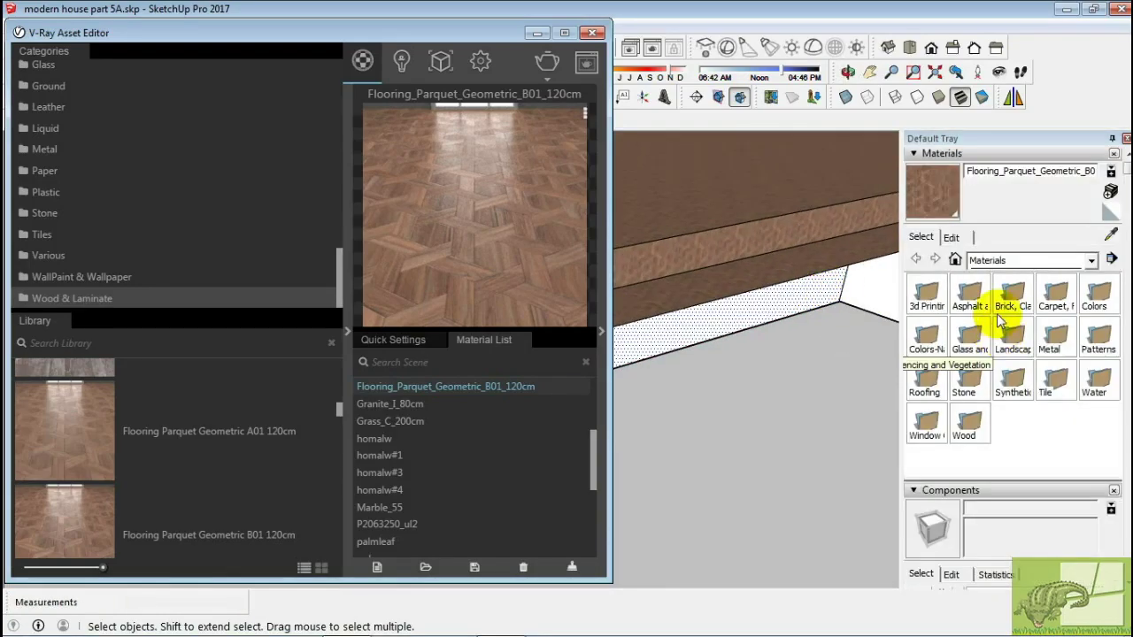
{"action": "left_click", "coordinate": [790, 359]}
{"action": "key", "text": "space"}
{"action": "left_click", "coordinate": [951, 236]}
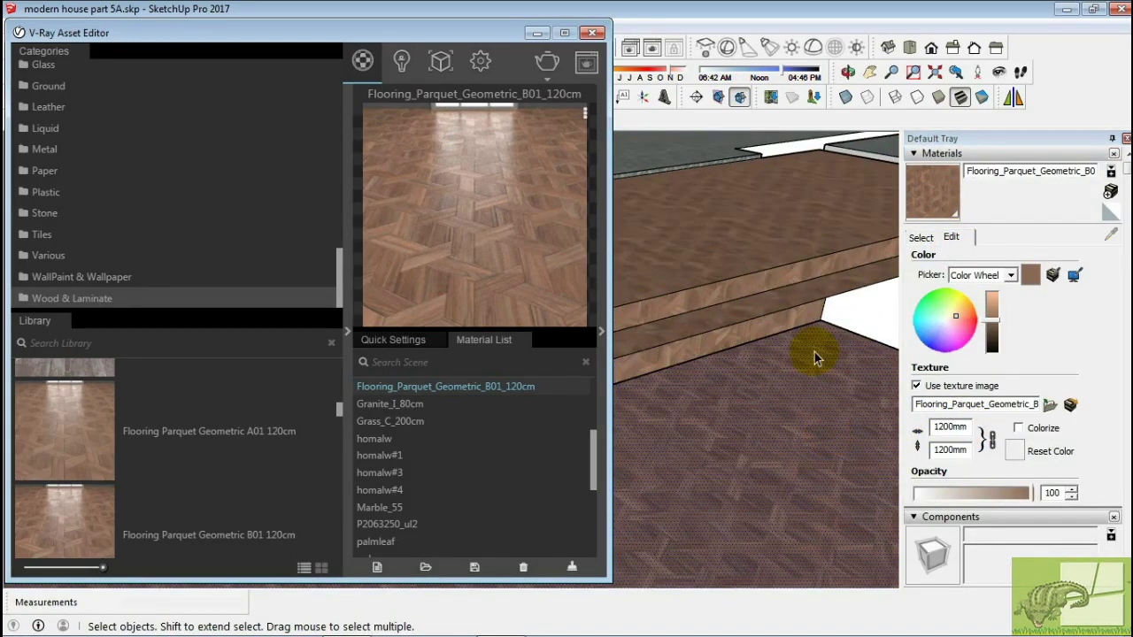
{"action": "middle_click_drag", "start_coordinate": [815, 358], "coordinate": [761, 380]}
{"action": "scroll", "coordinate": [756, 413], "scroll_direction": "down", "scroll_amount": 3}
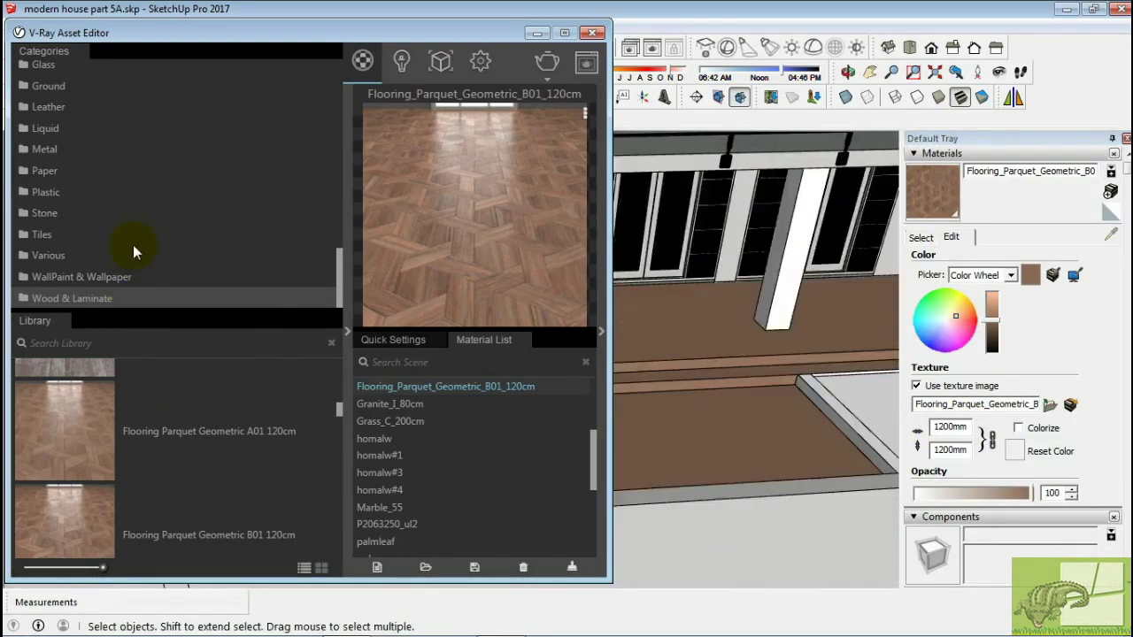
{"action": "scroll", "coordinate": [135, 252], "scroll_direction": "up", "scroll_amount": 5}
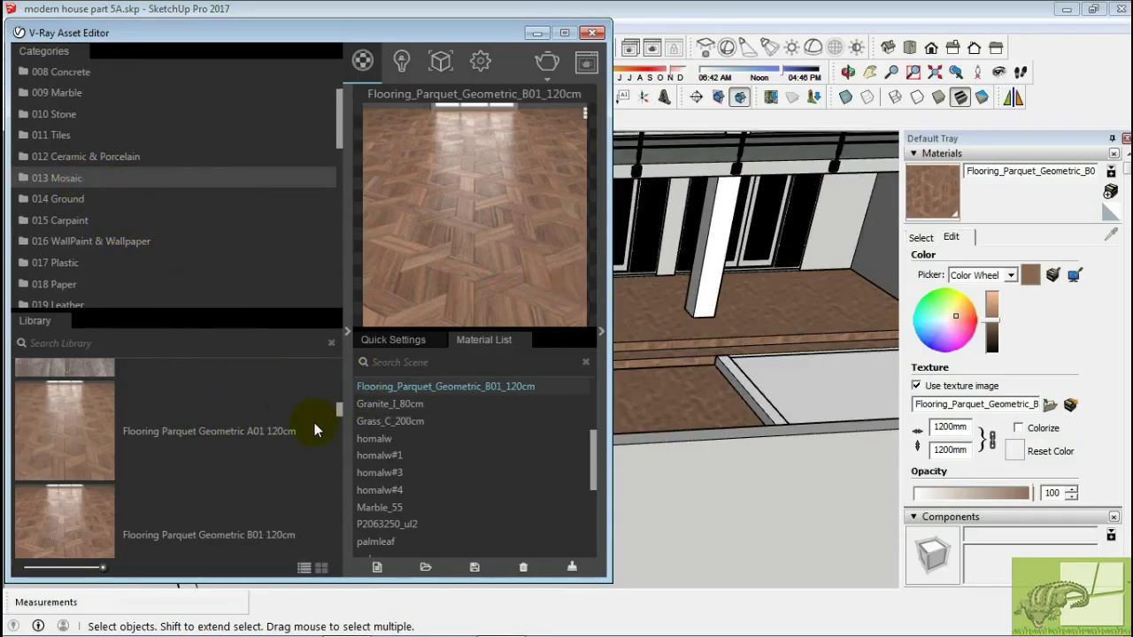
Show the 013 Mosaic category and scroll the library down to Mosaic 118 and 119.
{"action": "left_click", "coordinate": [186, 192]}
{"action": "middle_click_drag", "start_coordinate": [776, 303], "coordinate": [682, 240]}
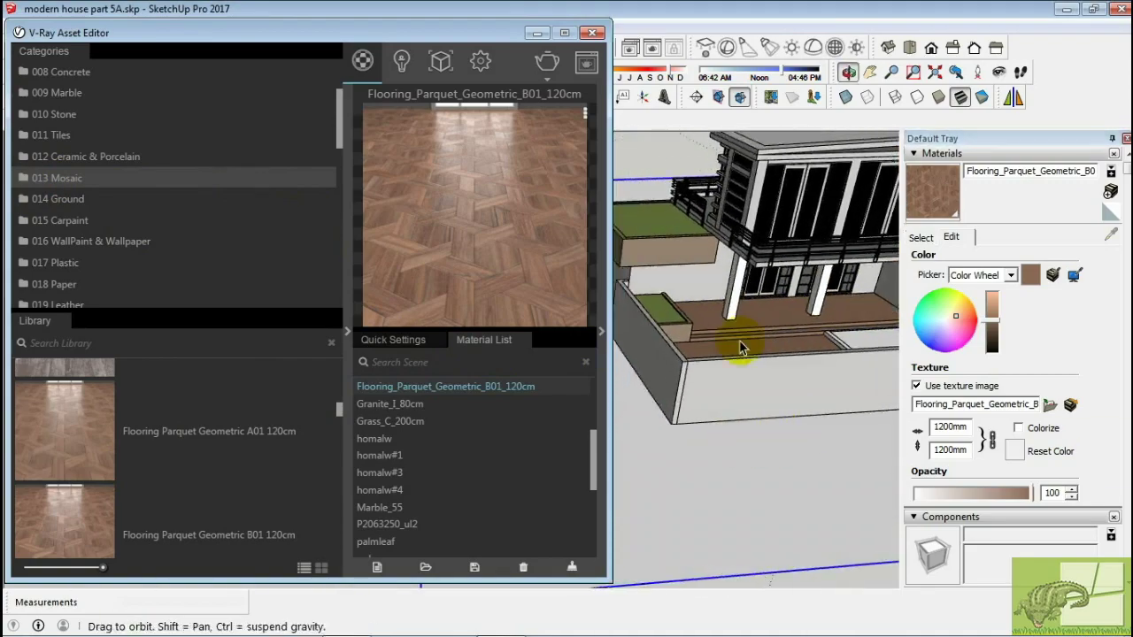
{"action": "scroll", "coordinate": [193, 442], "scroll_direction": "up", "scroll_amount": 2}
{"action": "scroll", "coordinate": [193, 442], "scroll_direction": "up", "scroll_amount": 2}
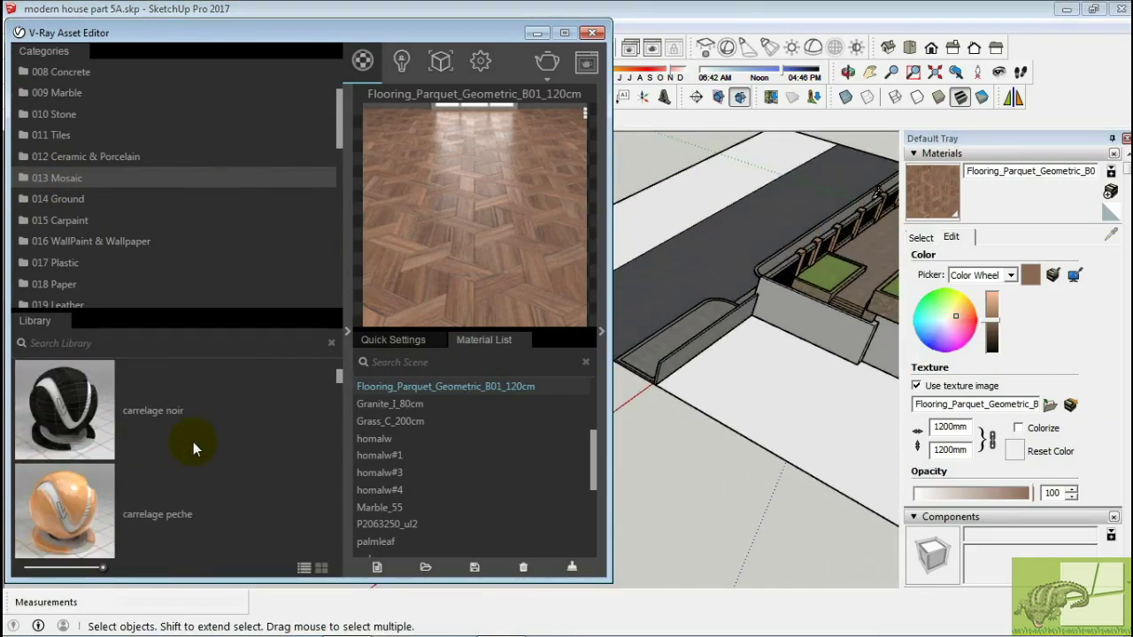
{"action": "scroll", "coordinate": [193, 442], "scroll_direction": "up", "scroll_amount": 2}
{"action": "scroll", "coordinate": [193, 442], "scroll_direction": "up", "scroll_amount": 1}
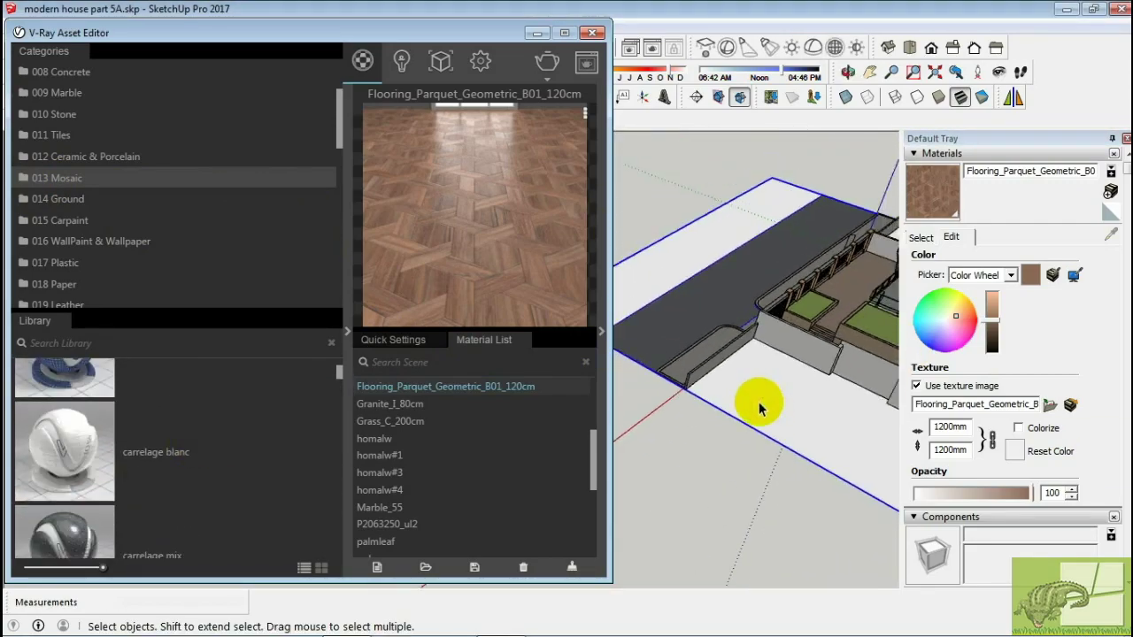
{"action": "middle_click_drag", "start_coordinate": [759, 392], "coordinate": [814, 348]}
{"action": "scroll", "coordinate": [250, 434], "scroll_direction": "down", "scroll_amount": 3}
{"action": "scroll", "coordinate": [250, 434], "scroll_direction": "down", "scroll_amount": 4}
{"action": "scroll", "coordinate": [250, 434], "scroll_direction": "down", "scroll_amount": 3}
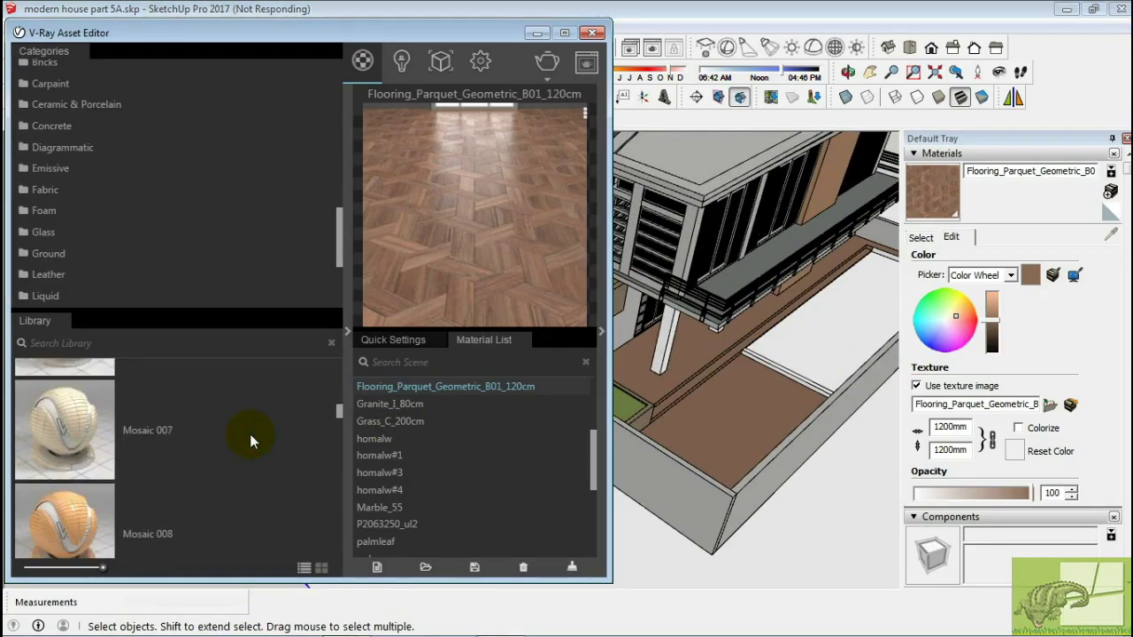
{"action": "scroll", "coordinate": [250, 434], "scroll_direction": "down", "scroll_amount": 2}
{"action": "scroll", "coordinate": [250, 434], "scroll_direction": "down", "scroll_amount": 3}
{"action": "scroll", "coordinate": [250, 434], "scroll_direction": "down", "scroll_amount": 3}
{"action": "scroll", "coordinate": [250, 433], "scroll_direction": "down", "scroll_amount": 3}
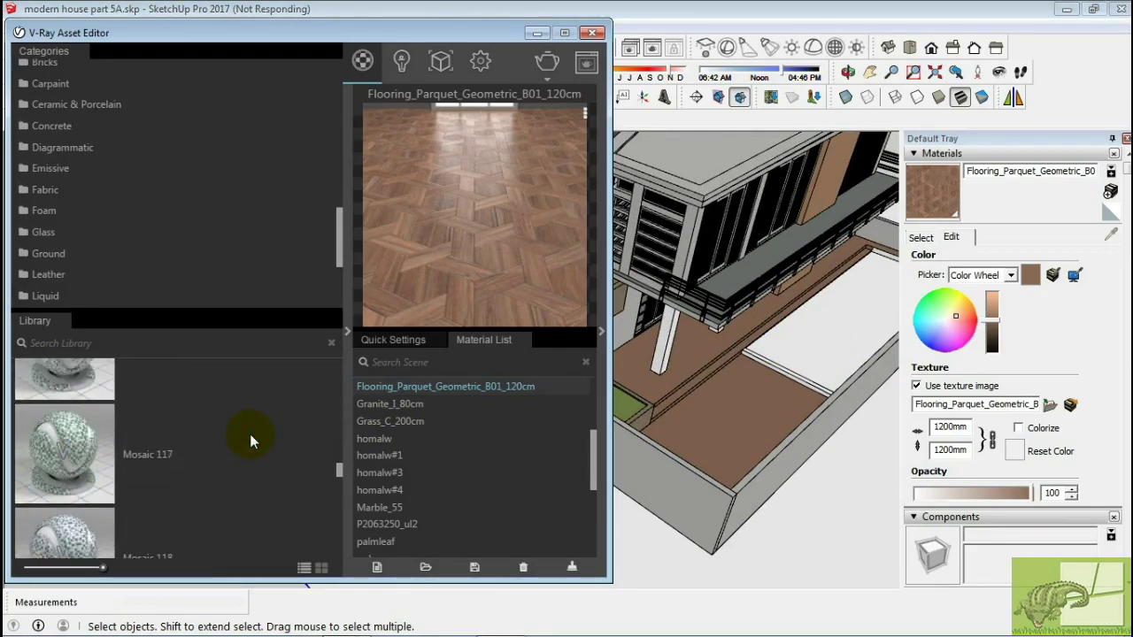
{"action": "scroll", "coordinate": [276, 461], "scroll_direction": "down", "scroll_amount": 3}
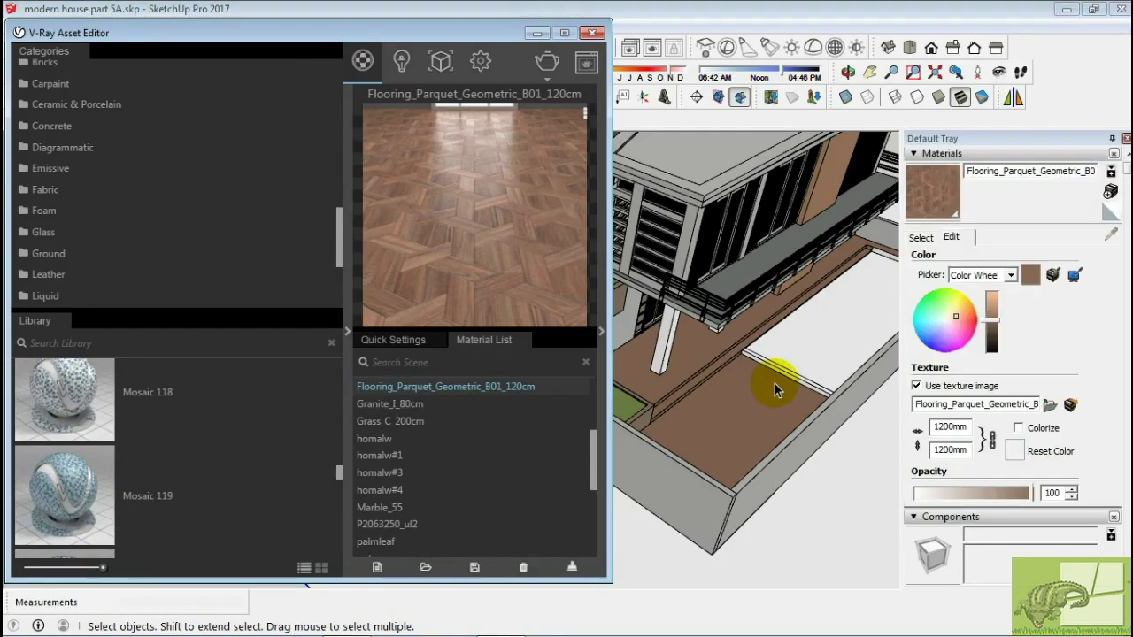
{"action": "scroll", "coordinate": [747, 392], "scroll_direction": "up", "scroll_amount": 3}
{"action": "scroll", "coordinate": [752, 405], "scroll_direction": "up", "scroll_amount": 3}
Add Mosaic 119 to the scene and set its texture width to 1000mm.
{"action": "scroll", "coordinate": [752, 405], "scroll_direction": "up", "scroll_amount": 2}
{"action": "right_click", "coordinate": [395, 388]}
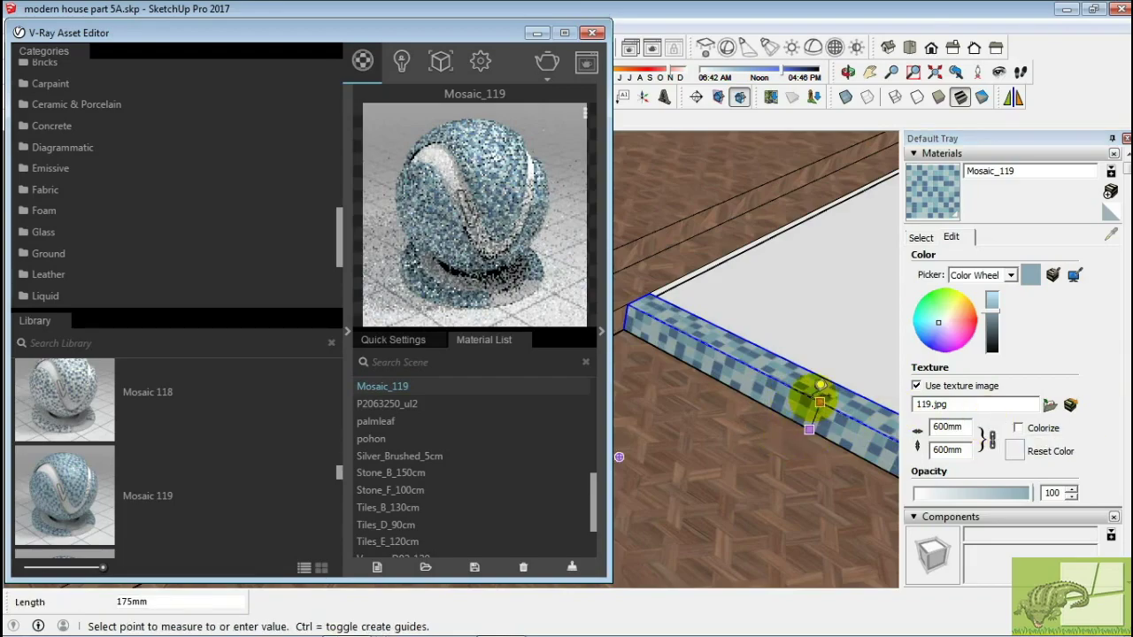
{"action": "key", "text": "space"}
{"action": "double_click", "coordinate": [947, 427]}
{"action": "type", "text": "1000"}
{"action": "key", "text": "Return"}
Orbit close to inspect the mosaic-tiled edge and inner wall.
{"action": "mouse_move", "coordinate": [827, 455]}
{"action": "middle_mouse_down"}
{"action": "mouse_move", "coordinate": [779, 345]}
{"action": "mouse_move", "coordinate": [798, 270]}
{"action": "mouse_move", "coordinate": [759, 253]}
{"action": "mouse_move", "coordinate": [809, 240]}
{"action": "mouse_move", "coordinate": [736, 273]}
{"action": "middle_mouse_up"}
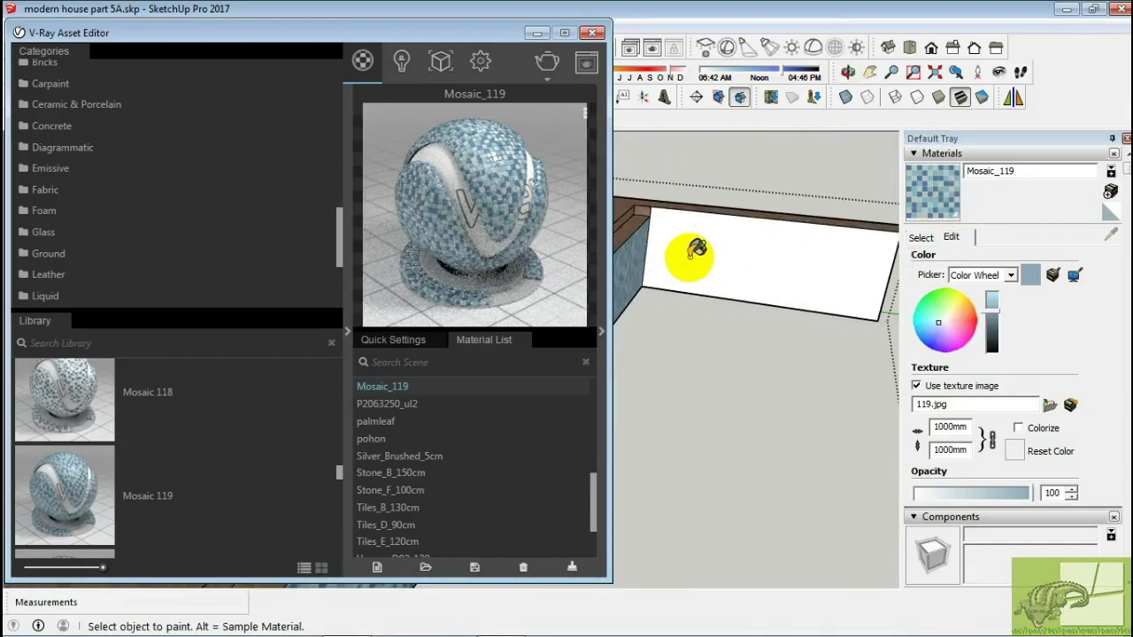
{"action": "scroll", "coordinate": [651, 212], "scroll_direction": "up", "scroll_amount": 3}
{"action": "left_click", "coordinate": [923, 237]}
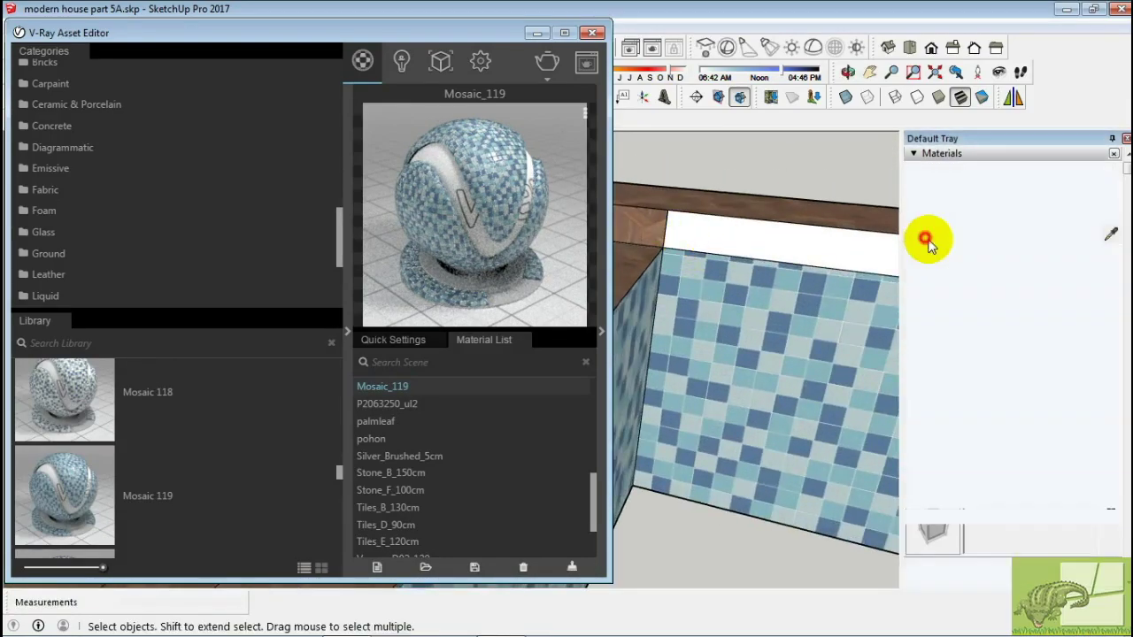
{"action": "left_click", "coordinate": [709, 228], "text": "alt"}
{"action": "mouse_move", "coordinate": [675, 245]}
{"action": "middle_mouse_down"}
{"action": "mouse_move", "coordinate": [808, 352]}
{"action": "mouse_move", "coordinate": [699, 291]}
{"action": "mouse_move", "coordinate": [708, 354]}
{"action": "mouse_move", "coordinate": [731, 222]}
{"action": "mouse_move", "coordinate": [725, 334]}
{"action": "mouse_move", "coordinate": [779, 236]}
{"action": "mouse_move", "coordinate": [734, 246]}
{"action": "mouse_move", "coordinate": [721, 235]}
{"action": "mouse_move", "coordinate": [831, 385]}
{"action": "mouse_move", "coordinate": [637, 255]}
{"action": "middle_mouse_up"}
Abandon a stray line and minimize the V-Ray Asset Editor.
{"action": "key", "text": "l"}
{"action": "left_click", "coordinate": [637, 256]}
{"action": "middle_click_drag", "start_coordinate": [804, 286], "coordinate": [764, 265]}
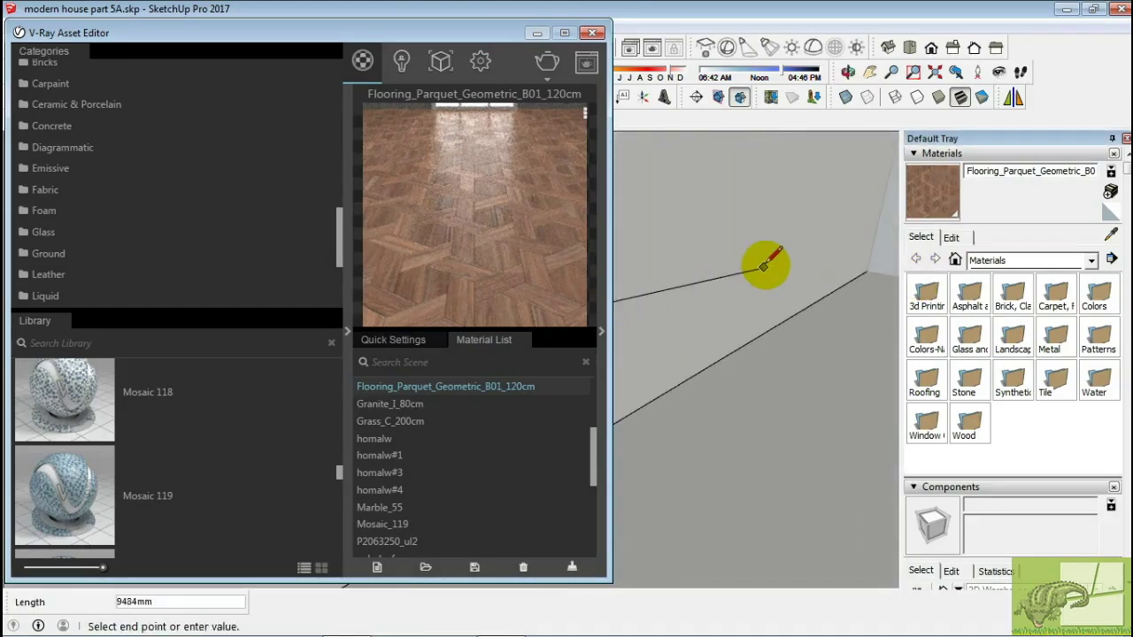
{"action": "middle_click_drag", "start_coordinate": [757, 374], "coordinate": [713, 319]}
{"action": "key", "text": "Escape"}
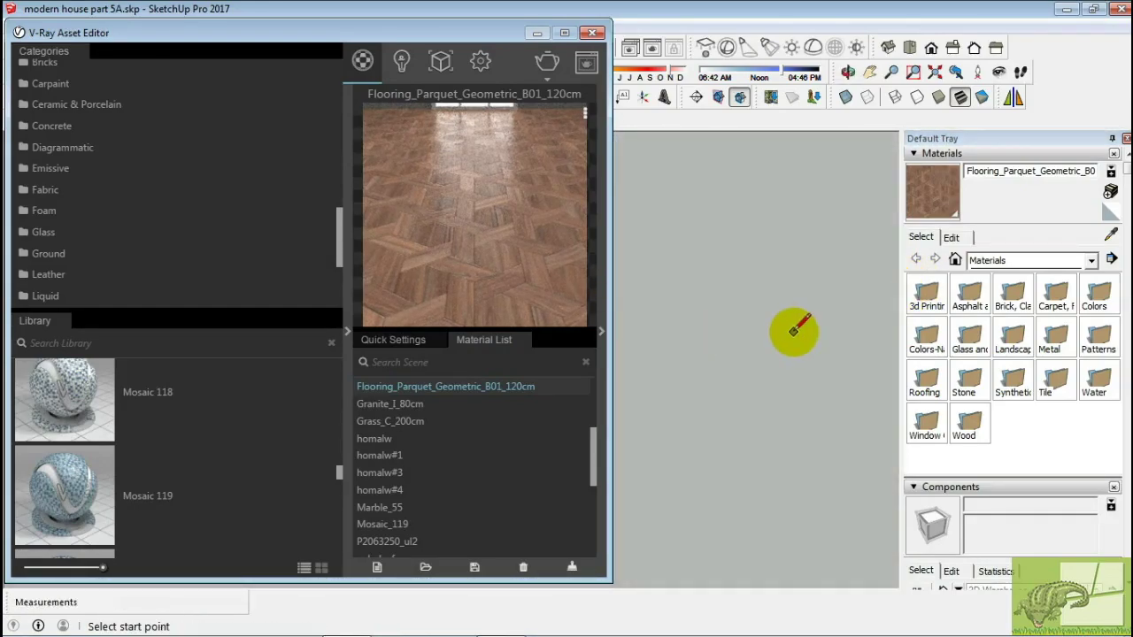
{"action": "middle_click_drag", "start_coordinate": [791, 328], "coordinate": [708, 339]}
{"action": "key", "text": "alt+space"}
{"action": "left_click", "coordinate": [542, 36]}
Sample Mosaic_119 and draw a rectangle face covering the pool from the top view.
{"action": "left_click", "coordinate": [909, 46]}
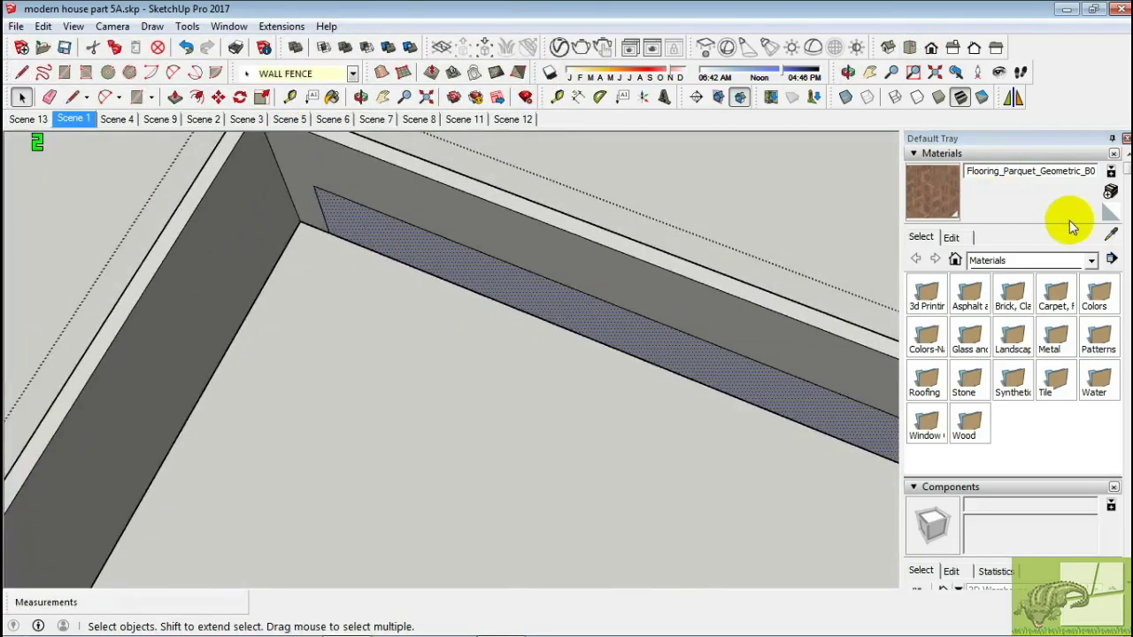
{"action": "left_click", "coordinate": [1111, 234]}
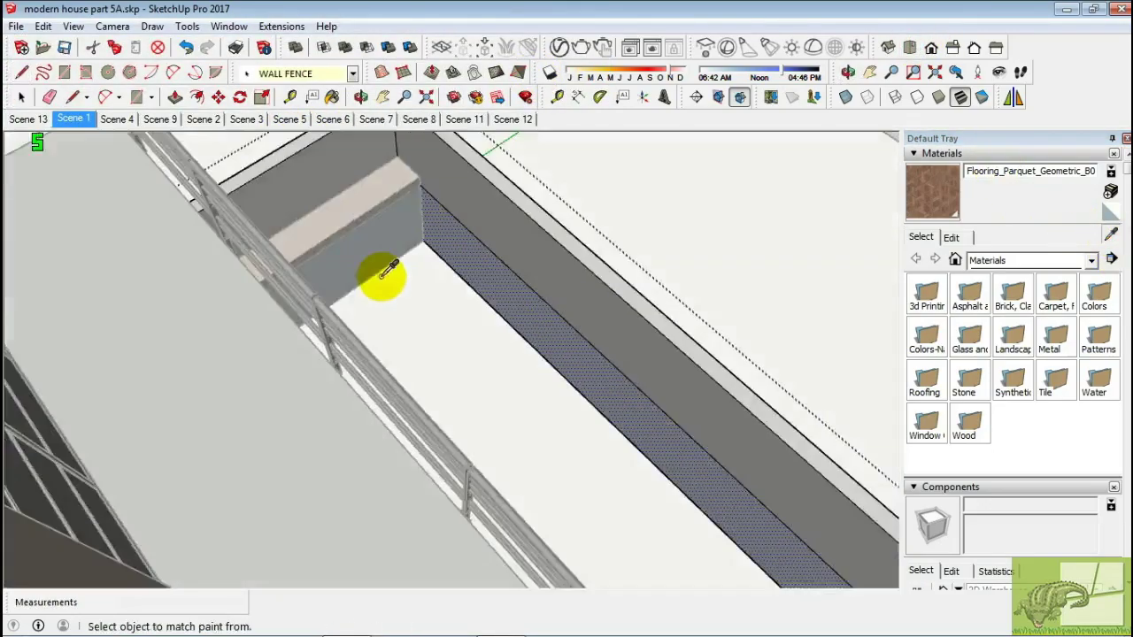
{"action": "left_click", "coordinate": [434, 274]}
{"action": "mouse_move", "coordinate": [536, 286]}
{"action": "middle_mouse_down"}
{"action": "mouse_move", "coordinate": [351, 387]}
{"action": "mouse_move", "coordinate": [417, 316]}
{"action": "mouse_move", "coordinate": [435, 509]}
{"action": "middle_mouse_up"}
{"action": "key", "text": "r"}
{"action": "left_click", "coordinate": [436, 180]}
{"action": "left_click", "coordinate": [435, 509]}
{"action": "key", "text": "space"}
{"action": "left_click", "coordinate": [416, 337]}
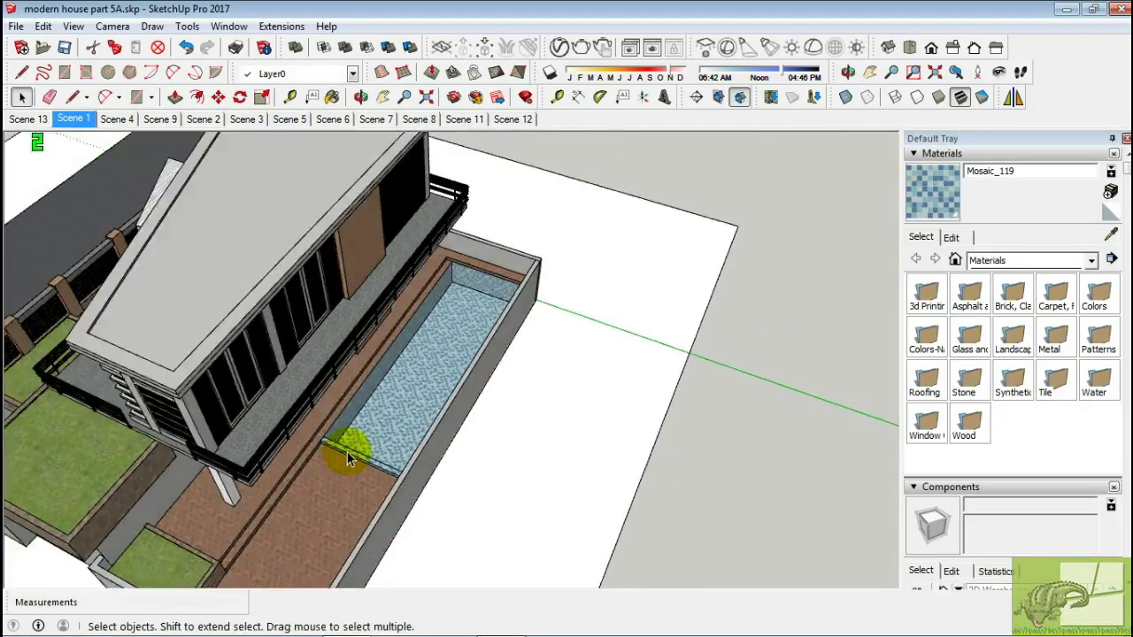
Unhide all hidden geometry via Edit > Unhide > All.
{"action": "scroll", "coordinate": [348, 450], "scroll_direction": "up", "scroll_amount": 5}
{"action": "left_click", "coordinate": [43, 26]}
{"action": "left_click", "coordinate": [308, 302]}
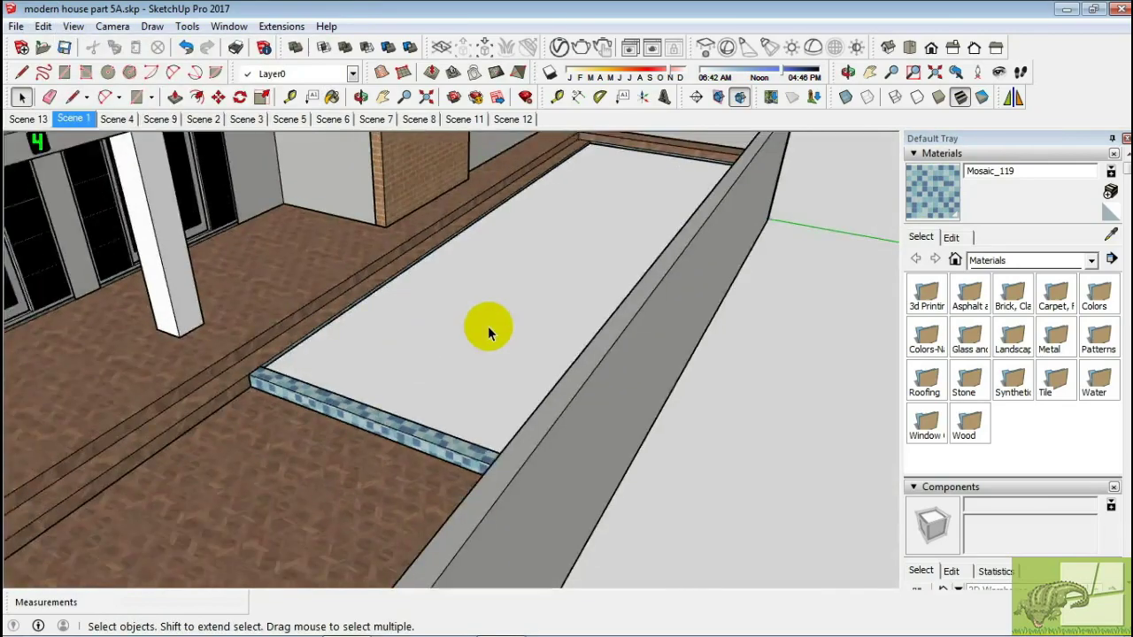
Add the Water material from the Liquid library and apply it to the selected pool face.
{"action": "scroll", "coordinate": [167, 245], "scroll_direction": "down", "scroll_amount": 1}
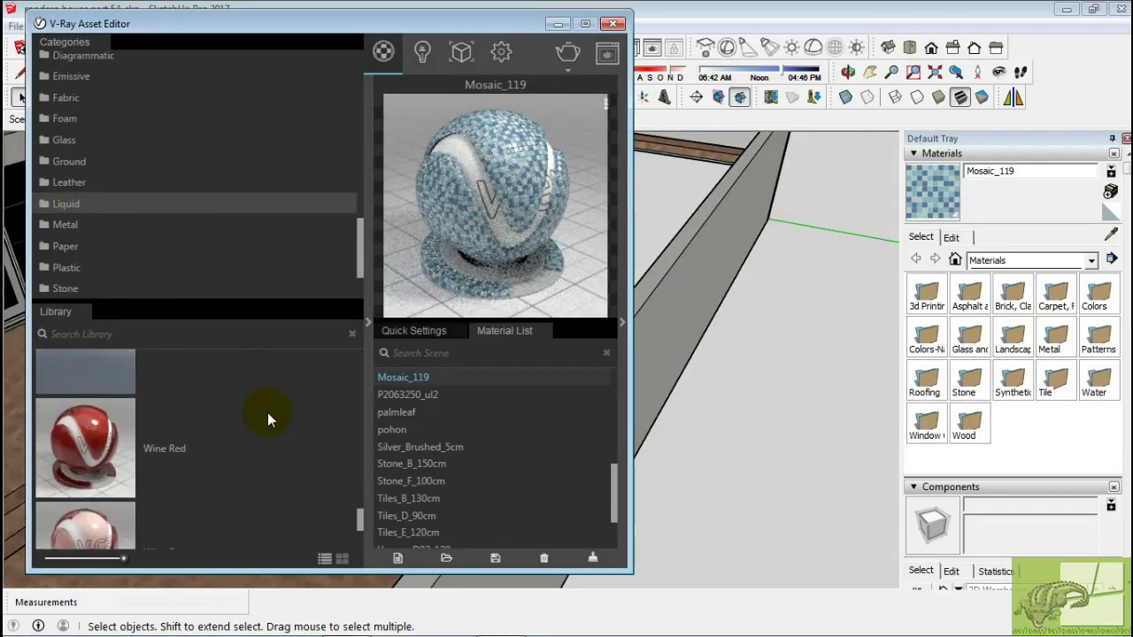
{"action": "scroll", "coordinate": [267, 413], "scroll_direction": "up", "scroll_amount": 3}
{"action": "scroll", "coordinate": [268, 413], "scroll_direction": "up", "scroll_amount": 3}
{"action": "scroll", "coordinate": [267, 412], "scroll_direction": "up", "scroll_amount": 3}
{"action": "scroll", "coordinate": [267, 412], "scroll_direction": "down", "scroll_amount": 5}
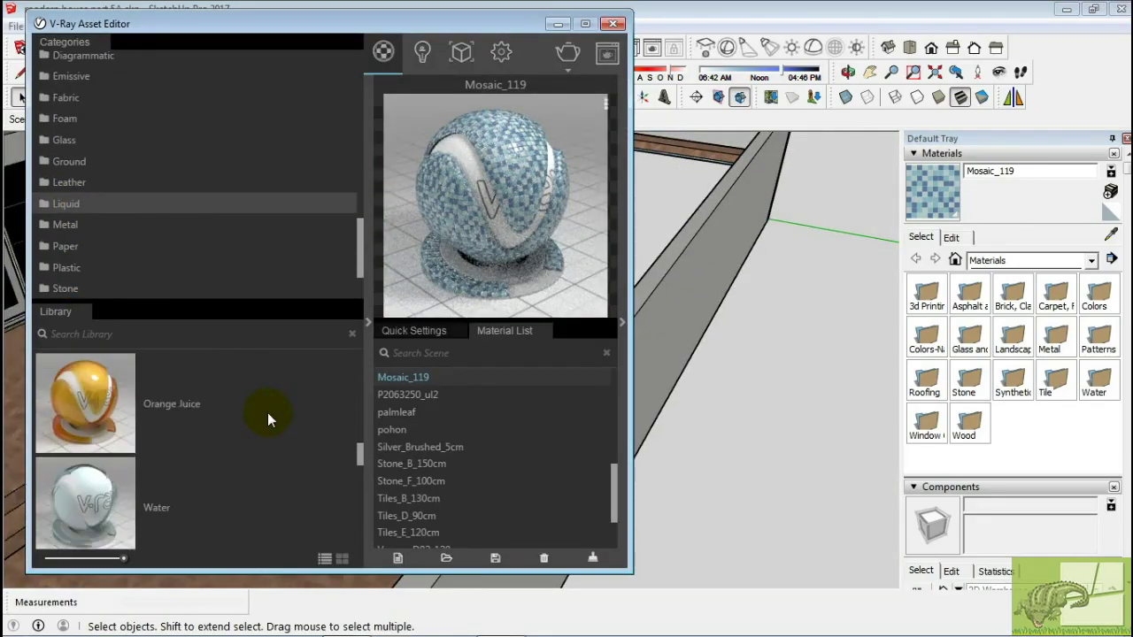
{"action": "left_click_drag", "start_coordinate": [267, 413], "coordinate": [460, 451]}
{"action": "left_click", "coordinate": [652, 203]}
{"action": "left_click", "coordinate": [356, 399]}
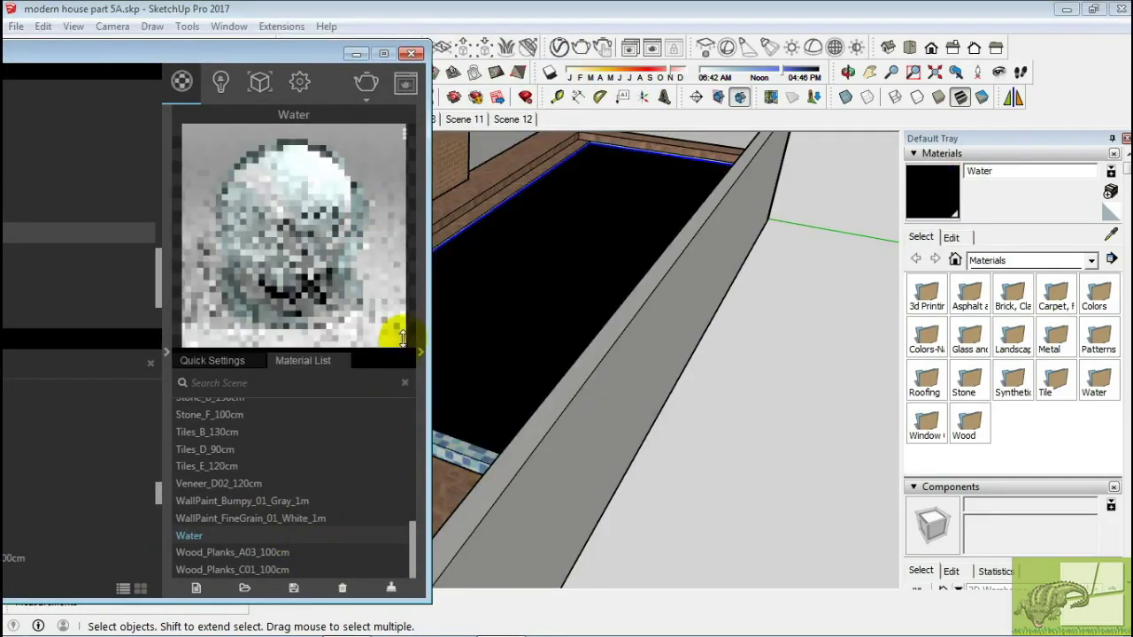
Review Water's VRayBRDF settings and pick a refraction colour.
{"action": "left_click", "coordinate": [420, 352]}
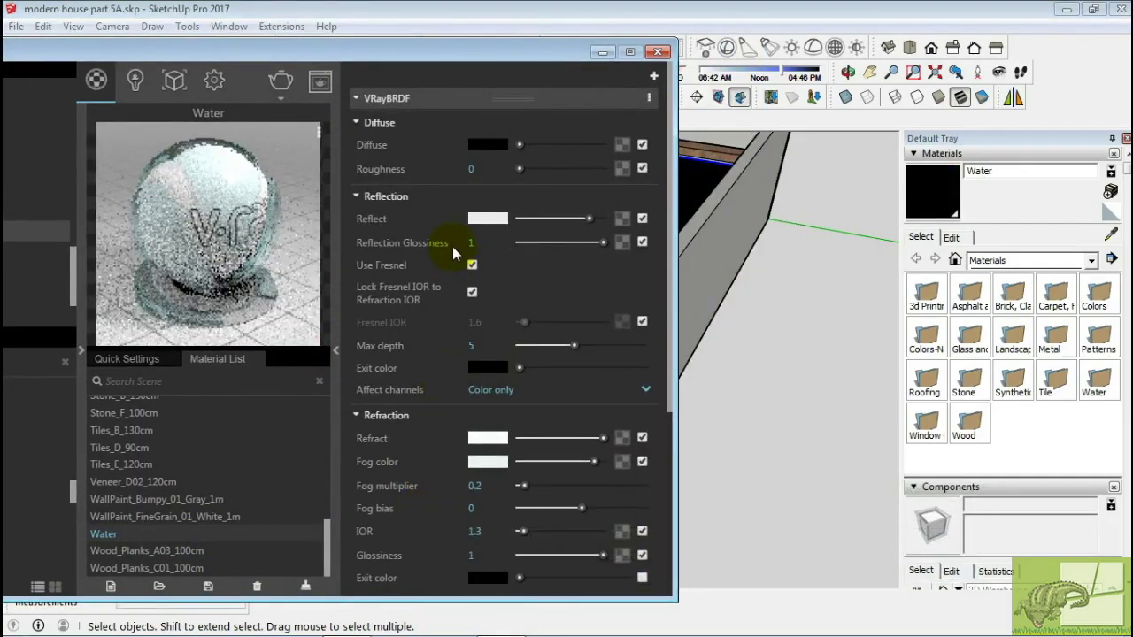
{"action": "scroll", "coordinate": [426, 427], "scroll_direction": "down", "scroll_amount": 5}
{"action": "scroll", "coordinate": [426, 427], "scroll_direction": "down", "scroll_amount": 2}
{"action": "scroll", "coordinate": [423, 418], "scroll_direction": "down", "scroll_amount": 2}
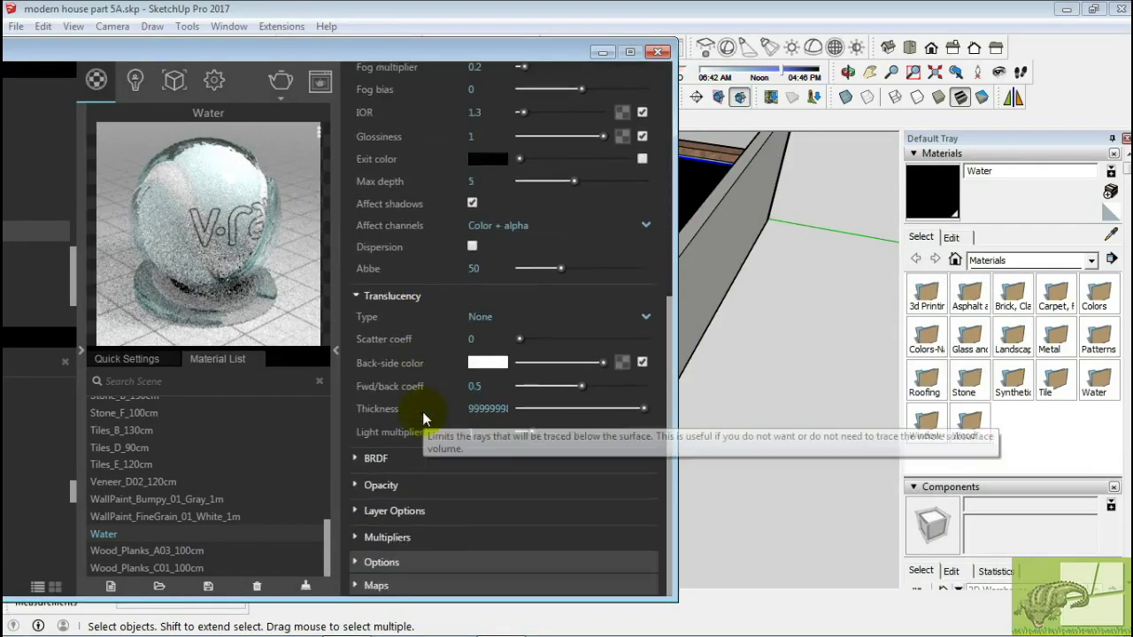
{"action": "scroll", "coordinate": [399, 460], "scroll_direction": "up", "scroll_amount": 5}
{"action": "left_click", "coordinate": [498, 294]}
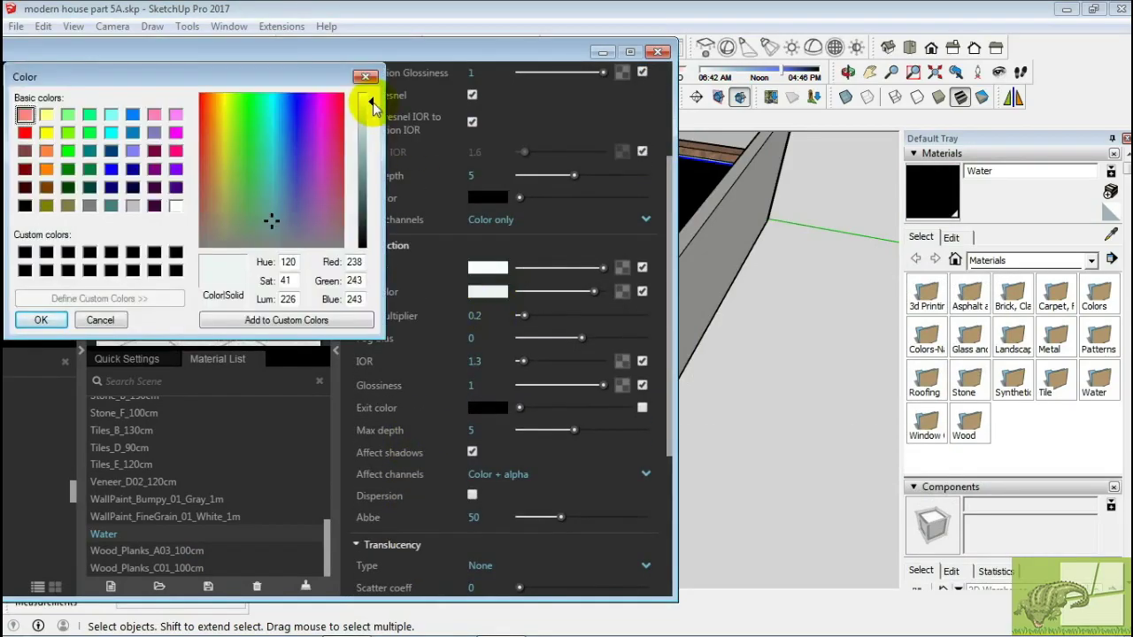
{"action": "left_click", "coordinate": [366, 77]}
Switch to the saved front street view and reopen the V-Ray Asset Editor.
{"action": "left_click", "coordinate": [602, 51]}
{"action": "mouse_move", "coordinate": [430, 324]}
{"action": "middle_mouse_down"}
{"action": "mouse_move", "coordinate": [544, 222]}
{"action": "mouse_move", "coordinate": [110, 133]}
{"action": "middle_mouse_up"}
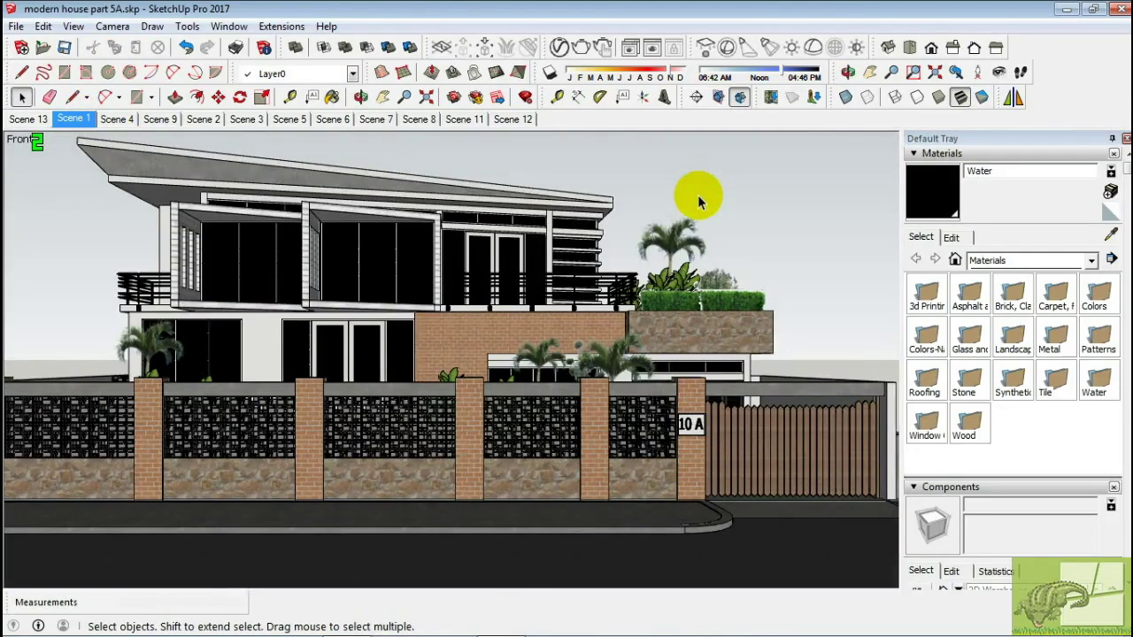
{"action": "left_click", "coordinate": [560, 47]}
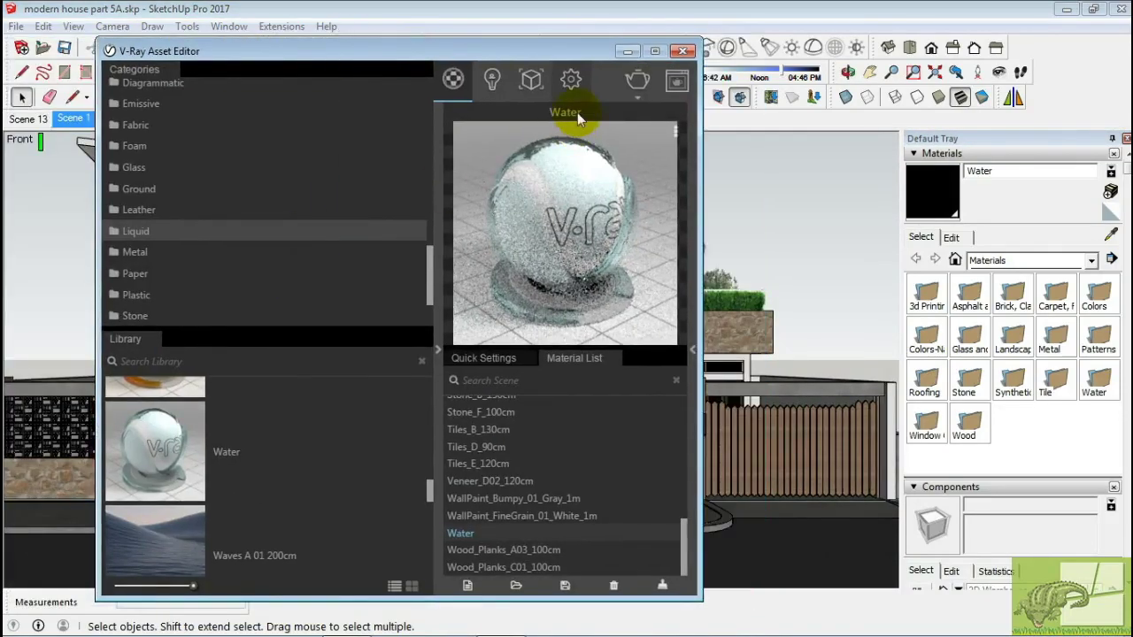
Toggle progressive rendering and set the output image height to 720.
{"action": "left_click", "coordinate": [631, 82]}
{"action": "left_click", "coordinate": [337, 162]}
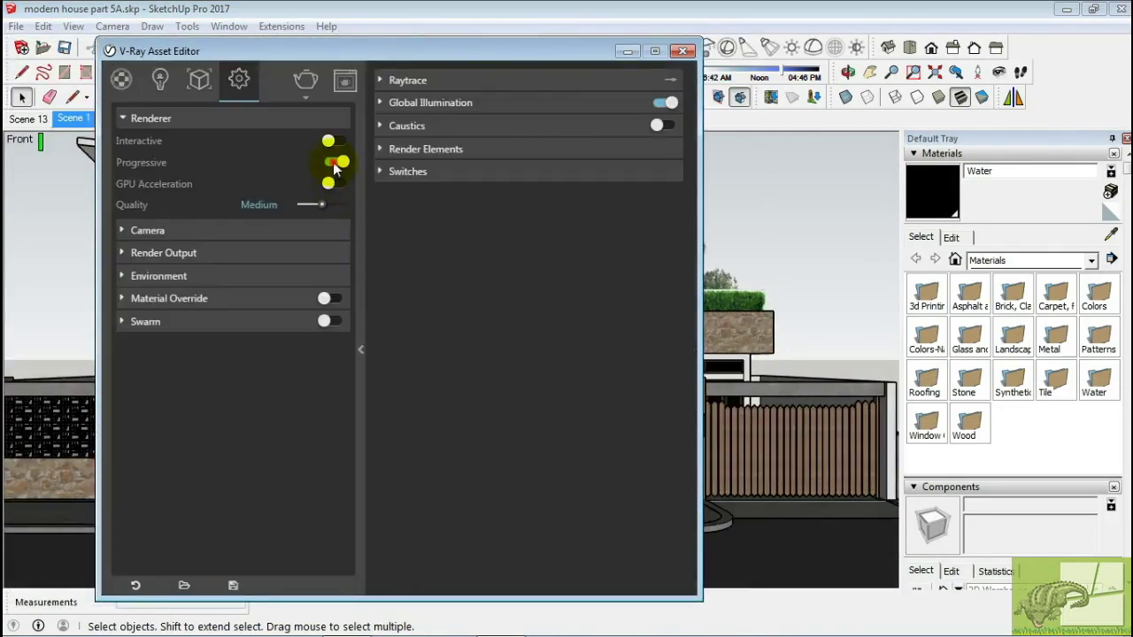
{"action": "left_click", "coordinate": [225, 254]}
{"action": "double_click", "coordinate": [310, 319]}
{"action": "type", "text": "720"}
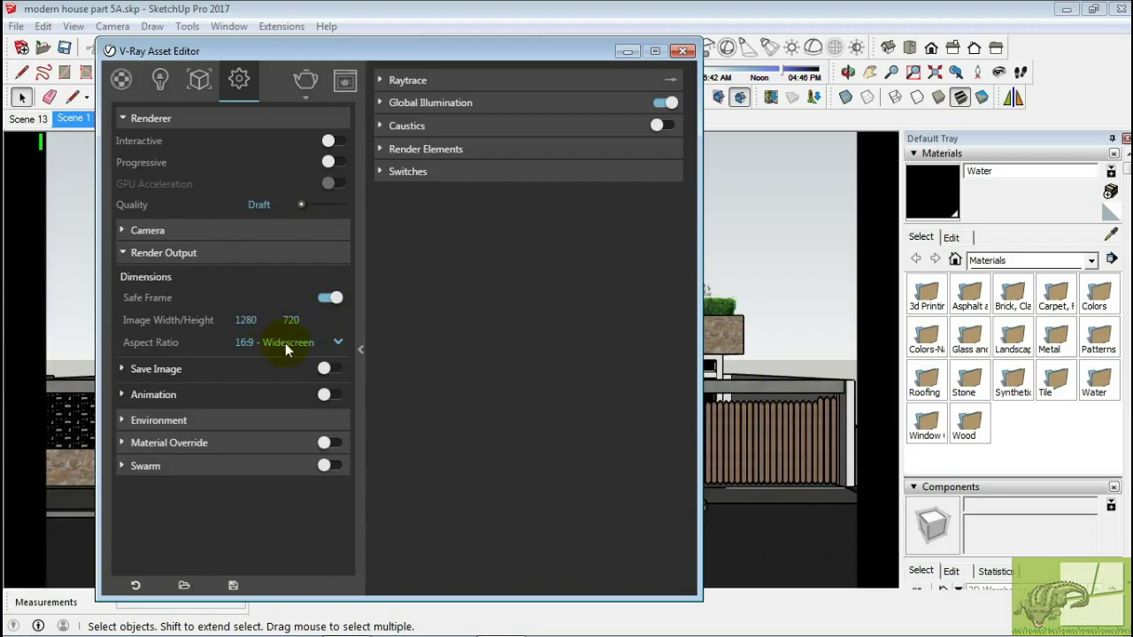
Replace the environment background with the Sky_Cloudy_Free HDRI bitmap.
{"action": "left_click", "coordinate": [223, 421]}
{"action": "left_click", "coordinate": [321, 443]}
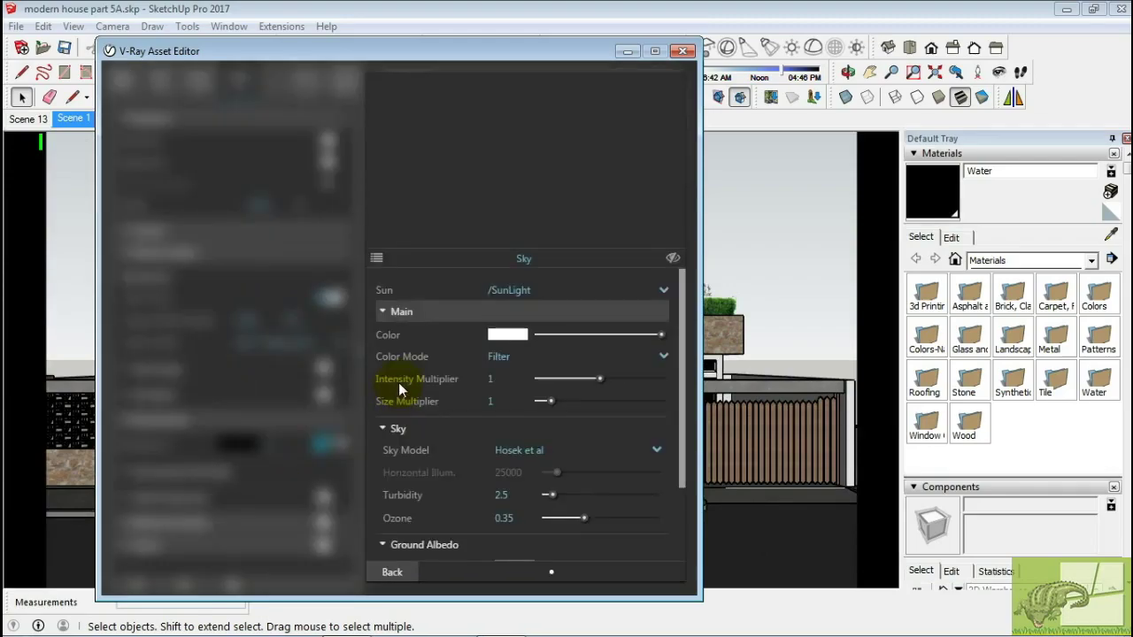
{"action": "left_click", "coordinate": [378, 259]}
{"action": "left_click", "coordinate": [213, 133]}
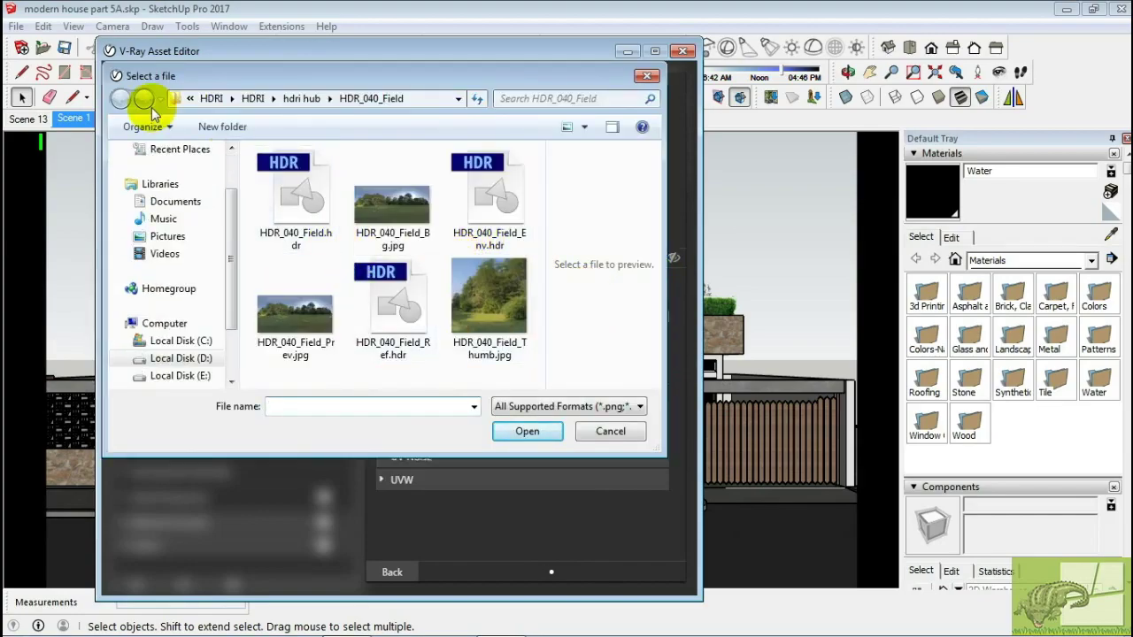
{"action": "left_click", "coordinate": [298, 100]}
{"action": "double_click", "coordinate": [332, 383]}
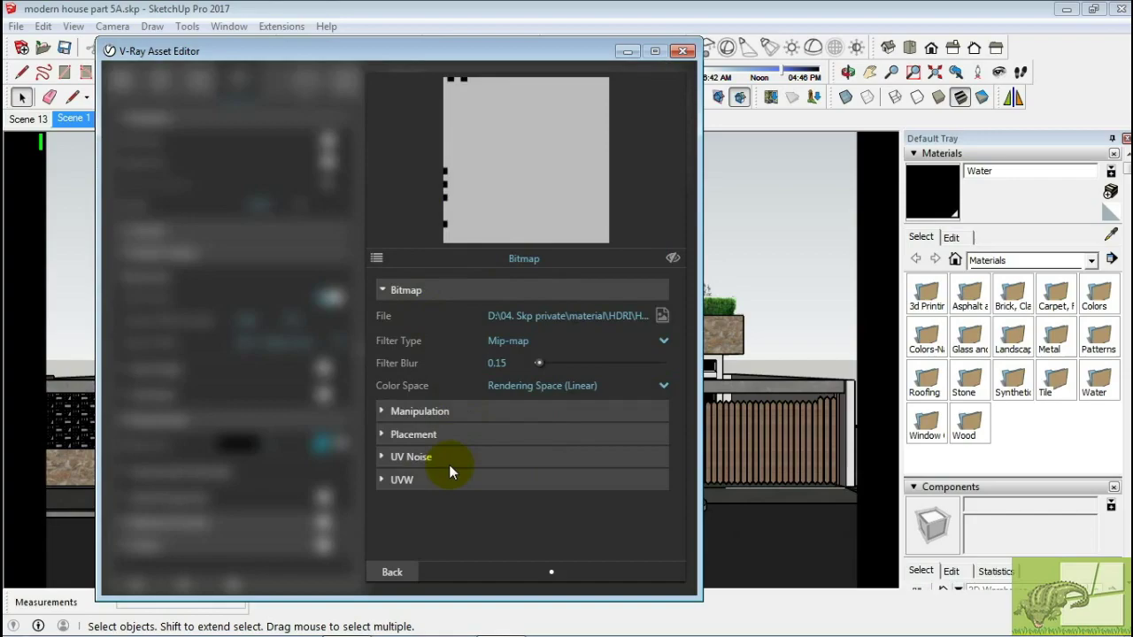
Set the sky image's UVW horizontal rotation to 135°.
{"action": "left_click", "coordinate": [443, 478]}
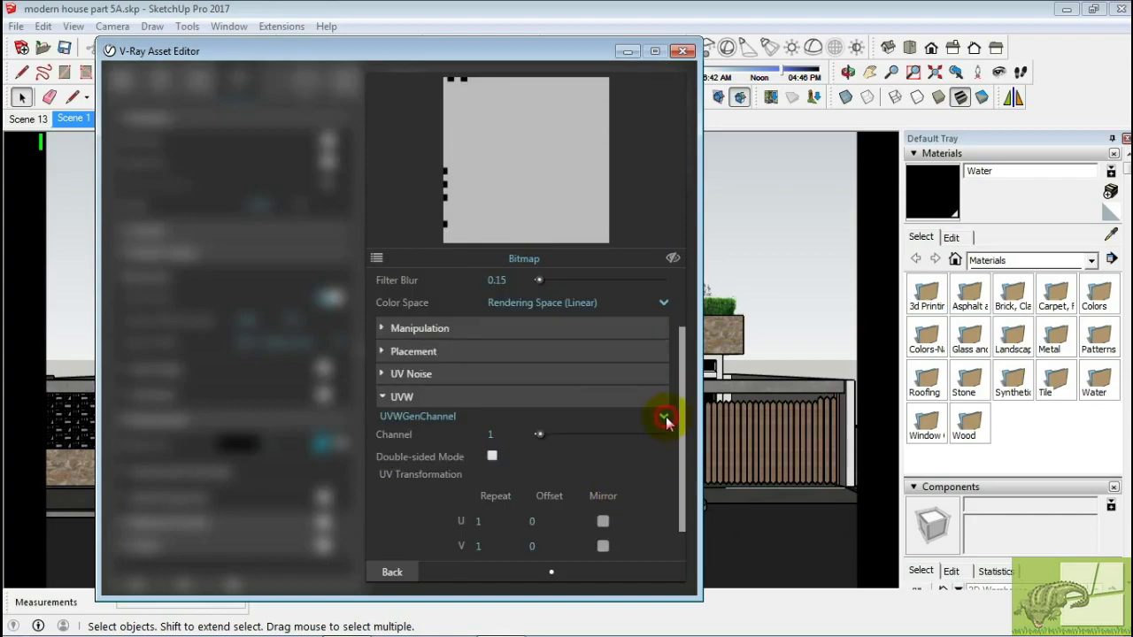
{"action": "scroll", "coordinate": [392, 531], "scroll_direction": "up", "scroll_amount": 2}
{"action": "left_click", "coordinate": [392, 572]}
{"action": "left_click", "coordinate": [321, 440]}
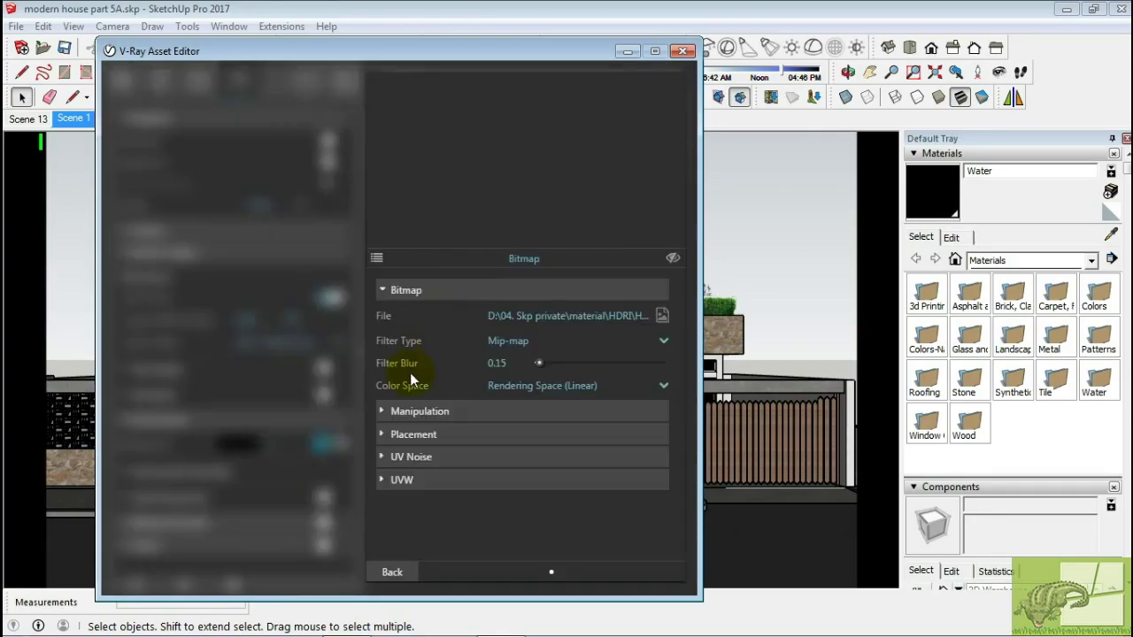
{"action": "left_click", "coordinate": [522, 479]}
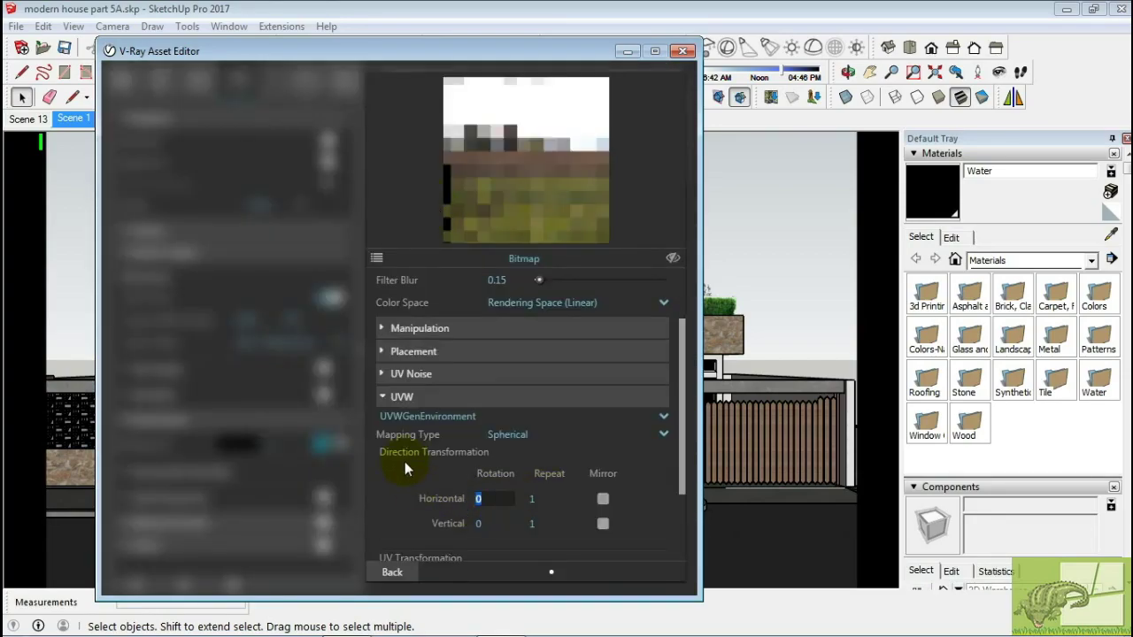
{"action": "type", "text": "45"}
{"action": "key", "text": "Return"}
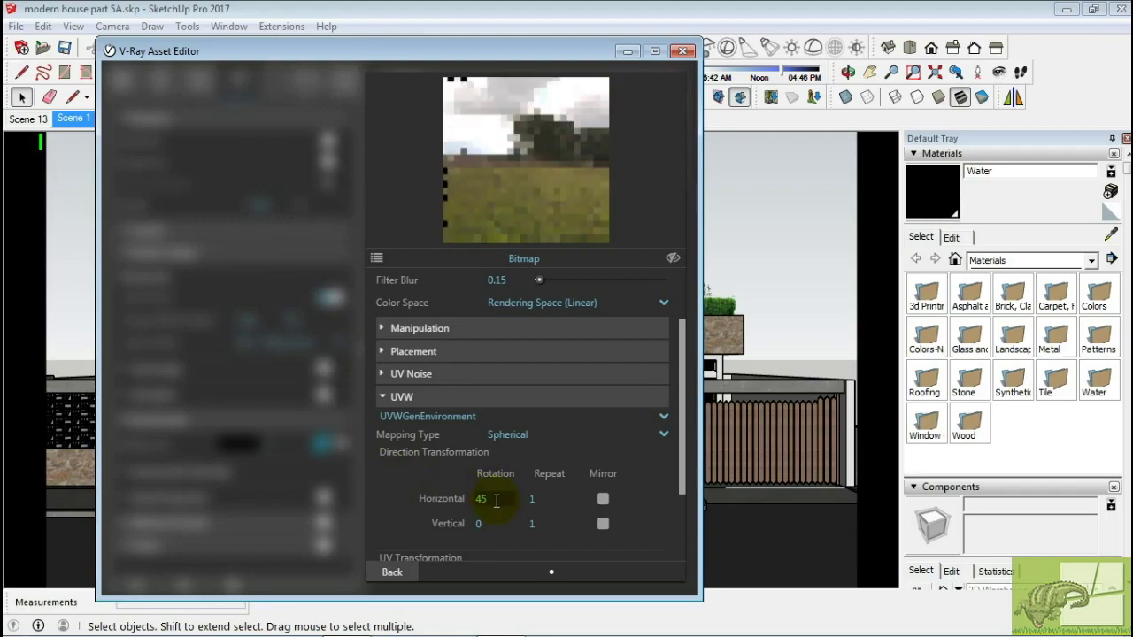
{"action": "left_click_drag", "start_coordinate": [496, 501], "coordinate": [464, 504]}
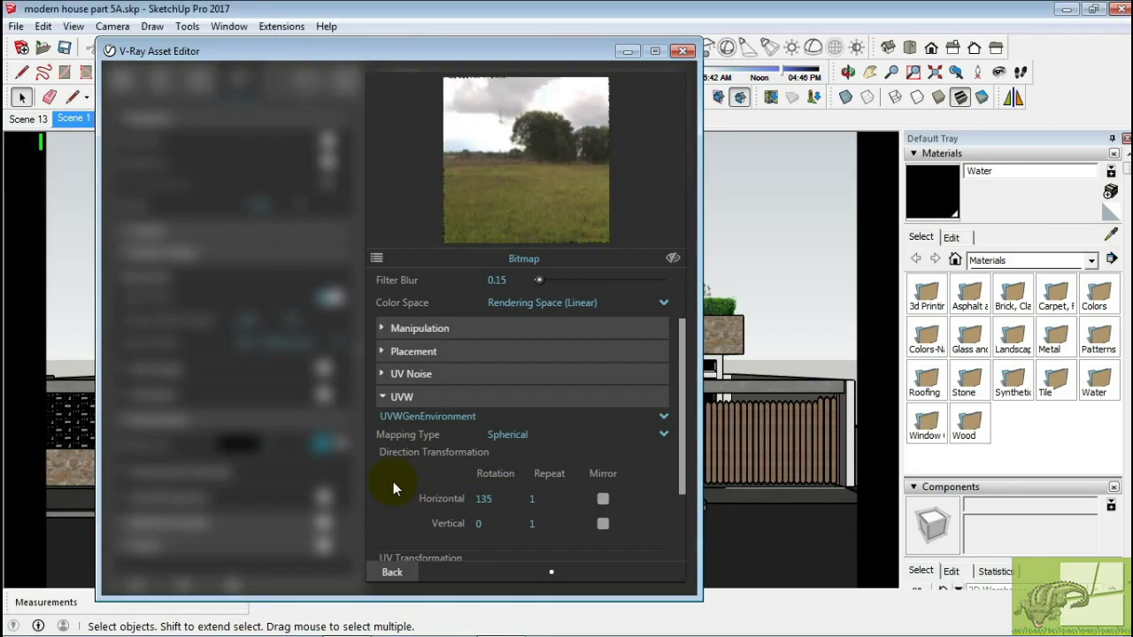
Check the Global Illumination secondary rays options, then minimize the Asset Editor.
{"action": "scroll", "coordinate": [393, 488], "scroll_direction": "up", "scroll_amount": 2}
{"action": "left_click", "coordinate": [392, 572]}
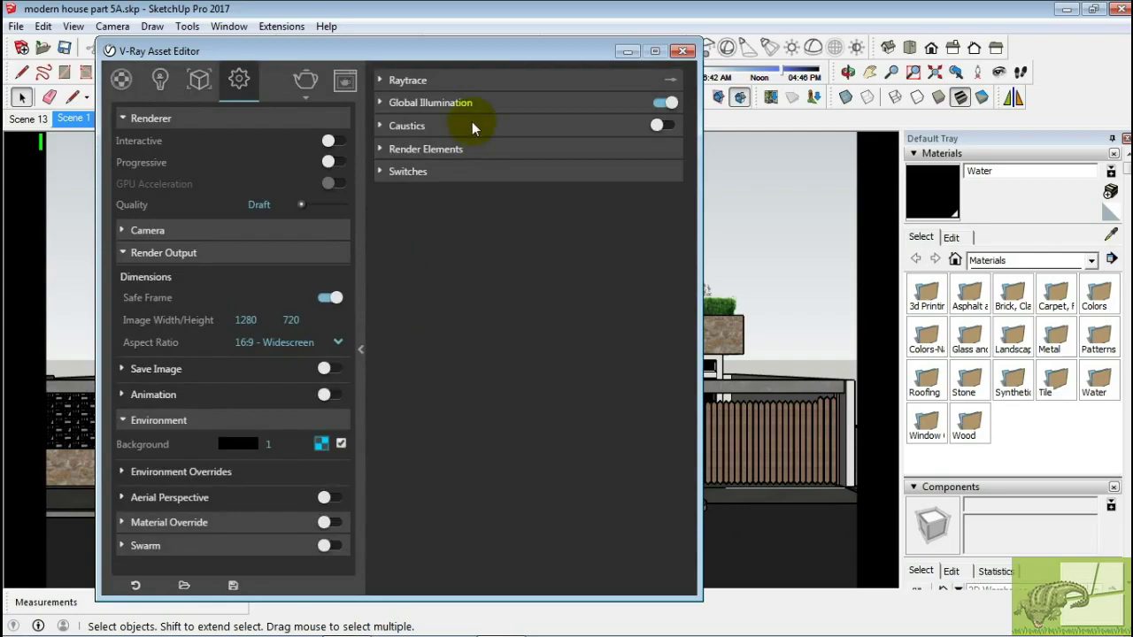
{"action": "left_click", "coordinate": [594, 103]}
{"action": "left_click", "coordinate": [531, 147]}
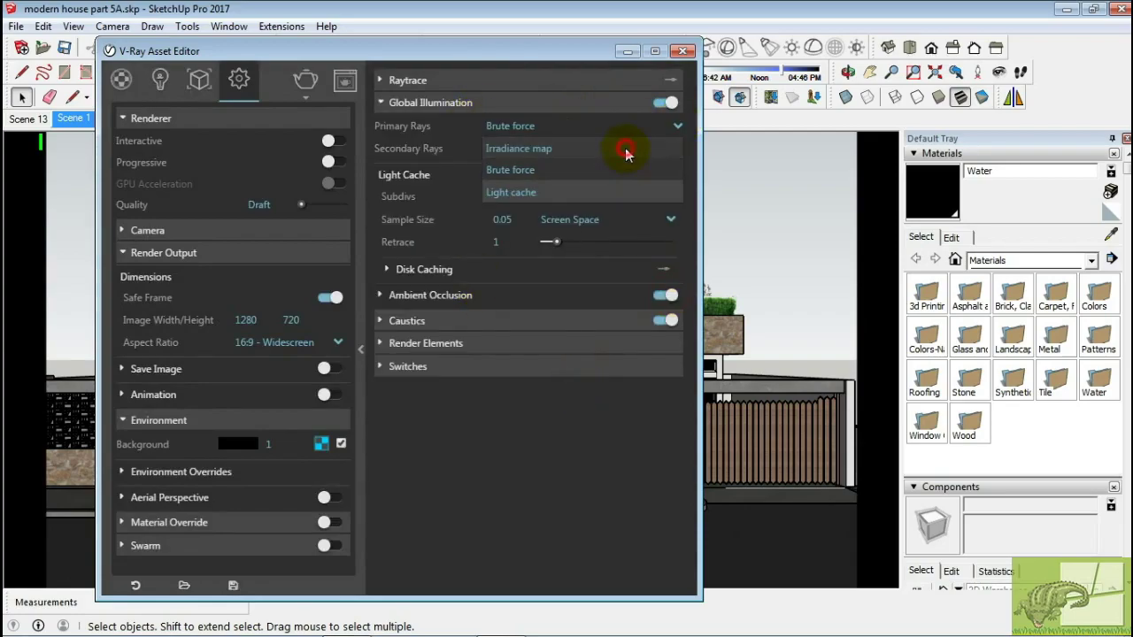
{"action": "left_click", "coordinate": [553, 102]}
{"action": "left_click", "coordinate": [628, 51]}
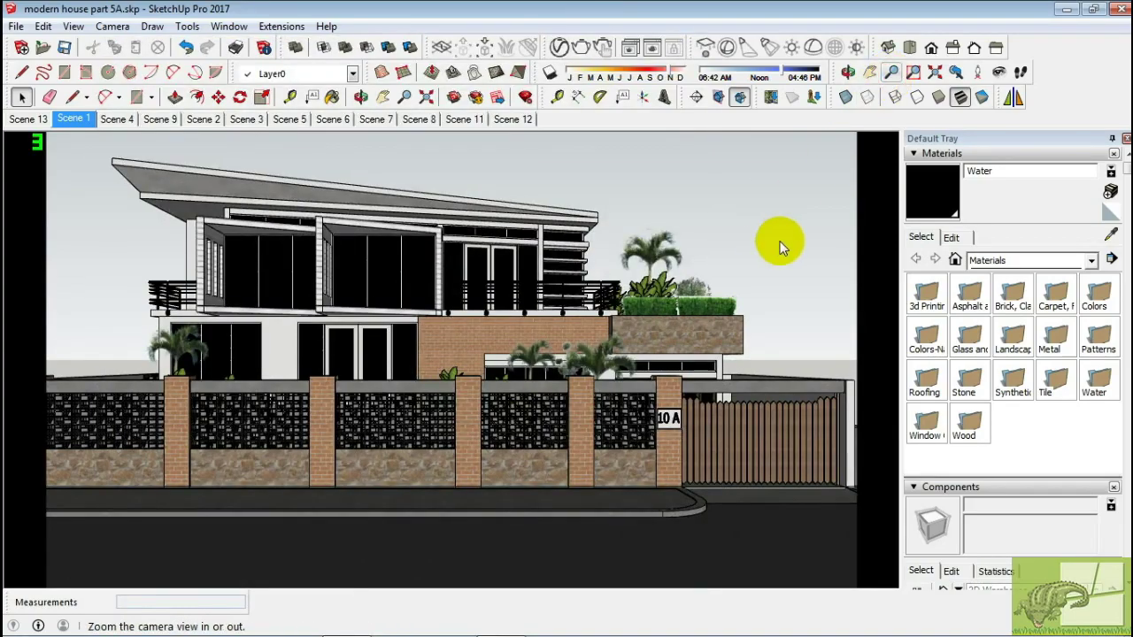
{"action": "left_click", "coordinate": [869, 72]}
{"action": "left_click_drag", "start_coordinate": [664, 191], "coordinate": [683, 200]}
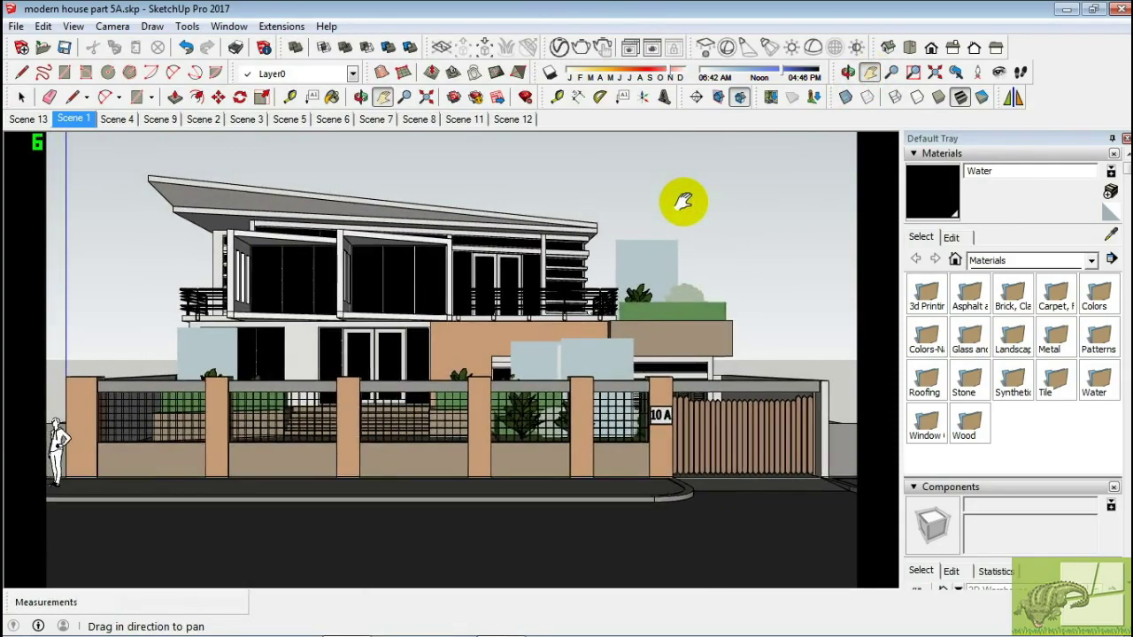
{"action": "key", "text": "space"}
{"action": "left_click", "coordinate": [663, 245]}
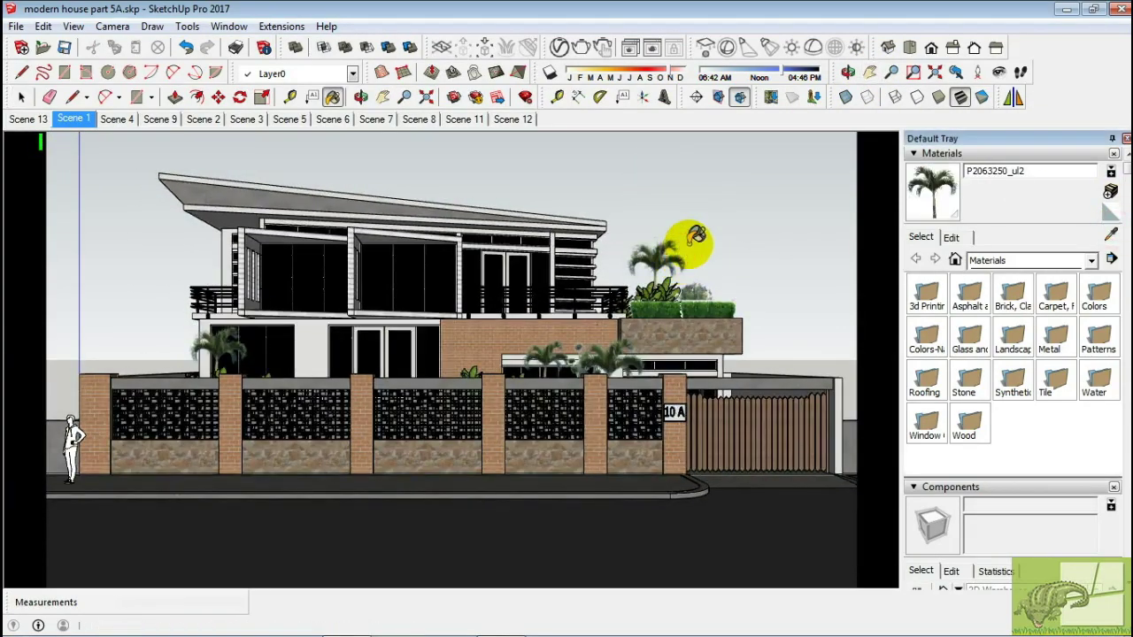
{"action": "left_click_drag", "start_coordinate": [476, 57], "coordinate": [361, 56]}
{"action": "left_click", "coordinate": [325, 122]}
{"action": "left_click", "coordinate": [325, 122]}
{"action": "left_click", "coordinate": [330, 146]}
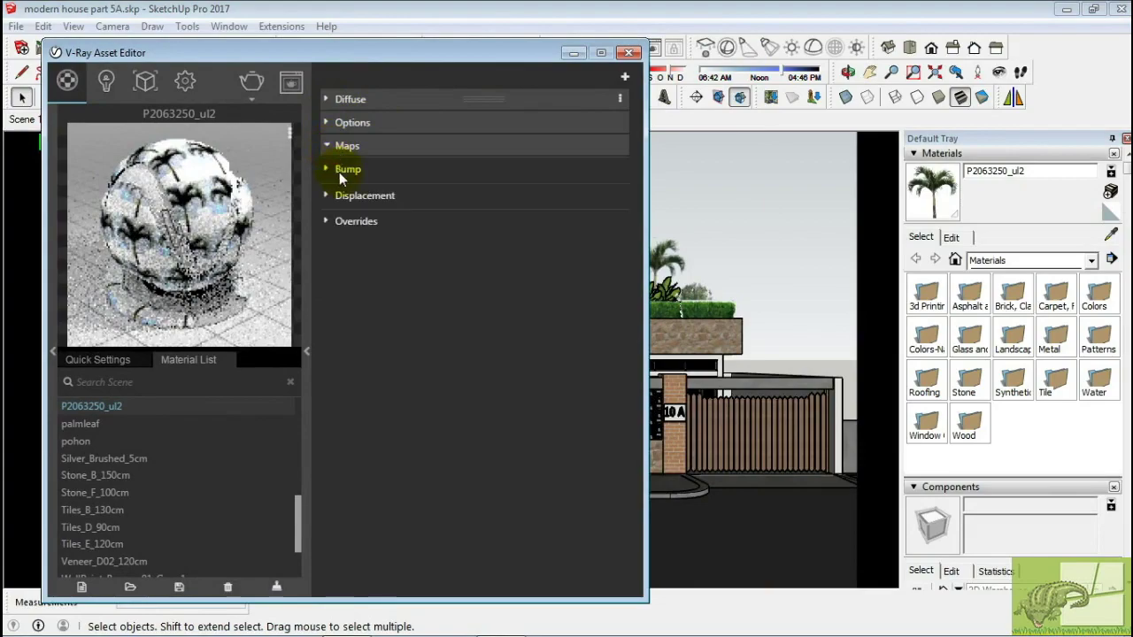
{"action": "left_click", "coordinate": [326, 99]}
{"action": "left_click_drag", "start_coordinate": [571, 60], "coordinate": [518, 72]}
{"action": "middle_click_drag", "start_coordinate": [758, 215], "coordinate": [733, 278]}
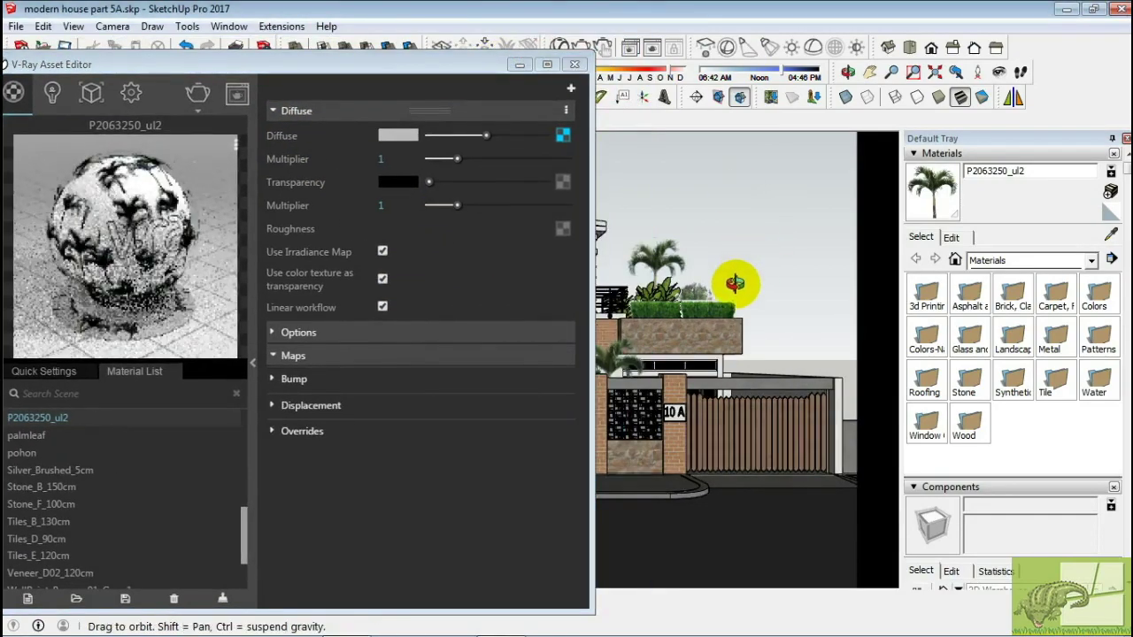
{"action": "left_click", "coordinate": [1112, 235]}
{"action": "left_click", "coordinate": [673, 292]}
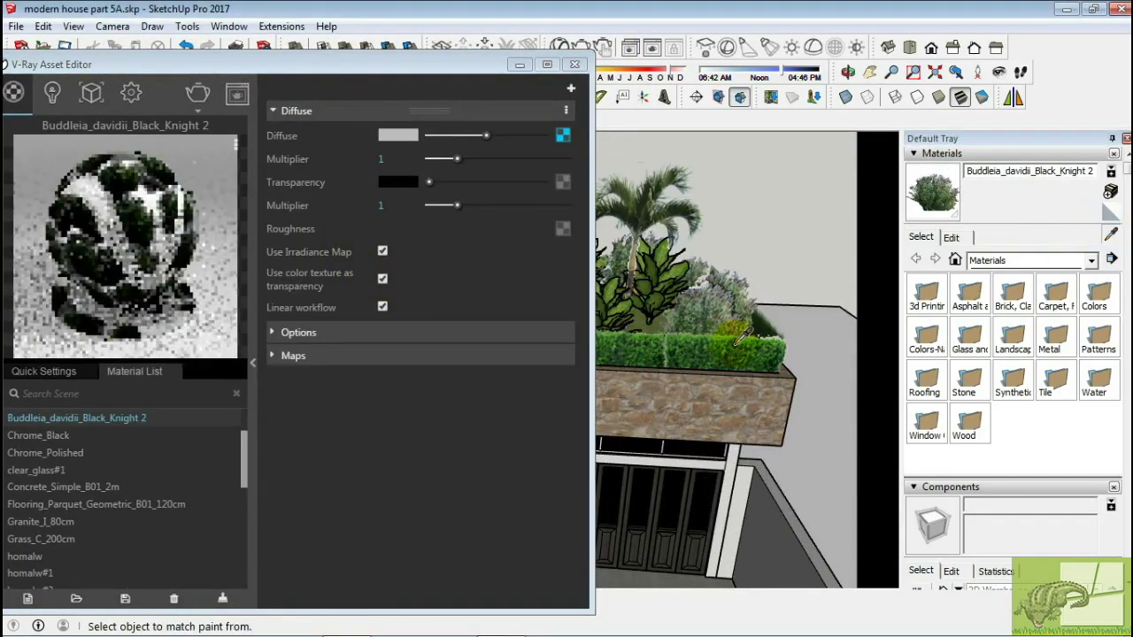
{"action": "left_click", "coordinate": [739, 338], "text": "alt"}
{"action": "key", "text": "space"}
{"action": "middle_click_drag", "start_coordinate": [734, 243], "coordinate": [739, 392]}
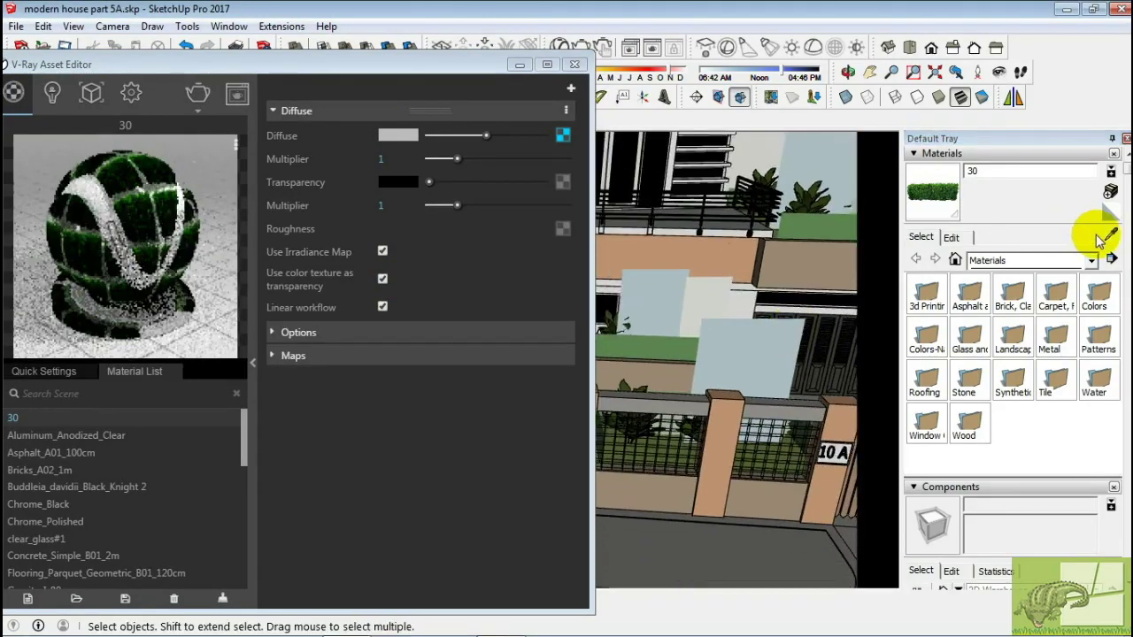
{"action": "left_click", "coordinate": [1111, 234]}
{"action": "scroll", "coordinate": [721, 301], "scroll_direction": "up", "scroll_amount": 5}
{"action": "left_click", "coordinate": [720, 298]}
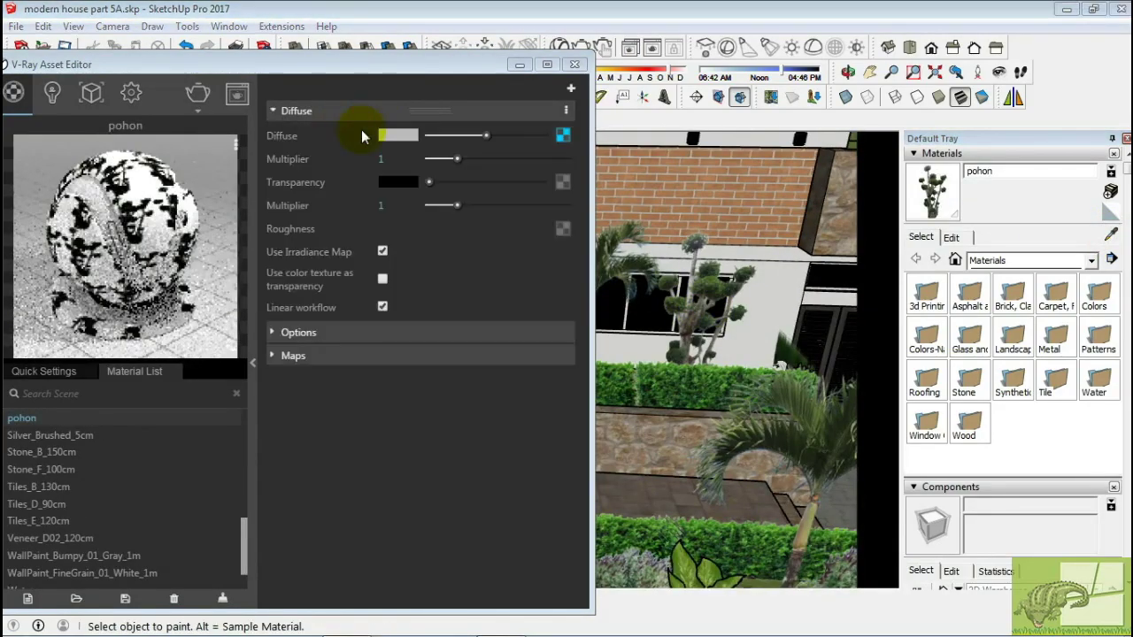
{"action": "left_click", "coordinate": [519, 64]}
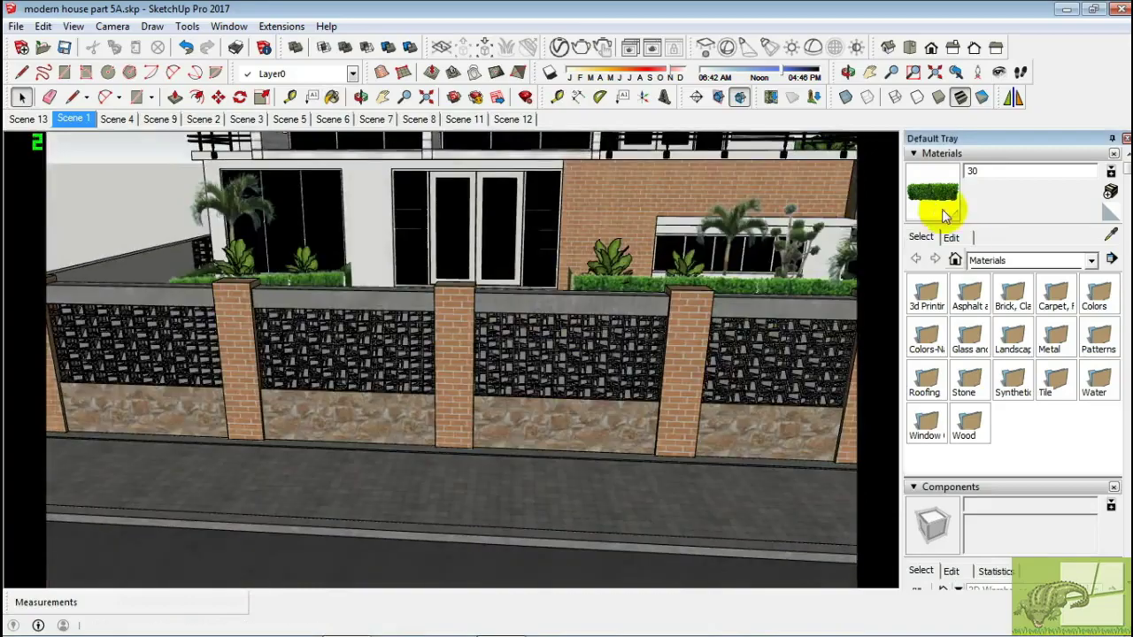
Pan and zoom on the house, then restore the Scene 1 view.
{"action": "left_click", "coordinate": [71, 119]}
{"action": "left_click", "coordinate": [869, 72]}
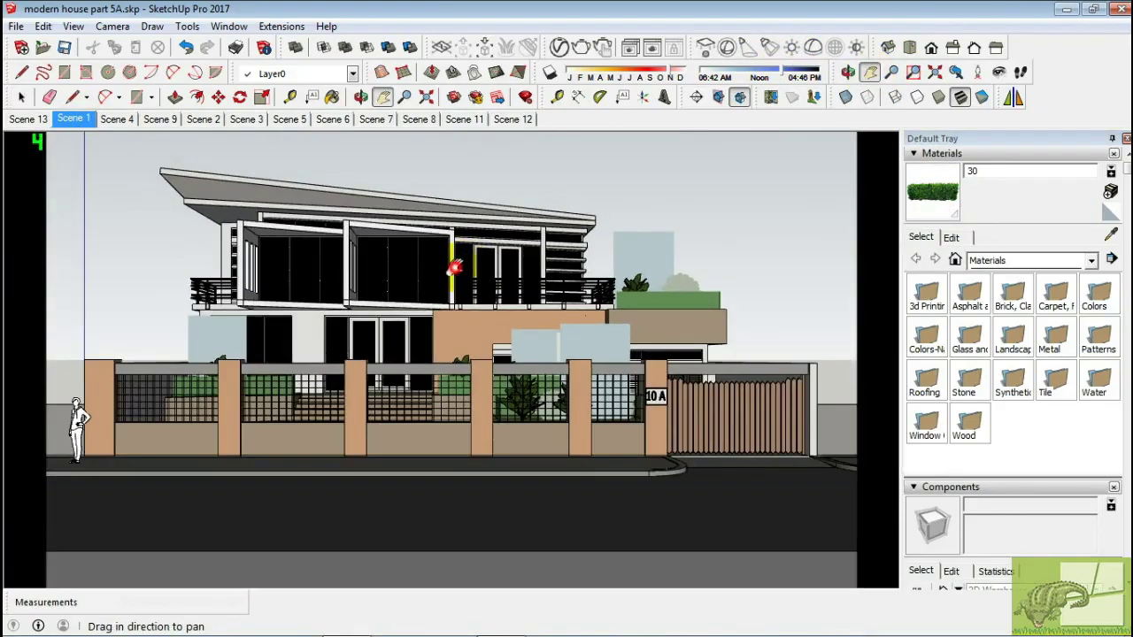
{"action": "left_click_drag", "start_coordinate": [454, 267], "coordinate": [454, 285]}
{"action": "left_click", "coordinate": [892, 72]}
{"action": "left_click_drag", "start_coordinate": [612, 265], "coordinate": [612, 256]}
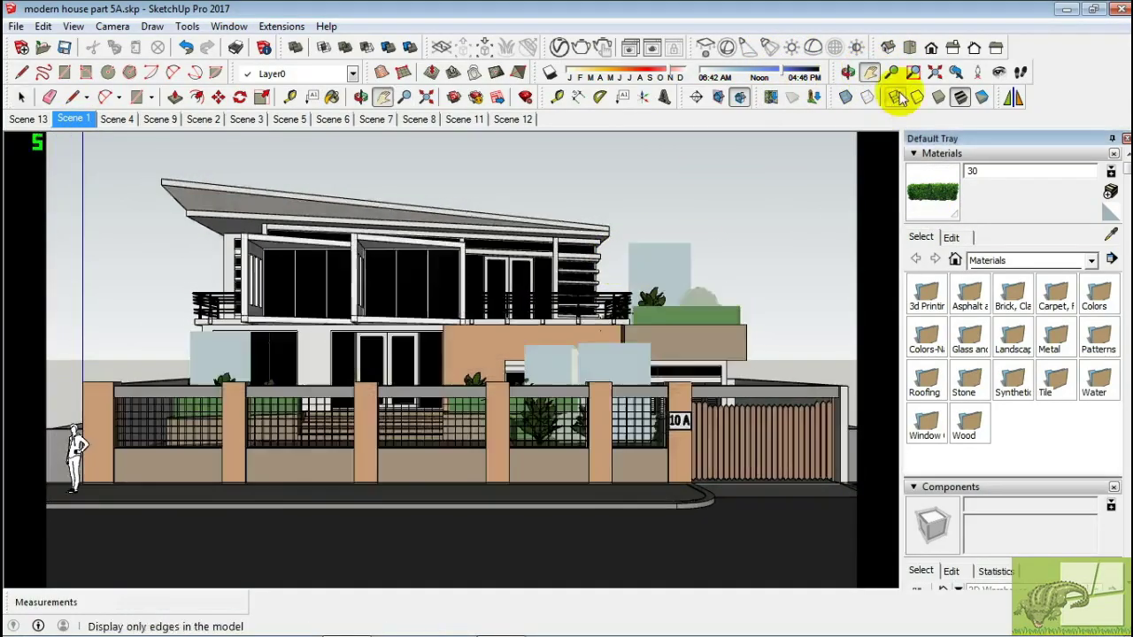
{"action": "left_click", "coordinate": [72, 120]}
Sample Stone_B_150cm and inspect it and Bricks_A02_1m in the V-Ray editor.
{"action": "left_click", "coordinate": [1112, 237]}
{"action": "left_click", "coordinate": [708, 343]}
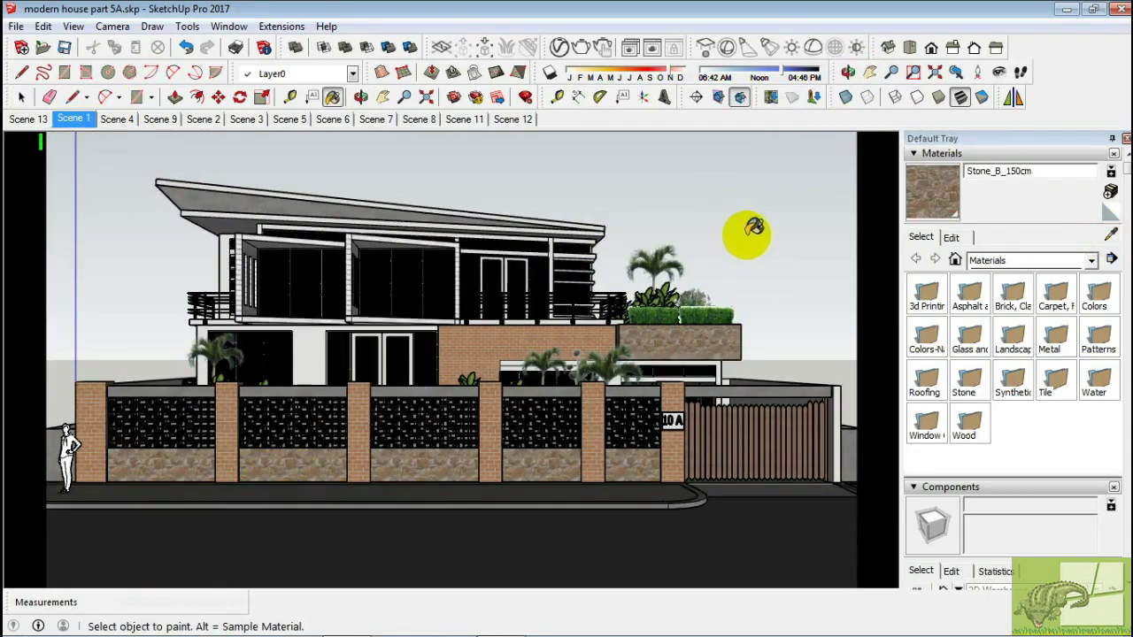
{"action": "left_click", "coordinate": [590, 51]}
{"action": "scroll", "coordinate": [434, 587], "scroll_direction": "down", "scroll_amount": 4}
{"action": "scroll", "coordinate": [433, 535], "scroll_direction": "down", "scroll_amount": 3}
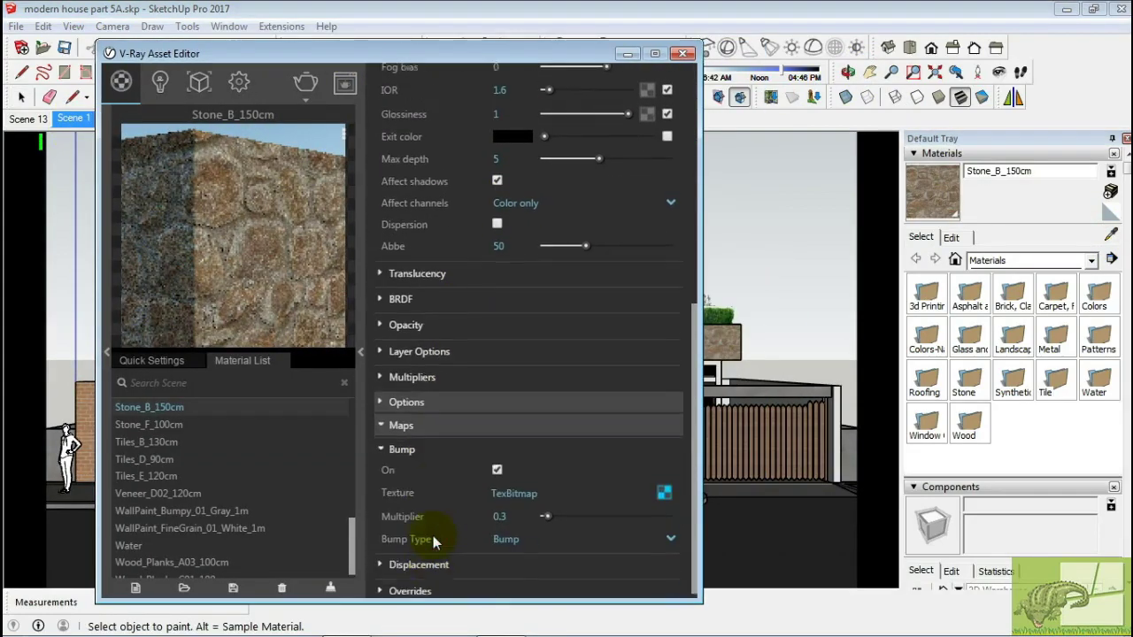
{"action": "scroll", "coordinate": [432, 536], "scroll_direction": "down", "scroll_amount": 1}
{"action": "left_click", "coordinate": [733, 429], "text": "alt"}
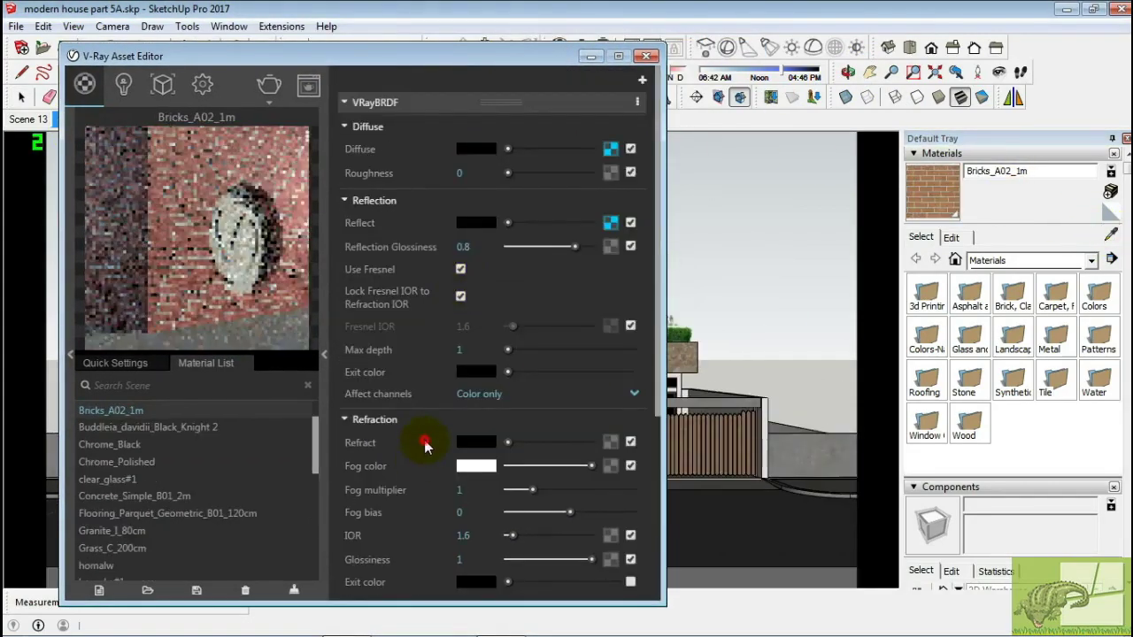
Review the brick maps, Concrete_Simple_B01_2m, and Wood_Planks_C01_100cm bump settings.
{"action": "left_click", "coordinate": [394, 595]}
{"action": "scroll", "coordinate": [403, 571], "scroll_direction": "down", "scroll_amount": 2}
{"action": "scroll", "coordinate": [405, 569], "scroll_direction": "down", "scroll_amount": 1}
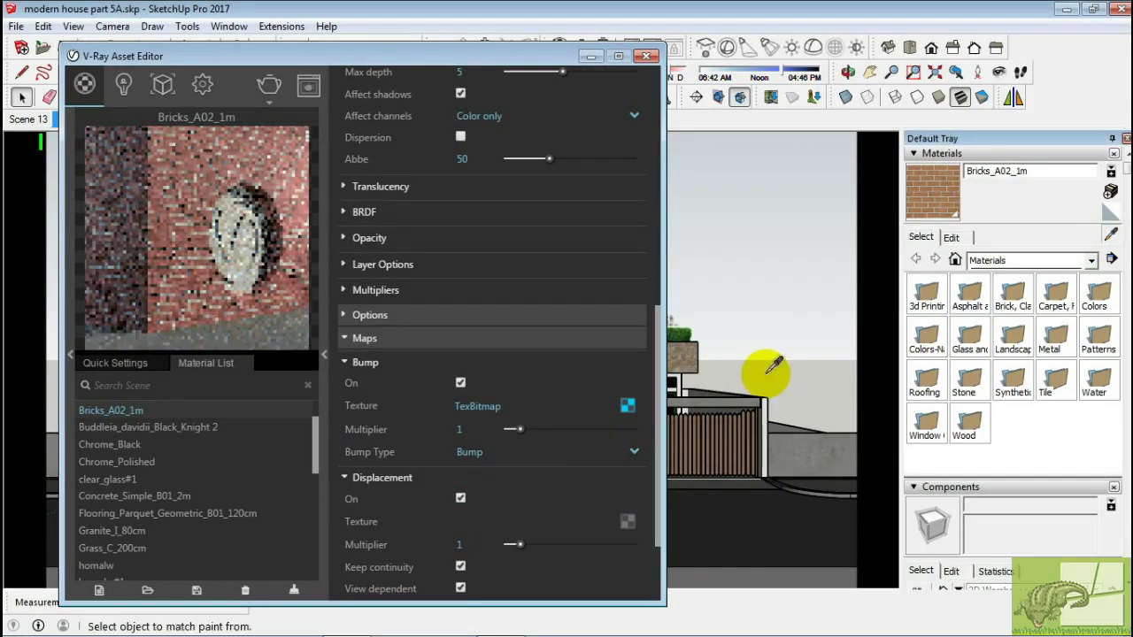
{"action": "scroll", "coordinate": [708, 394], "scroll_direction": "up", "scroll_amount": 2}
{"action": "left_click", "coordinate": [670, 414], "text": "alt"}
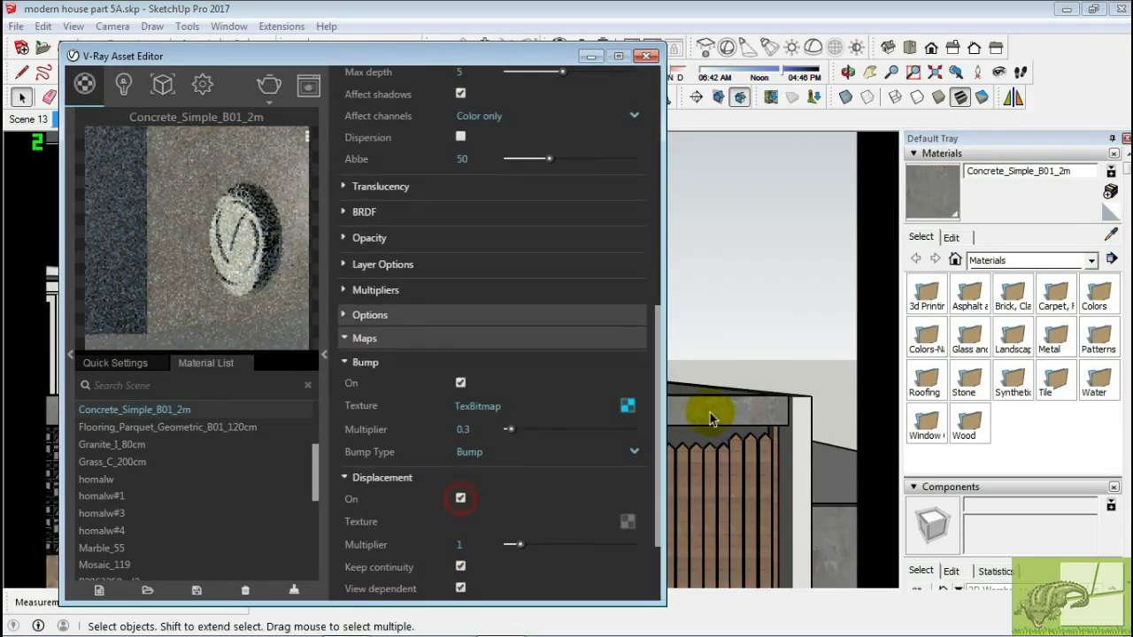
{"action": "left_click", "coordinate": [726, 495], "text": "alt"}
{"action": "scroll", "coordinate": [417, 456], "scroll_direction": "down", "scroll_amount": 3}
{"action": "scroll", "coordinate": [421, 531], "scroll_direction": "down", "scroll_amount": 1}
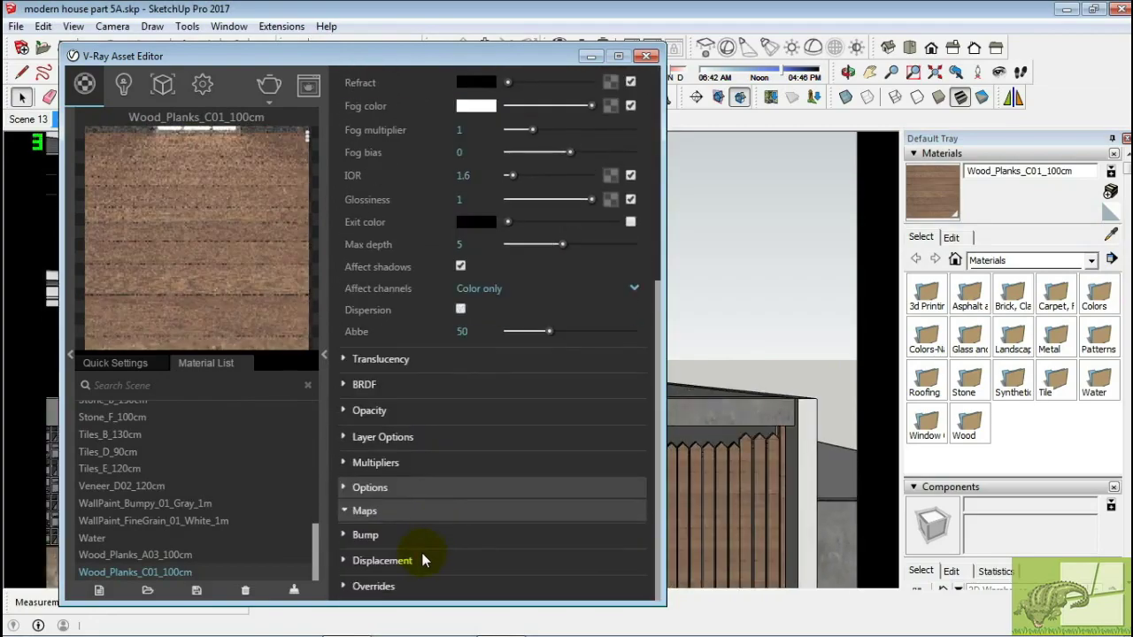
{"action": "scroll", "coordinate": [443, 496], "scroll_direction": "down", "scroll_amount": 1}
{"action": "left_click", "coordinate": [366, 451]}
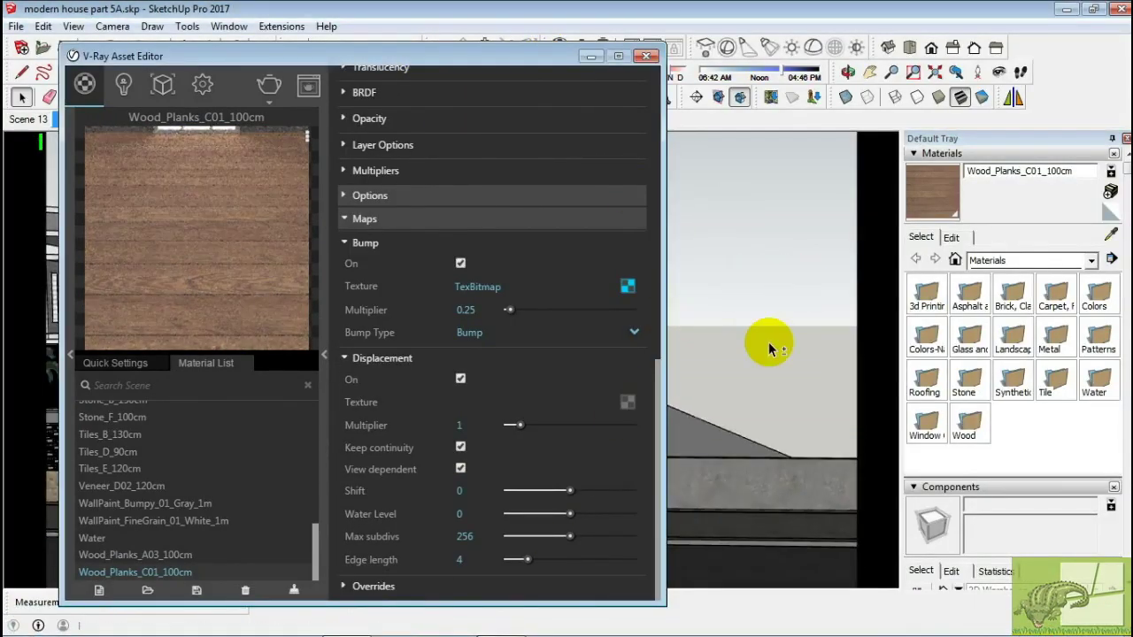
Sample the siding's Wood_Planks_A03_100cm material and review it in the V-Ray editor.
{"action": "mouse_move", "coordinate": [766, 342]}
{"action": "middle_mouse_down"}
{"action": "mouse_move", "coordinate": [421, 376]}
{"action": "mouse_move", "coordinate": [1113, 240]}
{"action": "middle_mouse_up"}
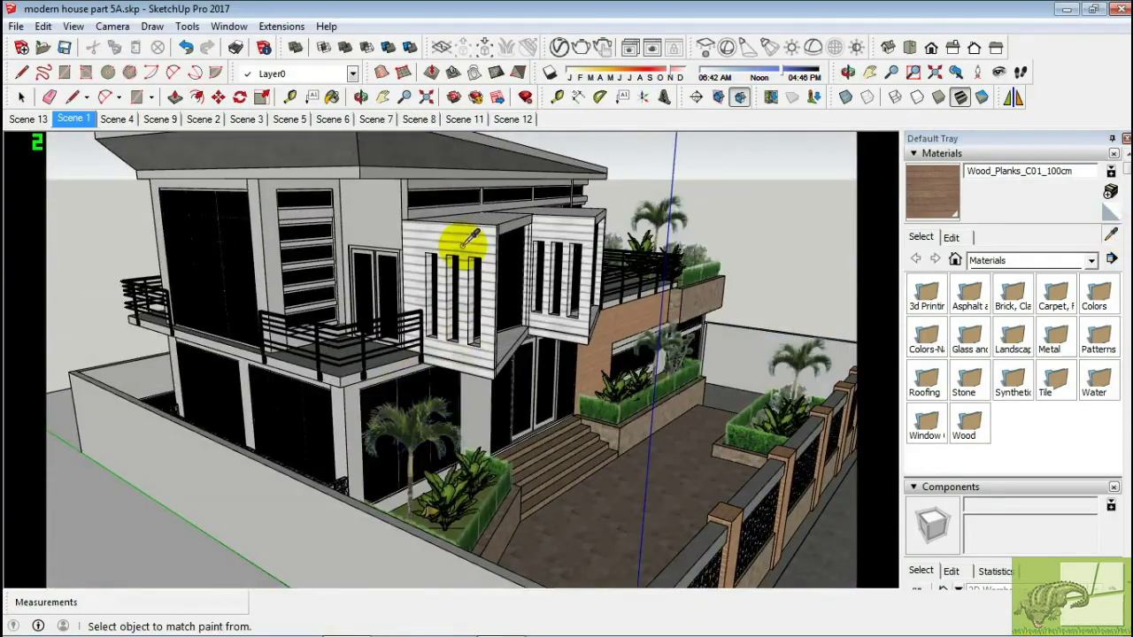
{"action": "left_click", "coordinate": [556, 262], "text": "alt"}
{"action": "left_click", "coordinate": [559, 47]}
{"action": "scroll", "coordinate": [469, 531], "scroll_direction": "down", "scroll_amount": 3}
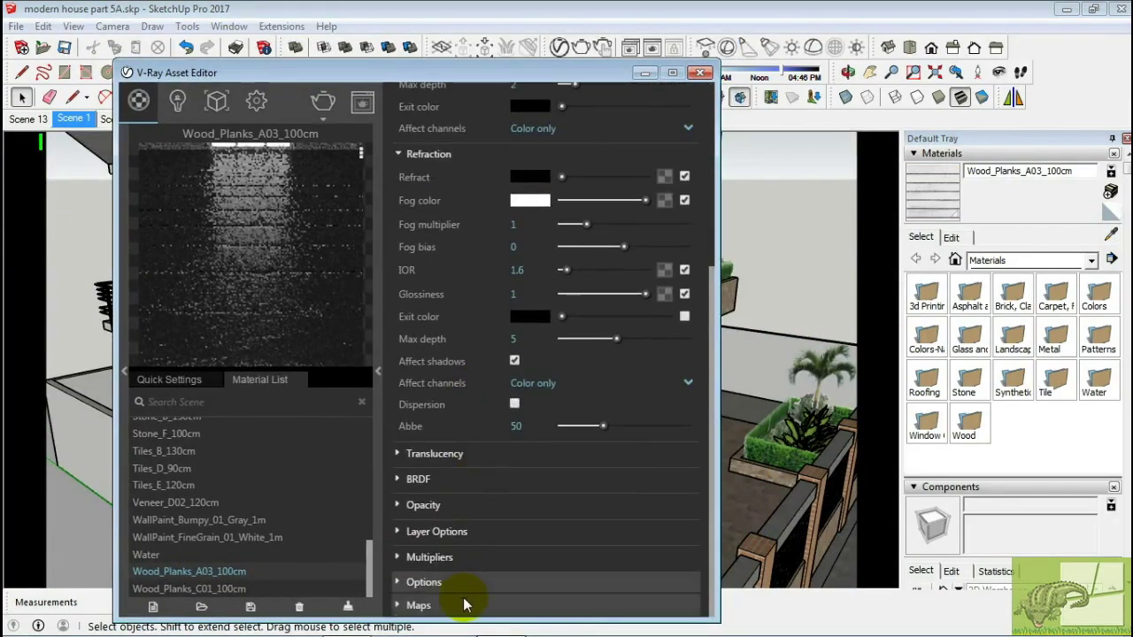
{"action": "scroll", "coordinate": [524, 555], "scroll_direction": "down", "scroll_amount": 1}
{"action": "scroll", "coordinate": [523, 555], "scroll_direction": "down", "scroll_amount": 2}
{"action": "left_click", "coordinate": [701, 72]}
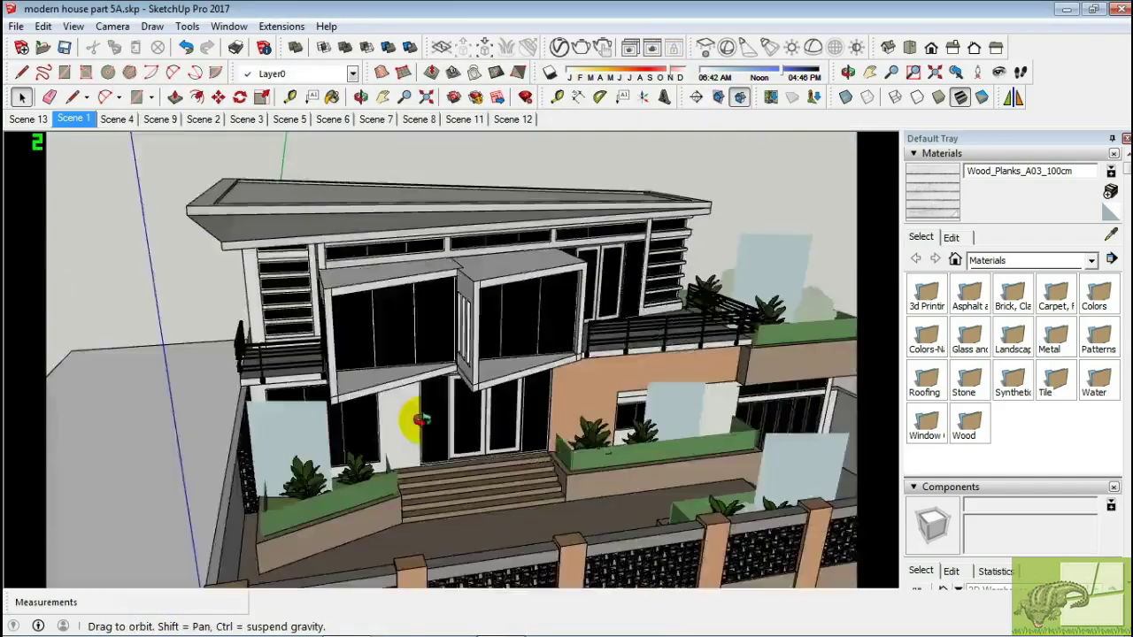
Sample Tiles_B_130cm paving and expand its Displacement settings in the V-Ray editor.
{"action": "middle_click_drag", "start_coordinate": [404, 417], "coordinate": [493, 450]}
{"action": "left_click", "coordinate": [1112, 235]}
{"action": "left_click", "coordinate": [731, 150]}
{"action": "left_click", "coordinate": [560, 47]}
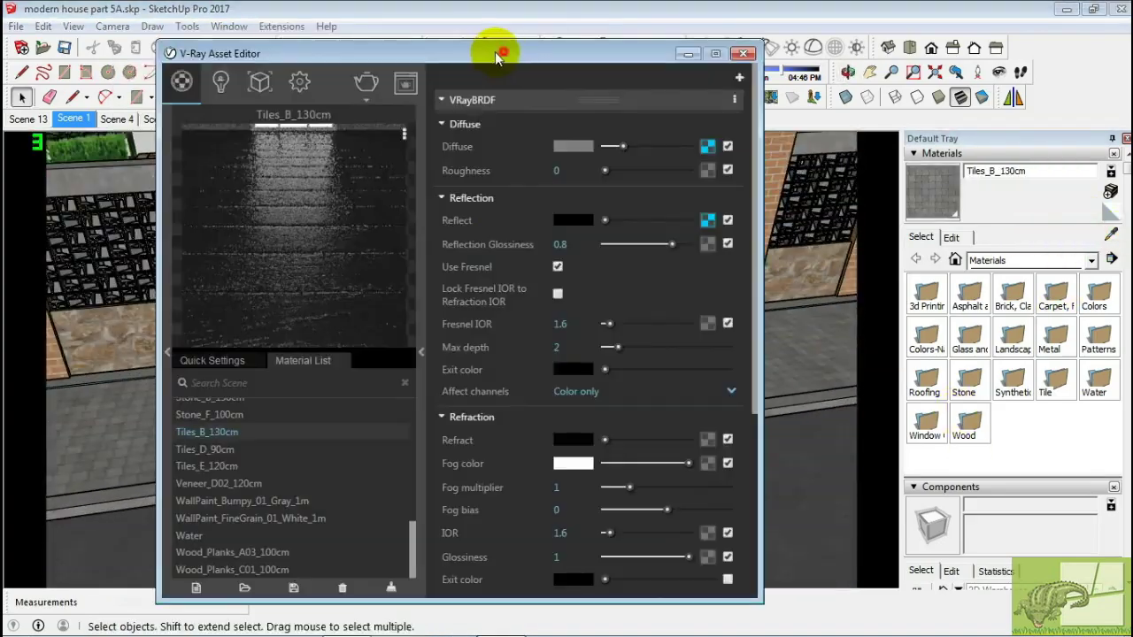
{"action": "scroll", "coordinate": [457, 504], "scroll_direction": "down", "scroll_amount": 5}
{"action": "scroll", "coordinate": [428, 567], "scroll_direction": "down", "scroll_amount": 2}
{"action": "left_click", "coordinate": [425, 560]}
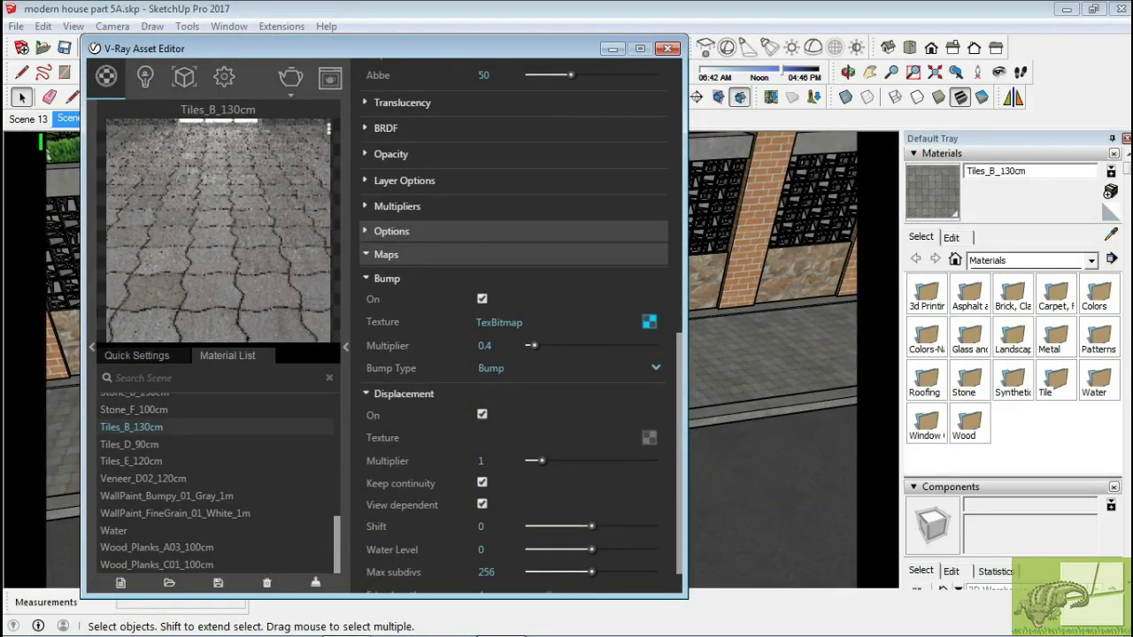
{"action": "scroll", "coordinate": [452, 561], "scroll_direction": "down", "scroll_amount": 2}
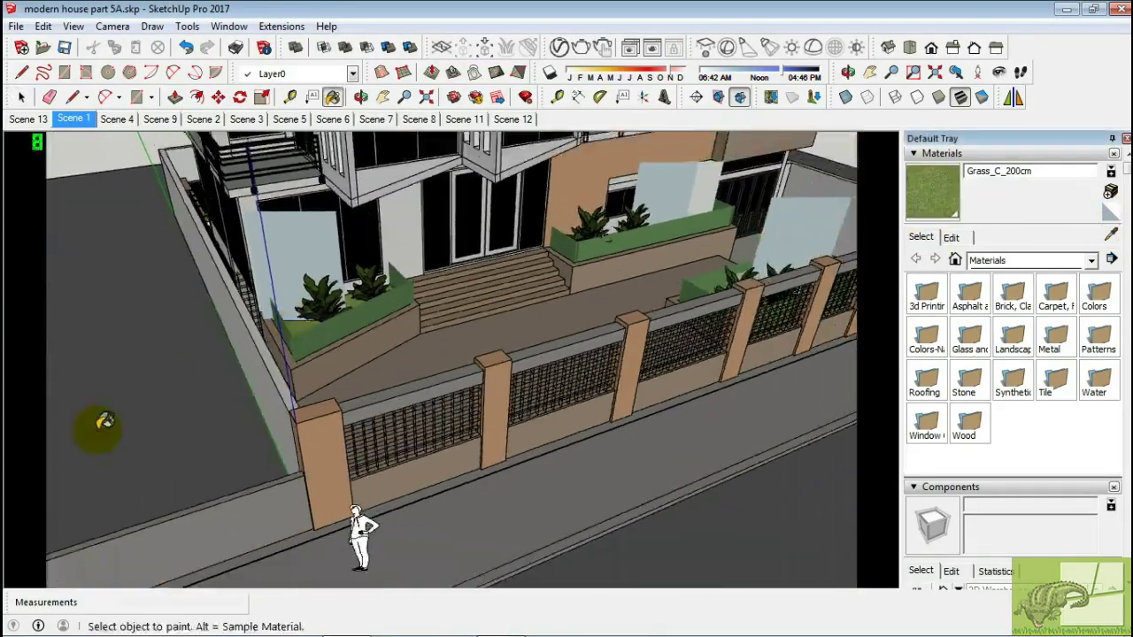
Survey the house plot and start a rectangle, then cancel it.
{"action": "middle_click_drag", "start_coordinate": [104, 421], "coordinate": [292, 354]}
{"action": "key", "text": "space"}
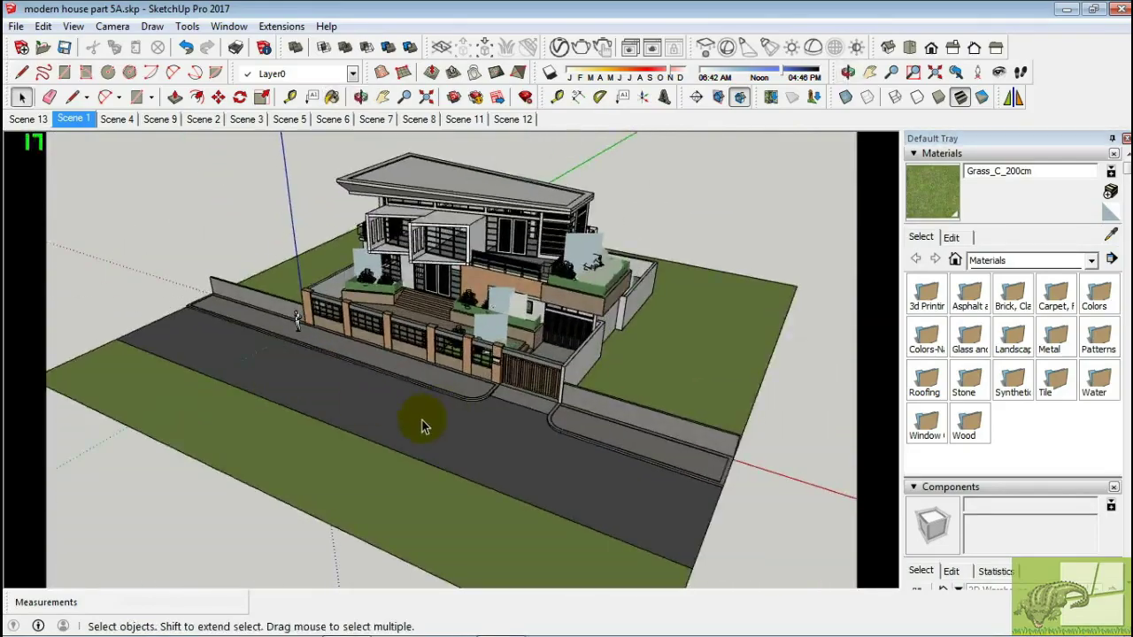
{"action": "scroll", "coordinate": [676, 373], "scroll_direction": "down", "scroll_amount": 1}
{"action": "key", "text": "b"}
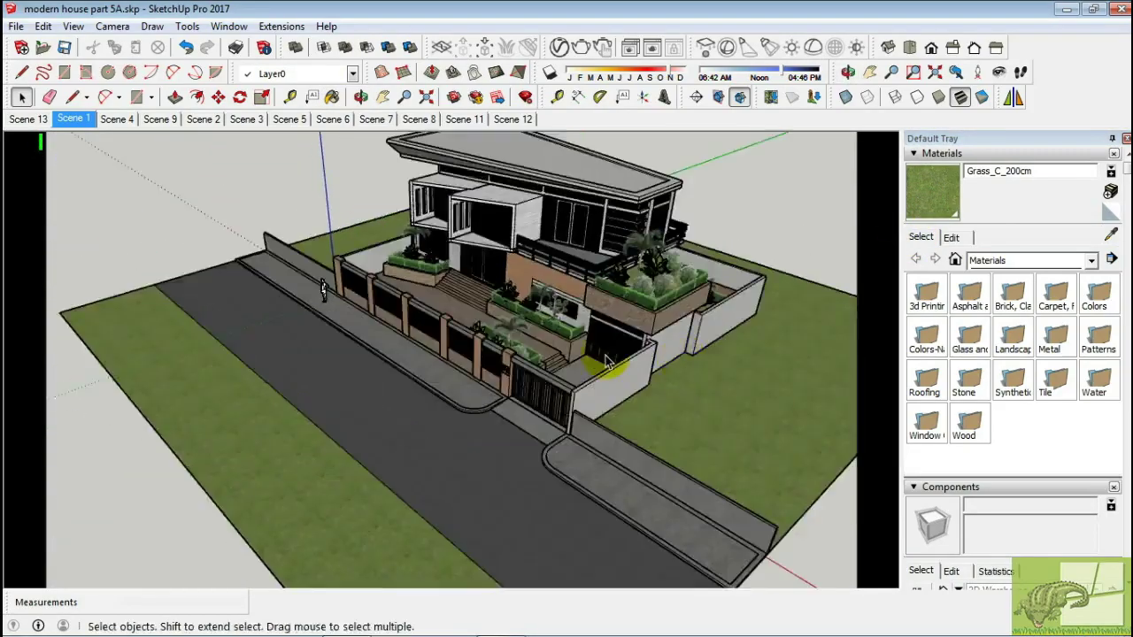
{"action": "scroll", "coordinate": [557, 430], "scroll_direction": "up", "scroll_amount": 3}
{"action": "scroll", "coordinate": [404, 530], "scroll_direction": "up", "scroll_amount": 3}
{"action": "key", "text": "r"}
{"action": "left_click", "coordinate": [328, 470]}
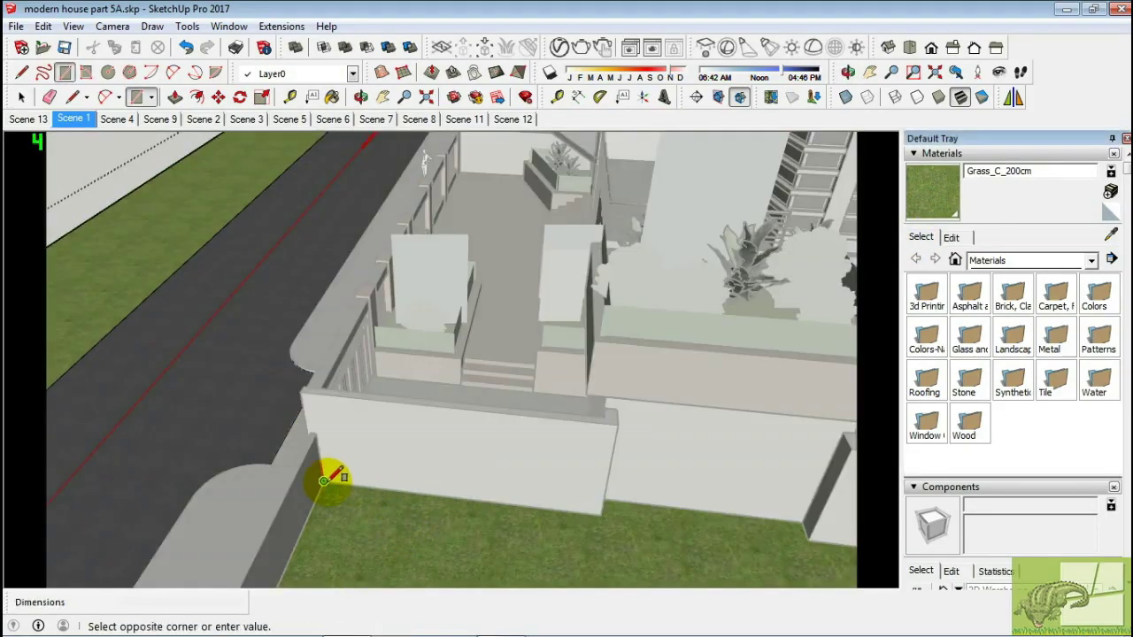
{"action": "scroll", "coordinate": [709, 399], "scroll_direction": "down", "scroll_amount": 5}
{"action": "mouse_move", "coordinate": [709, 399]}
{"action": "middle_mouse_down"}
{"action": "mouse_move", "coordinate": [534, 321]}
{"action": "mouse_move", "coordinate": [767, 485]}
{"action": "mouse_move", "coordinate": [822, 450]}
{"action": "middle_mouse_up"}
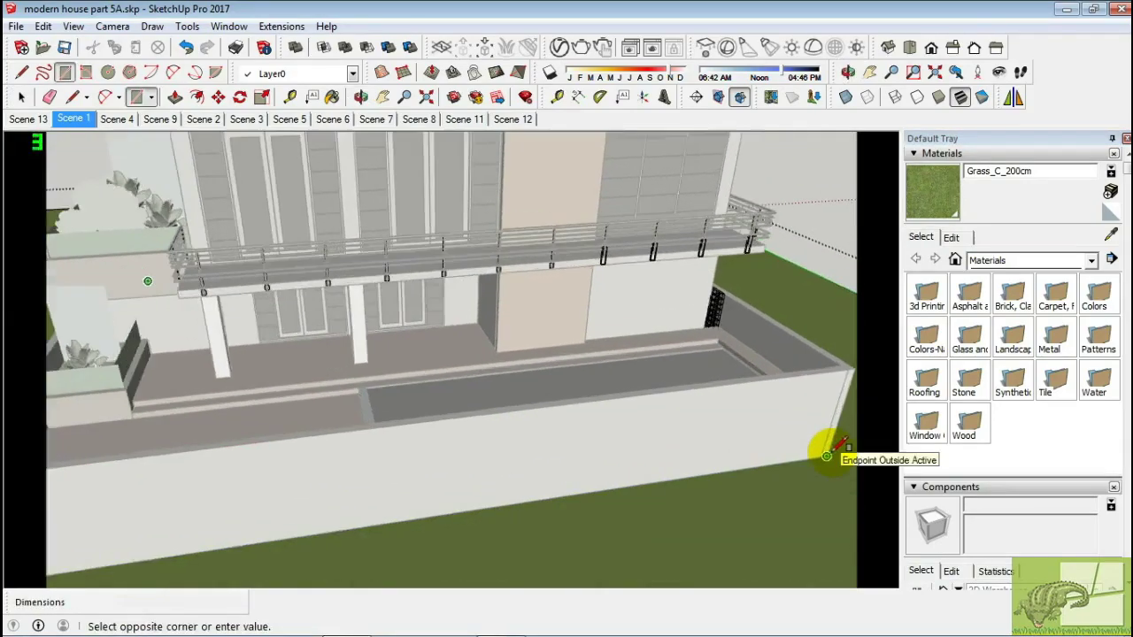
{"action": "scroll", "coordinate": [832, 450], "scroll_direction": "up", "scroll_amount": 2}
{"action": "key", "text": "Escape"}
Undo the stray white rectangle face on the plot.
{"action": "key", "text": "space"}
{"action": "scroll", "coordinate": [624, 555], "scroll_direction": "down", "scroll_amount": 4}
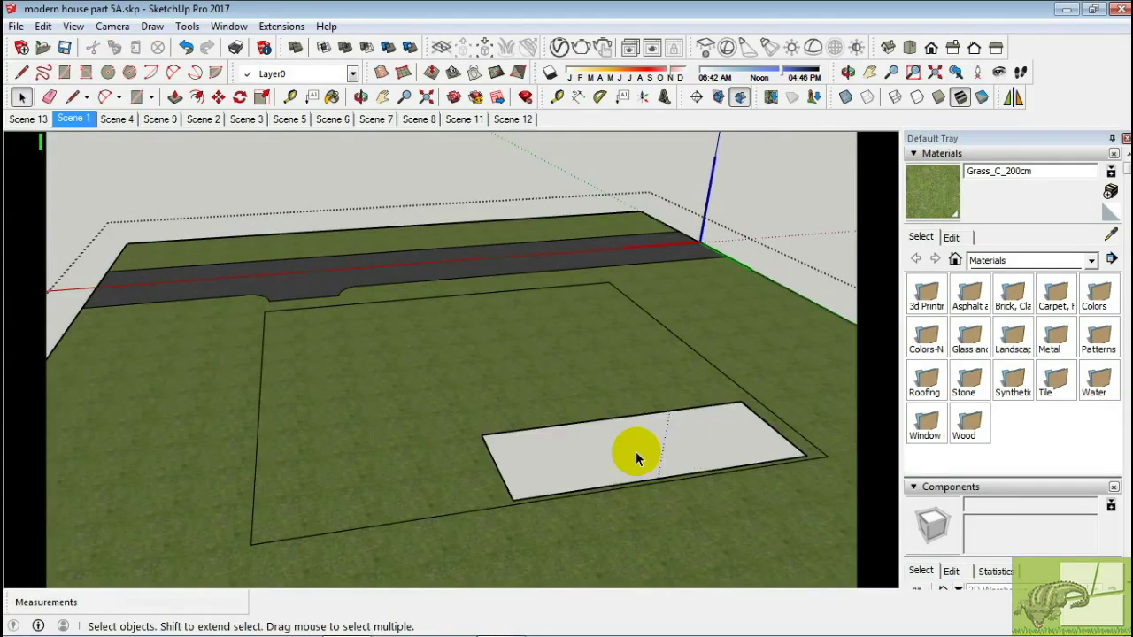
{"action": "middle_click_drag", "start_coordinate": [636, 451], "coordinate": [673, 405]}
{"action": "scroll", "coordinate": [641, 364], "scroll_direction": "up", "scroll_amount": 2}
{"action": "key", "text": "ctrl+z"}
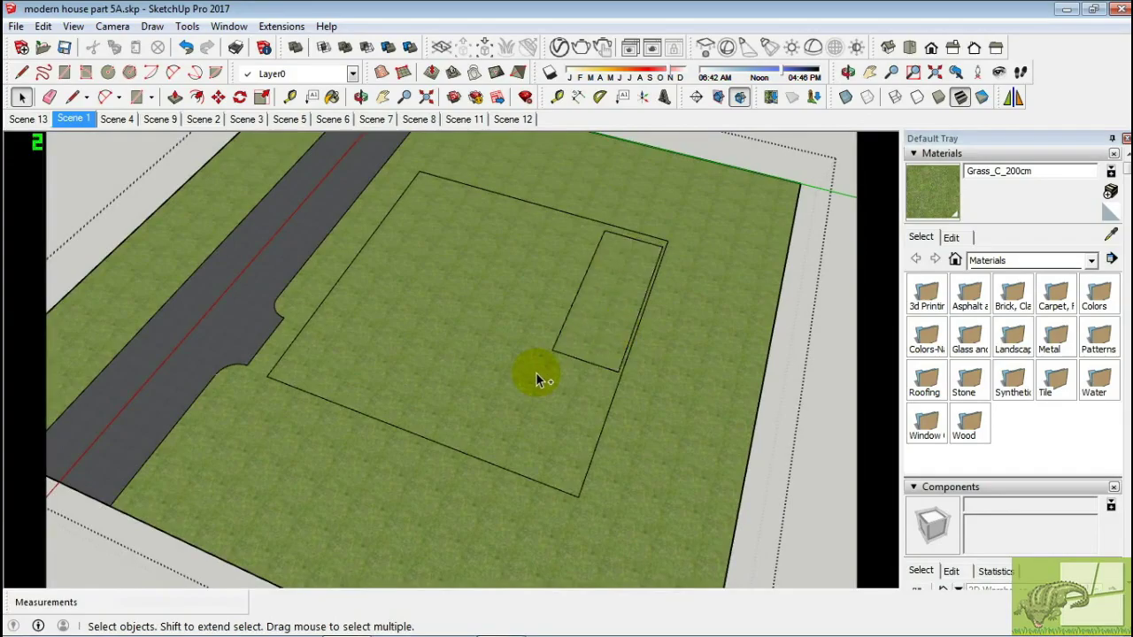
Draw a rectangle across the gap between the walls and erase the leftover lawn edge.
{"action": "key", "text": "r"}
{"action": "scroll", "coordinate": [404, 436], "scroll_direction": "up", "scroll_amount": 5}
{"action": "left_click", "coordinate": [338, 452]}
{"action": "left_click", "coordinate": [567, 456]}
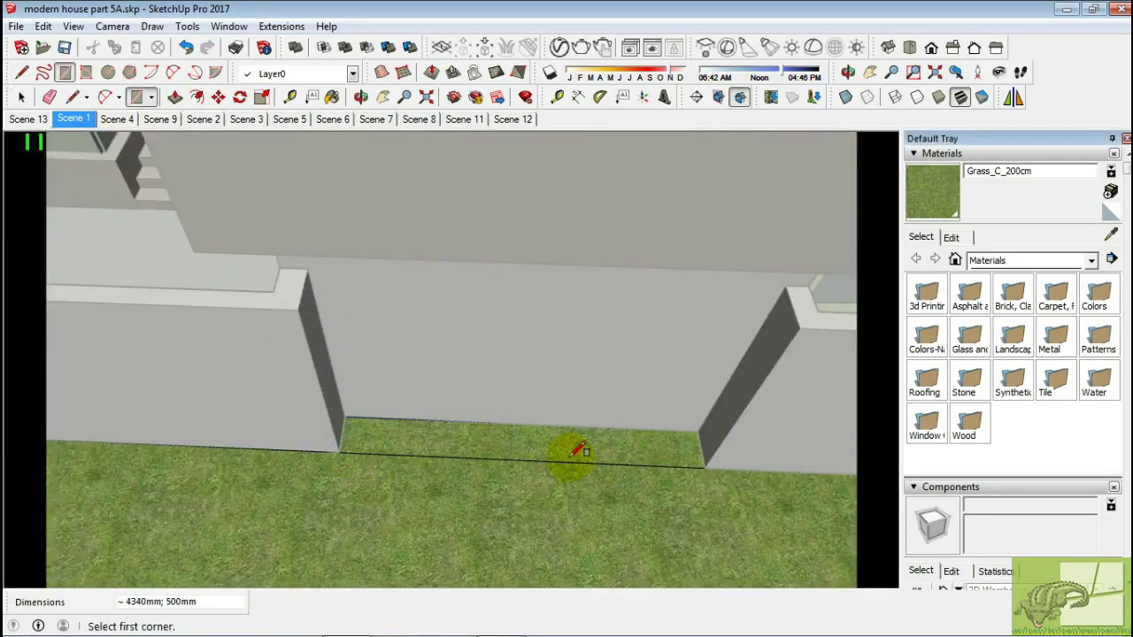
{"action": "key", "text": "e"}
{"action": "left_click", "coordinate": [576, 460]}
{"action": "middle_click_drag", "start_coordinate": [576, 460], "coordinate": [652, 435]}
{"action": "scroll", "coordinate": [653, 434], "scroll_direction": "down", "scroll_amount": 5}
{"action": "key", "text": "space"}
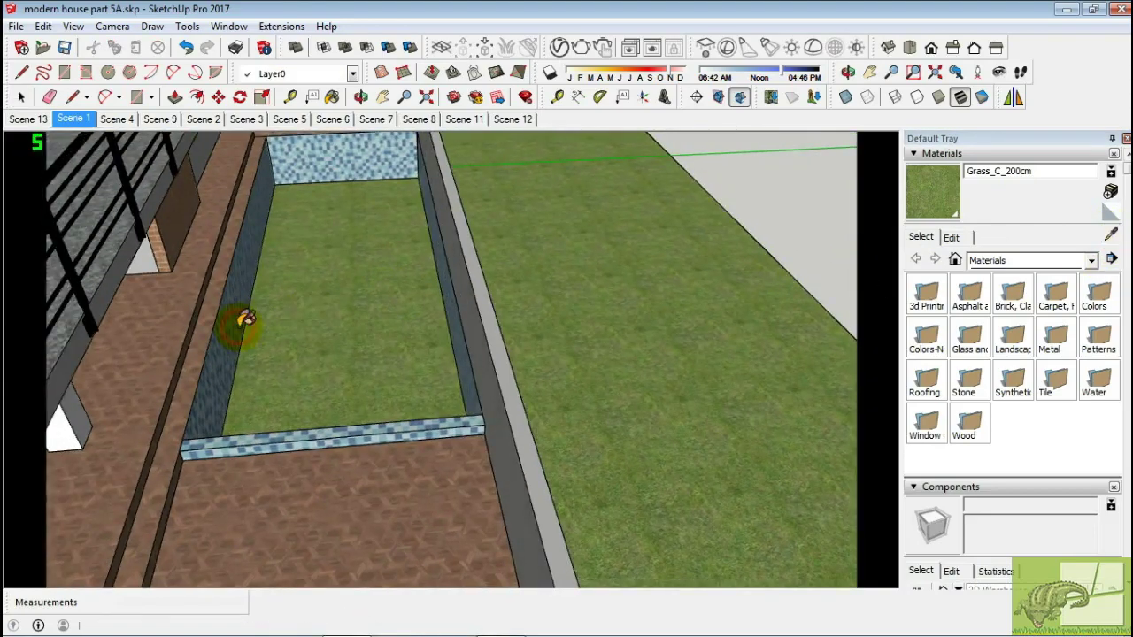
Sample Mosaic_119 and paint the basin faces with it.
{"action": "left_click", "coordinate": [245, 324]}
{"action": "left_click", "coordinate": [721, 270]}
{"action": "key", "text": "space"}
{"action": "middle_click_drag", "start_coordinate": [722, 270], "coordinate": [746, 248]}
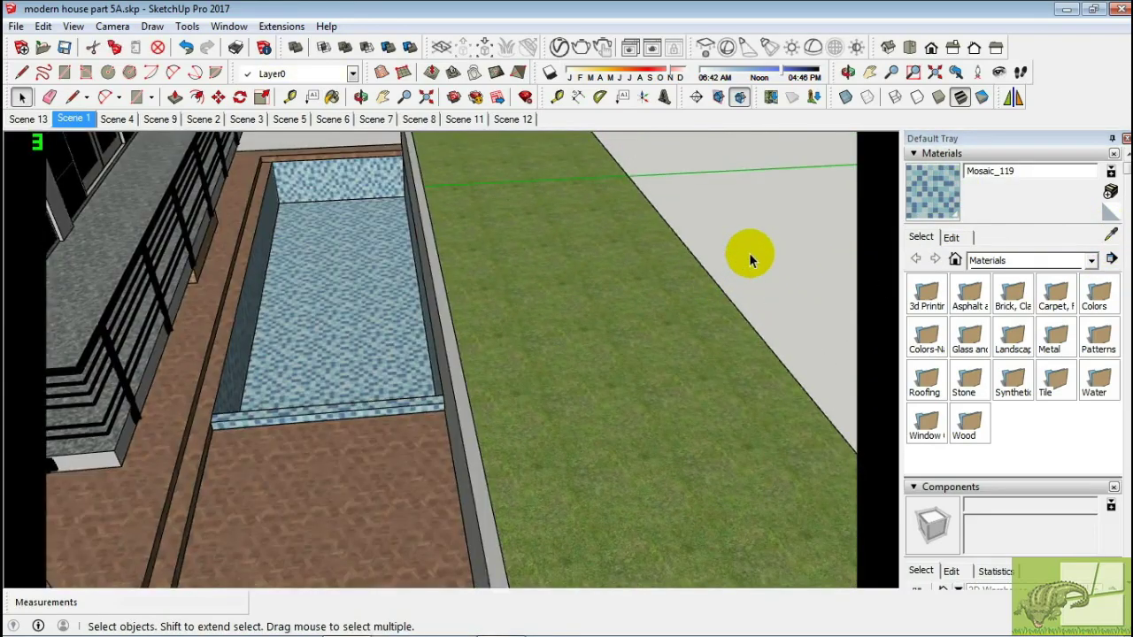
Hide the basin's large top face and orbit back to the house front.
{"action": "left_click", "coordinate": [42, 25]}
{"action": "left_click", "coordinate": [102, 246]}
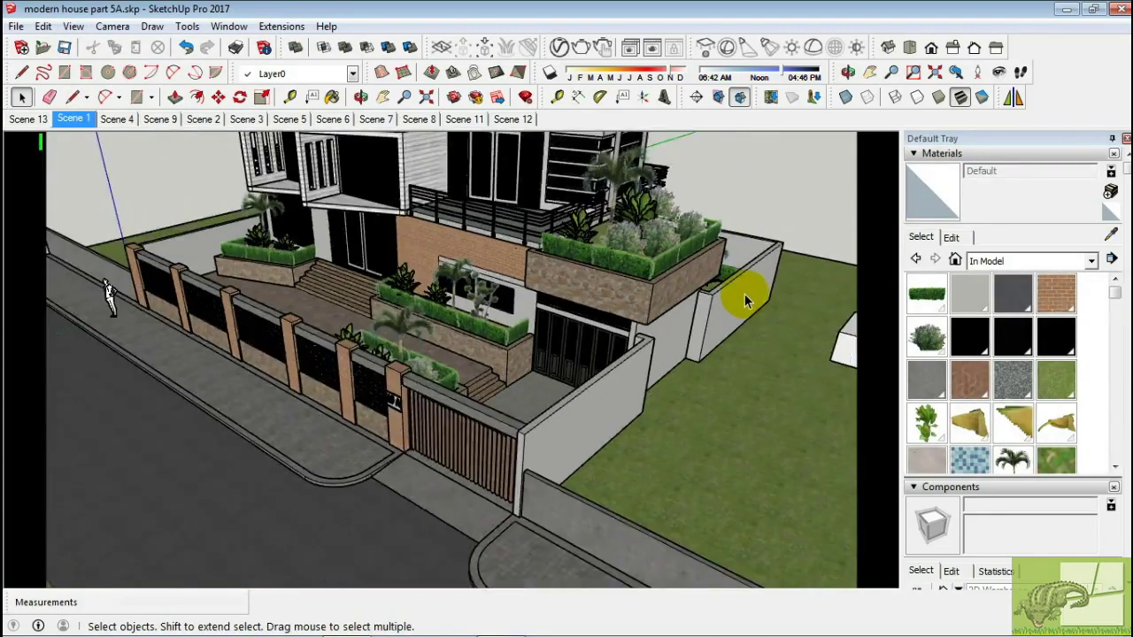
{"action": "middle_click_drag", "start_coordinate": [745, 294], "coordinate": [538, 322]}
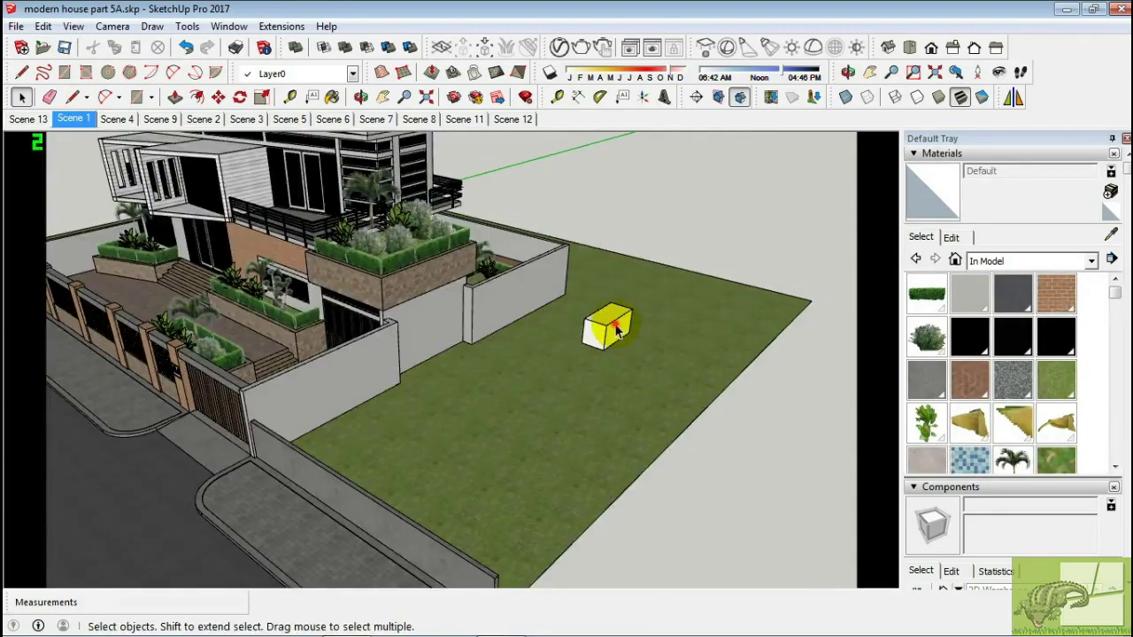
{"action": "middle_click_drag", "start_coordinate": [701, 253], "coordinate": [527, 234]}
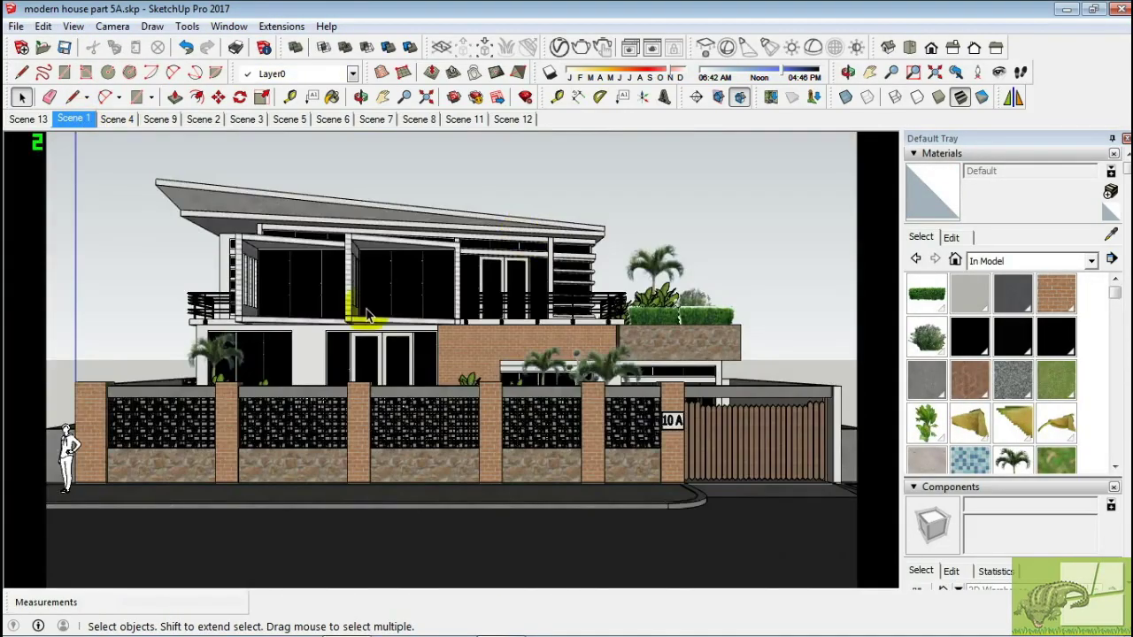
Check the camera settings in the V-Ray render settings, then close the V-Ray editor.
{"action": "left_click", "coordinate": [559, 47]}
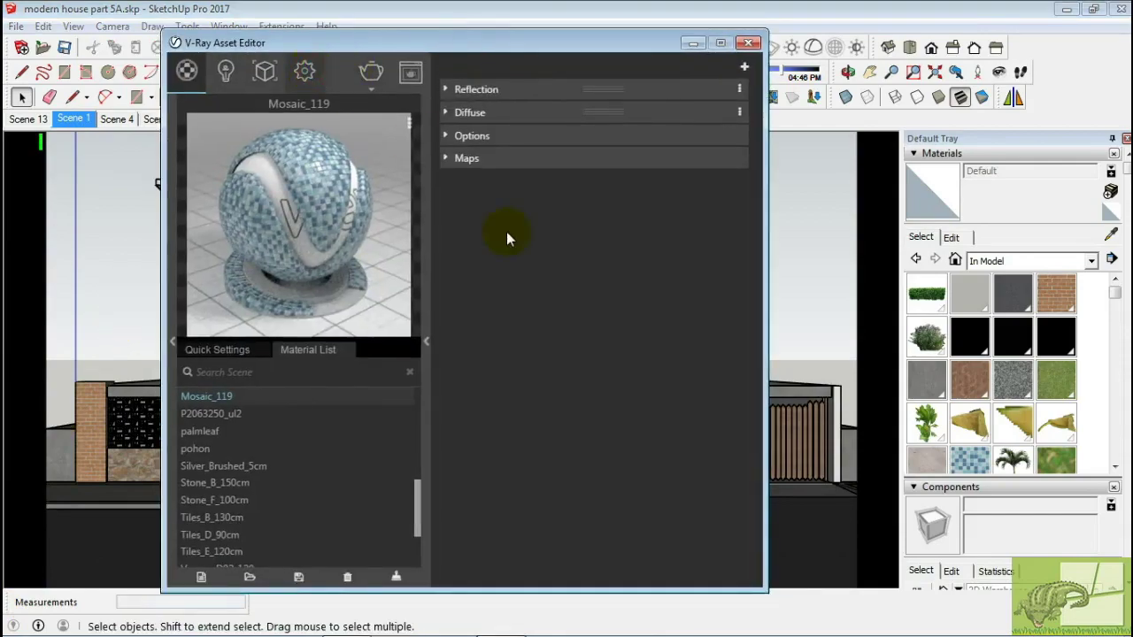
{"action": "left_click", "coordinate": [303, 70]}
{"action": "left_click", "coordinate": [345, 221]}
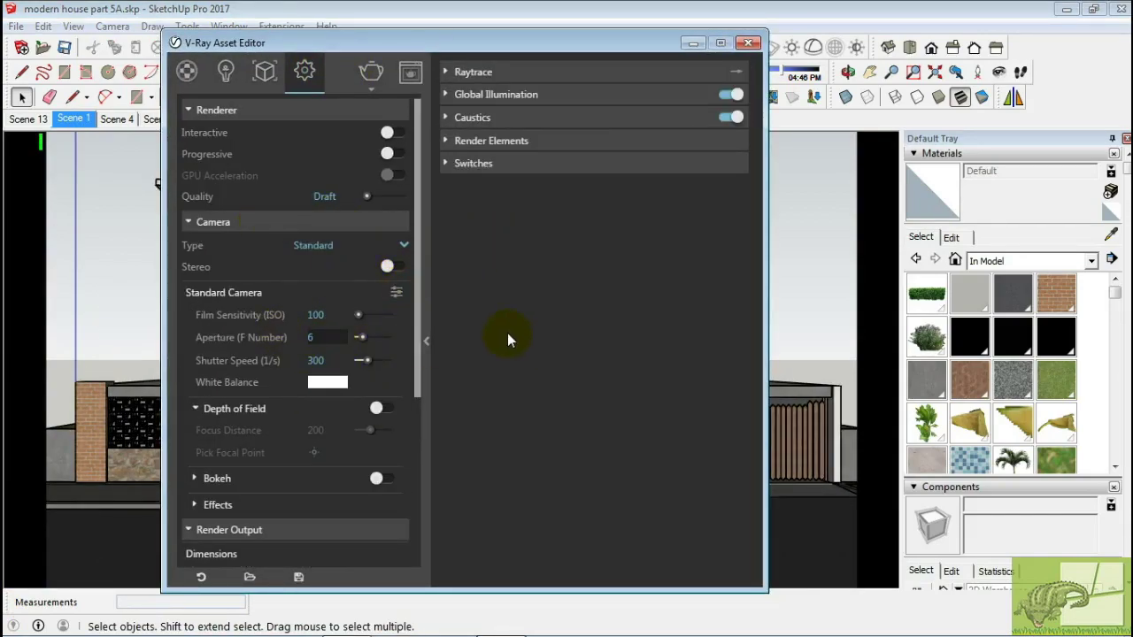
{"action": "left_click", "coordinate": [694, 43]}
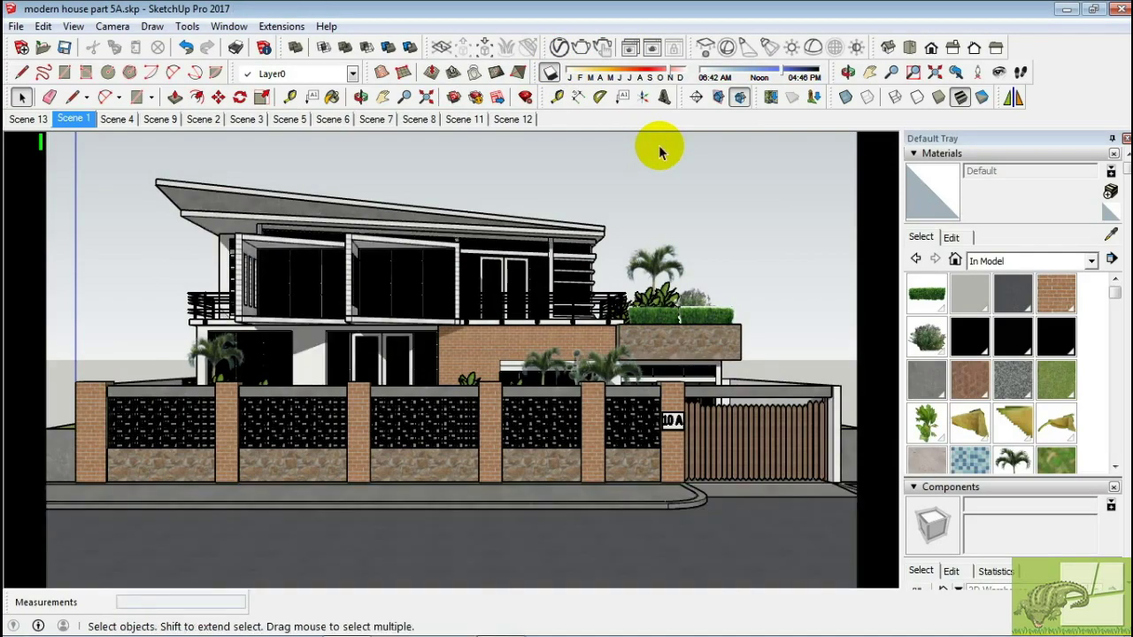
Drag the shadow date and time-of-day sliders toward a longer day.
{"action": "left_click", "coordinate": [632, 69]}
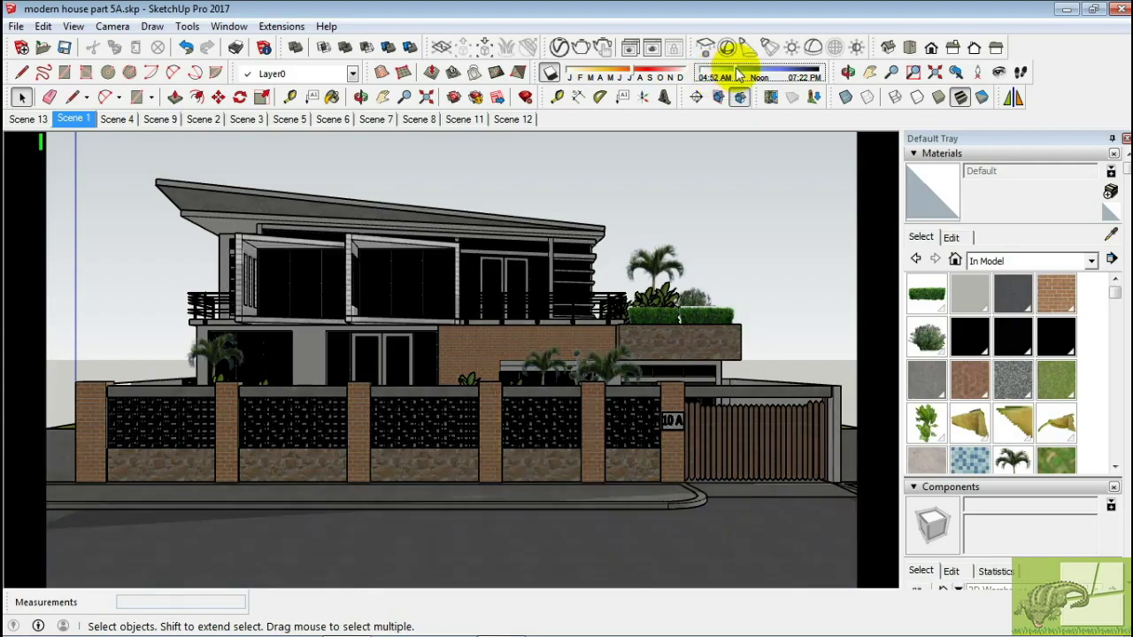
{"action": "left_click", "coordinate": [609, 78]}
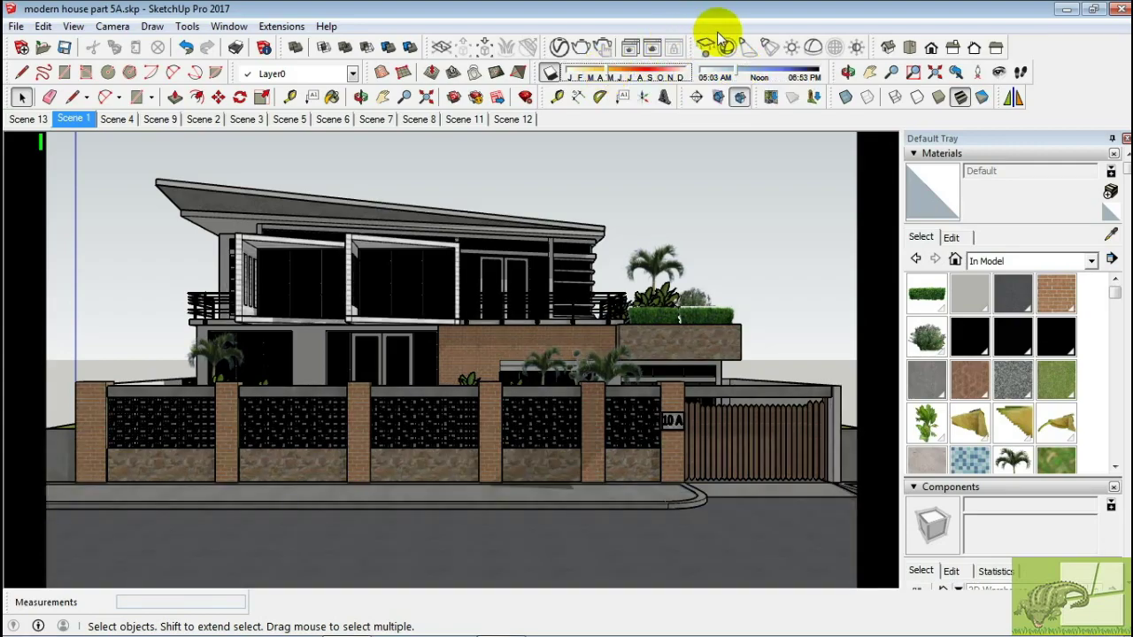
{"action": "left_click", "coordinate": [783, 78]}
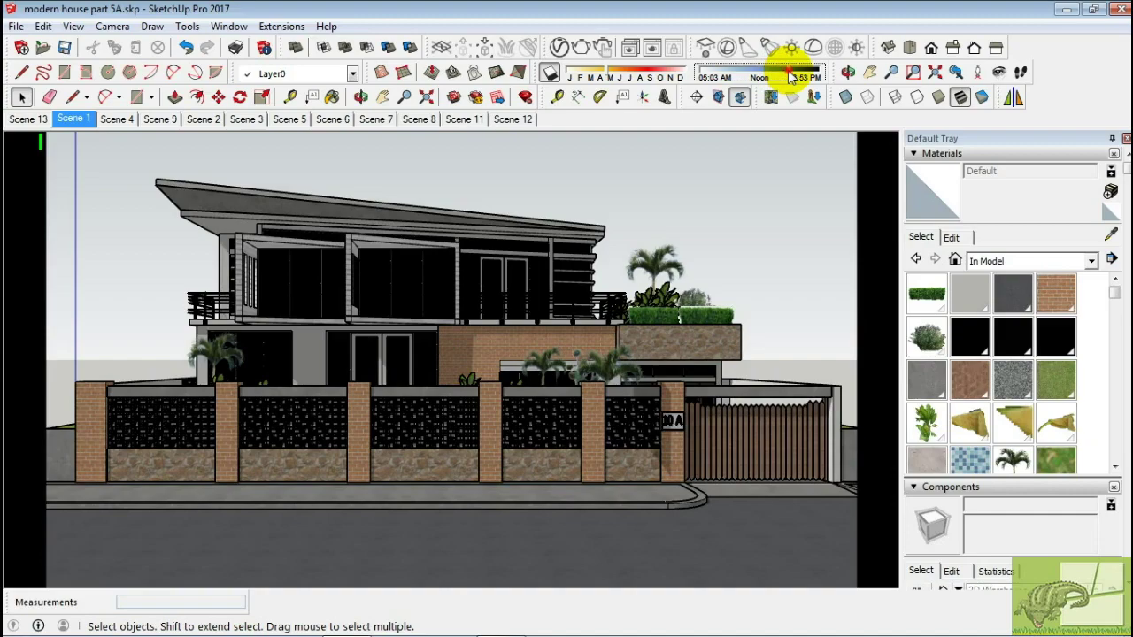
{"action": "left_click", "coordinate": [779, 77]}
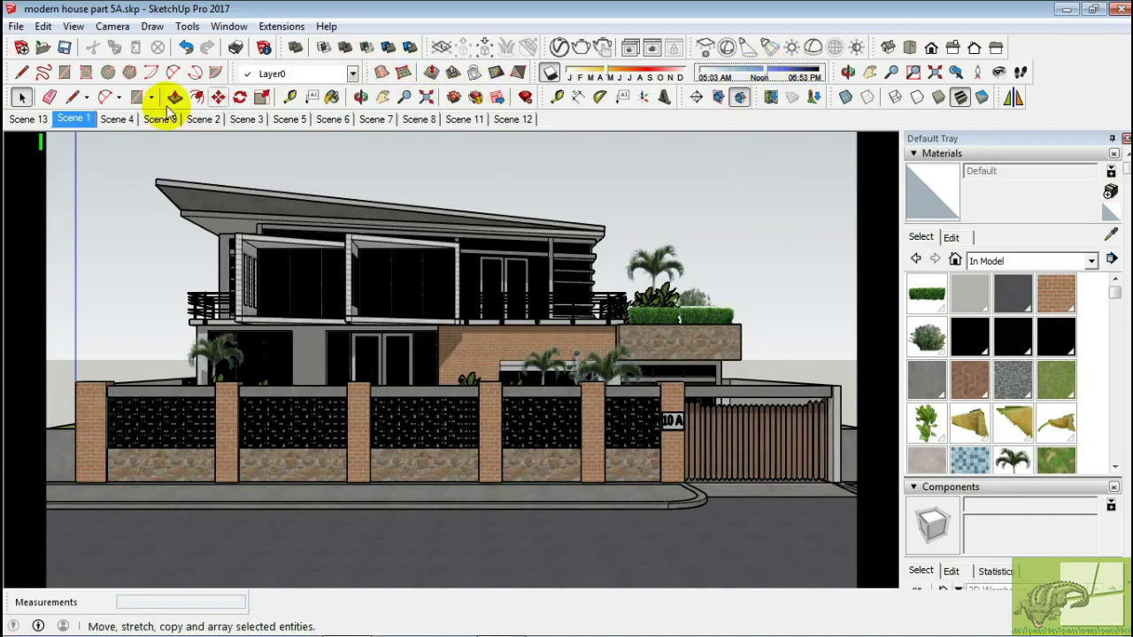
Switch to Top view and move the shadow date to winter, with the time of day adjusted.
{"action": "left_click", "coordinate": [807, 100]}
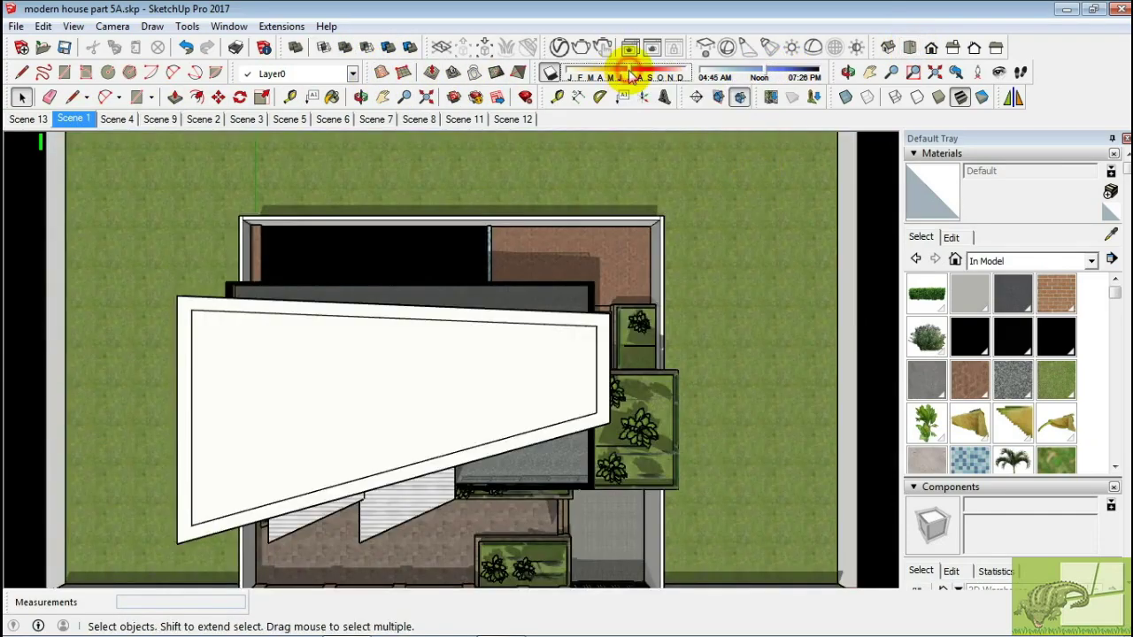
{"action": "left_click", "coordinate": [620, 78]}
{"action": "left_click", "coordinate": [775, 78]}
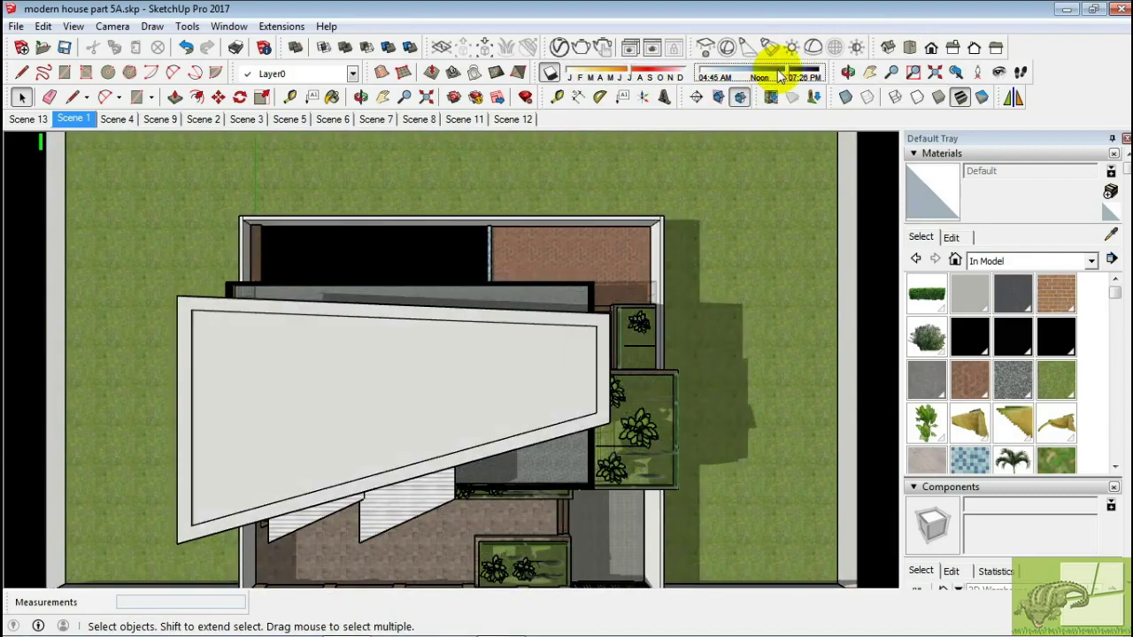
{"action": "left_click", "coordinate": [681, 78]}
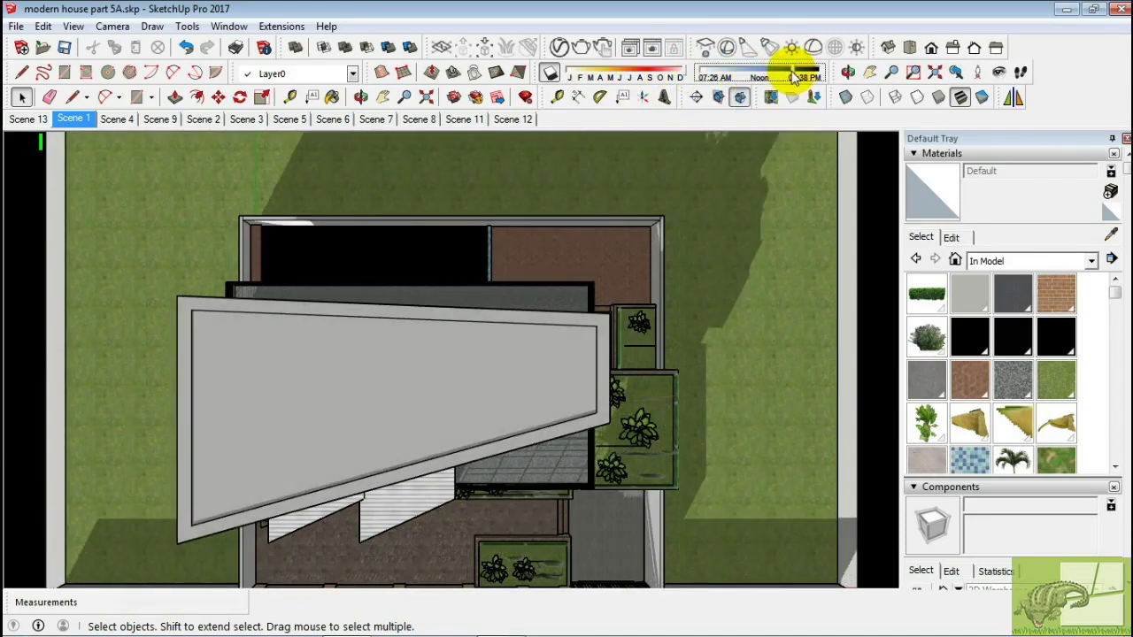
Return to the Scene 1 front view and start a V-Ray render.
{"action": "left_click", "coordinate": [772, 173]}
{"action": "left_click", "coordinate": [74, 119]}
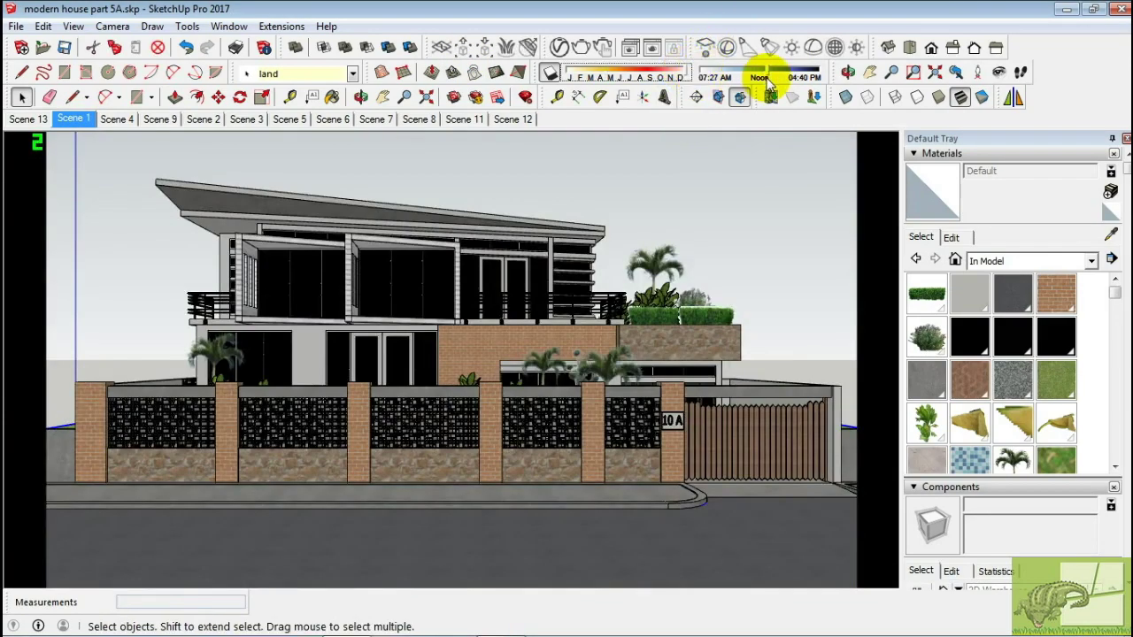
{"action": "right_click", "coordinate": [76, 120]}
{"action": "left_click", "coordinate": [652, 46]}
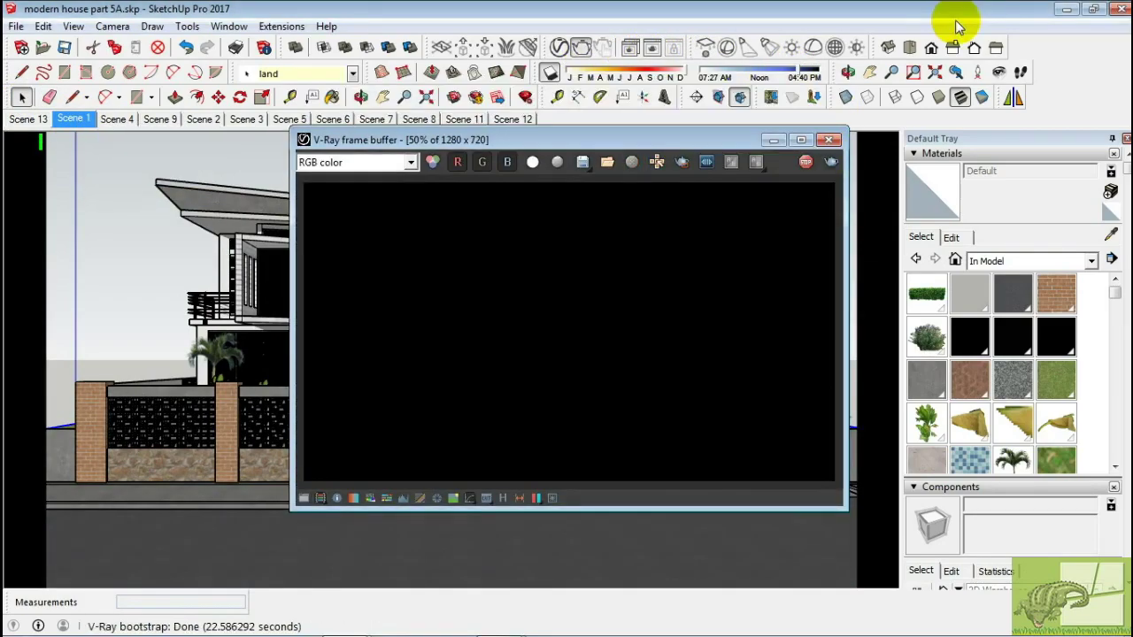
Place the frame buffer at the upper right and the progress log at the upper left.
{"action": "left_click_drag", "start_coordinate": [499, 139], "coordinate": [771, 36]}
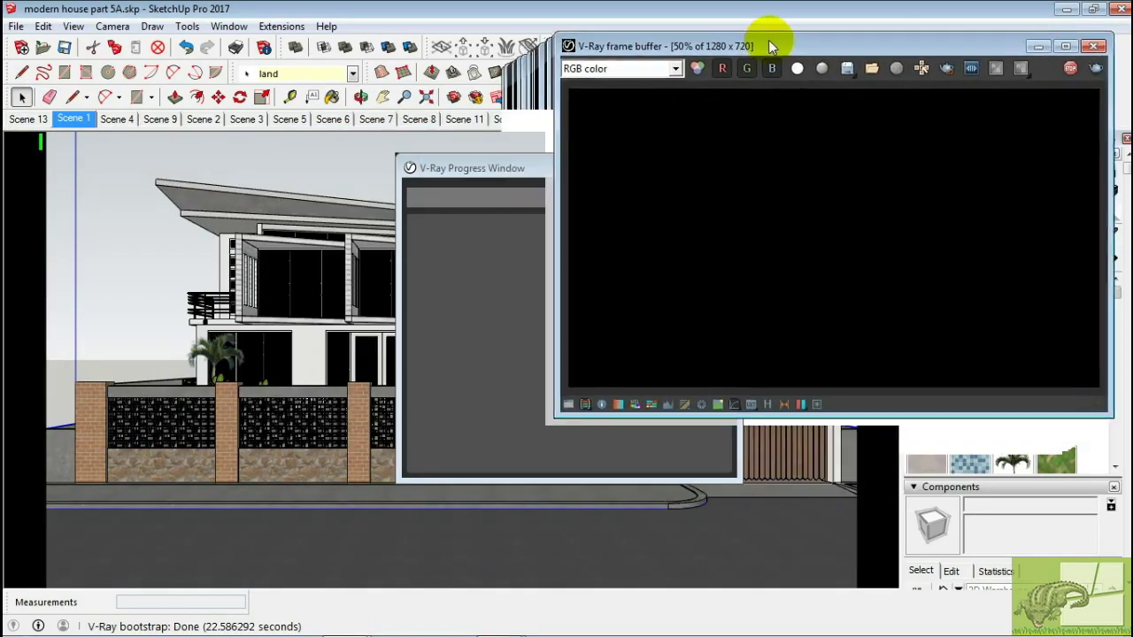
{"action": "left_click_drag", "start_coordinate": [430, 157], "coordinate": [211, 36]}
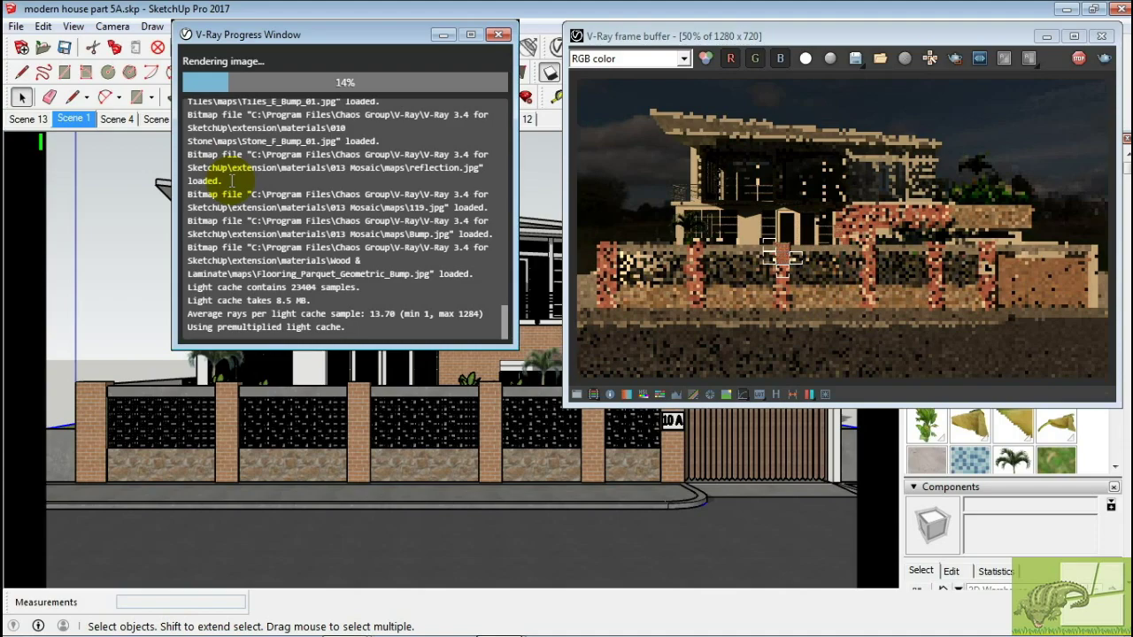
Hide the V-Ray settings window, restart the render and bring the house model window forward.
{"action": "left_click", "coordinate": [1036, 40]}
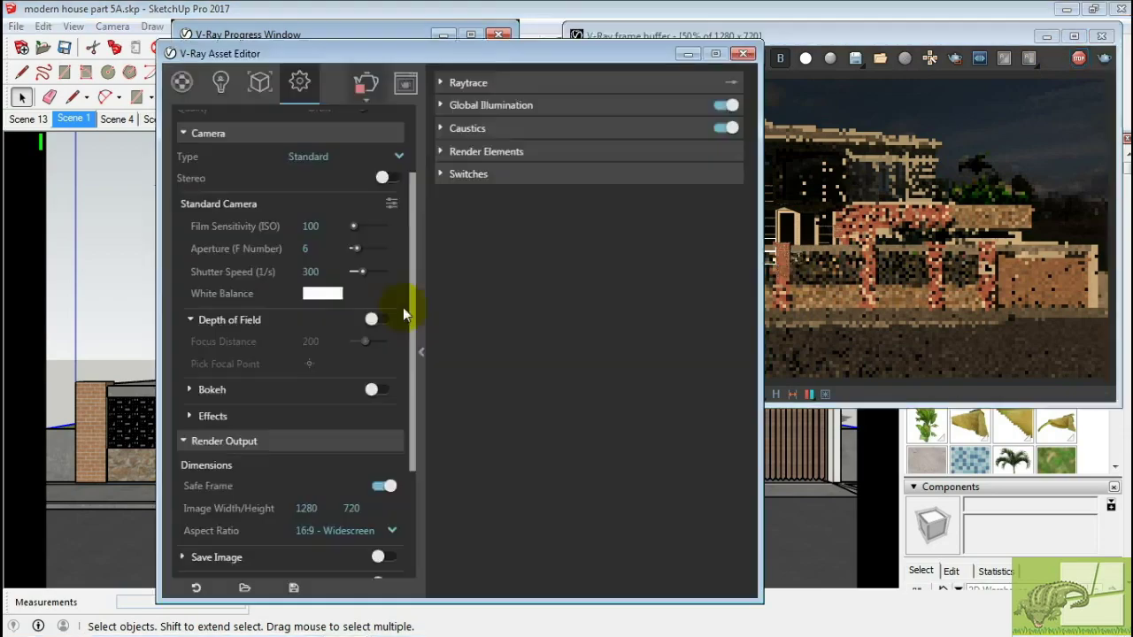
{"action": "scroll", "coordinate": [325, 465], "scroll_direction": "down", "scroll_amount": 5}
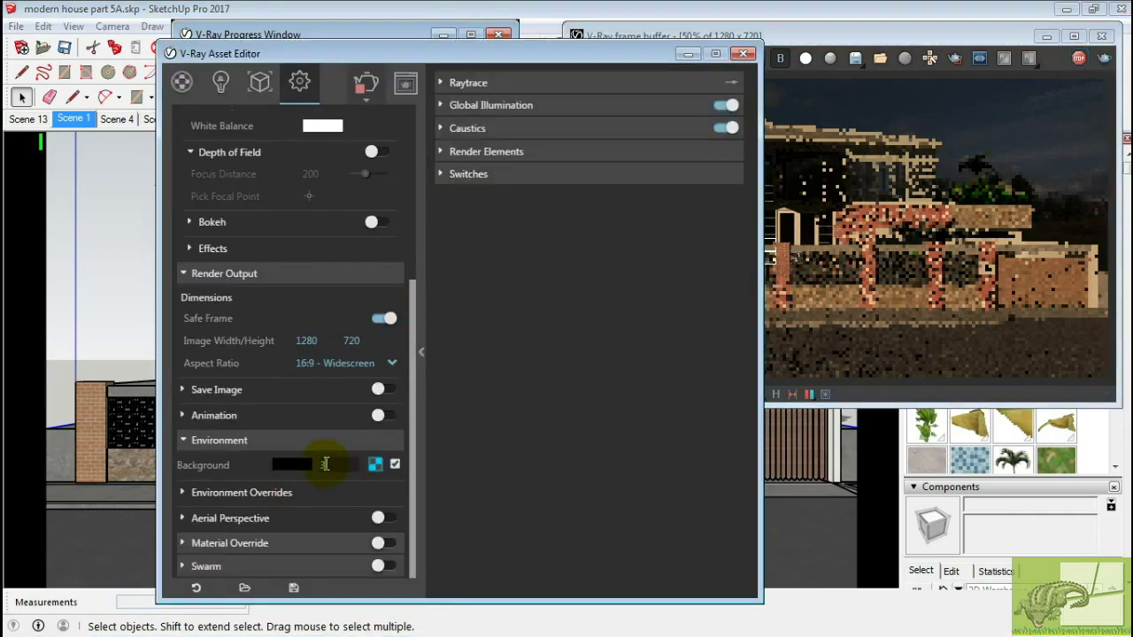
{"action": "scroll", "coordinate": [298, 242], "scroll_direction": "up", "scroll_amount": 3}
{"action": "scroll", "coordinate": [298, 243], "scroll_direction": "down", "scroll_amount": 2}
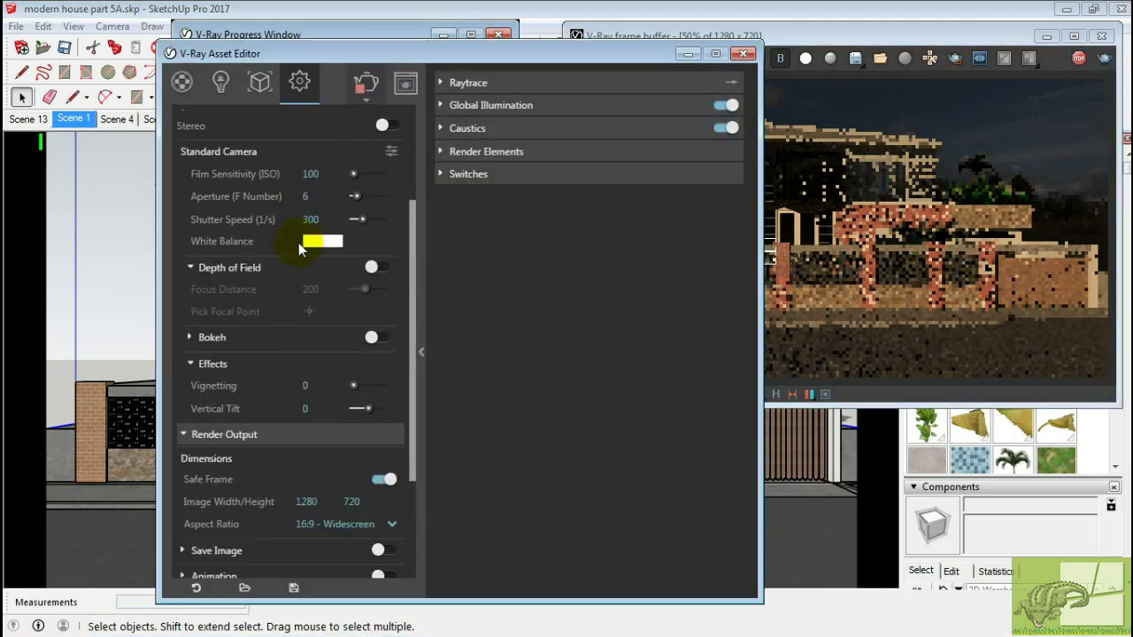
{"action": "scroll", "coordinate": [298, 242], "scroll_direction": "up", "scroll_amount": 3}
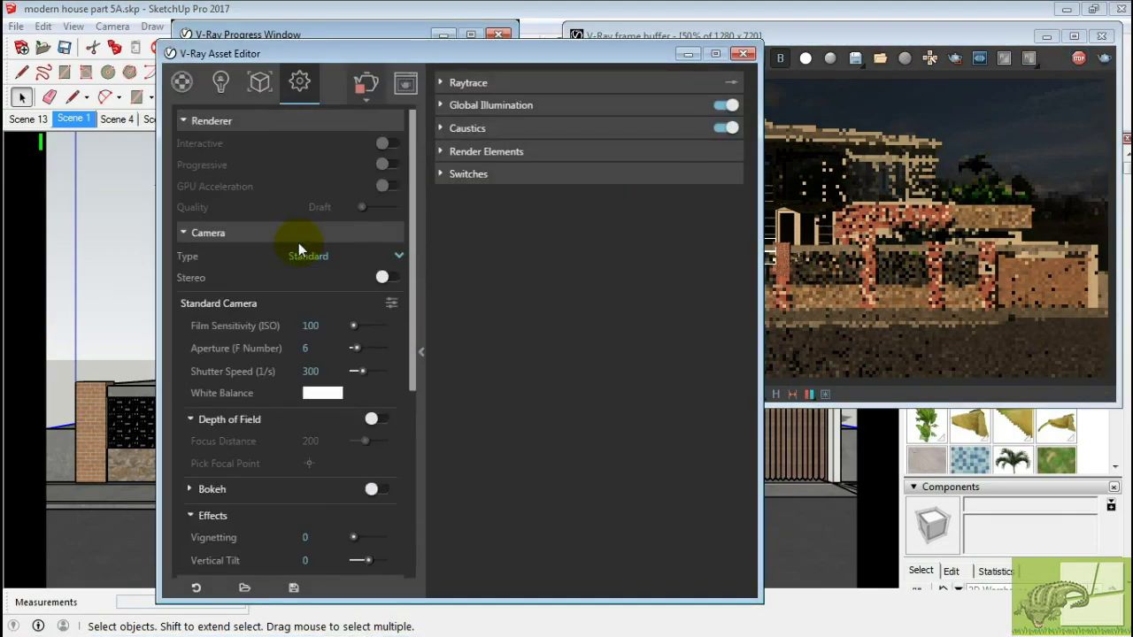
{"action": "left_click", "coordinate": [689, 54]}
{"action": "left_click", "coordinate": [1104, 59]}
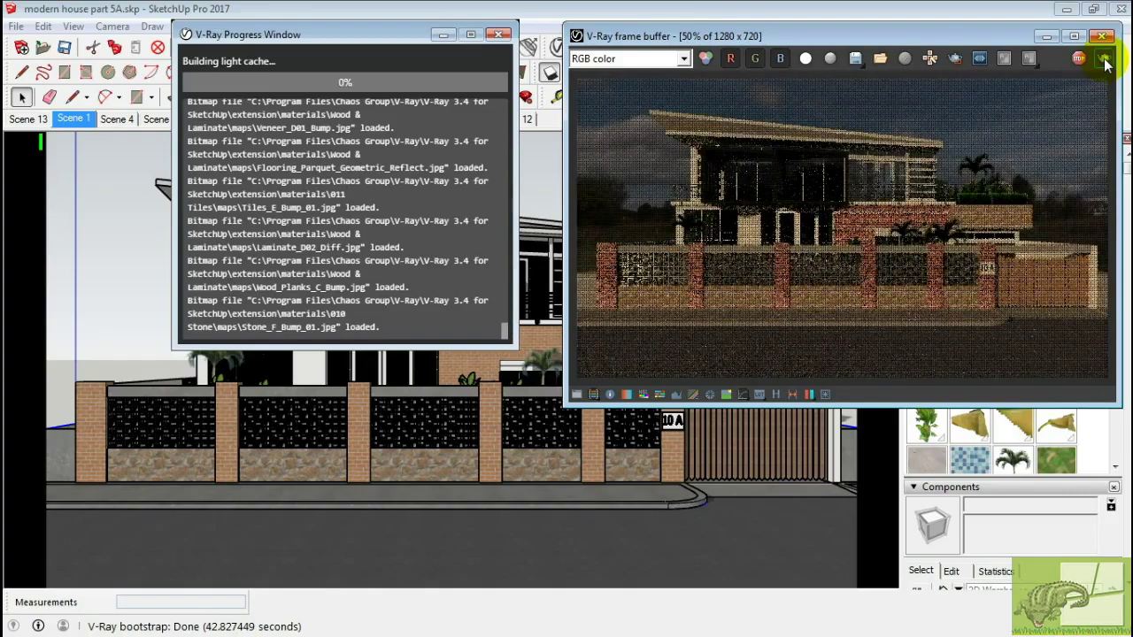
{"action": "left_click", "coordinate": [71, 9]}
Reopen the house model from the recent files and shift the sun date for longer daylight.
{"action": "left_click", "coordinate": [16, 25]}
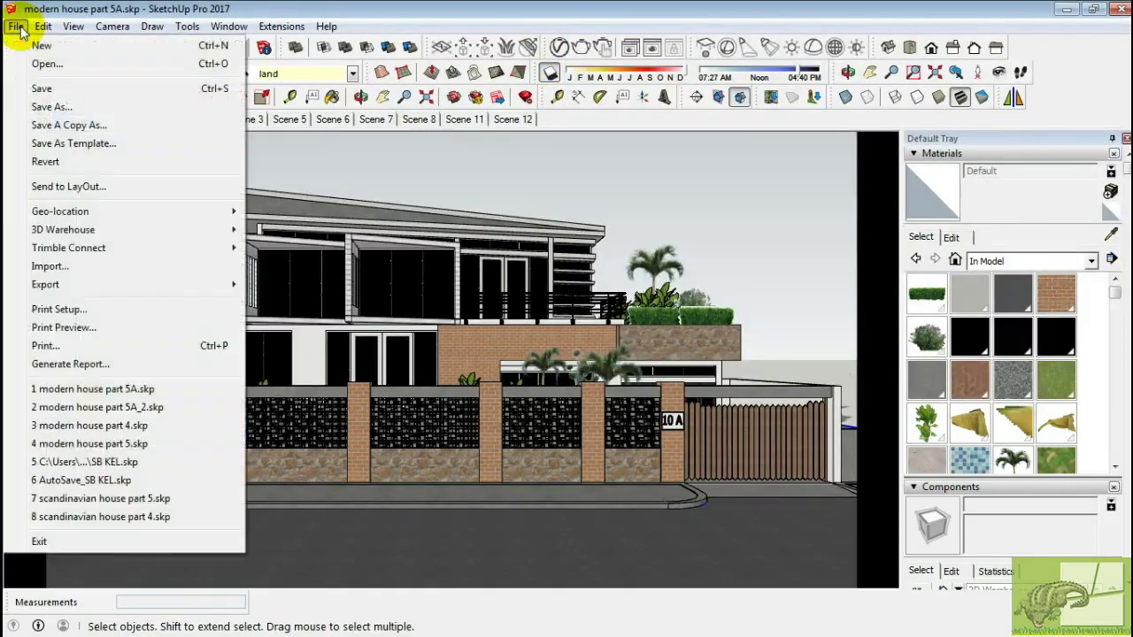
{"action": "left_click", "coordinate": [53, 422]}
{"action": "left_click_drag", "start_coordinate": [611, 78], "coordinate": [620, 77]}
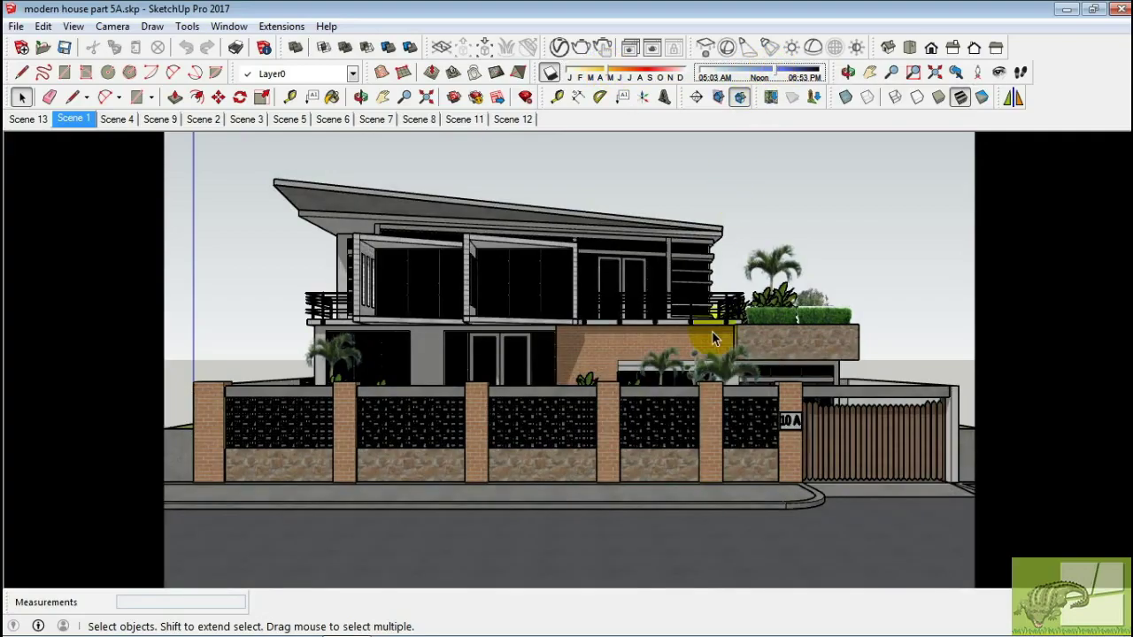
Orbit, pan and zoom to a closer three-quarter street view of the house.
{"action": "left_click", "coordinate": [848, 72]}
{"action": "mouse_move", "coordinate": [631, 362]}
{"action": "left_mouse_down"}
{"action": "mouse_move", "coordinate": [485, 374]}
{"action": "mouse_move", "coordinate": [496, 376]}
{"action": "left_mouse_up"}
{"action": "key", "text": "space"}
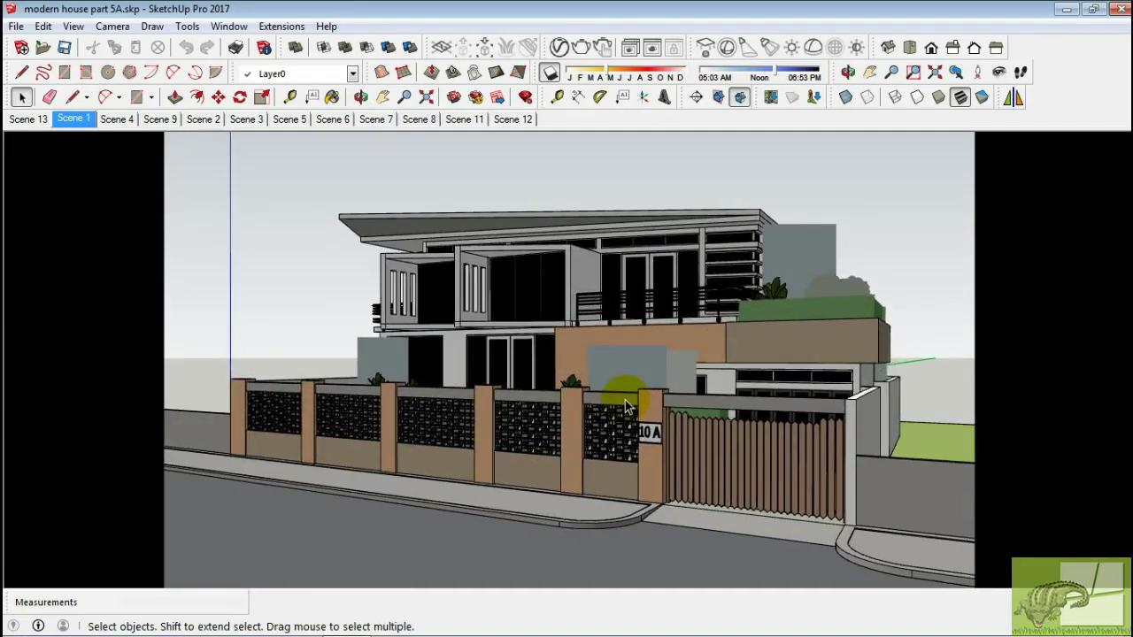
{"action": "middle_click_drag", "start_coordinate": [625, 406], "coordinate": [611, 394]}
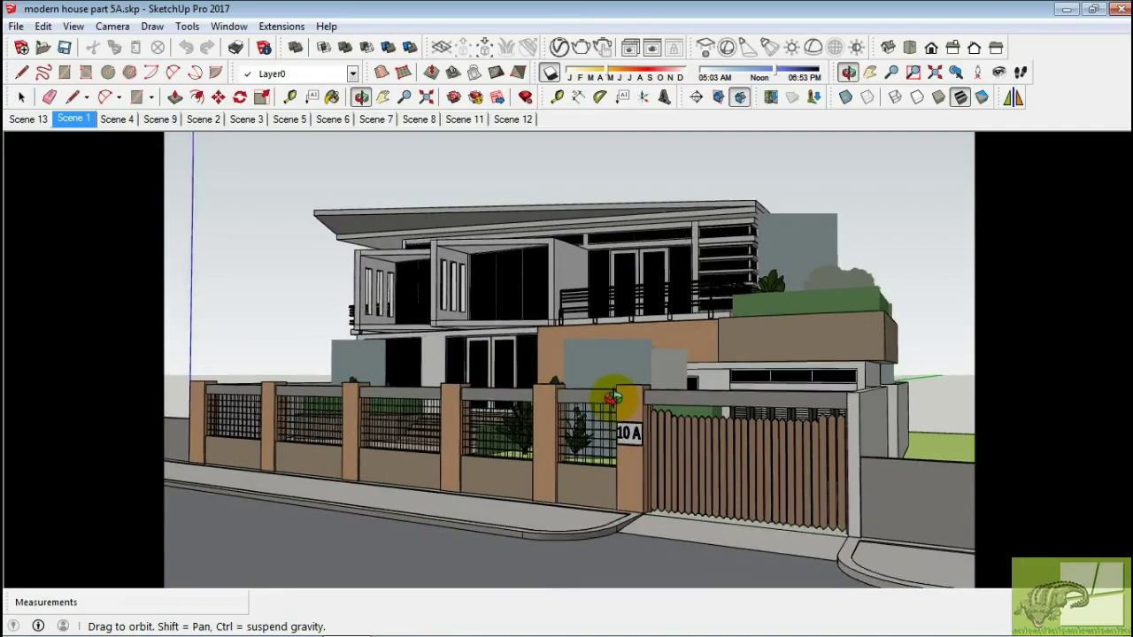
{"action": "left_click", "coordinate": [113, 25]}
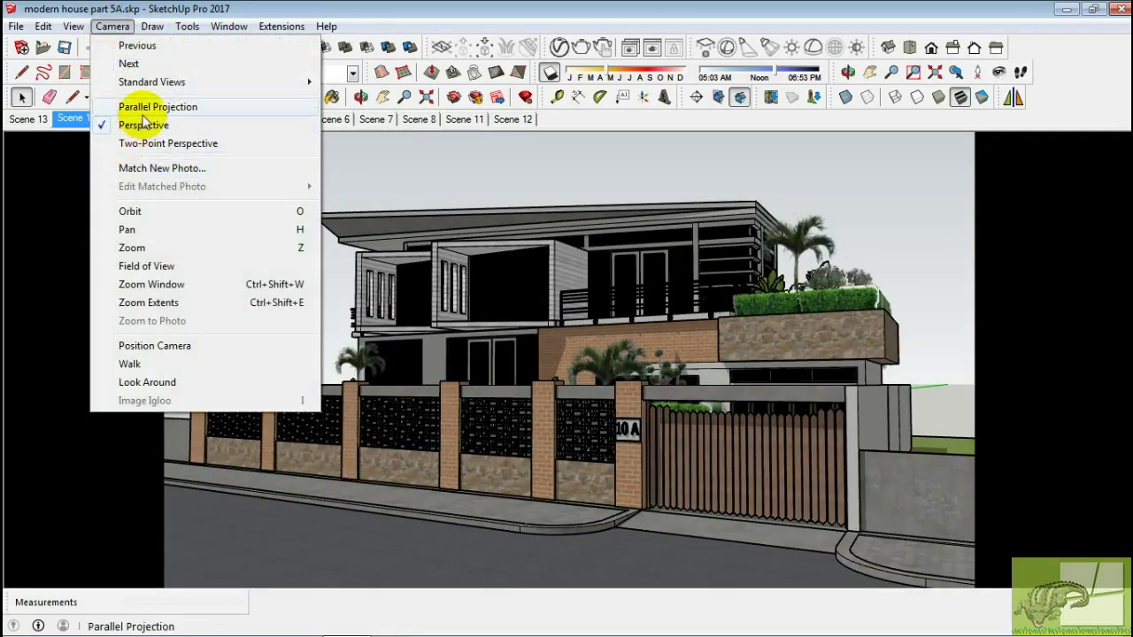
{"action": "left_click", "coordinate": [152, 107]}
{"action": "mouse_move", "coordinate": [438, 321]}
{"action": "middle_mouse_down", "text": "shift"}
{"action": "mouse_move", "coordinate": [438, 297]}
{"action": "mouse_move", "coordinate": [430, 316]}
{"action": "middle_mouse_up", "text": "shift"}
{"action": "scroll", "coordinate": [463, 417], "scroll_direction": "up", "scroll_amount": 2}
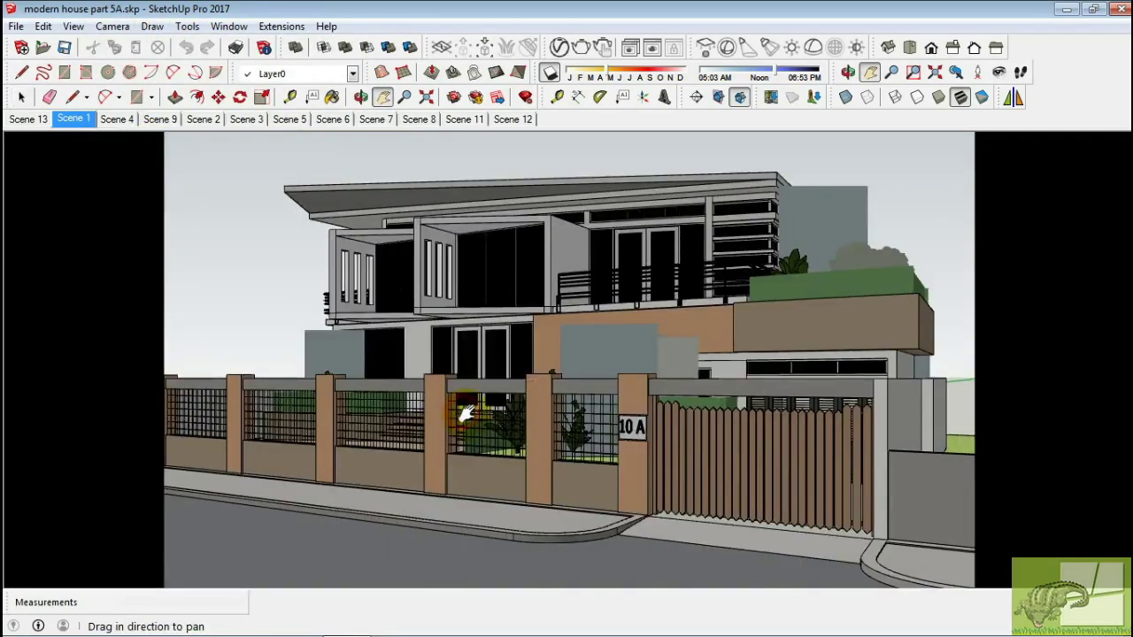
{"action": "middle_click_drag", "start_coordinate": [463, 412], "coordinate": [487, 416], "text": "shift"}
{"action": "key", "text": "space"}
Update Scene 1 to this view and open the V-Ray Asset Editor, moved to the left.
{"action": "right_click", "coordinate": [74, 118]}
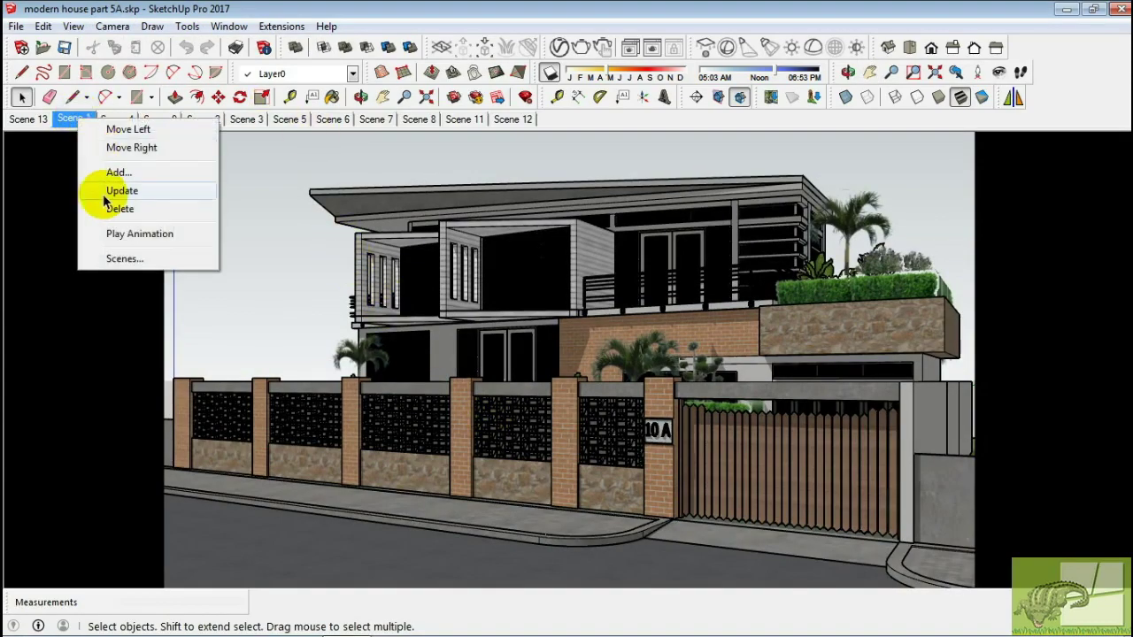
{"action": "left_click", "coordinate": [151, 190]}
{"action": "left_click", "coordinate": [560, 47]}
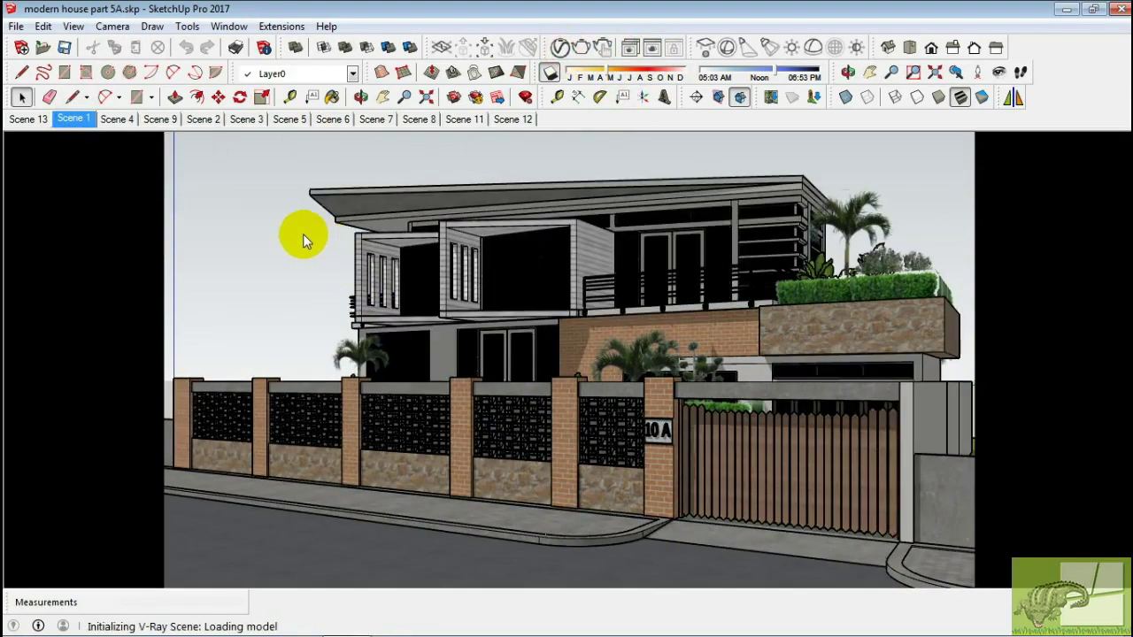
{"action": "left_click_drag", "start_coordinate": [509, 50], "coordinate": [417, 49]}
Raise V-Ray render quality from Medium to High and start rendering the current view.
{"action": "left_click_drag", "start_coordinate": [176, 41], "coordinate": [176, 33]}
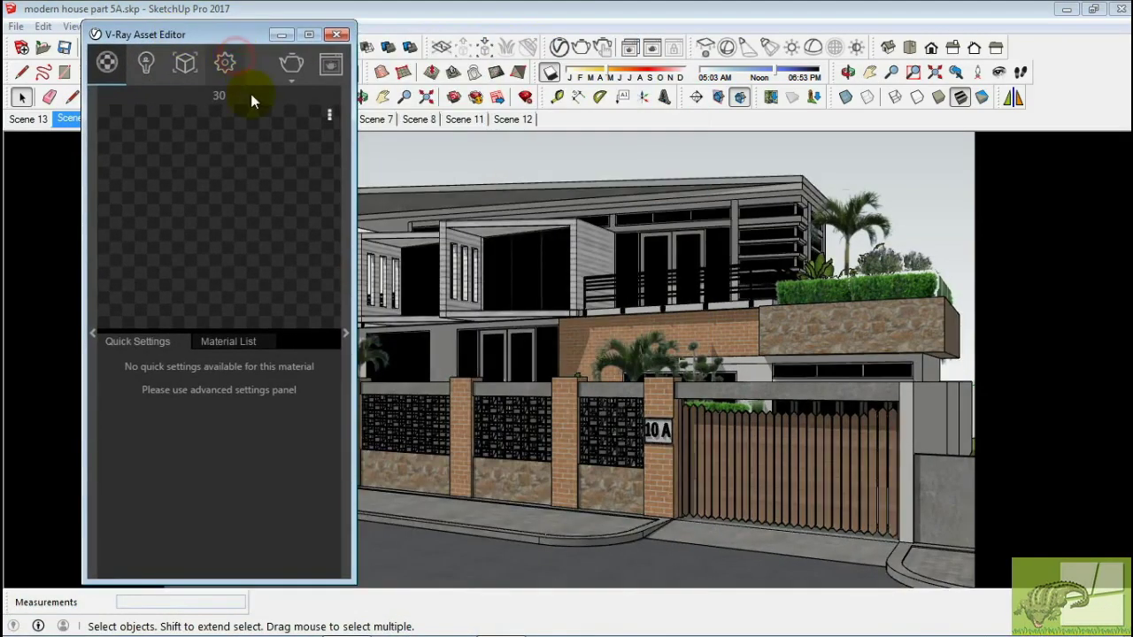
{"action": "left_click", "coordinate": [224, 62]}
{"action": "left_click_drag", "start_coordinate": [310, 190], "coordinate": [319, 187]}
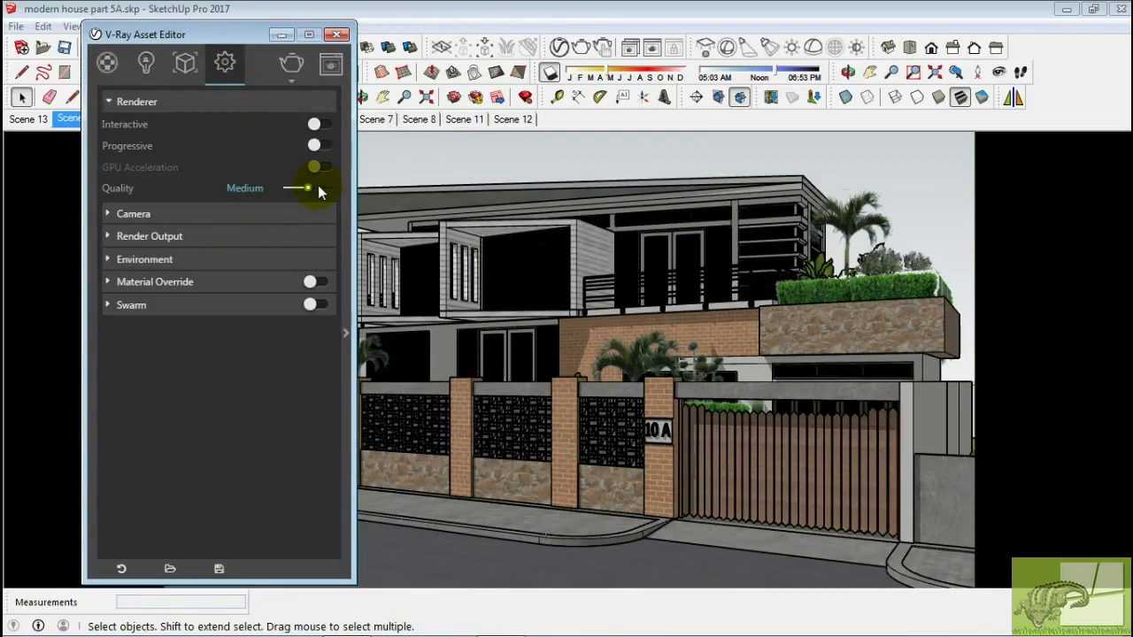
{"action": "left_click", "coordinate": [186, 259]}
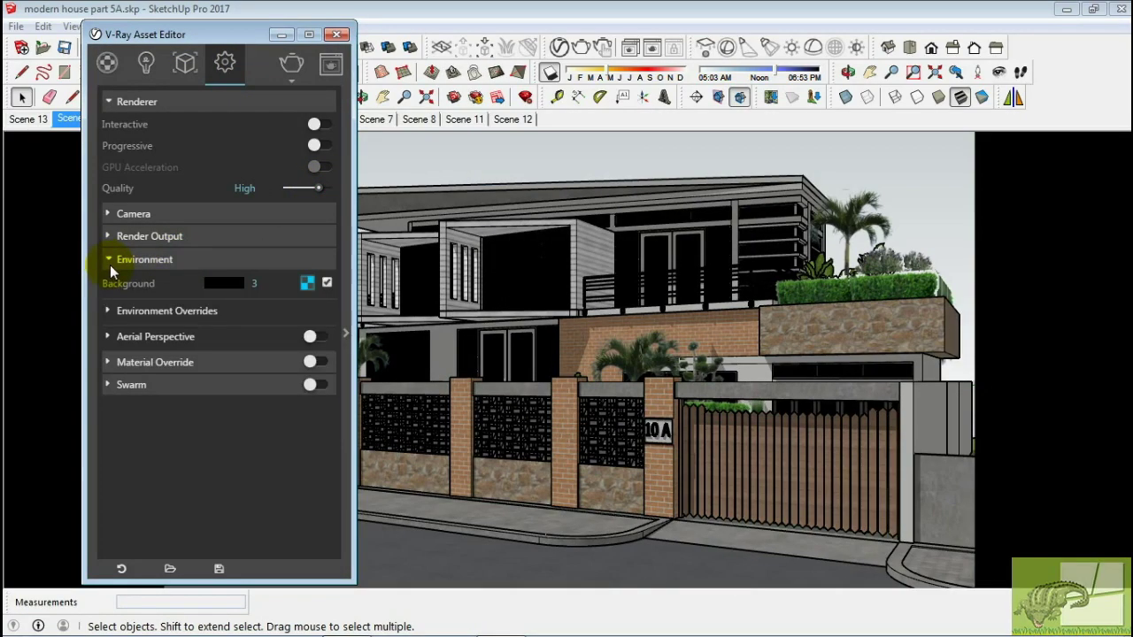
{"action": "left_click", "coordinate": [109, 261]}
{"action": "left_click", "coordinate": [340, 69]}
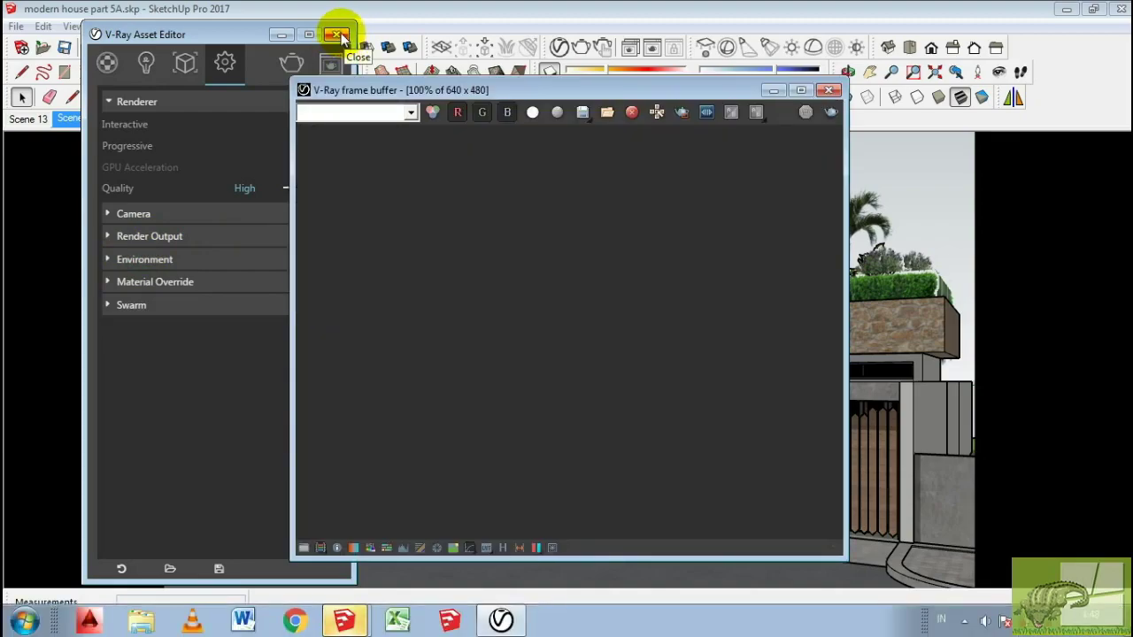
Close the asset editor, reposition the render window and run the render to 100%.
{"action": "left_click", "coordinate": [338, 35]}
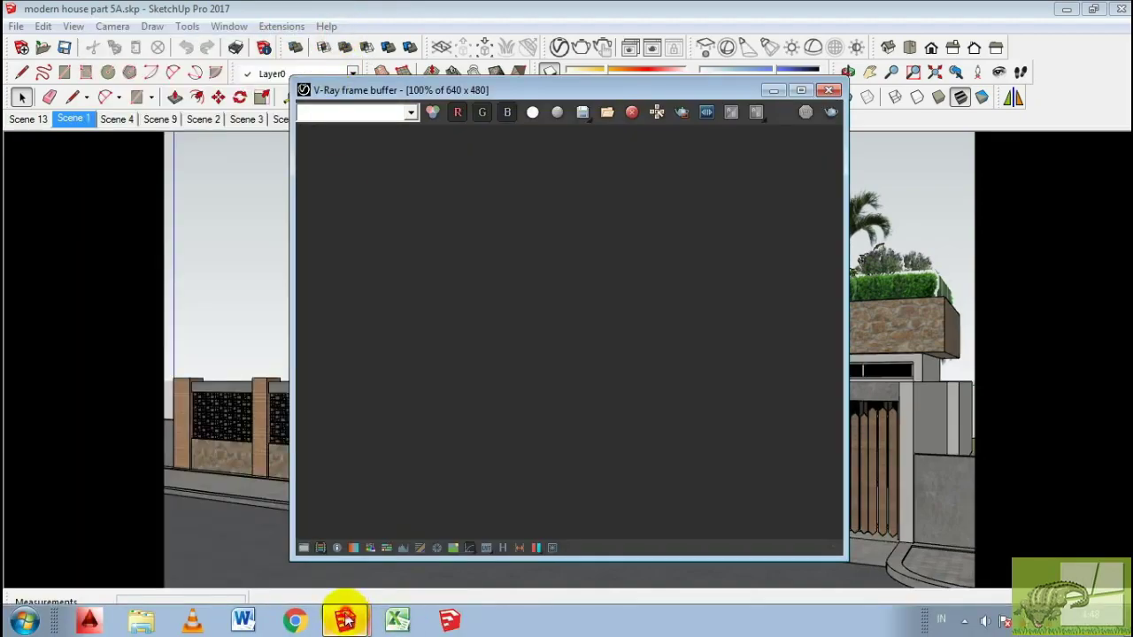
{"action": "mouse_move", "coordinate": [627, 89]}
{"action": "left_mouse_down"}
{"action": "mouse_move", "coordinate": [667, 63]}
{"action": "mouse_move", "coordinate": [690, 63]}
{"action": "left_mouse_up"}
{"action": "left_click", "coordinate": [867, 84]}
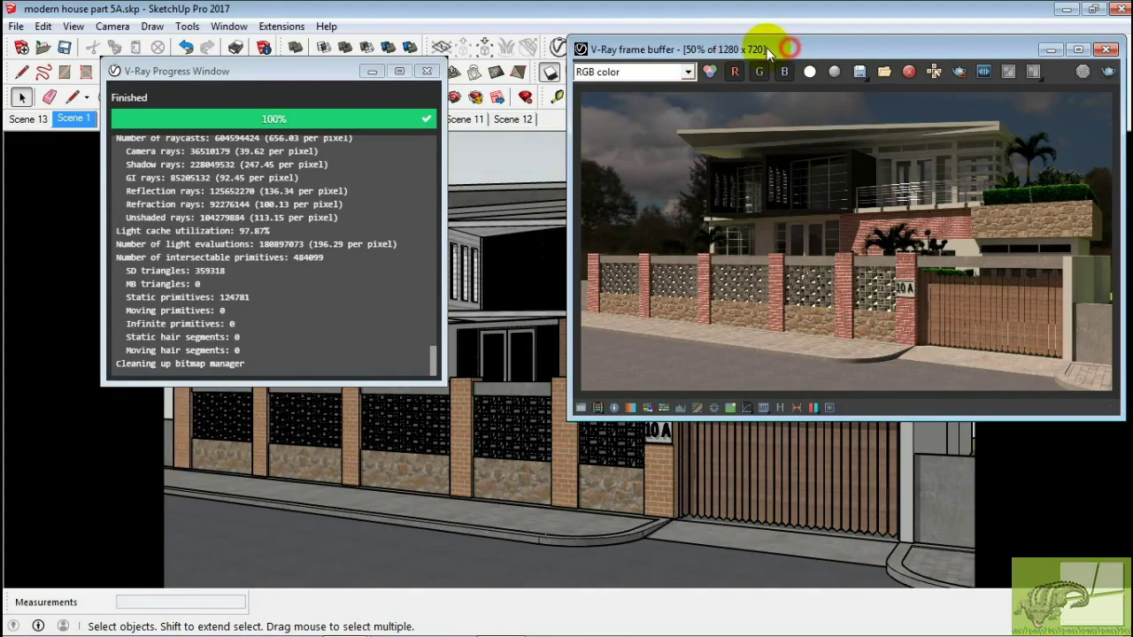
Enable Exposure and White Balance corrections: exposure 0.32, contrast 0.16, temperature 5371.
{"action": "mouse_move", "coordinate": [767, 53]}
{"action": "left_mouse_down"}
{"action": "mouse_move", "coordinate": [680, 50]}
{"action": "mouse_move", "coordinate": [480, 75]}
{"action": "left_mouse_up"}
{"action": "left_click", "coordinate": [306, 435]}
{"action": "left_click", "coordinate": [543, 439]}
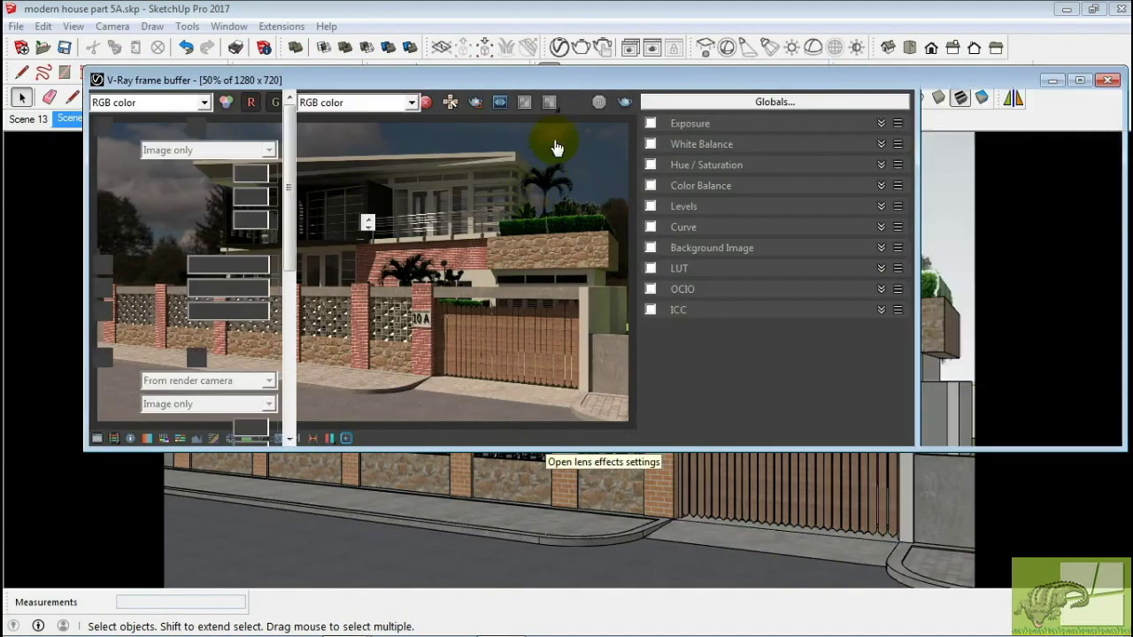
{"action": "left_click_drag", "start_coordinate": [576, 81], "coordinate": [557, 97]}
{"action": "left_click", "coordinate": [841, 140]}
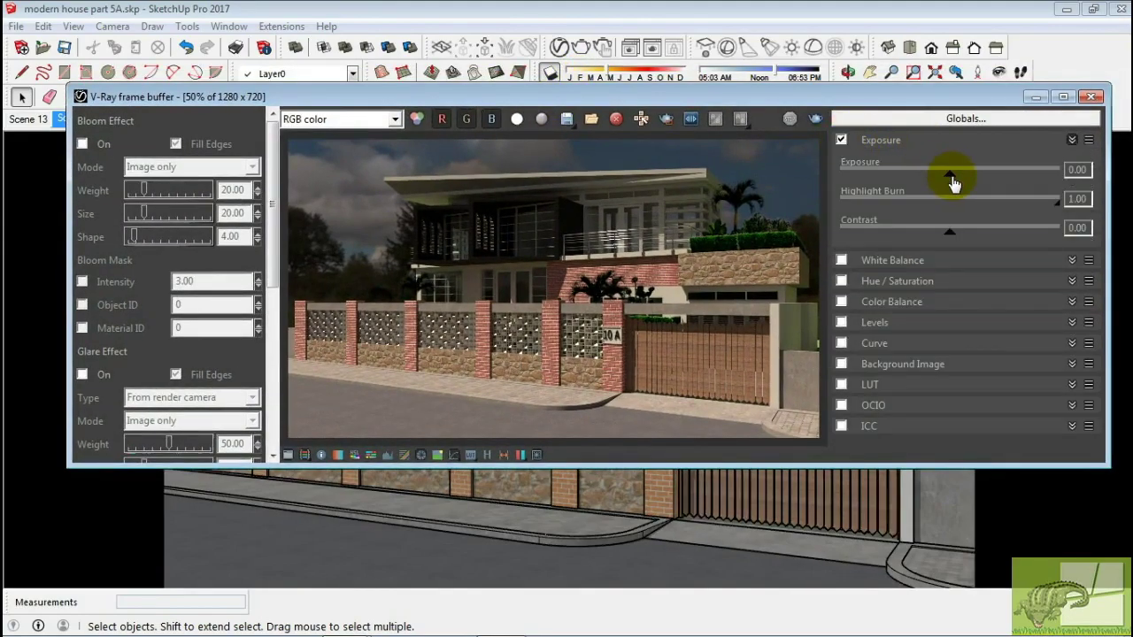
{"action": "left_click_drag", "start_coordinate": [951, 230], "coordinate": [969, 236]}
{"action": "left_click_drag", "start_coordinate": [951, 177], "coordinate": [961, 182]}
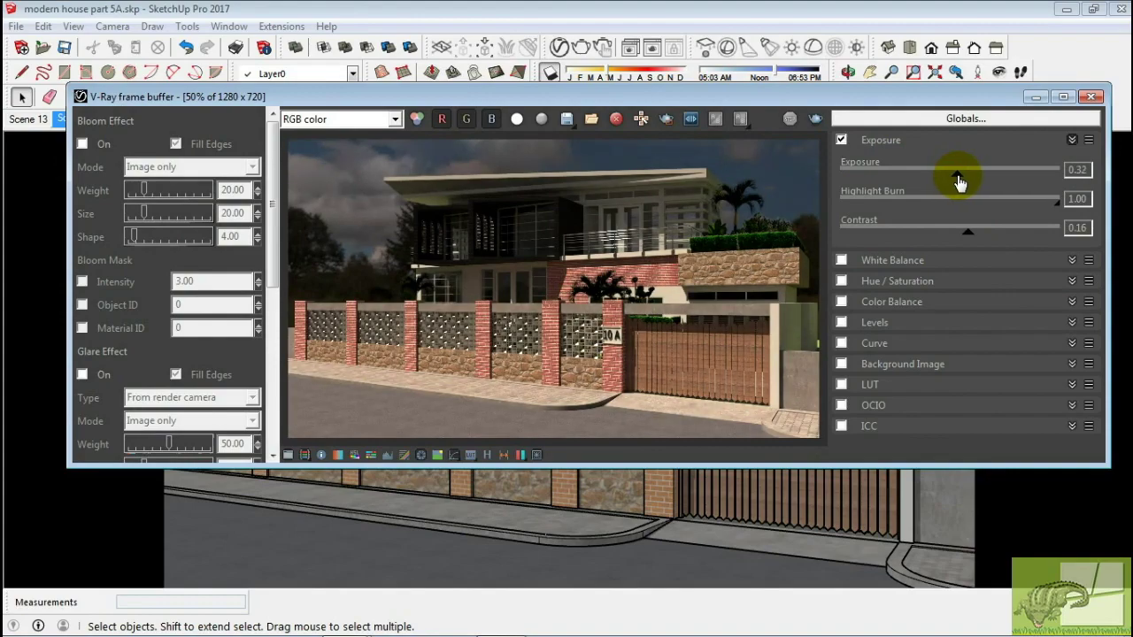
{"action": "left_click_drag", "start_coordinate": [943, 295], "coordinate": [910, 303]}
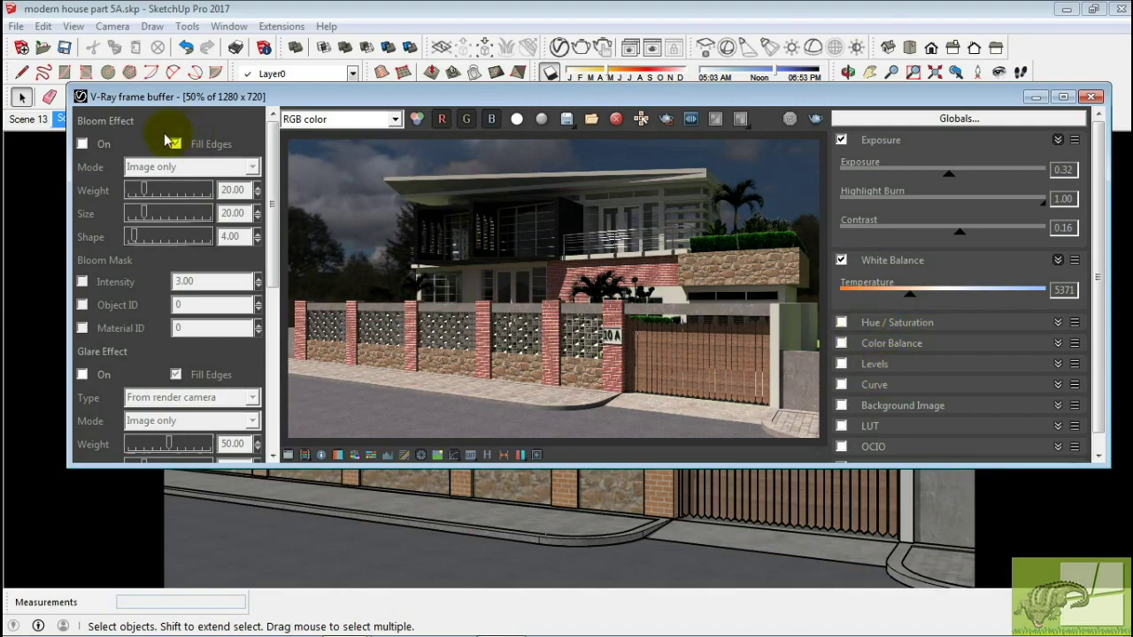
Turn on Bloom at weight 7.07 and Glare at weight 14.14.
{"action": "left_click", "coordinate": [82, 145]}
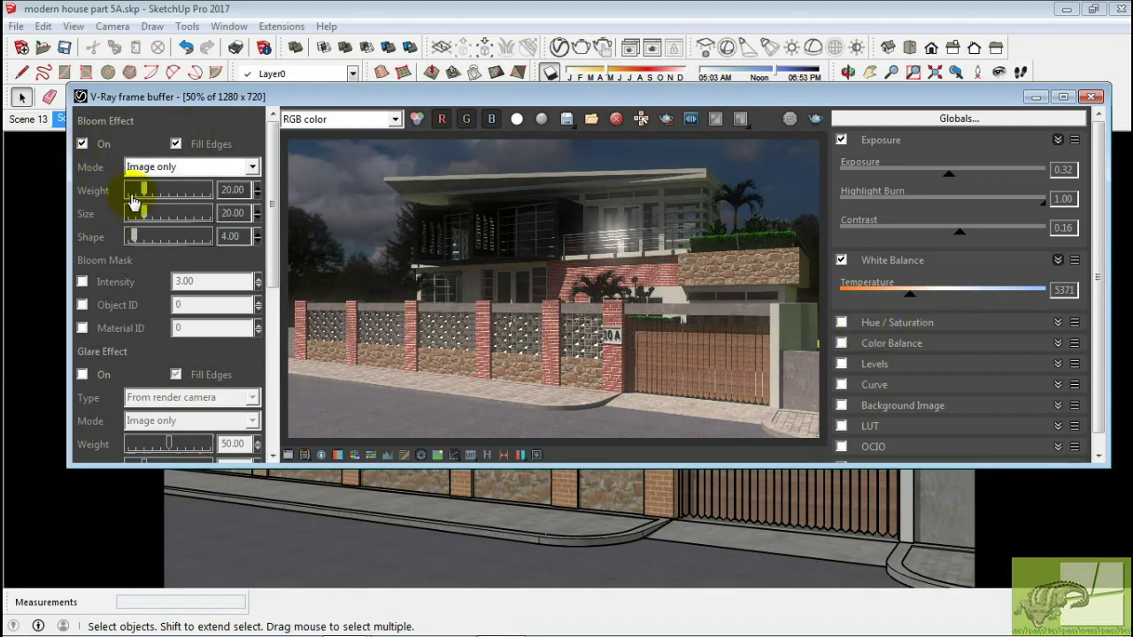
{"action": "left_click", "coordinate": [133, 202]}
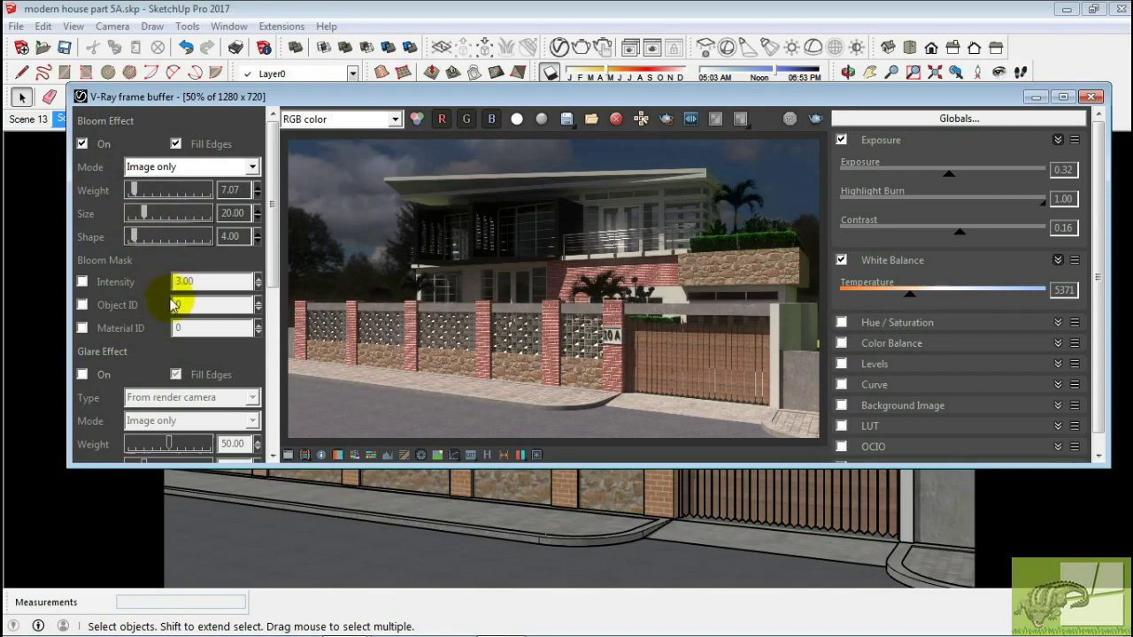
{"action": "left_click", "coordinate": [83, 375]}
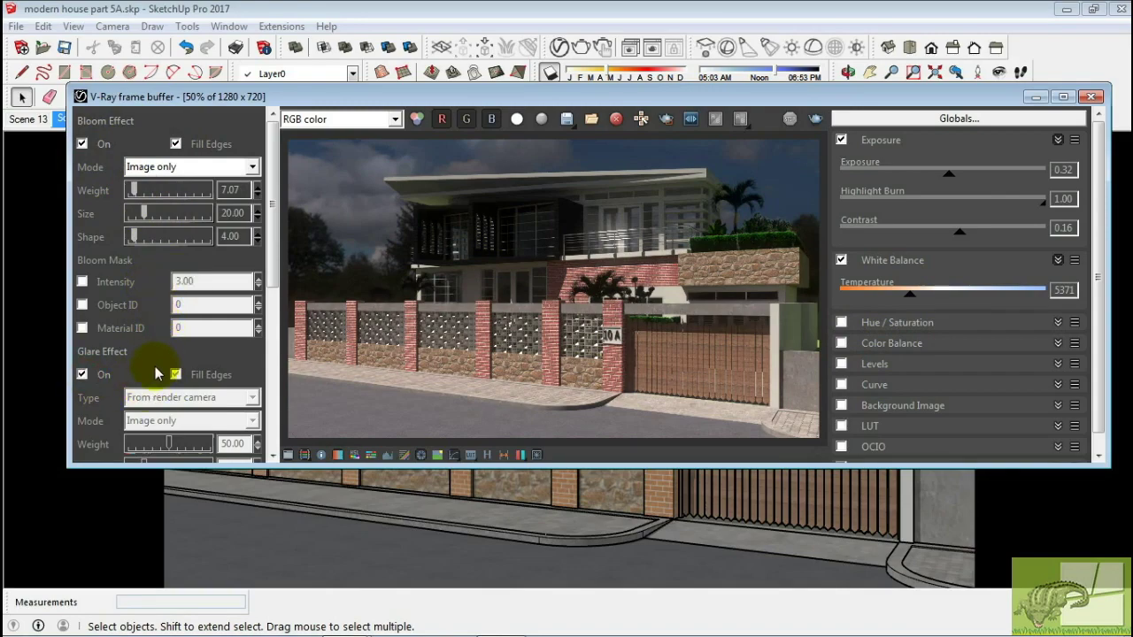
{"action": "left_click", "coordinate": [139, 445]}
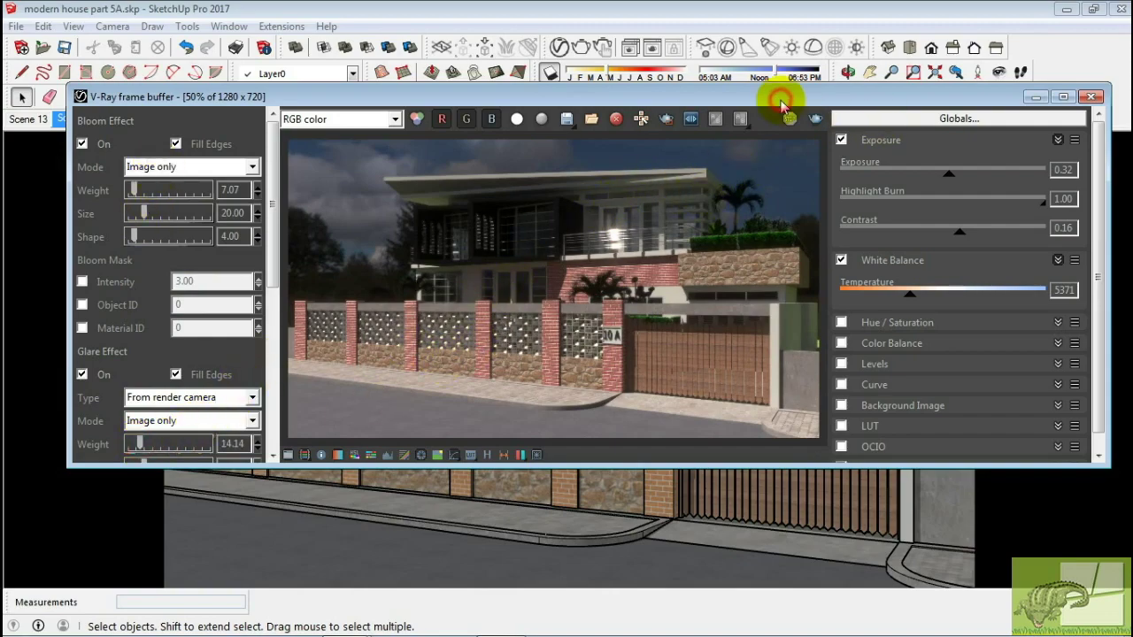
{"action": "left_click_drag", "start_coordinate": [782, 102], "coordinate": [782, 92]}
Save the corrected render to the Desktop as JPEG 'modern view 1'.
{"action": "left_click", "coordinate": [567, 108]}
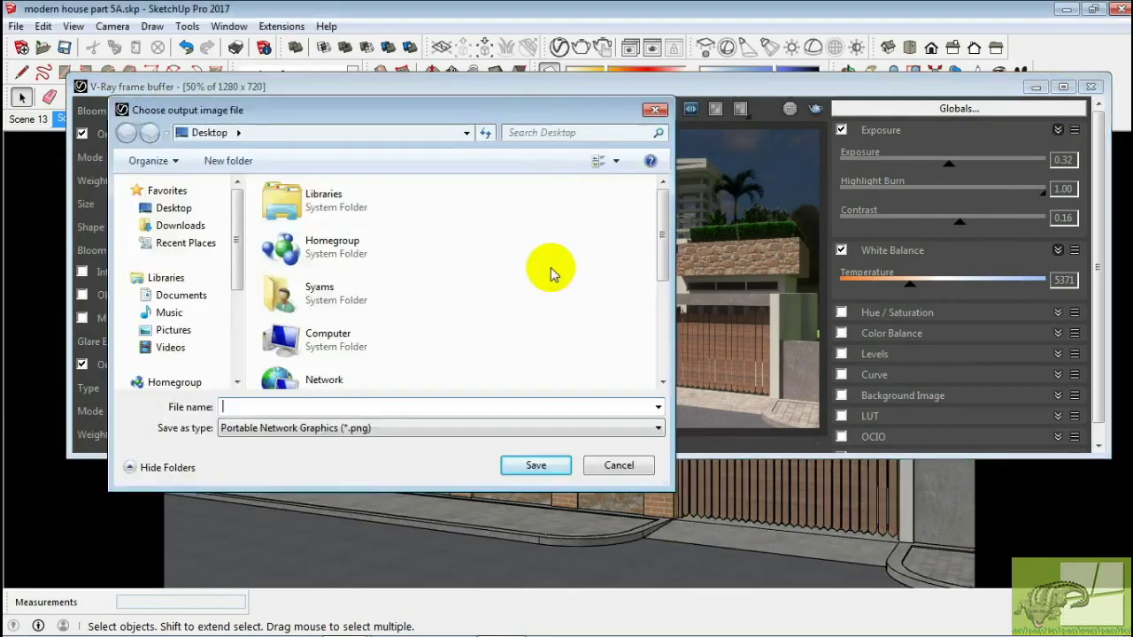
{"action": "left_click", "coordinate": [380, 428]}
{"action": "left_click", "coordinate": [380, 478]}
{"action": "left_click", "coordinate": [381, 406]}
{"action": "type", "text": "mo"}
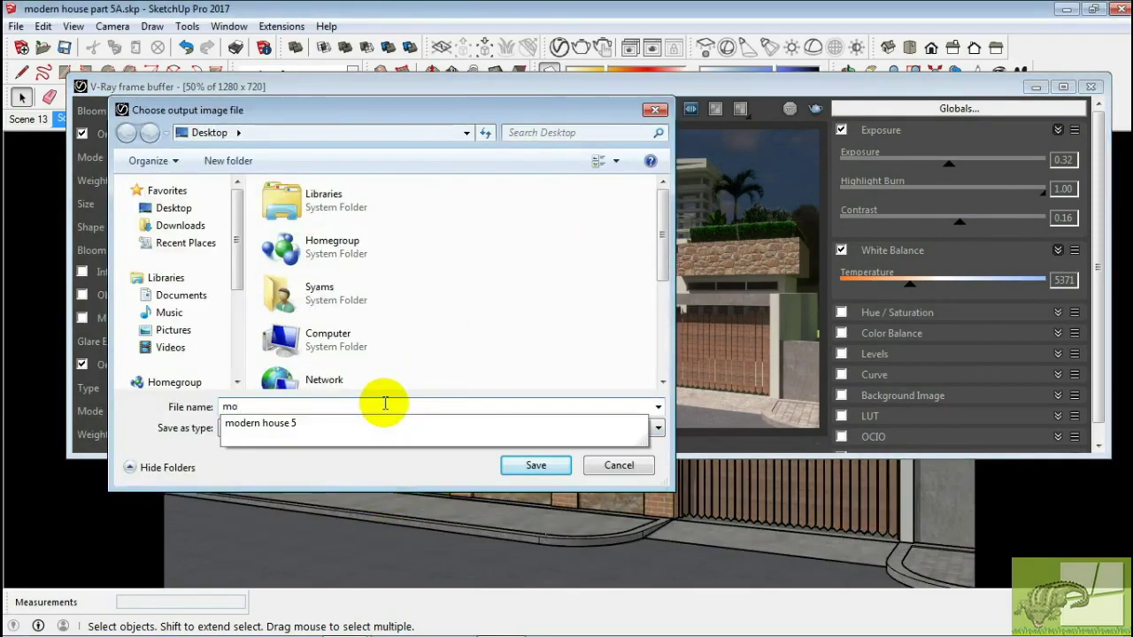
{"action": "type", "text": "dern house"}
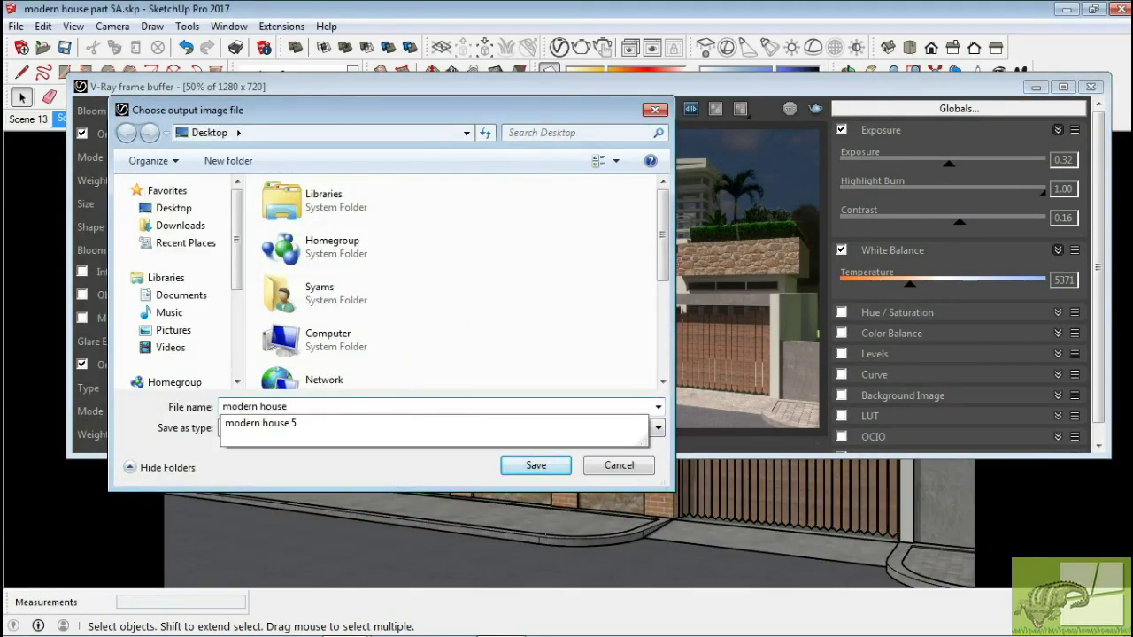
{"action": "type", "text": " view 1"}
{"action": "key", "text": "Return"}
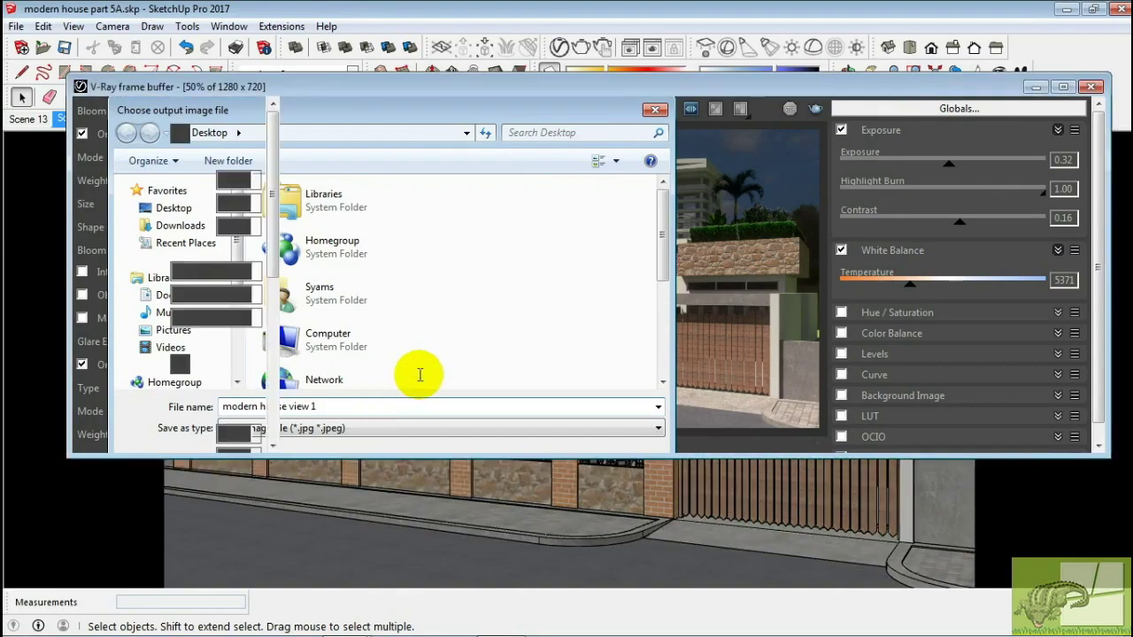
Close the frame buffer, update Scene 1, and open modern house view 1.jpg from the desktop.
{"action": "left_click", "coordinate": [1092, 86]}
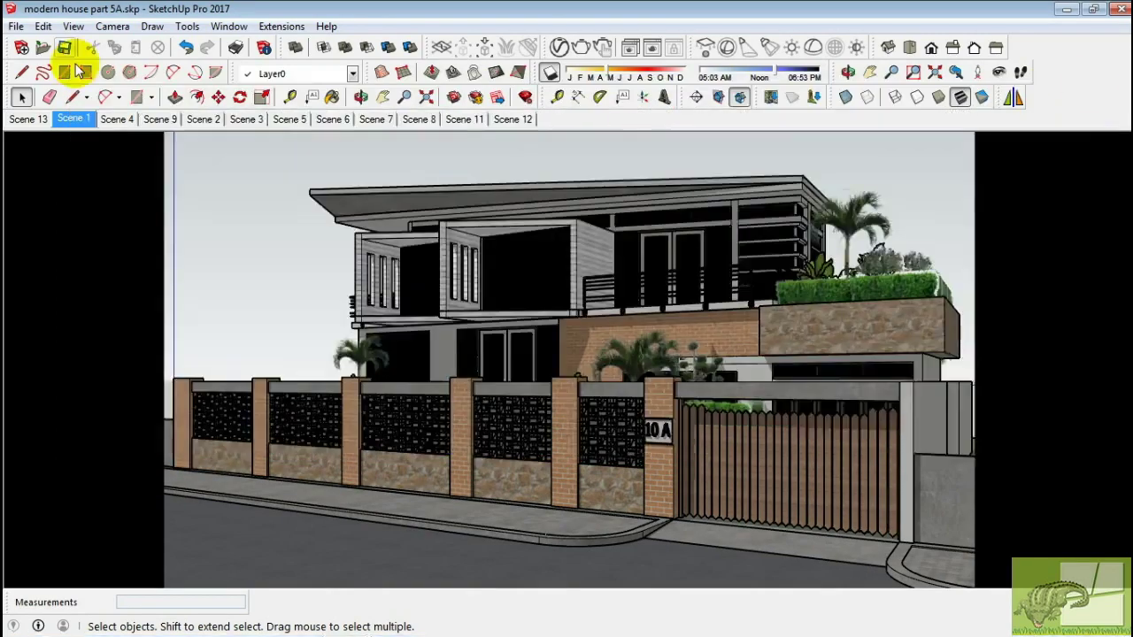
{"action": "right_click", "coordinate": [73, 118]}
{"action": "left_click", "coordinate": [98, 188]}
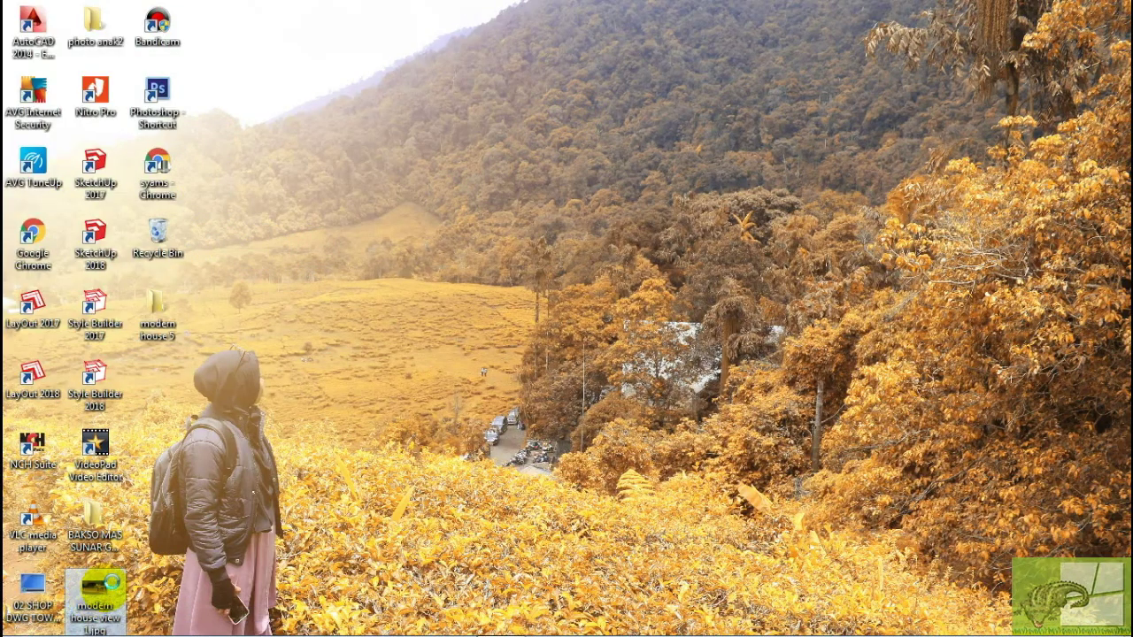
{"action": "double_click", "coordinate": [95, 587]}
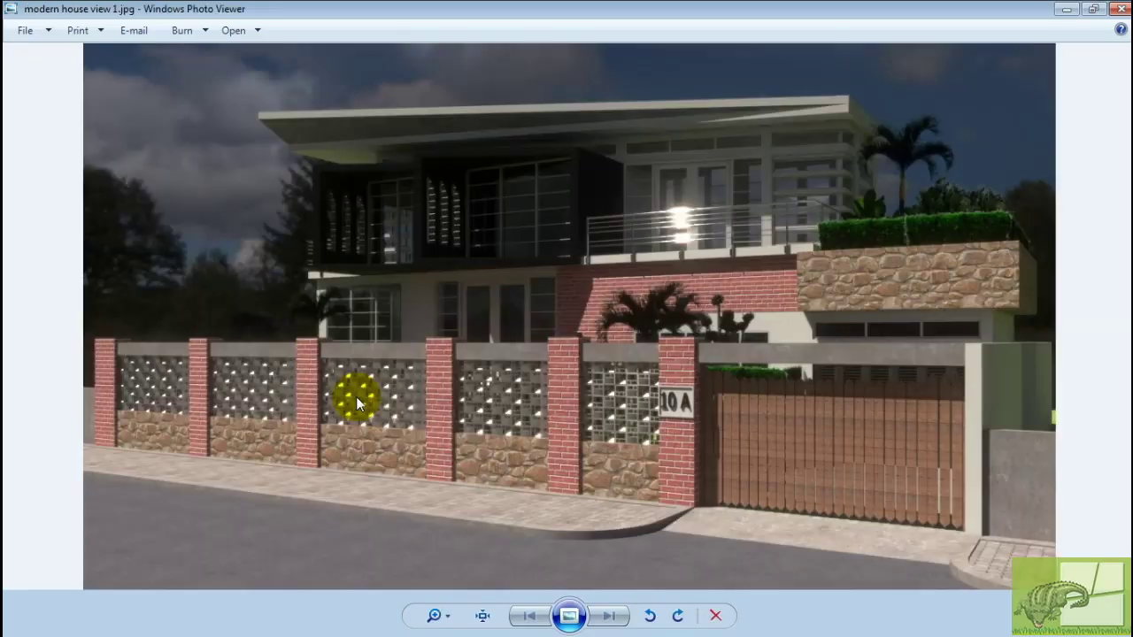